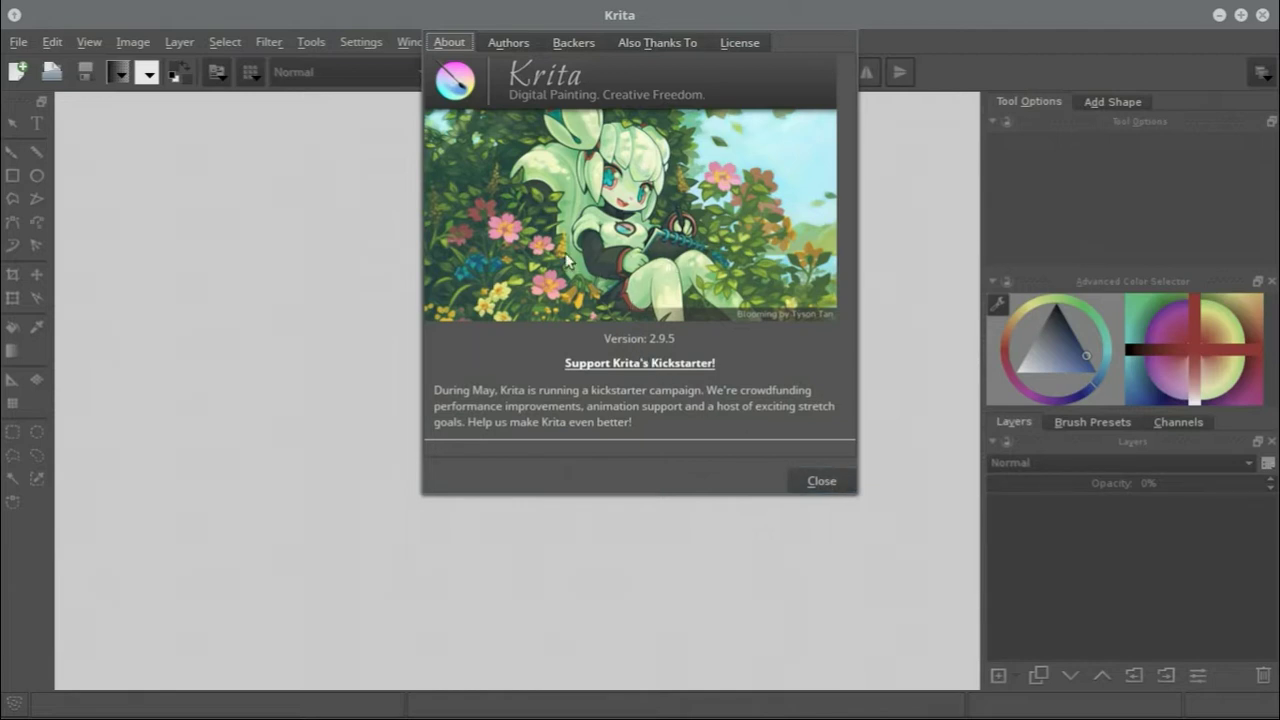
Step: Close the About window and enter 16 px width and height in a new document
{"action": "left_click", "coordinate": [821, 481]}
{"action": "left_click", "coordinate": [16, 42]}
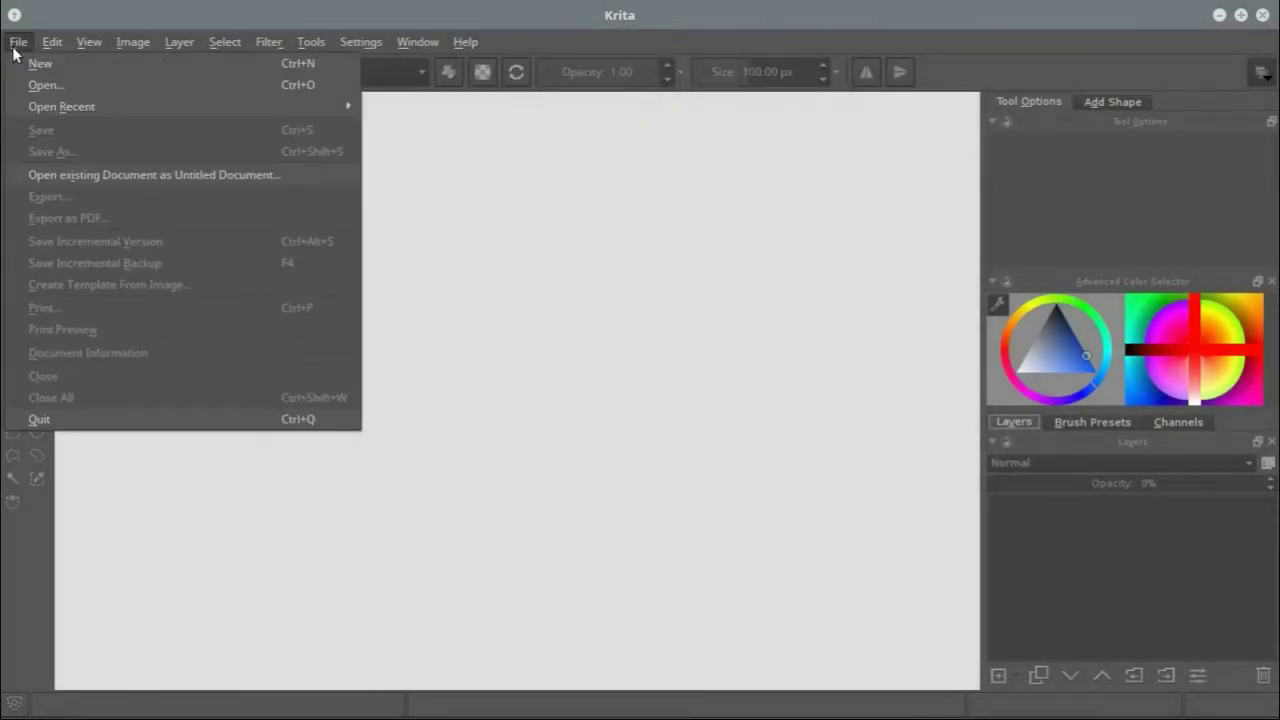
{"action": "left_click", "coordinate": [40, 63]}
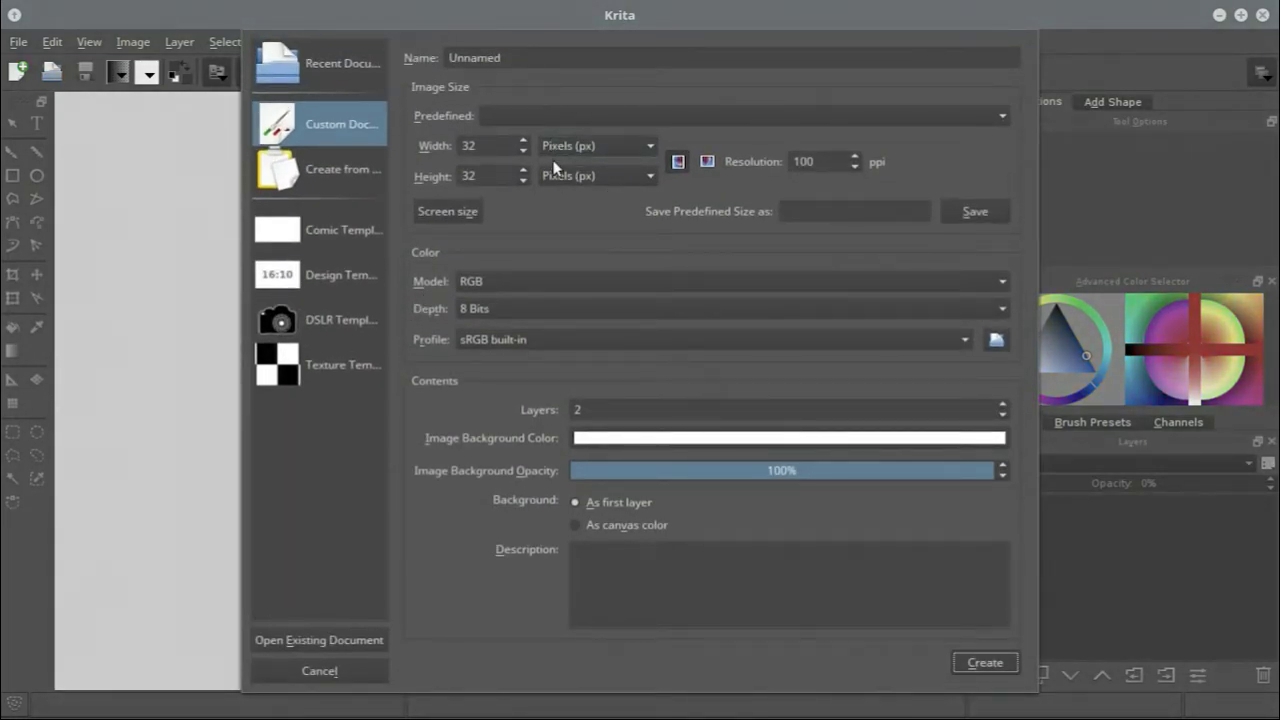
{"action": "double_click", "coordinate": [495, 146]}
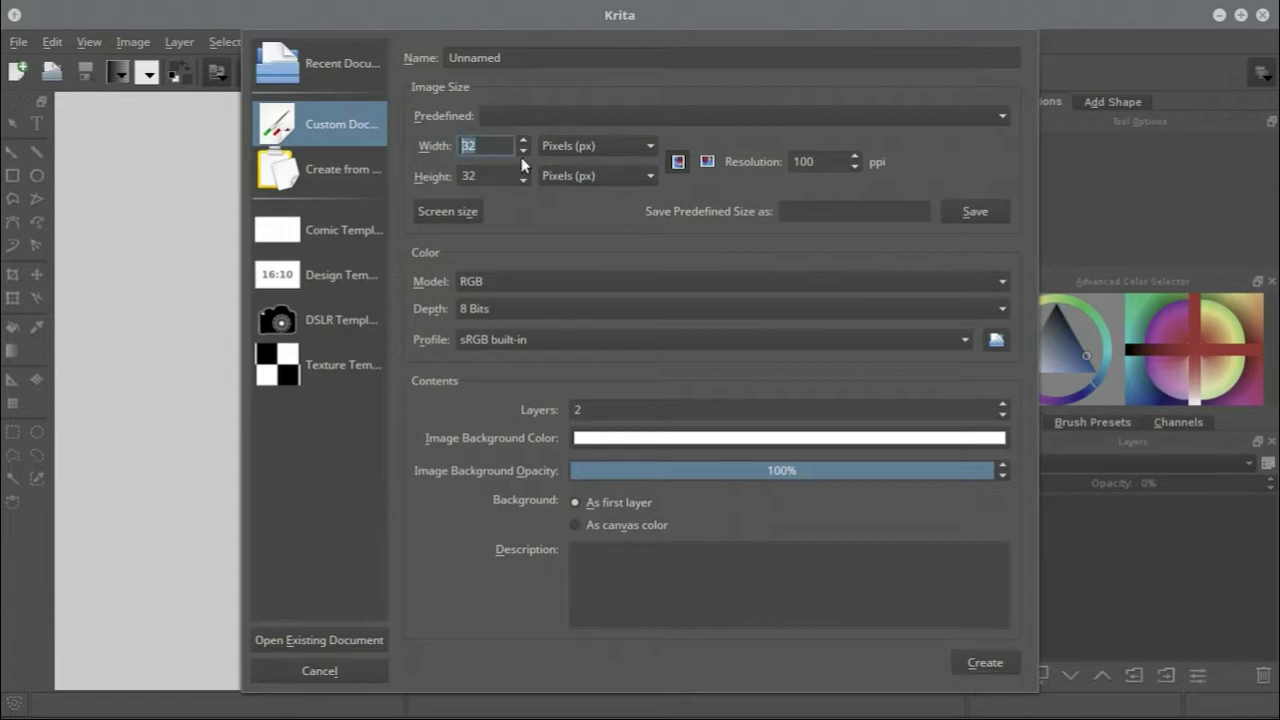
{"action": "type", "text": "16"}
{"action": "double_click", "coordinate": [495, 175]}
{"action": "type", "text": "16"}
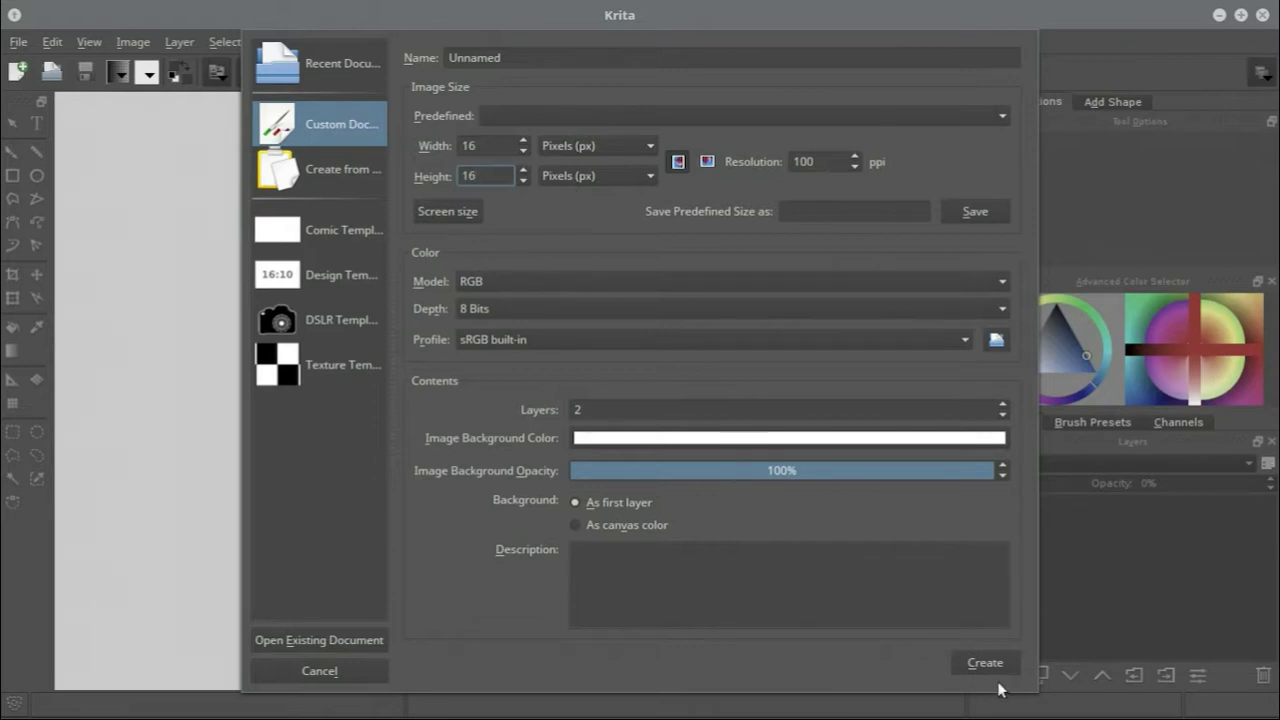
Step: Restart the new-document setup, entering 16 px width again and selecting the height field
{"action": "left_click", "coordinate": [364, 667]}
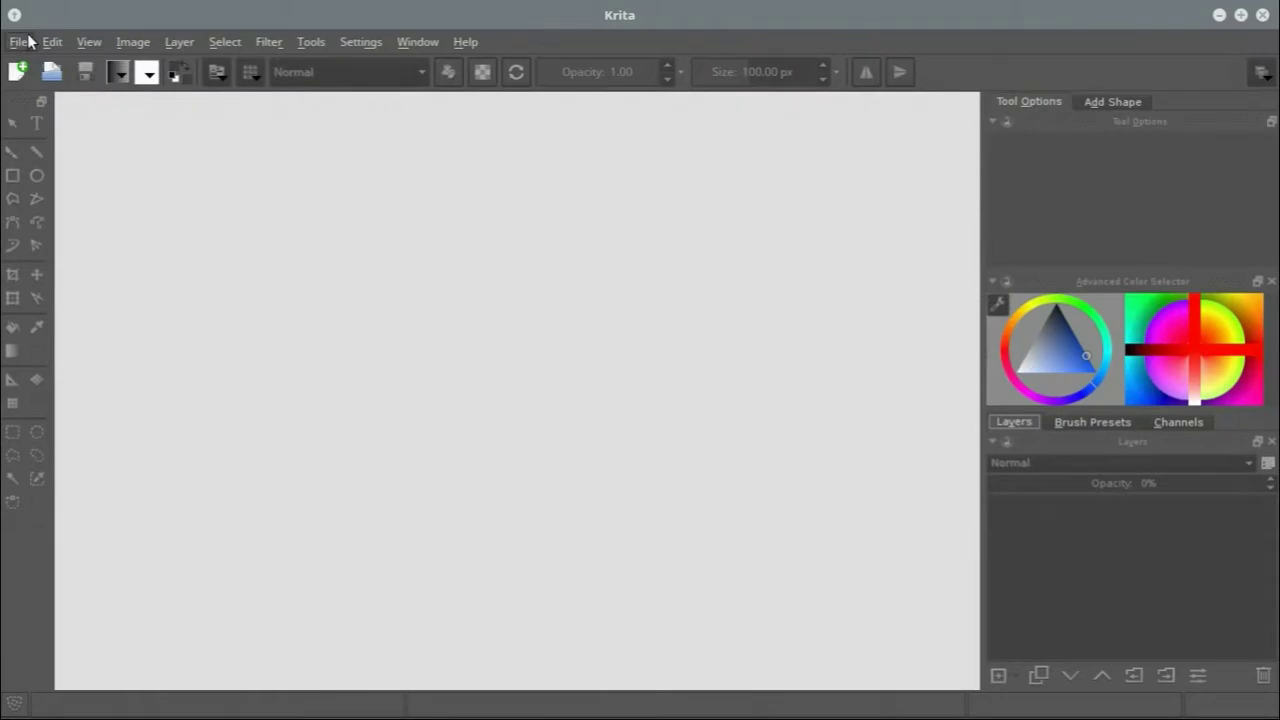
{"action": "left_click", "coordinate": [18, 42]}
{"action": "left_click", "coordinate": [41, 66]}
{"action": "double_click", "coordinate": [492, 153]}
{"action": "type", "text": "16"}
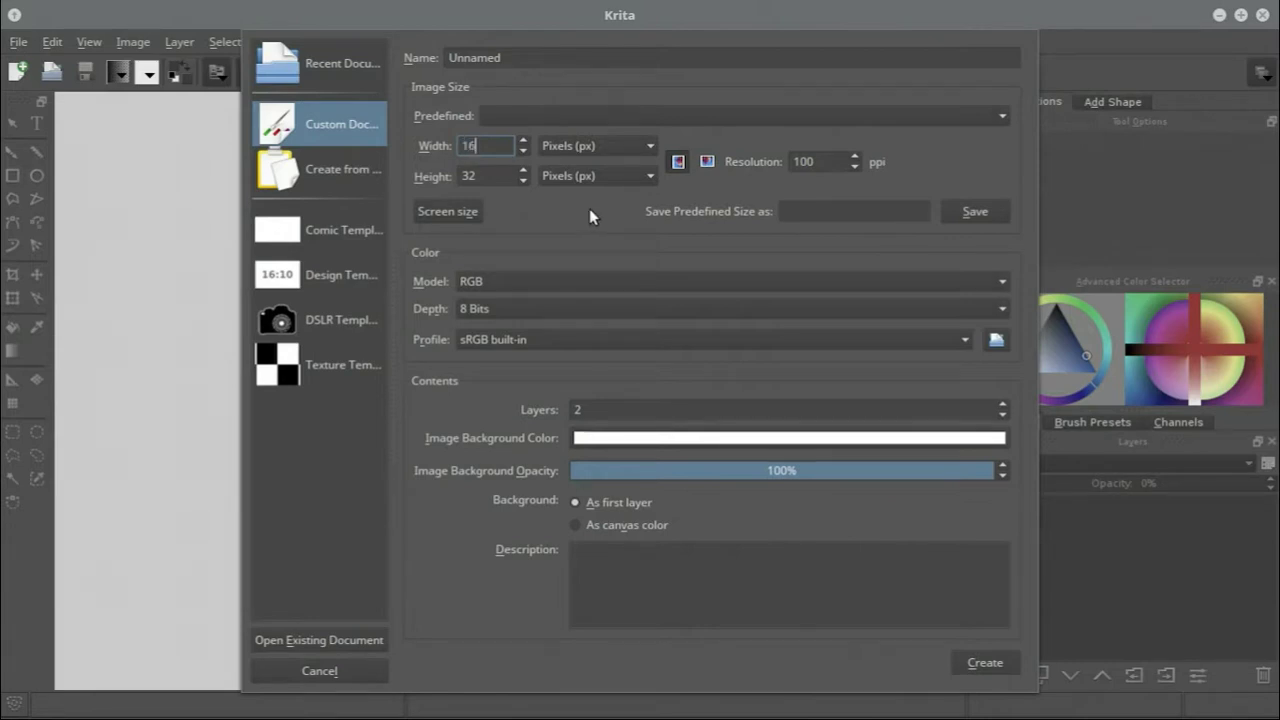
{"action": "double_click", "coordinate": [462, 176]}
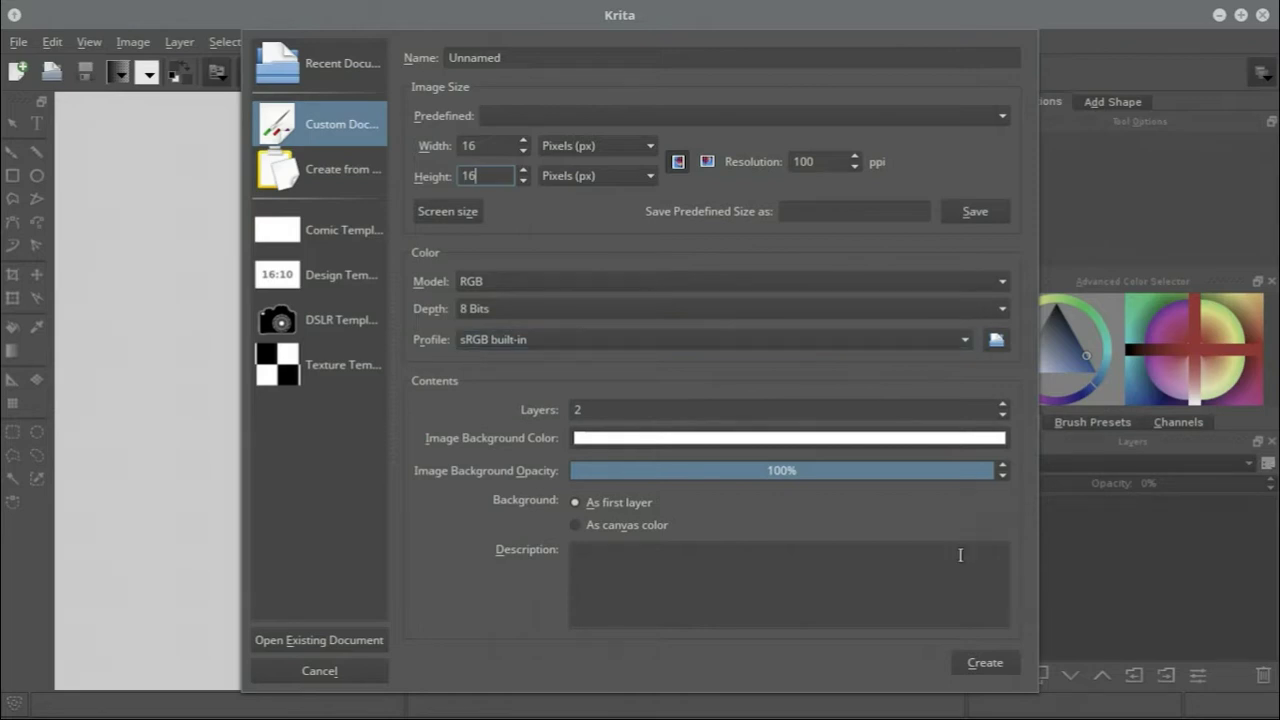
Step: Create the 16 × 16 canvas, then test and undo strokes and browse brush presets
{"action": "left_click", "coordinate": [978, 664]}
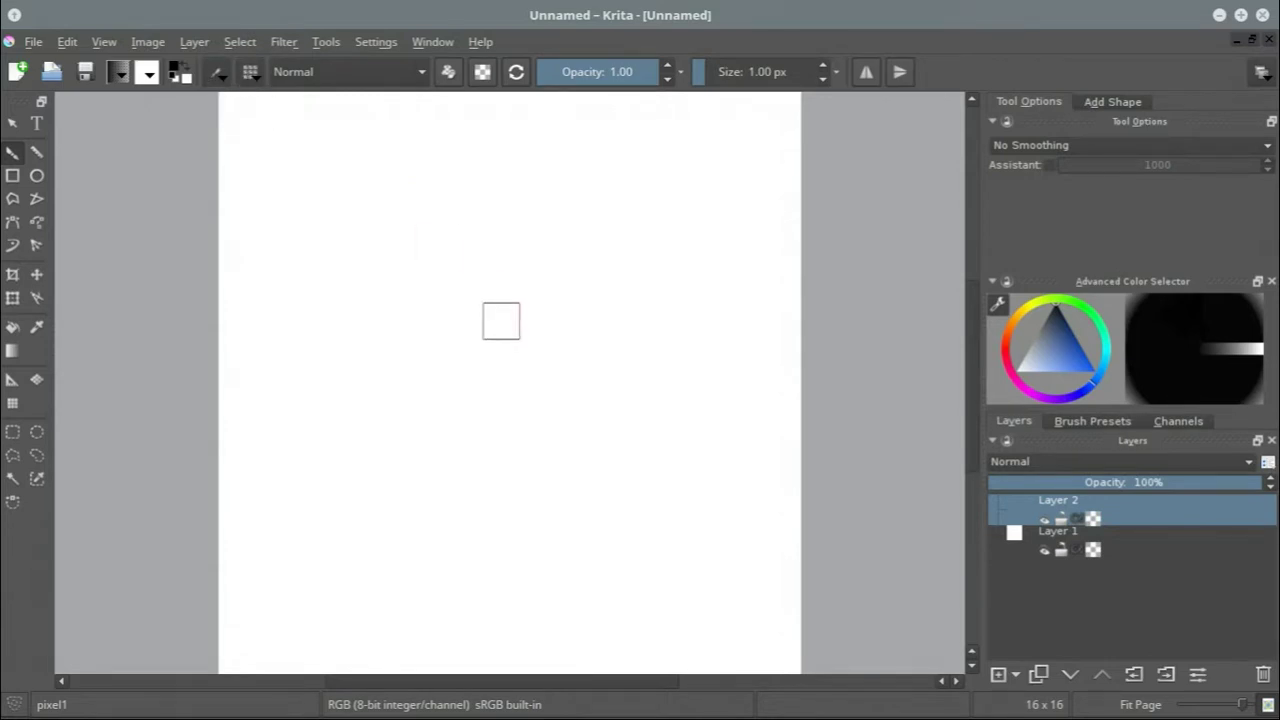
{"action": "mouse_move", "coordinate": [568, 249]}
{"action": "left_mouse_down"}
{"action": "mouse_move", "coordinate": [377, 469]}
{"action": "mouse_move", "coordinate": [693, 464]}
{"action": "mouse_move", "coordinate": [707, 229]}
{"action": "mouse_move", "coordinate": [696, 186]}
{"action": "mouse_move", "coordinate": [430, 92]}
{"action": "mouse_move", "coordinate": [266, 202]}
{"action": "mouse_move", "coordinate": [543, 484]}
{"action": "left_mouse_up"}
{"action": "key", "text": "Delete"}
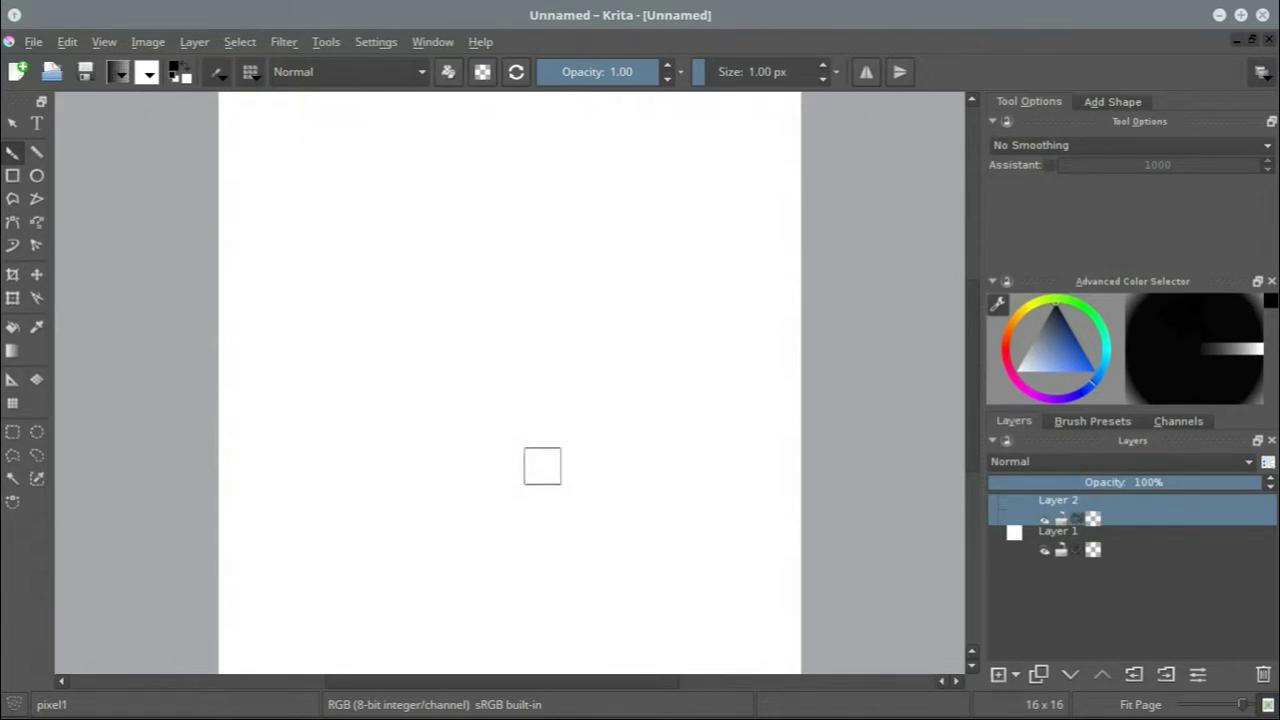
{"action": "left_click", "coordinate": [256, 77]}
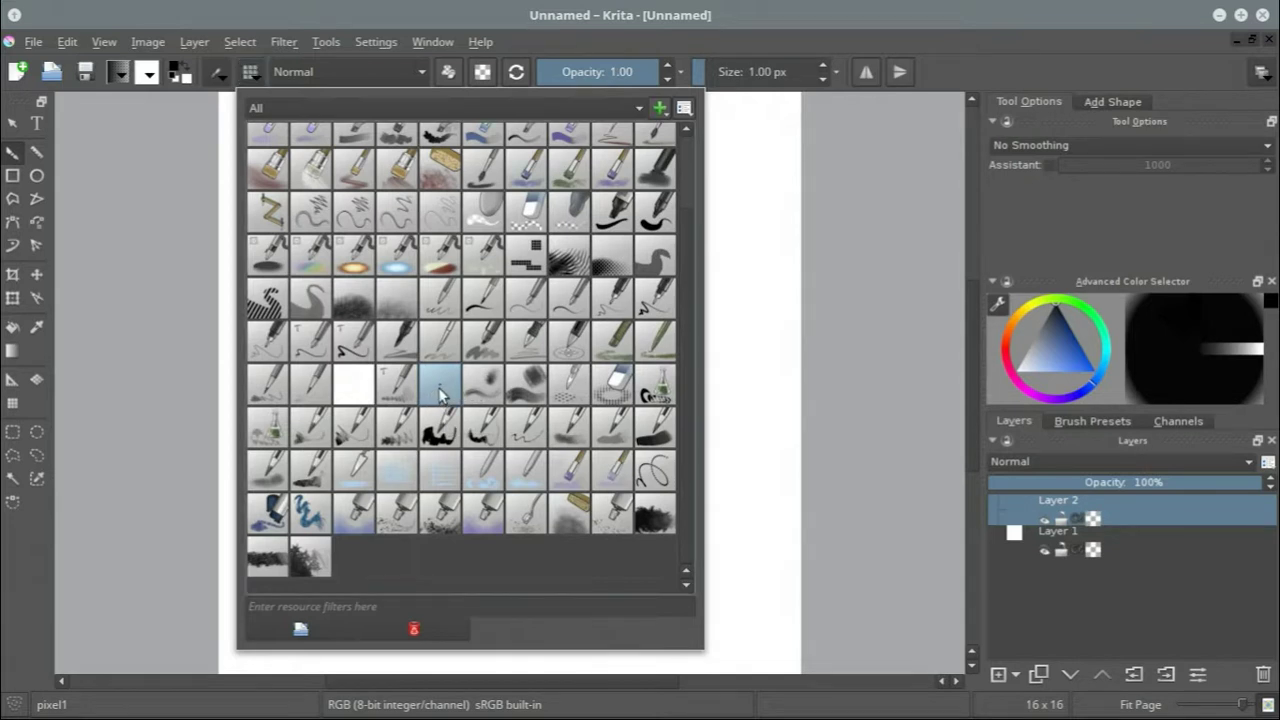
{"action": "left_click", "coordinate": [790, 190]}
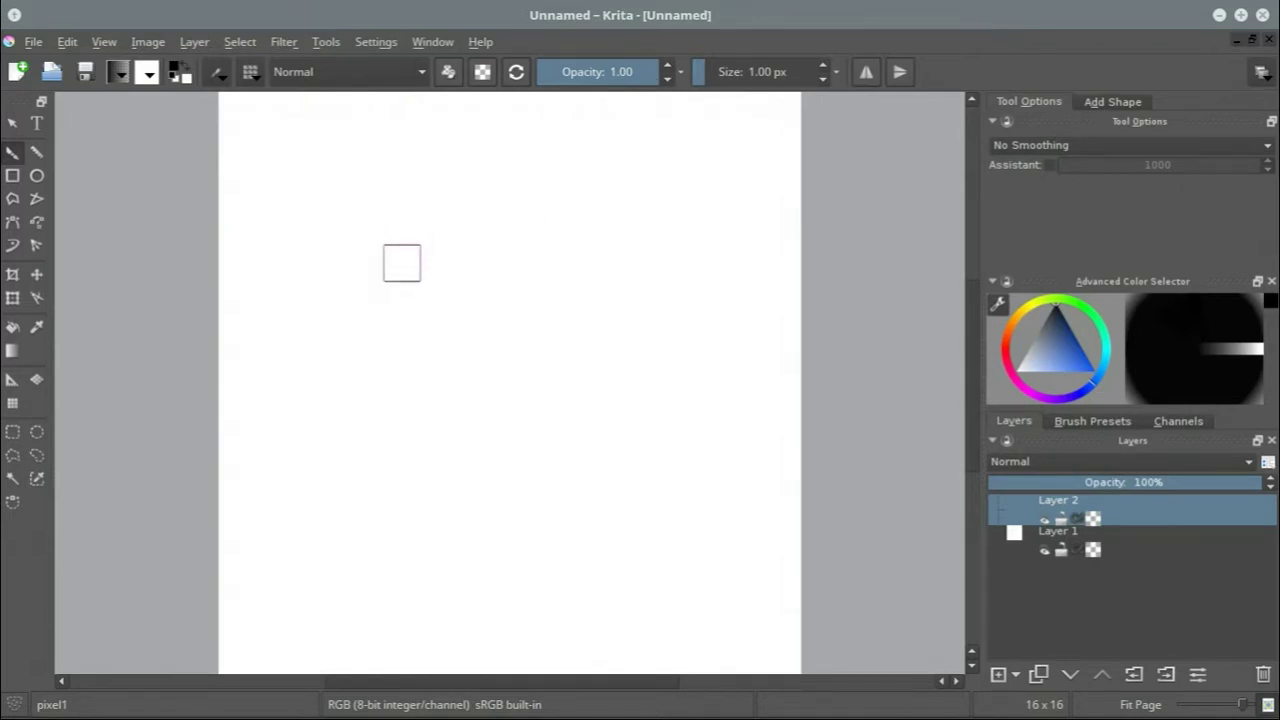
{"action": "mouse_move", "coordinate": [346, 257]}
{"action": "left_mouse_down"}
{"action": "mouse_move", "coordinate": [662, 249]}
{"action": "mouse_move", "coordinate": [707, 444]}
{"action": "mouse_move", "coordinate": [691, 548]}
{"action": "mouse_move", "coordinate": [366, 510]}
{"action": "mouse_move", "coordinate": [314, 485]}
{"action": "mouse_move", "coordinate": [320, 312]}
{"action": "mouse_move", "coordinate": [343, 280]}
{"action": "left_mouse_up"}
{"action": "key", "text": "ctrl+z"}
Step: Pick orange from the pop-up palette, then test and undo an orange stroke
{"action": "right_click", "coordinate": [345, 280]}
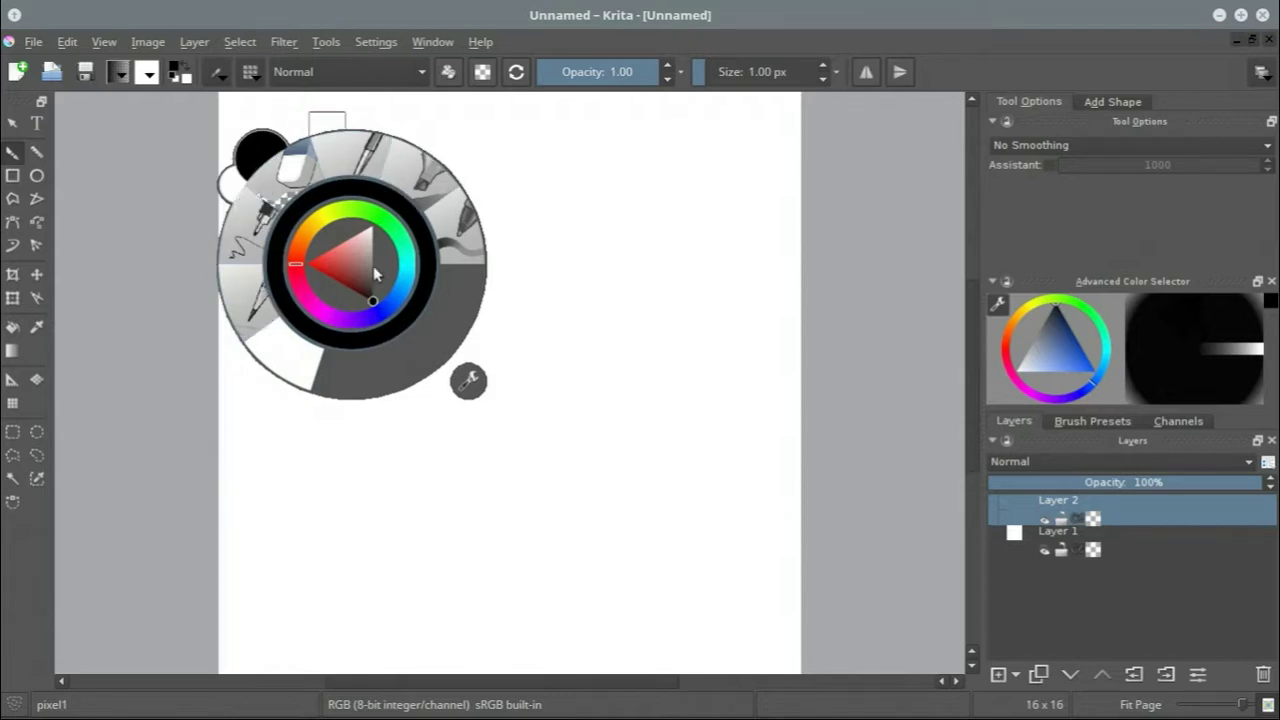
{"action": "left_click_drag", "start_coordinate": [300, 264], "coordinate": [316, 258]}
{"action": "left_click", "coordinate": [339, 246]}
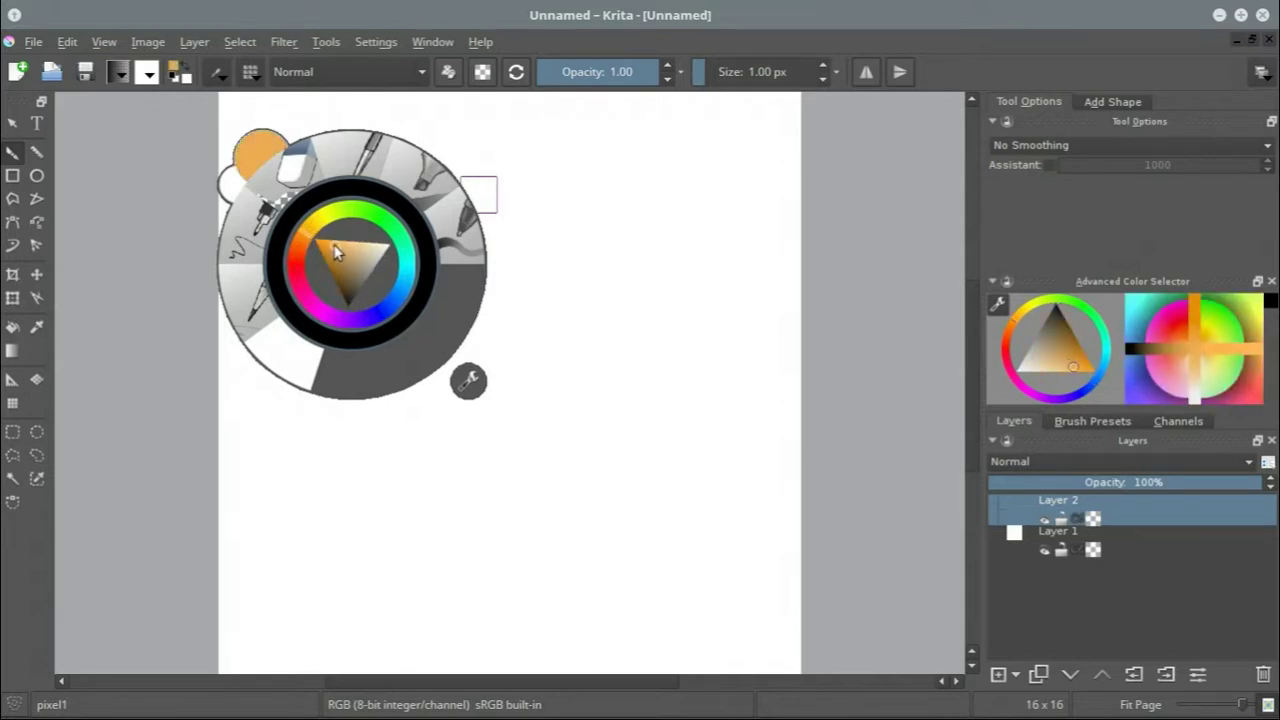
{"action": "left_click", "coordinate": [574, 277]}
{"action": "mouse_move", "coordinate": [409, 244]}
{"action": "left_mouse_down"}
{"action": "mouse_move", "coordinate": [674, 247]}
{"action": "mouse_move", "coordinate": [674, 346]}
{"action": "mouse_move", "coordinate": [640, 403]}
{"action": "mouse_move", "coordinate": [425, 391]}
{"action": "mouse_move", "coordinate": [424, 280]}
{"action": "left_mouse_up"}
{"action": "key", "text": "ctrl+z"}
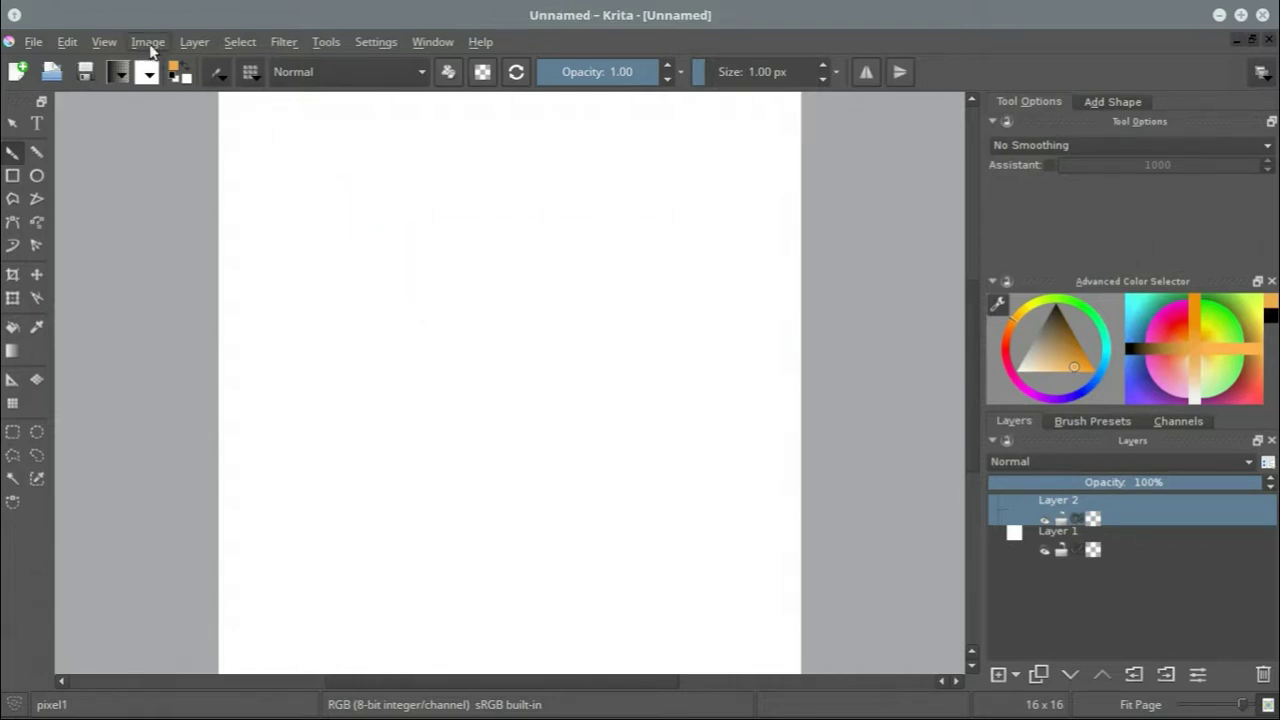
Step: Turn on the canvas grid and confirm its 1 × 1 spacing in Krita's preferences
{"action": "left_click", "coordinate": [93, 42]}
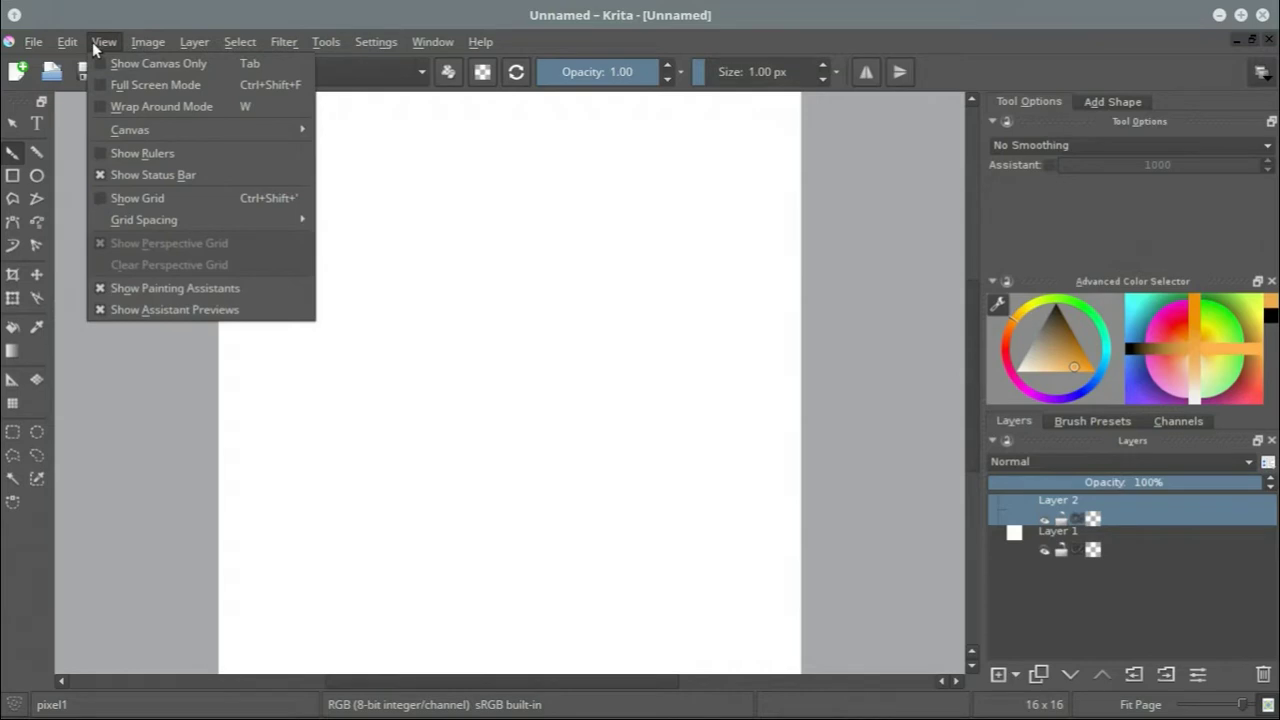
{"action": "left_click", "coordinate": [128, 198]}
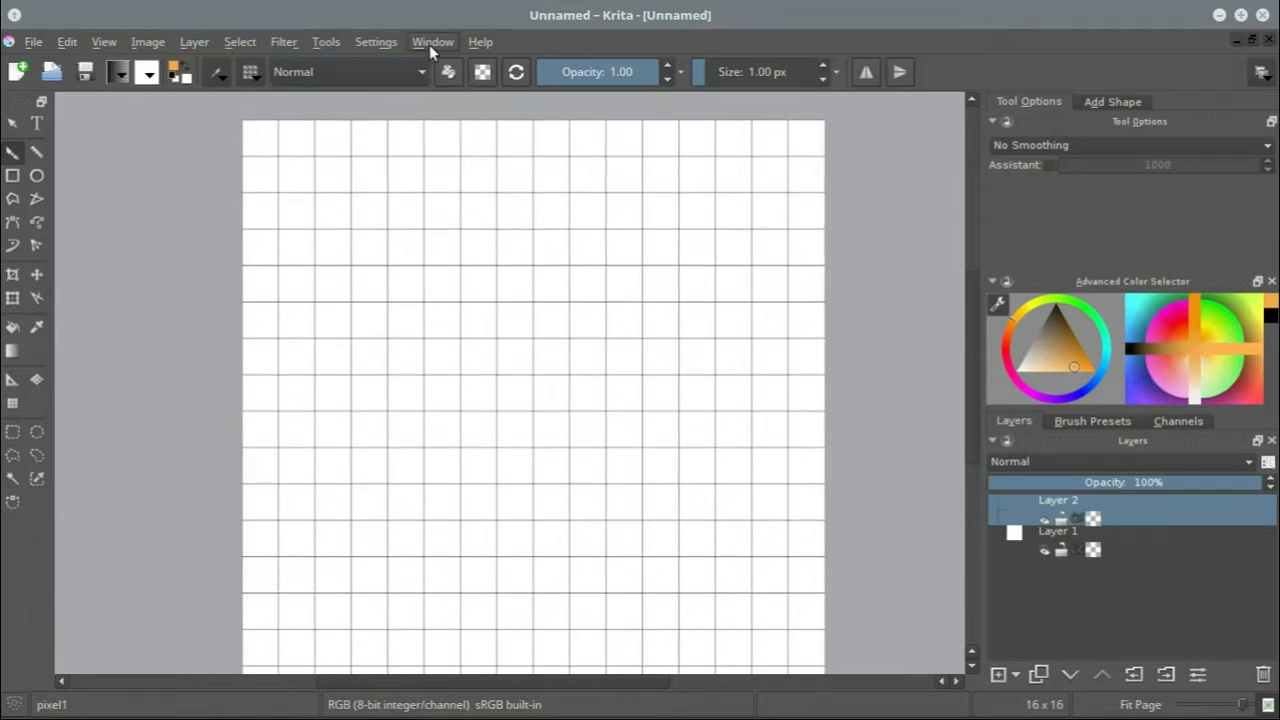
{"action": "left_click", "coordinate": [430, 41]}
{"action": "left_click", "coordinate": [403, 62]}
{"action": "left_click", "coordinate": [795, 437]}
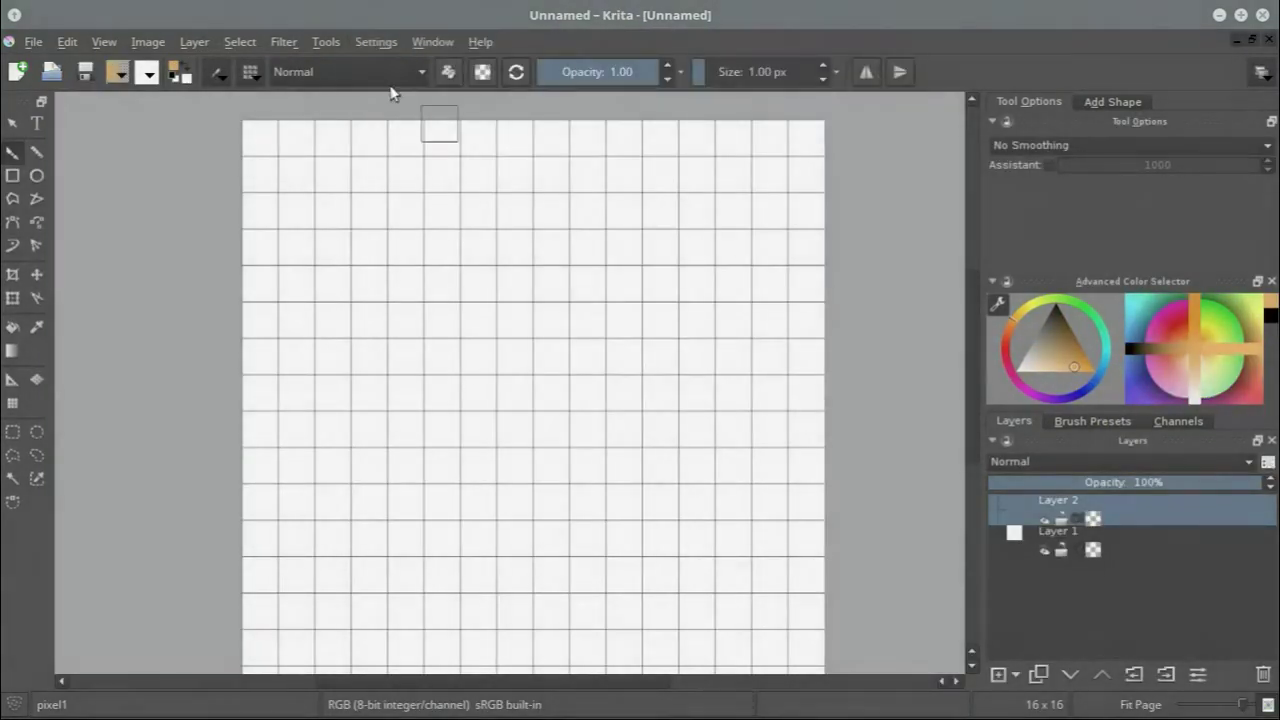
{"action": "left_click", "coordinate": [385, 42]}
{"action": "mouse_move", "coordinate": [376, 41]}
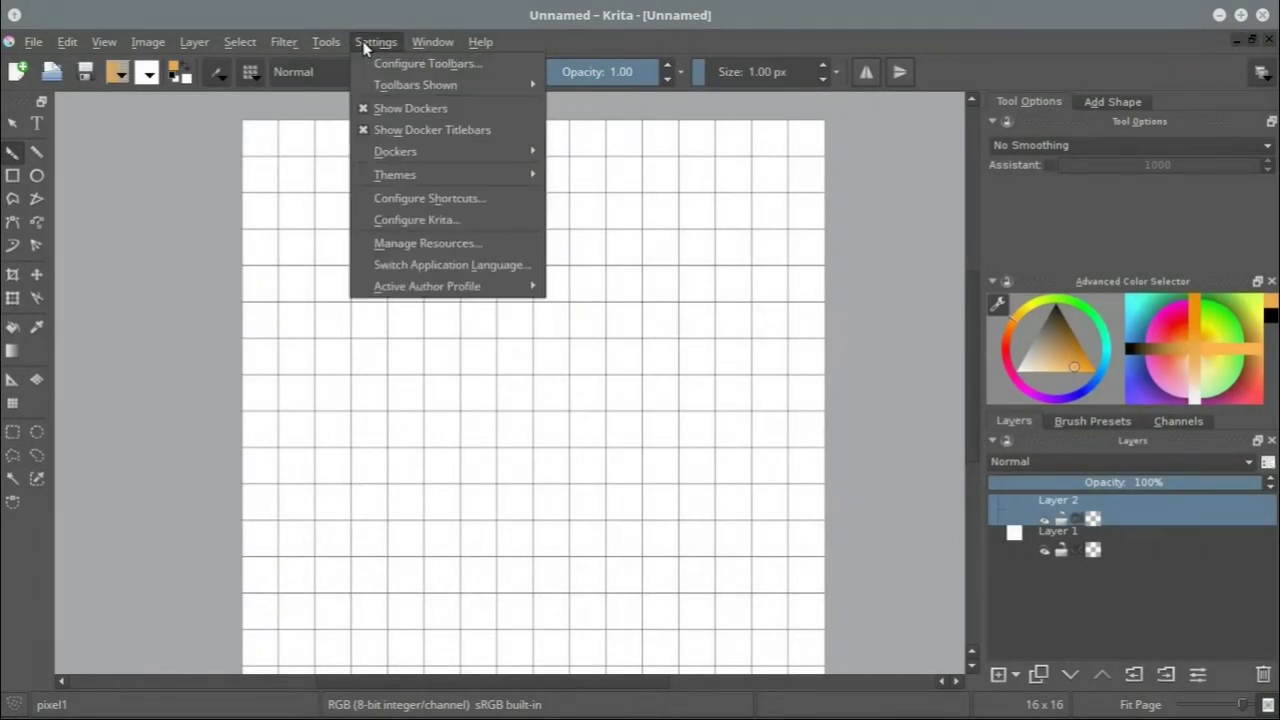
{"action": "left_click", "coordinate": [439, 220]}
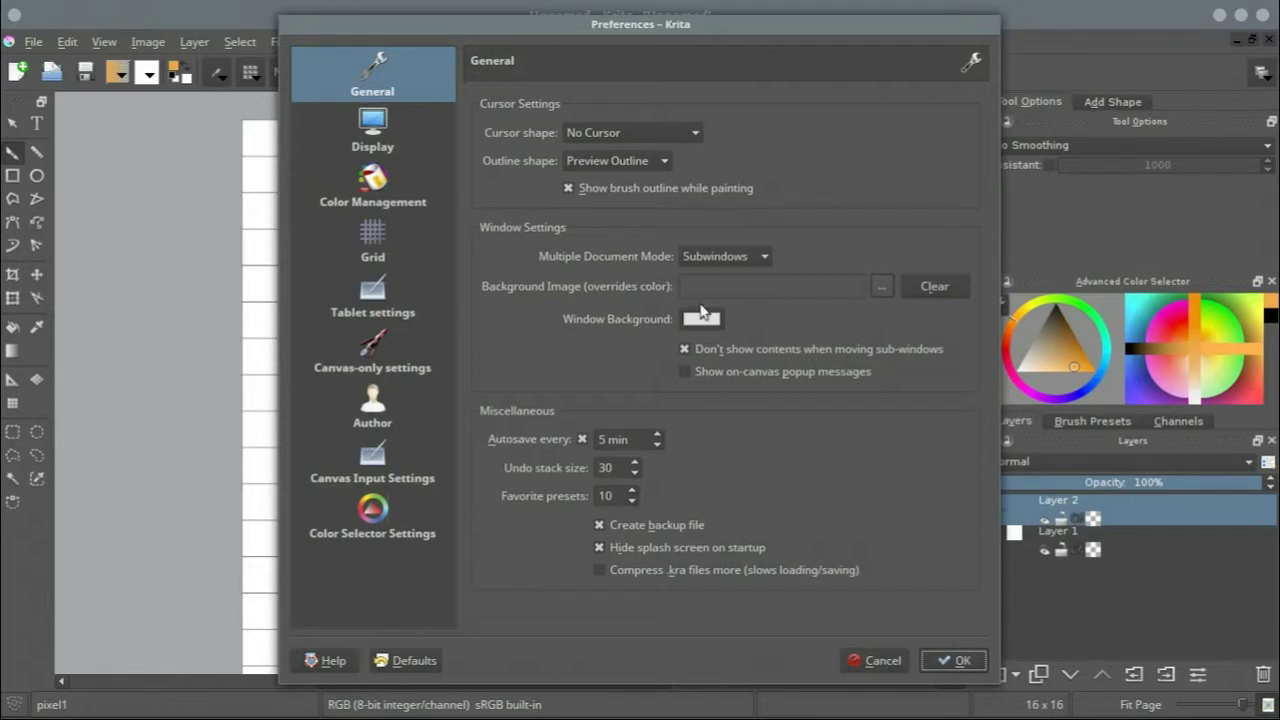
{"action": "left_click", "coordinate": [370, 245]}
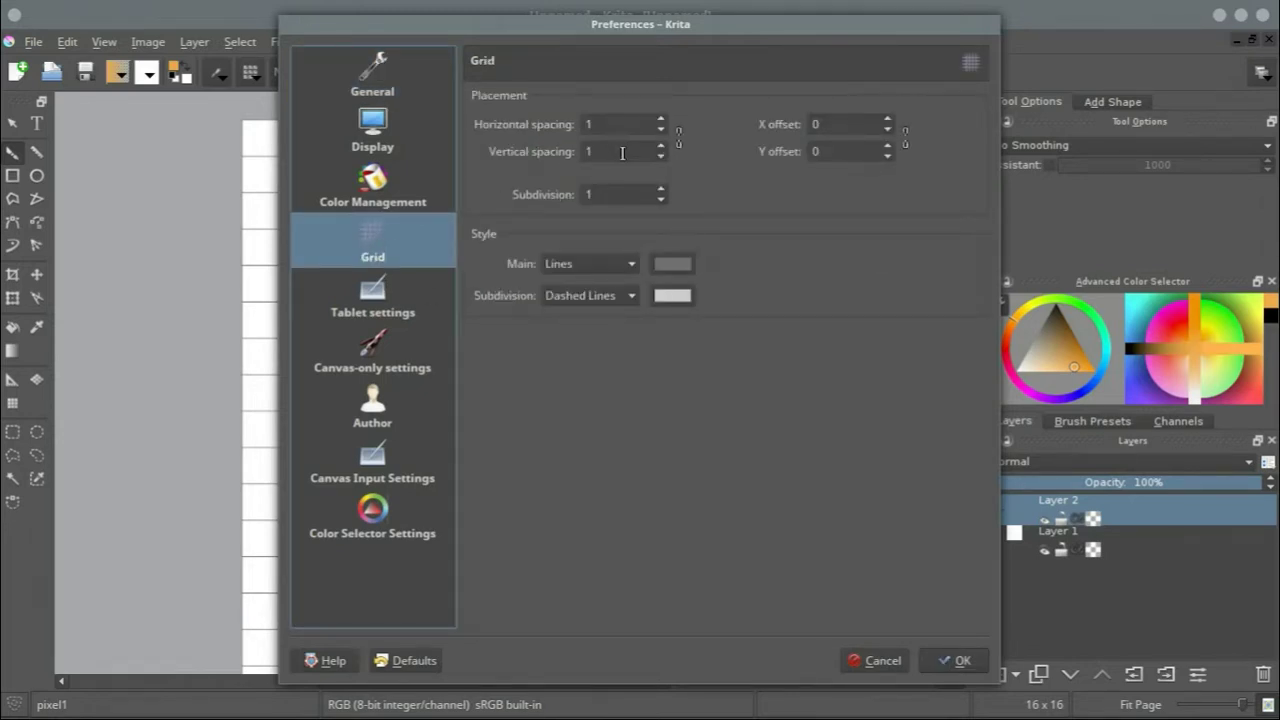
{"action": "left_click", "coordinate": [842, 660]}
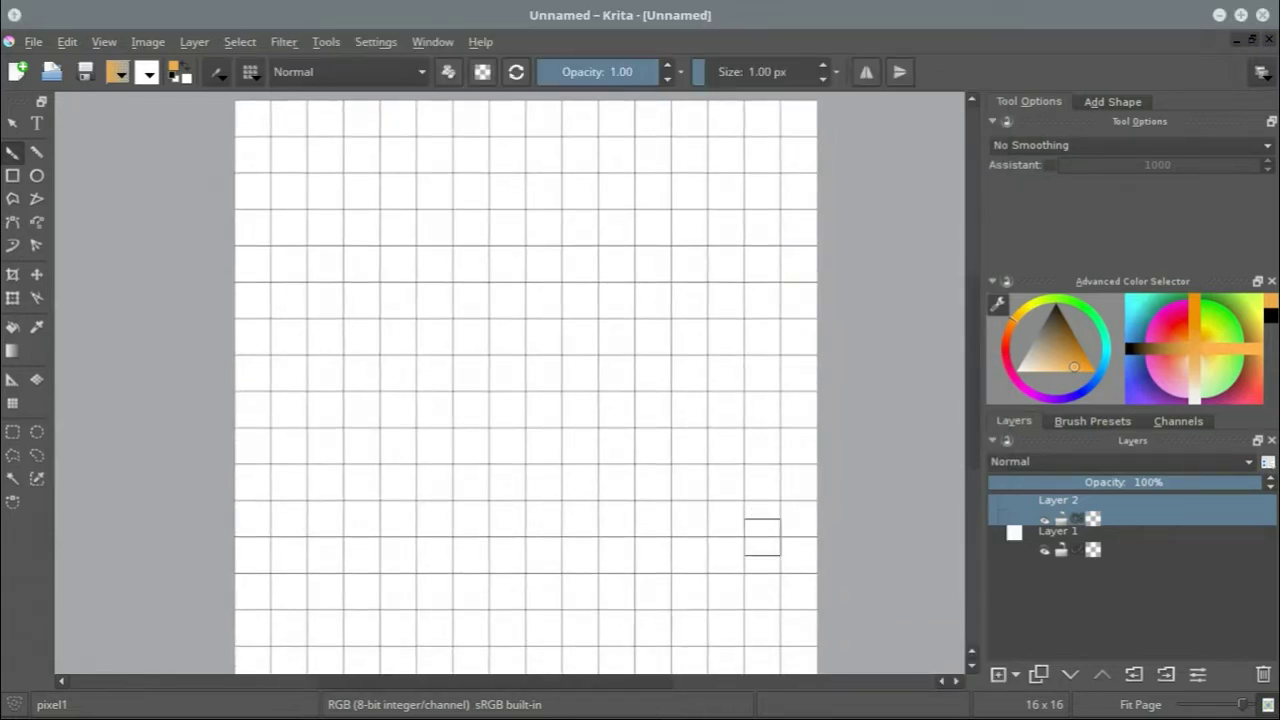
Step: Paint orange one-pixel lines along the top and left of the inset square outline
{"action": "left_click_drag", "start_coordinate": [766, 537], "coordinate": [720, 517]}
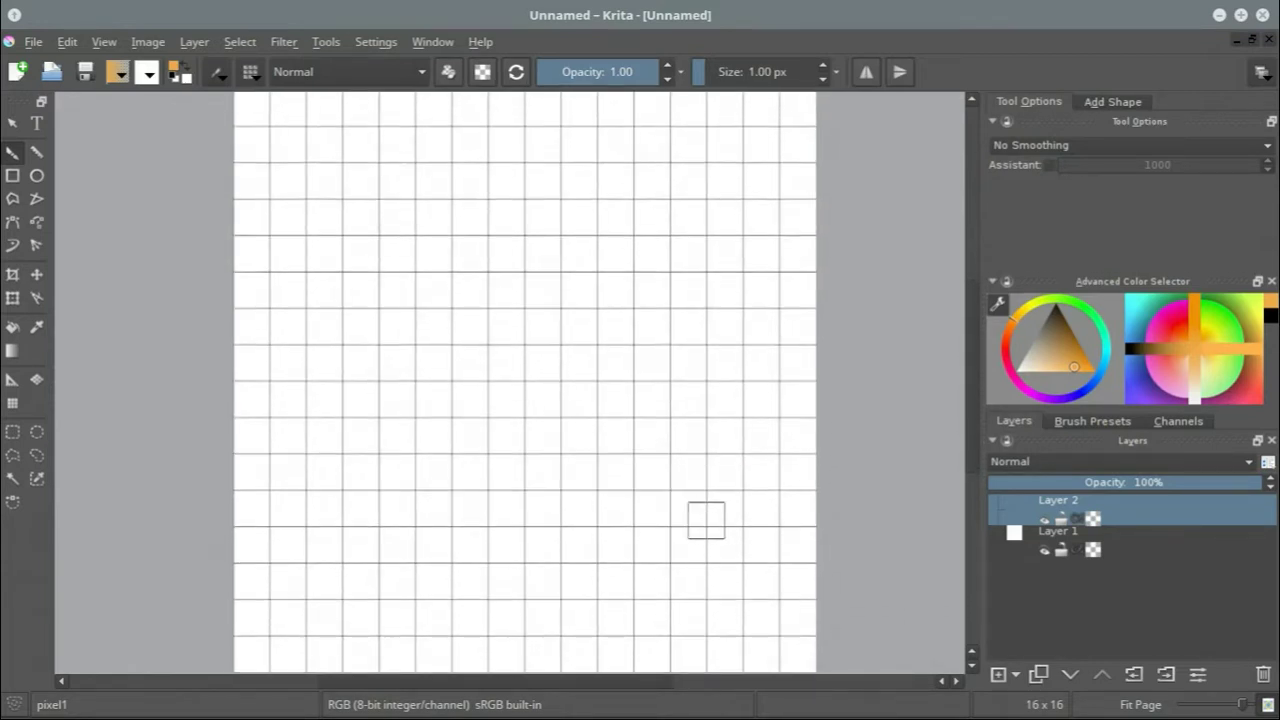
{"action": "scroll", "coordinate": [690, 510], "scroll_direction": "down", "scroll_amount": 1}
{"action": "scroll", "coordinate": [587, 400], "scroll_direction": "up", "scroll_amount": 2}
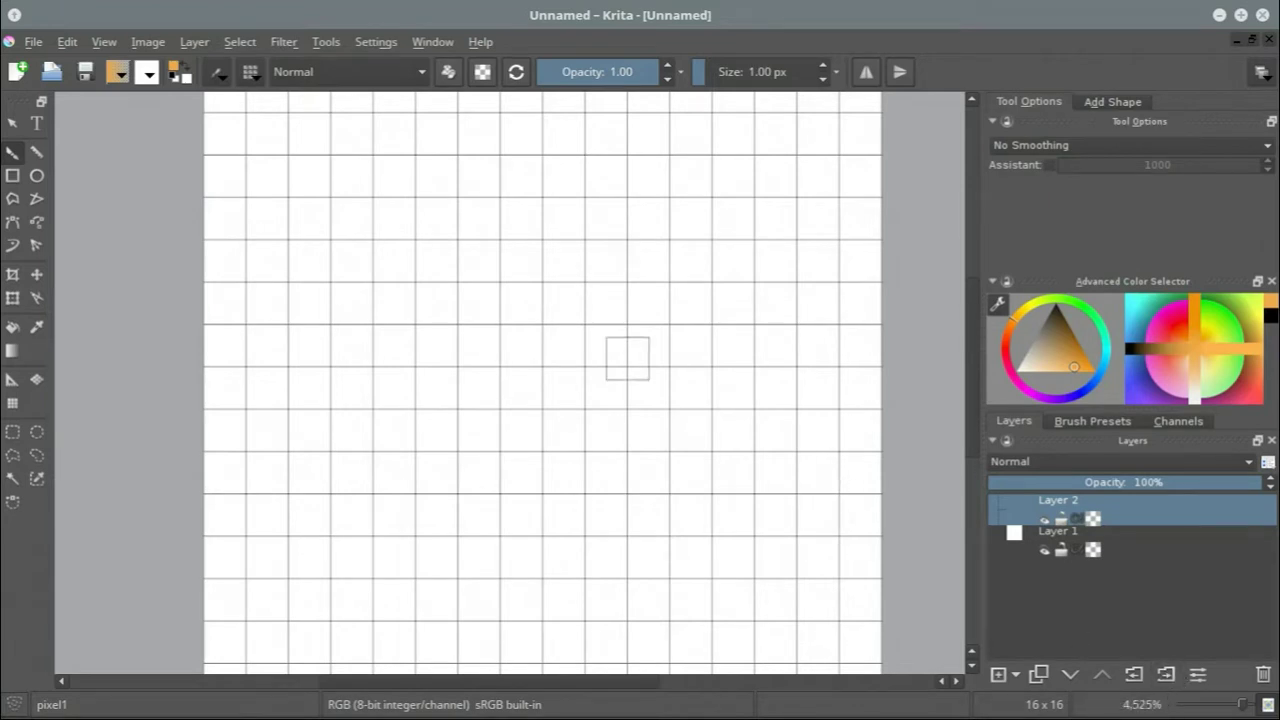
{"action": "scroll", "coordinate": [583, 331], "scroll_direction": "down", "scroll_amount": 1}
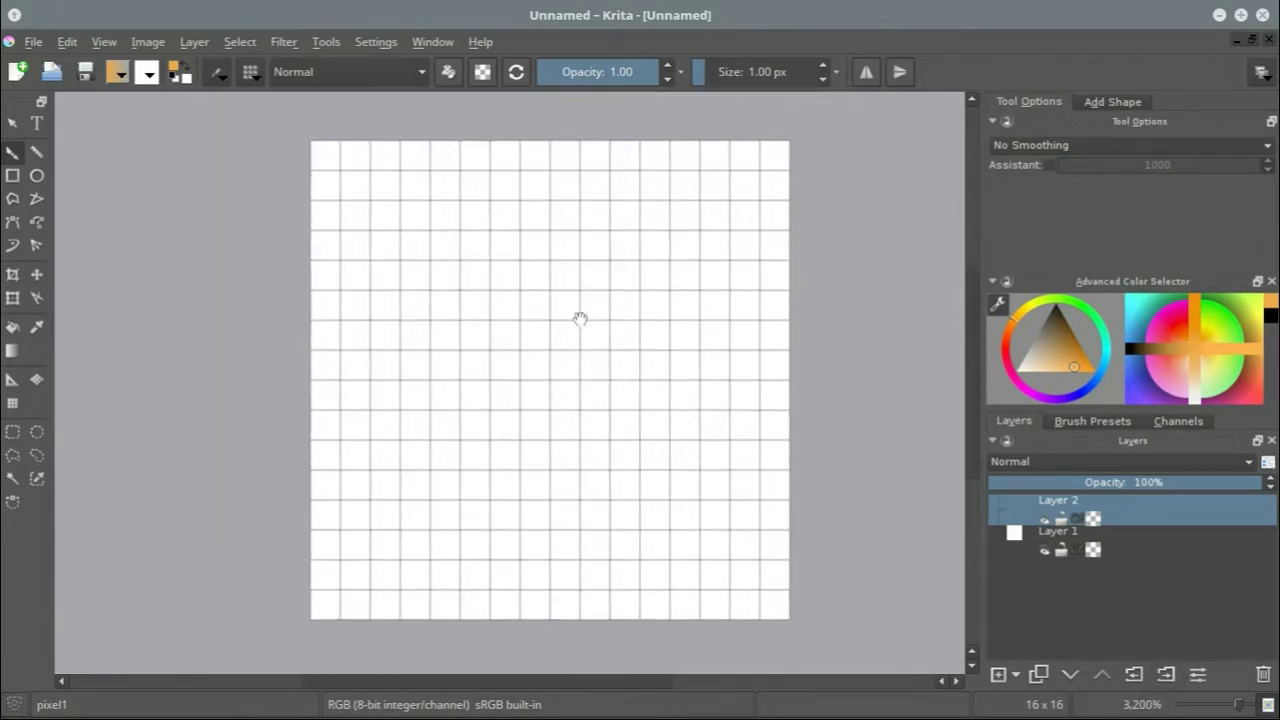
{"action": "mouse_move", "coordinate": [371, 211]}
{"action": "left_mouse_down"}
{"action": "mouse_move", "coordinate": [696, 217]}
{"action": "mouse_move", "coordinate": [709, 396]}
{"action": "mouse_move", "coordinate": [688, 537]}
{"action": "mouse_move", "coordinate": [366, 540]}
{"action": "left_mouse_up"}
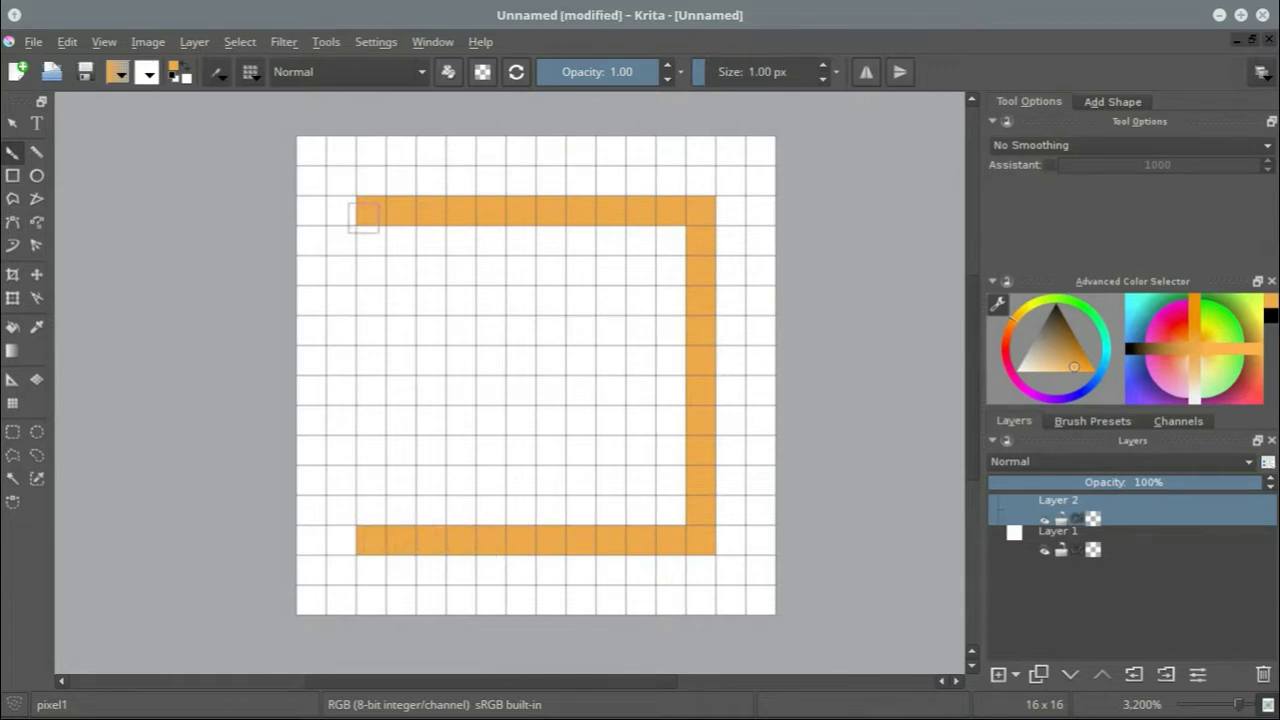
{"action": "left_click_drag", "start_coordinate": [369, 217], "coordinate": [370, 511]}
{"action": "scroll", "coordinate": [670, 320], "scroll_direction": "down", "scroll_amount": 8}
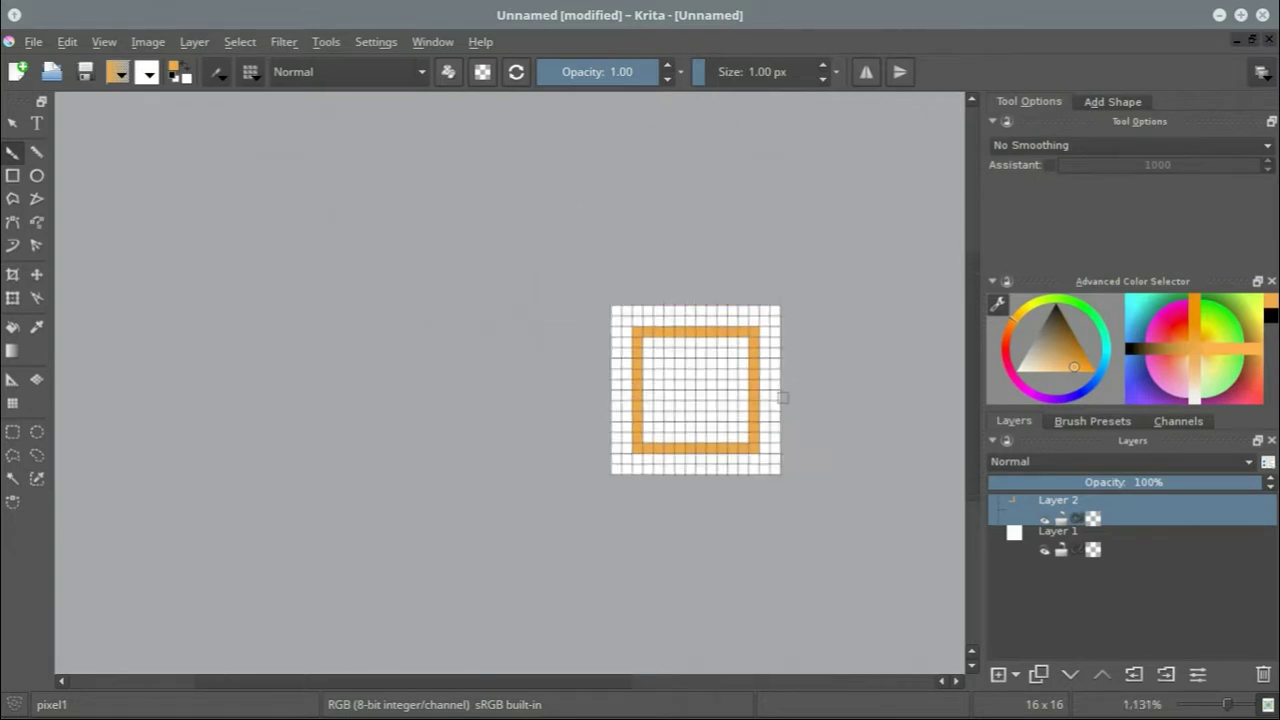
{"action": "scroll", "coordinate": [692, 359], "scroll_direction": "down", "scroll_amount": 1}
{"action": "scroll", "coordinate": [719, 356], "scroll_direction": "up", "scroll_amount": 2}
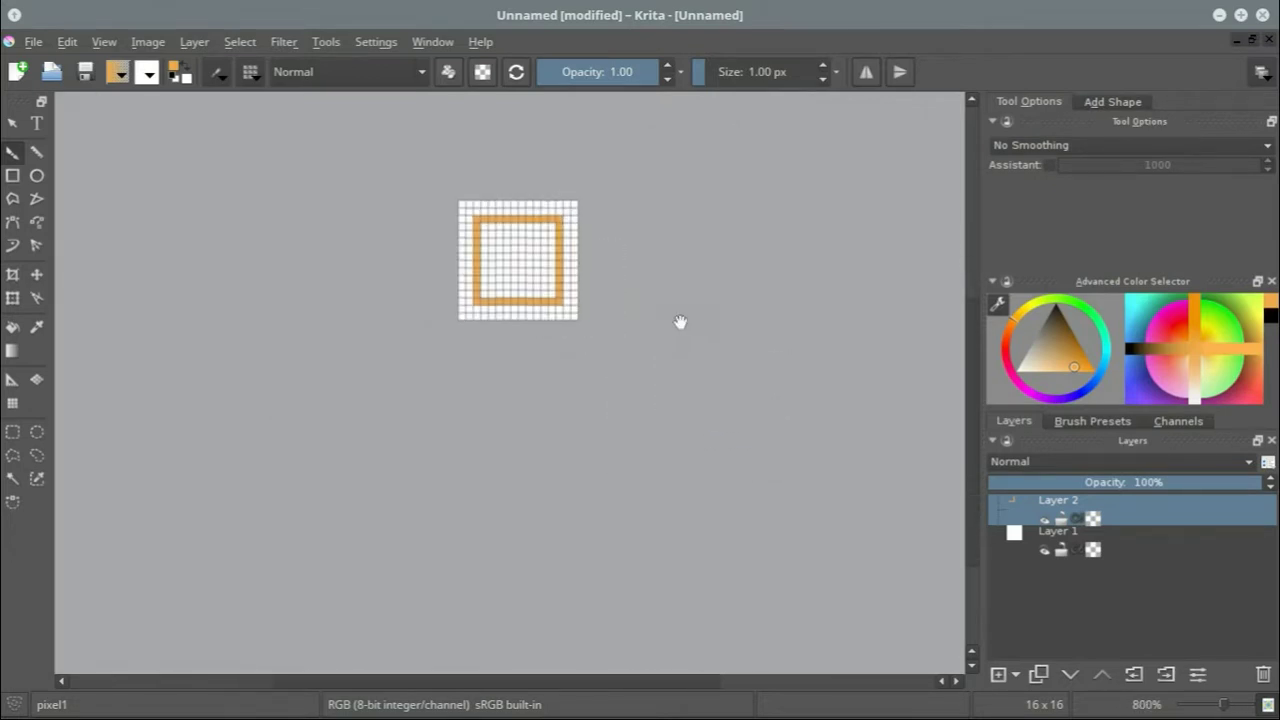
{"action": "scroll", "coordinate": [766, 340], "scroll_direction": "up", "scroll_amount": 1}
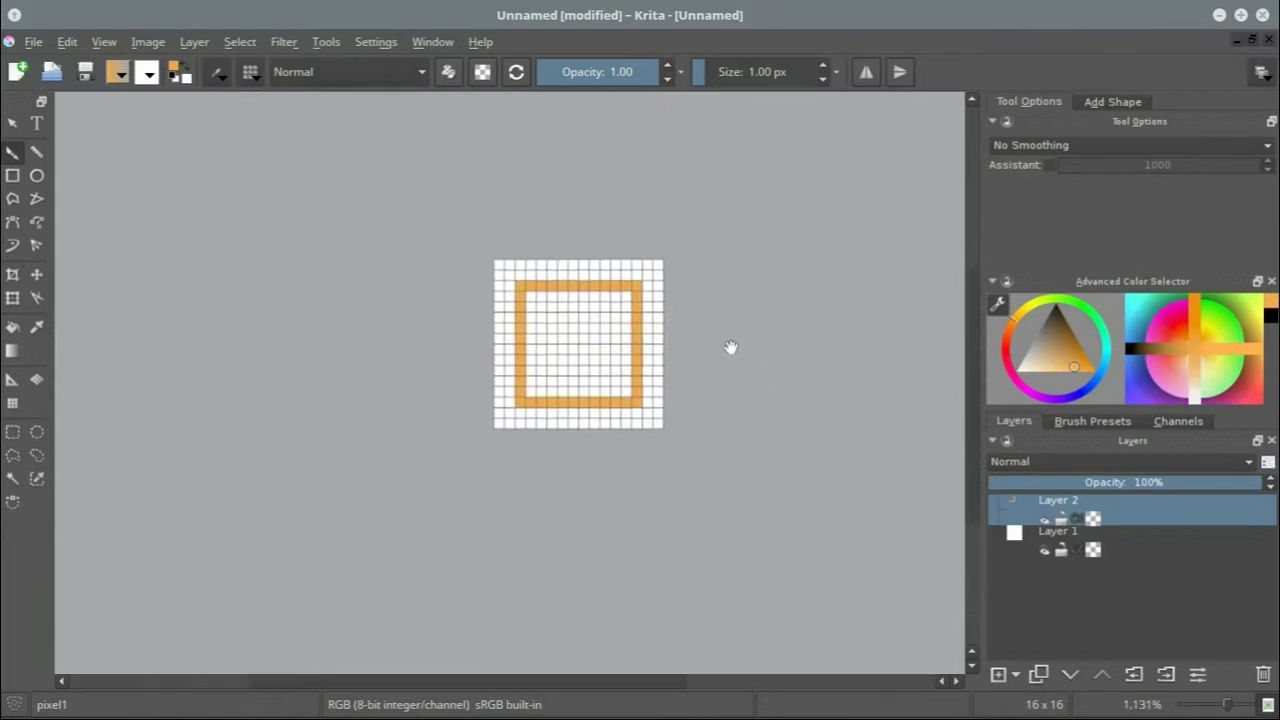
{"action": "scroll", "coordinate": [730, 347], "scroll_direction": "down", "scroll_amount": 1}
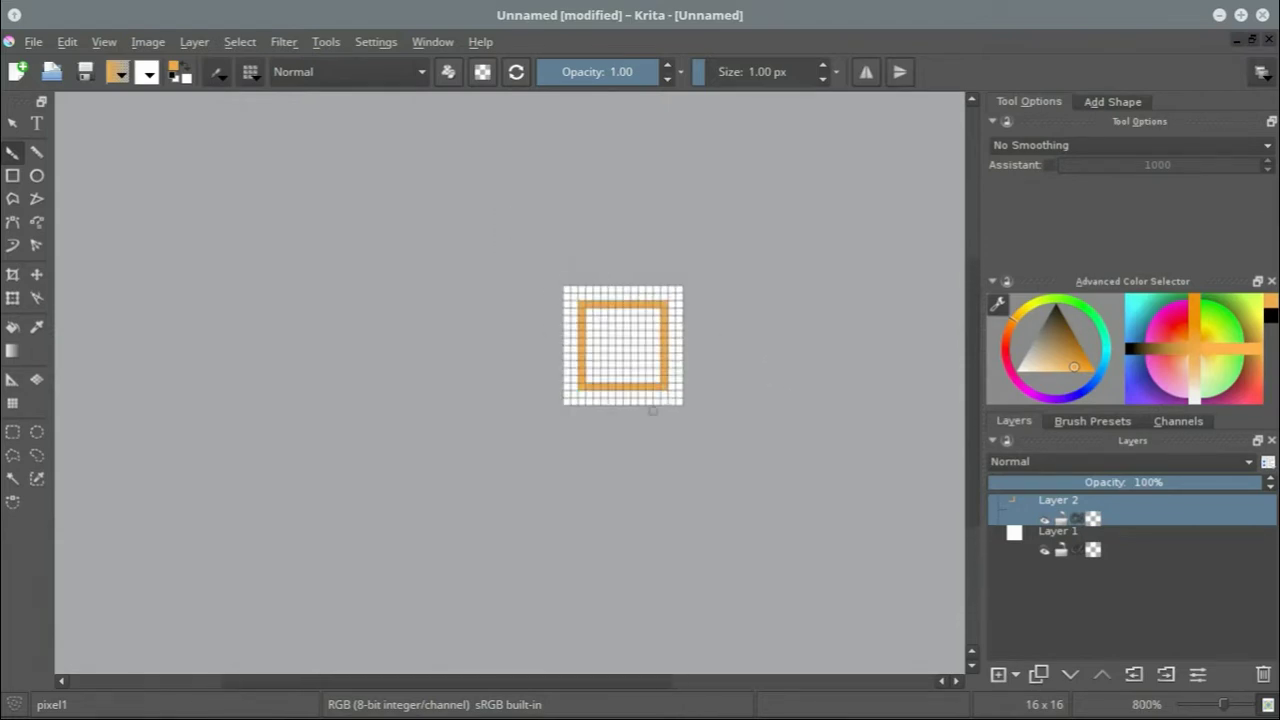
{"action": "left_click_drag", "start_coordinate": [652, 403], "coordinate": [628, 416]}
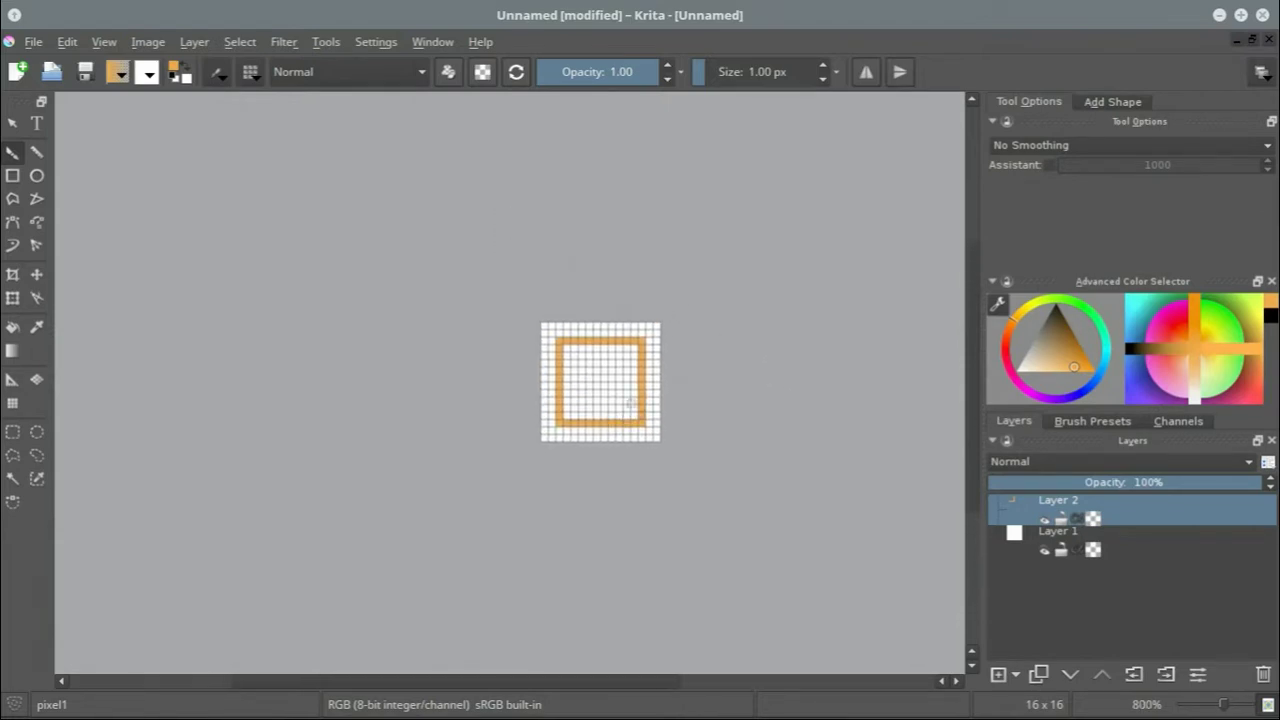
{"action": "scroll", "coordinate": [535, 377], "scroll_direction": "up", "scroll_amount": 4}
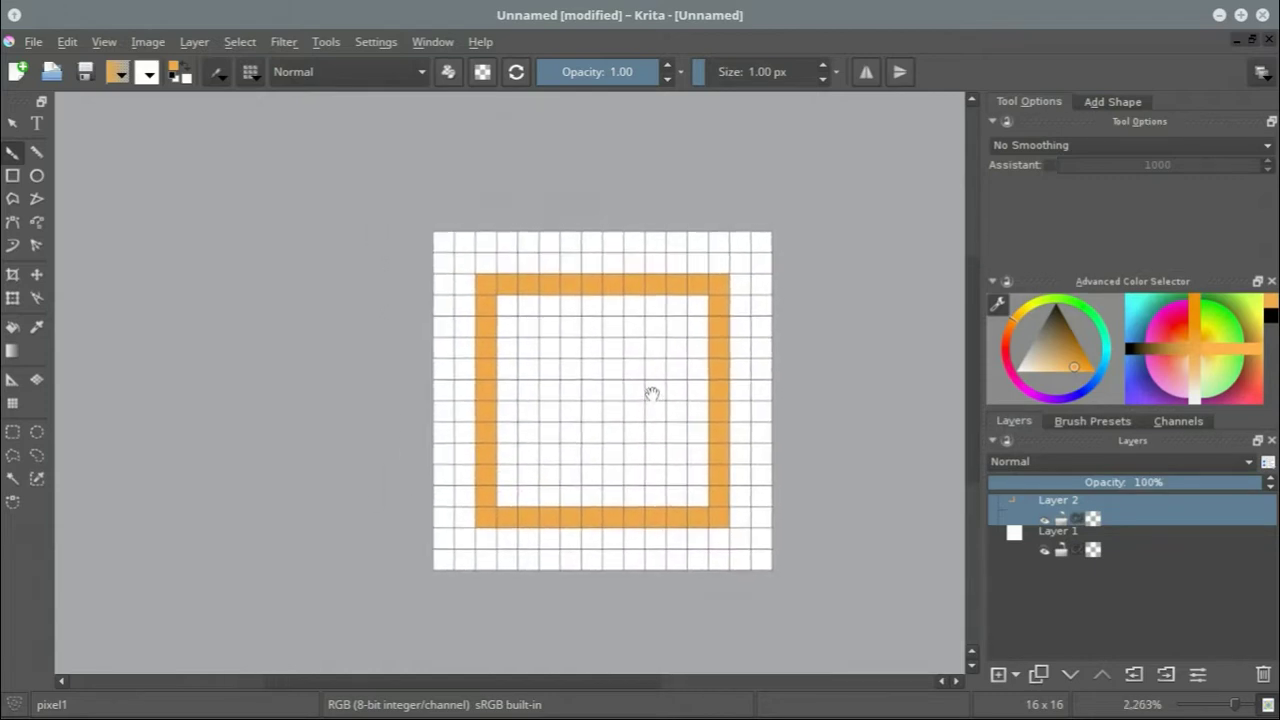
{"action": "left_click_drag", "start_coordinate": [652, 393], "coordinate": [634, 377]}
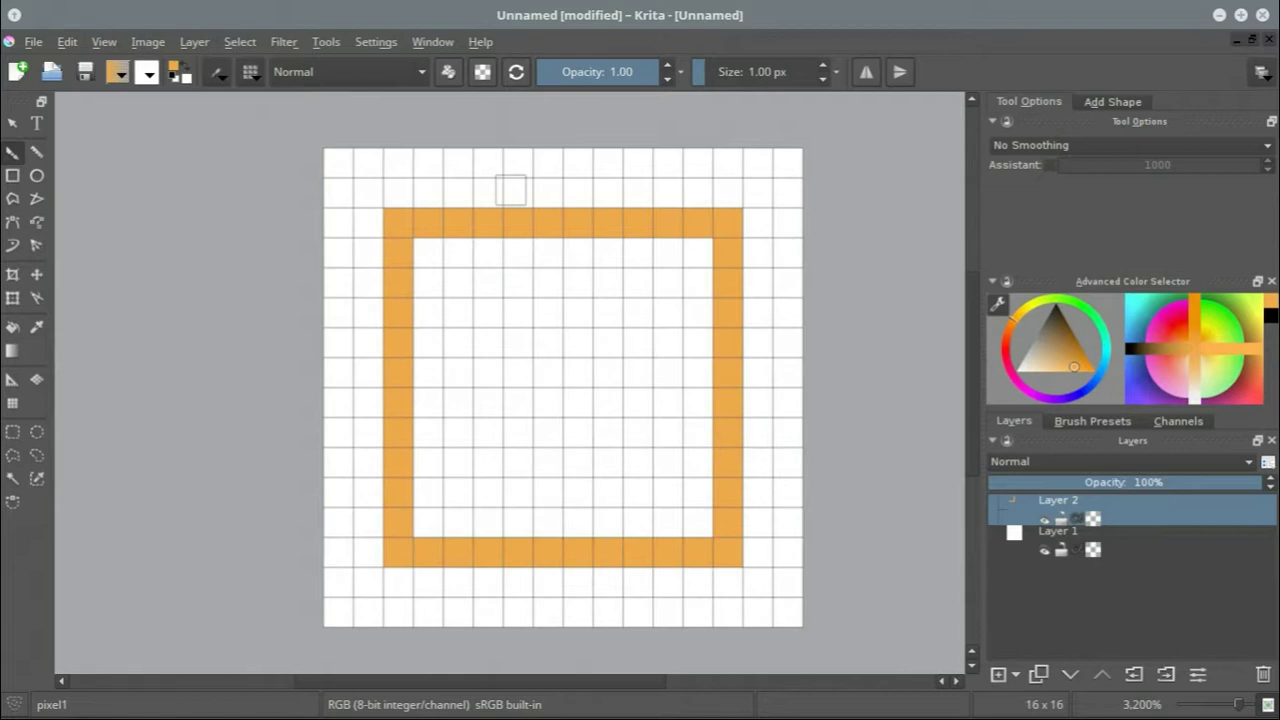
Step: Open a second view of the image with Window > New View
{"action": "left_click", "coordinate": [378, 43]}
{"action": "mouse_move", "coordinate": [440, 42]}
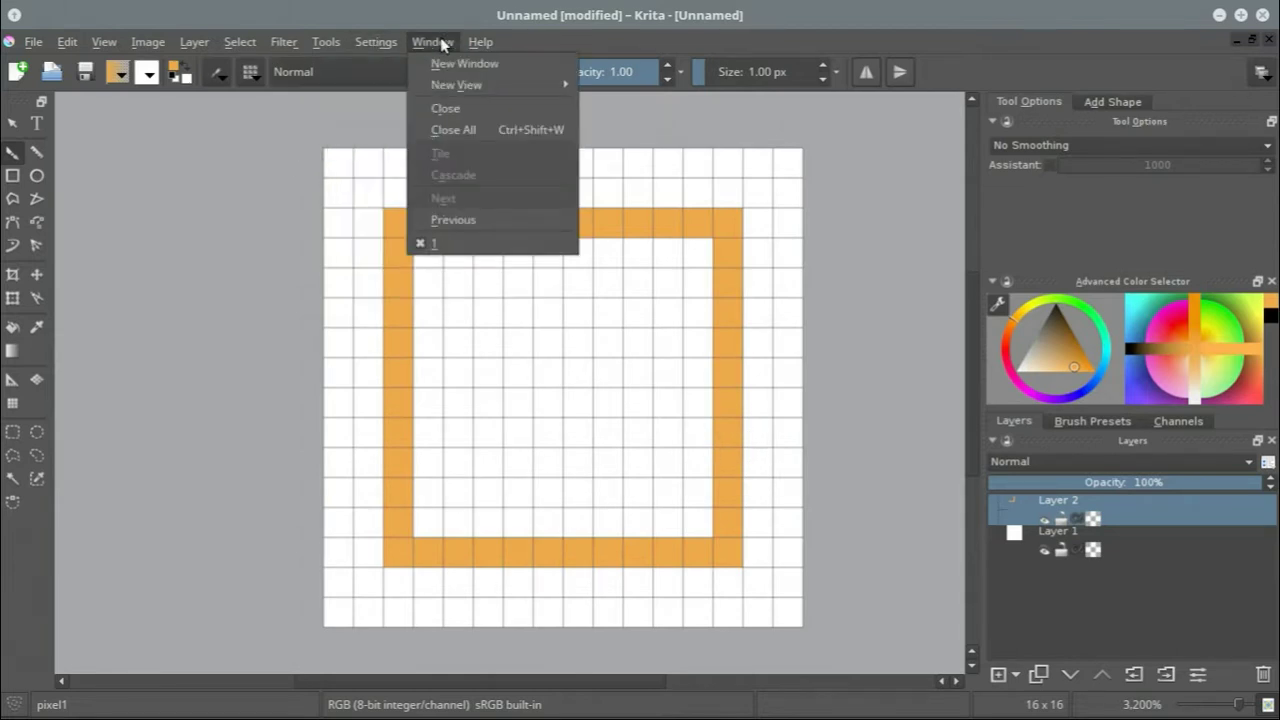
{"action": "mouse_move", "coordinate": [447, 84]}
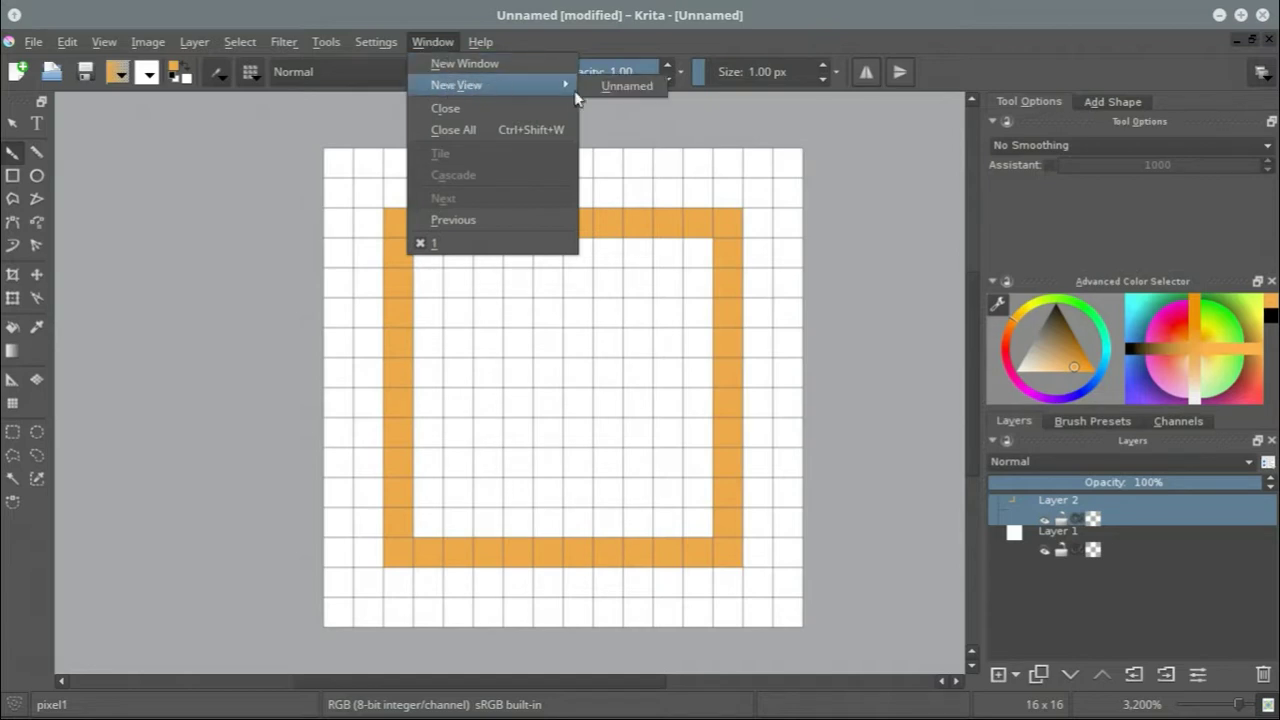
{"action": "left_click", "coordinate": [627, 87]}
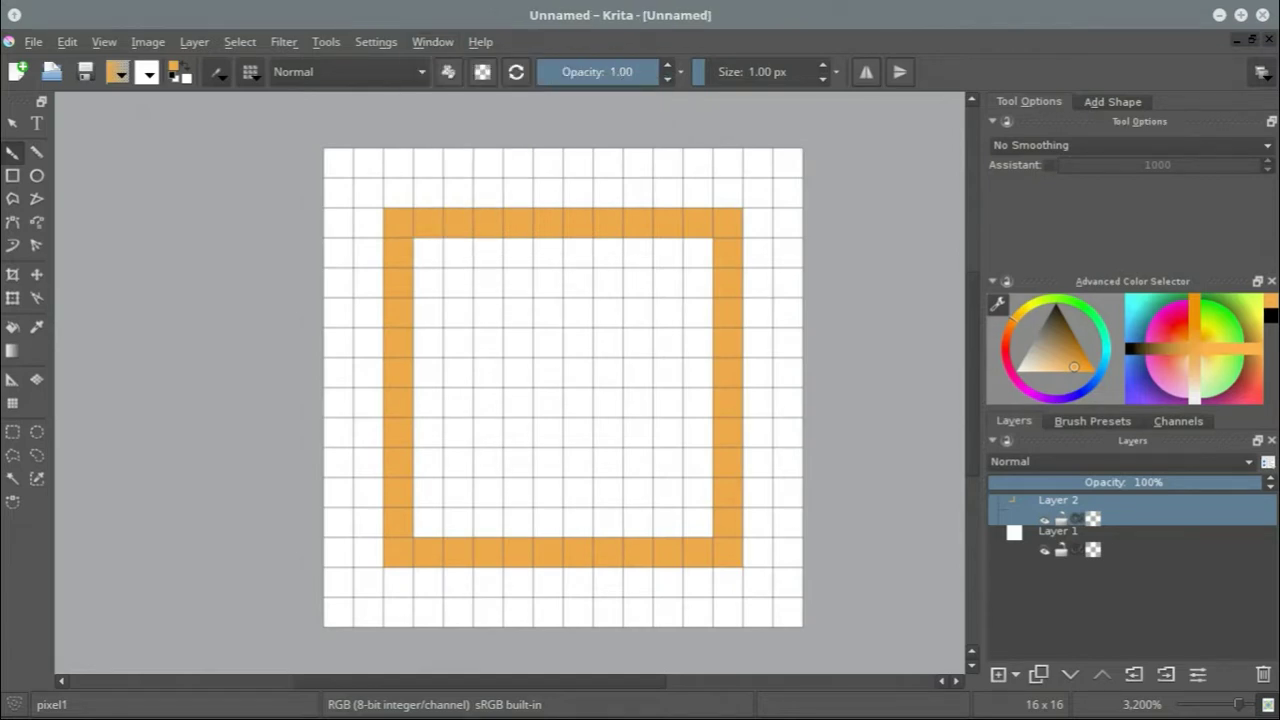
{"action": "scroll", "coordinate": [474, 229], "scroll_direction": "down", "scroll_amount": 2}
{"action": "scroll", "coordinate": [474, 229], "scroll_direction": "up", "scroll_amount": 1}
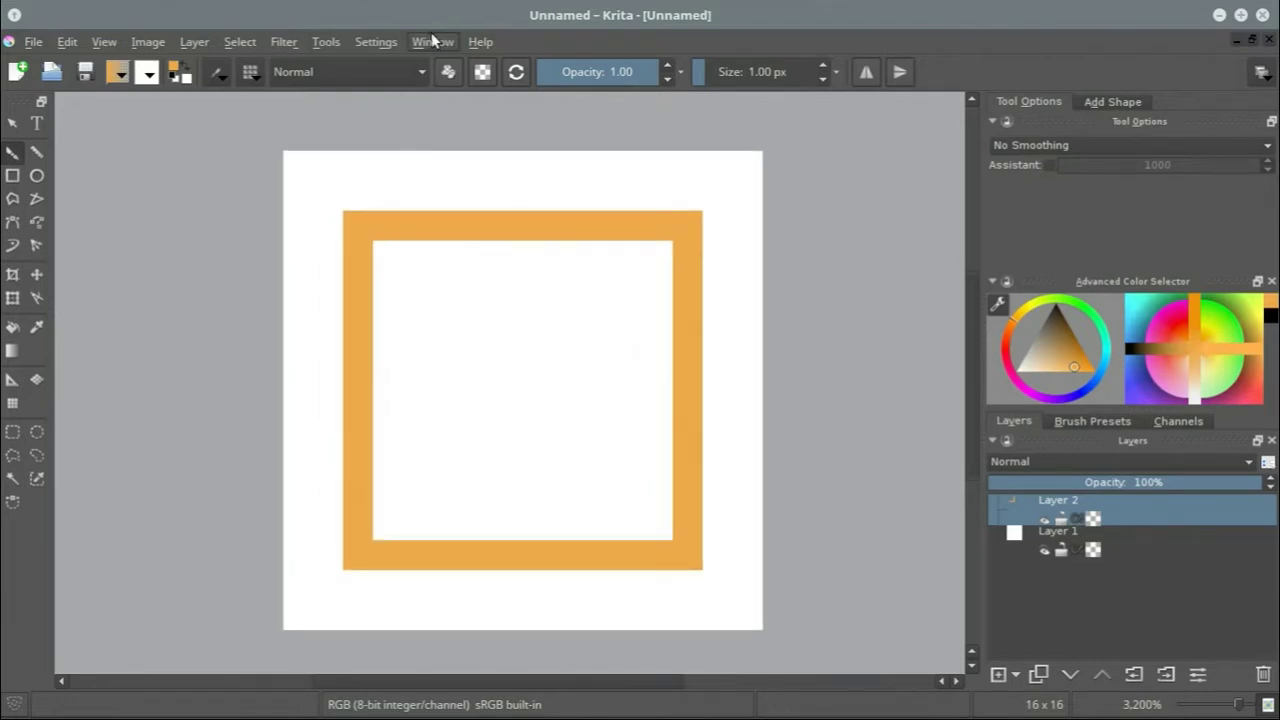
Step: Cascade the views, put the small one top-left, enlarge the other, and zoom the small one
{"action": "left_click", "coordinate": [432, 40]}
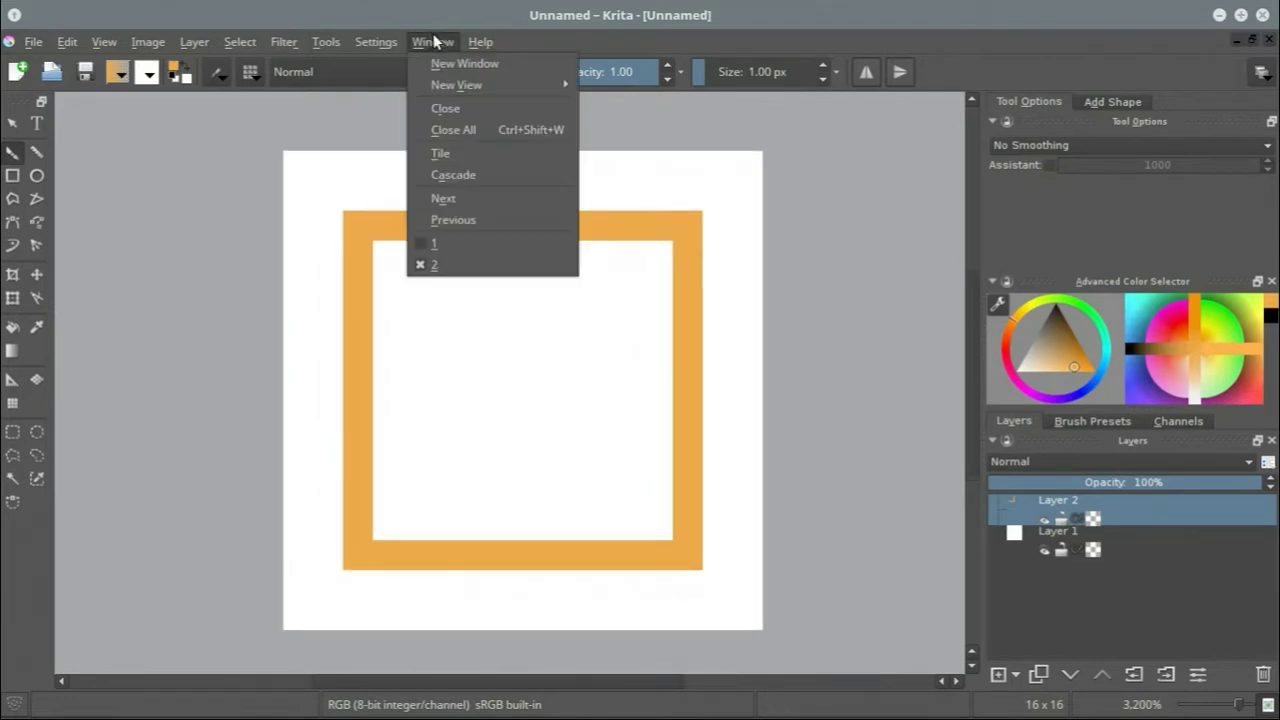
{"action": "left_click", "coordinate": [452, 175]}
{"action": "left_click_drag", "start_coordinate": [186, 132], "coordinate": [244, 368]}
{"action": "left_click_drag", "start_coordinate": [172, 106], "coordinate": [843, 110]}
{"action": "left_click_drag", "start_coordinate": [731, 306], "coordinate": [372, 686]}
{"action": "left_click_drag", "start_coordinate": [751, 449], "coordinate": [633, 421]}
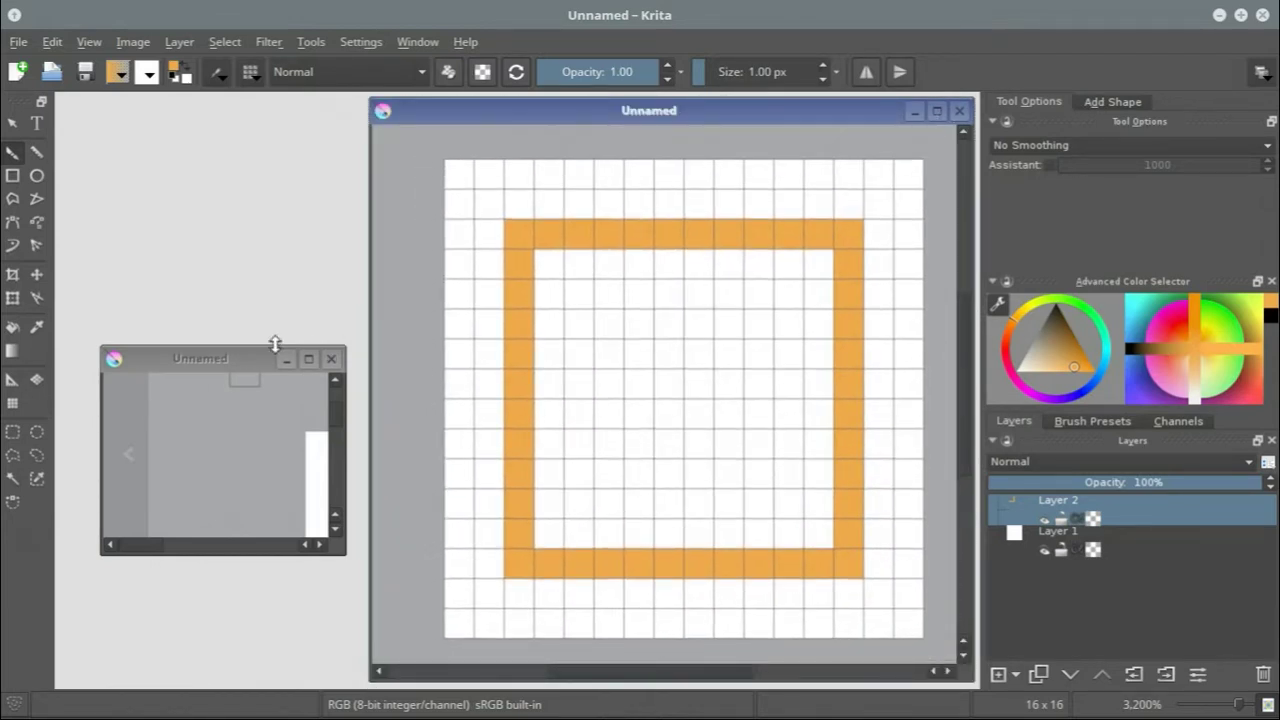
{"action": "left_click_drag", "start_coordinate": [232, 353], "coordinate": [186, 116]}
{"action": "key", "text": "minus"}
{"action": "key", "text": "minus"}
{"action": "key", "text": "minus"}
{"action": "key", "text": "minus"}
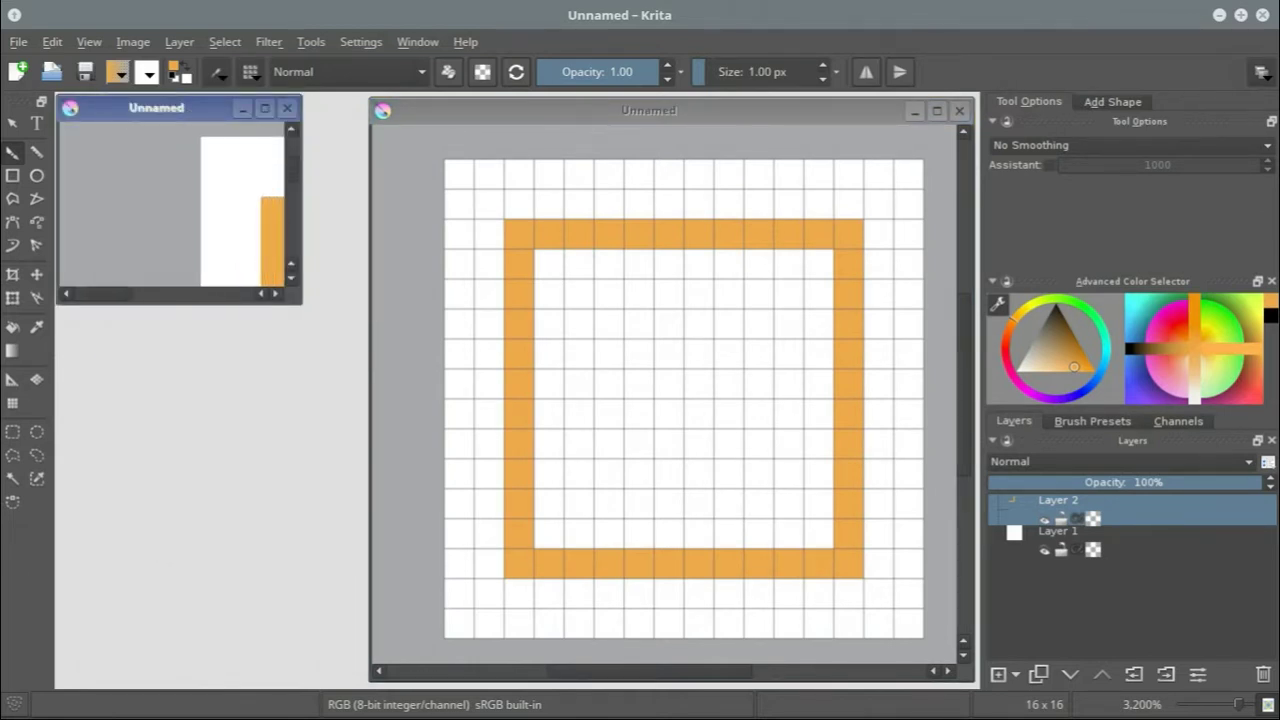
{"action": "key", "text": "plus"}
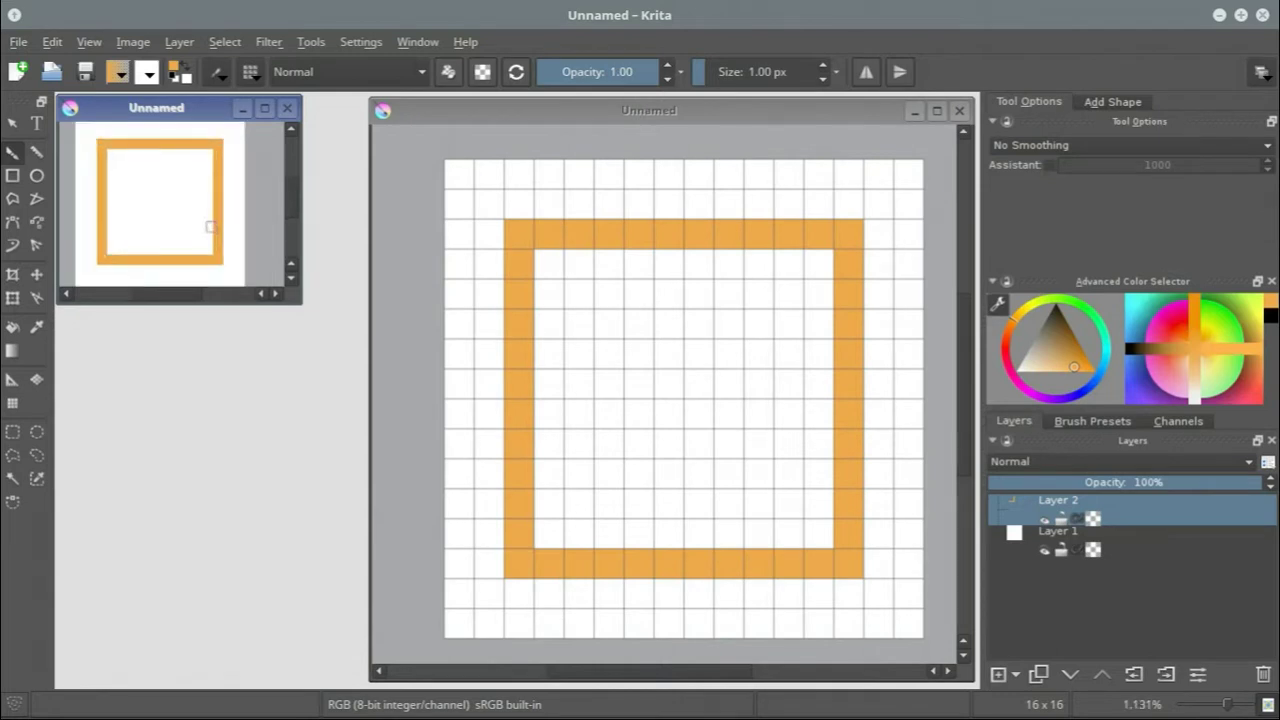
{"action": "key", "text": "plus"}
{"action": "key", "text": "minus"}
{"action": "key", "text": "minus"}
{"action": "key", "text": "plus"}
Step: Fill a solid orange 6 × 4 block in the frame's centre and pan the small view
{"action": "left_click", "coordinate": [580, 350]}
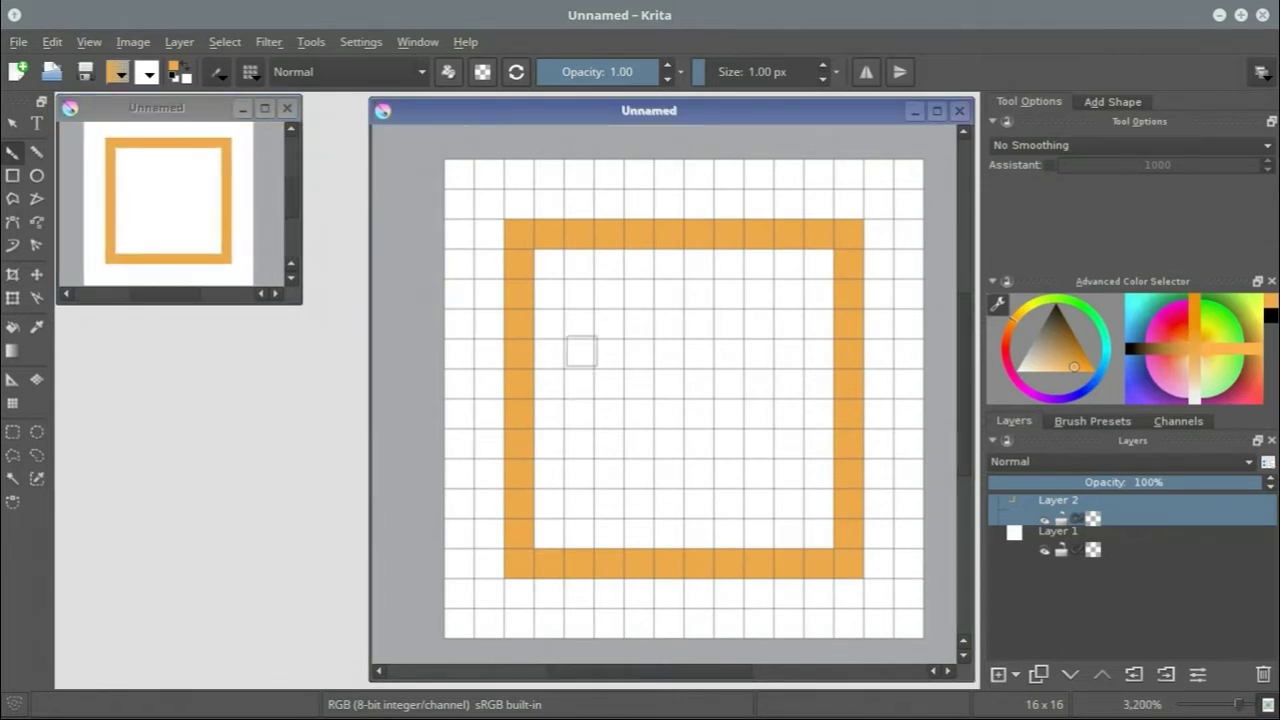
{"action": "mouse_move", "coordinate": [590, 352]}
{"action": "left_mouse_down"}
{"action": "mouse_move", "coordinate": [757, 363]}
{"action": "mouse_move", "coordinate": [750, 457]}
{"action": "mouse_move", "coordinate": [610, 452]}
{"action": "mouse_move", "coordinate": [628, 380]}
{"action": "mouse_move", "coordinate": [606, 382]}
{"action": "mouse_move", "coordinate": [610, 415]}
{"action": "mouse_move", "coordinate": [742, 413]}
{"action": "mouse_move", "coordinate": [734, 384]}
{"action": "mouse_move", "coordinate": [669, 385]}
{"action": "left_mouse_up"}
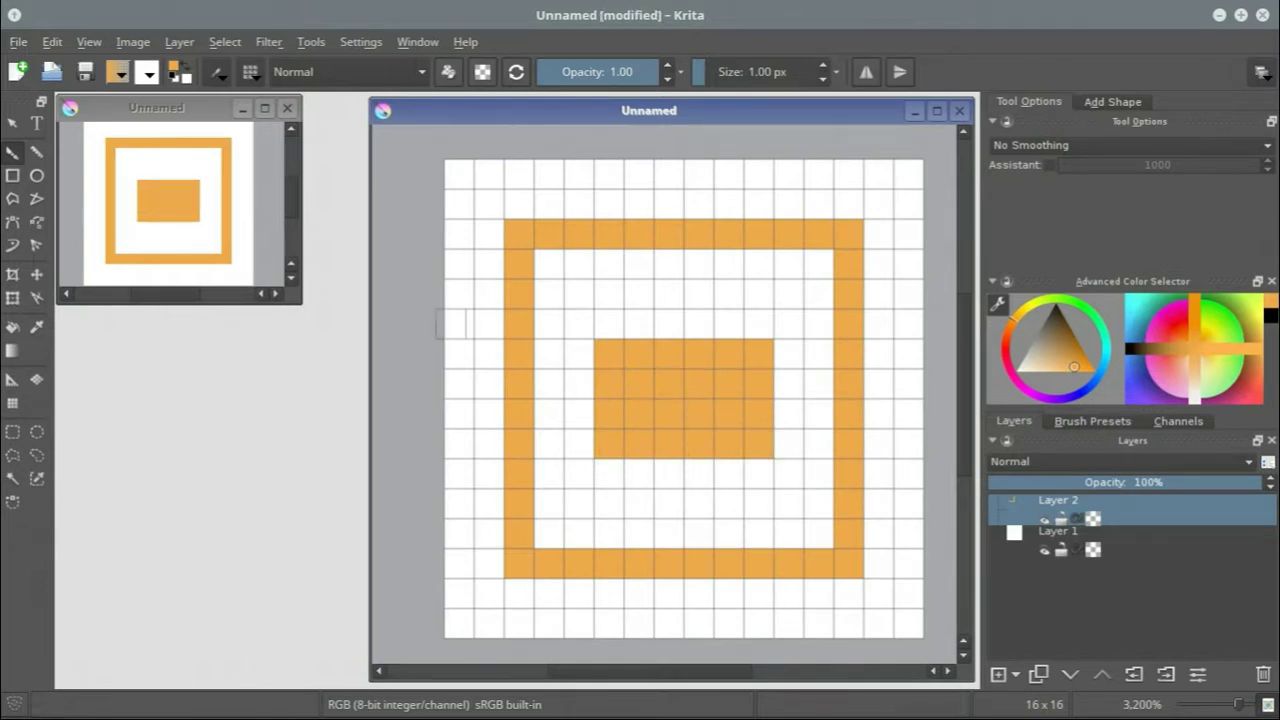
{"action": "left_click", "coordinate": [250, 241]}
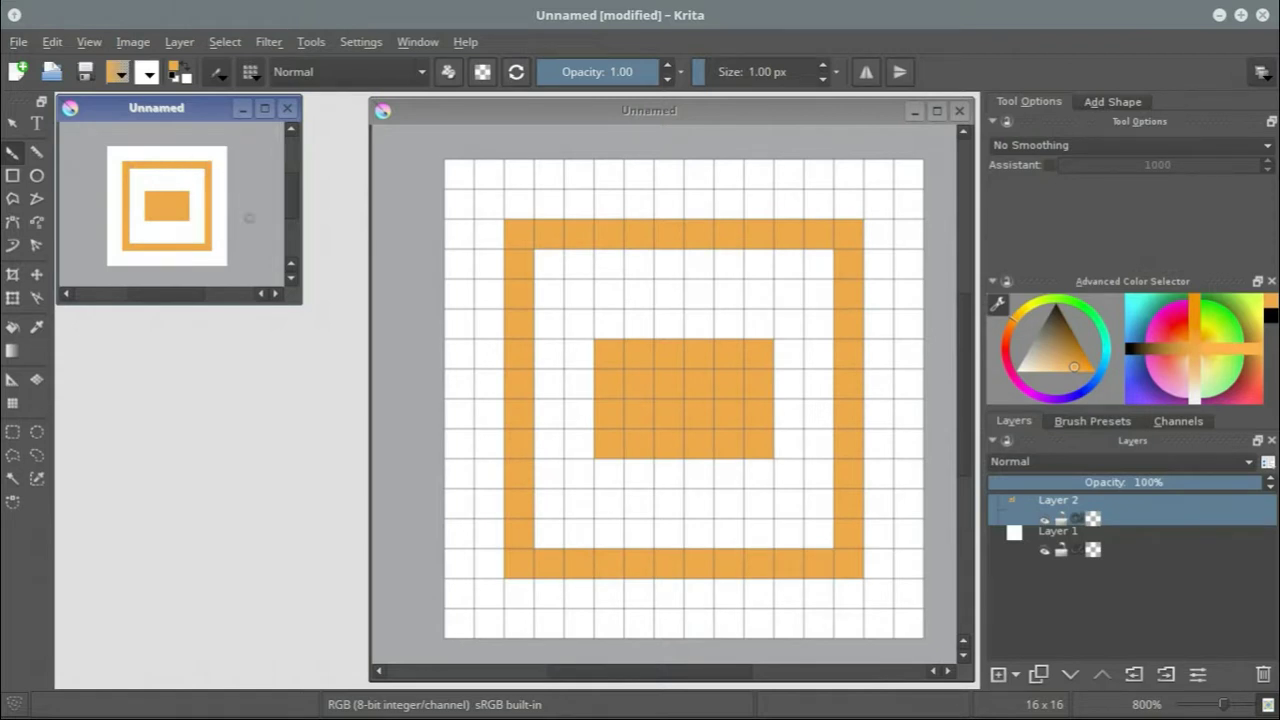
{"action": "left_click_drag", "start_coordinate": [222, 205], "coordinate": [190, 203]}
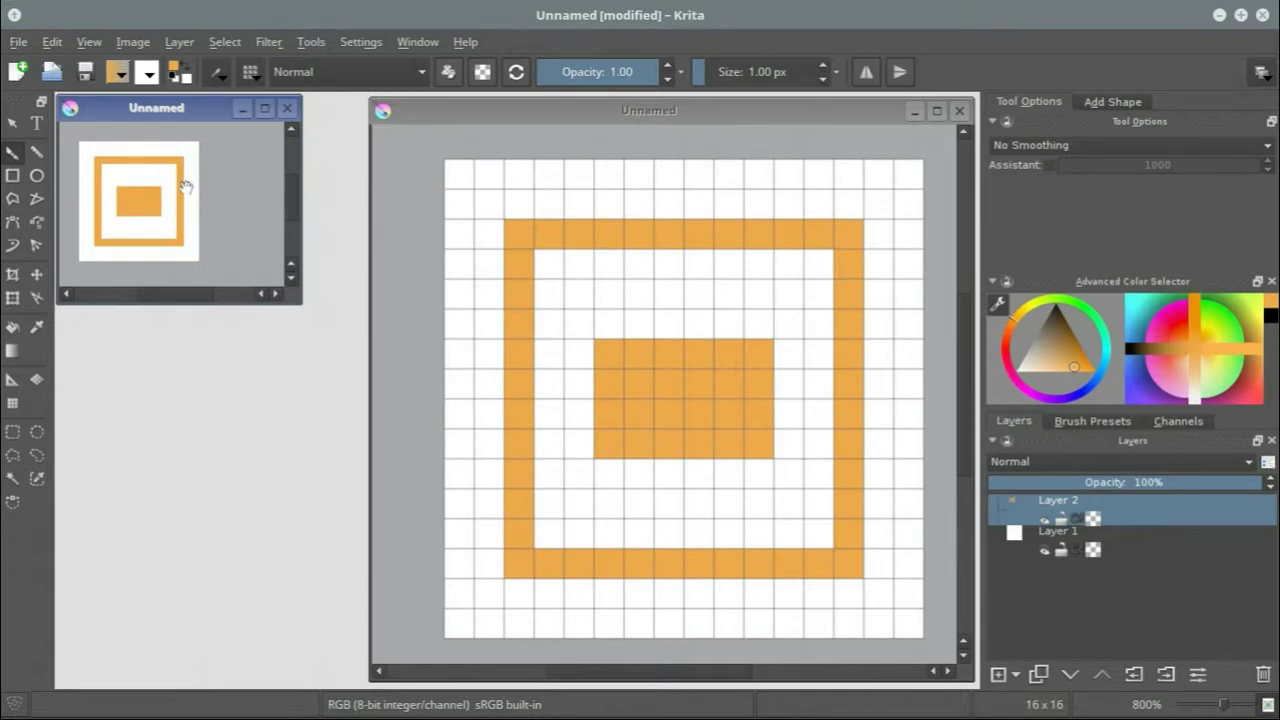
{"action": "left_click_drag", "start_coordinate": [187, 187], "coordinate": [221, 197]}
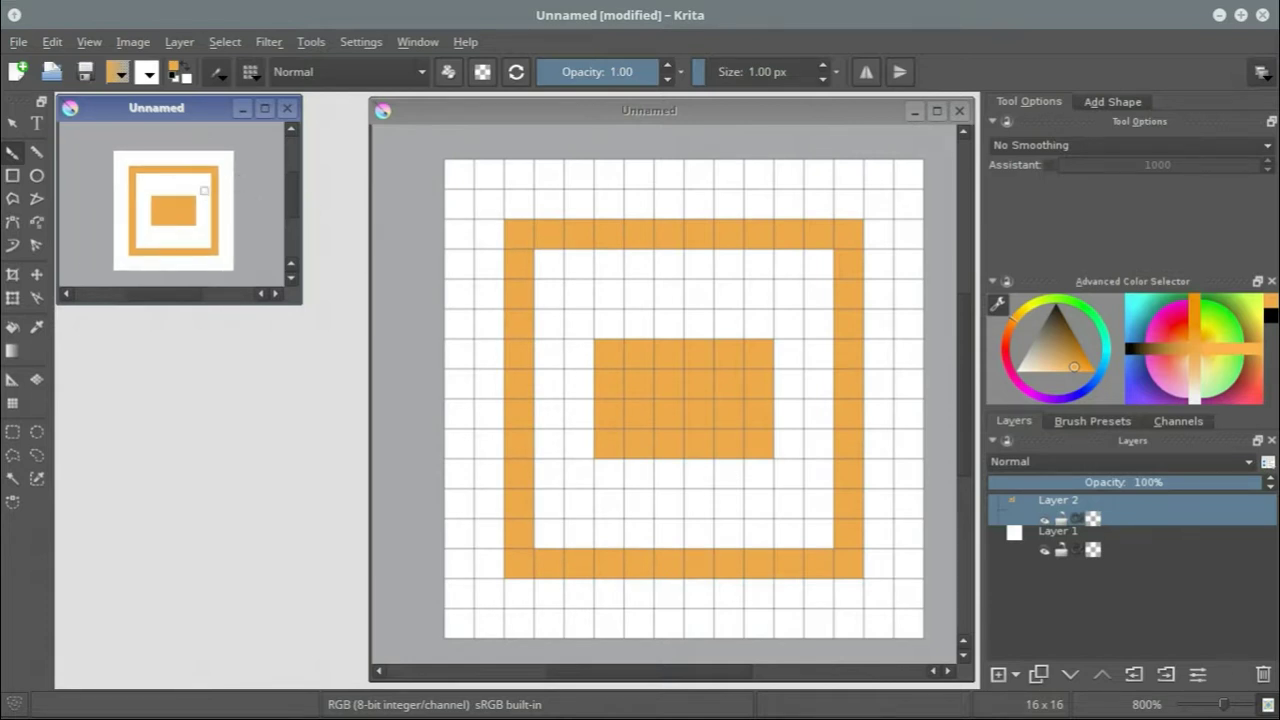
Step: Turn on Wrap Around Mode in the small view to tile the image
{"action": "left_click", "coordinate": [131, 41]}
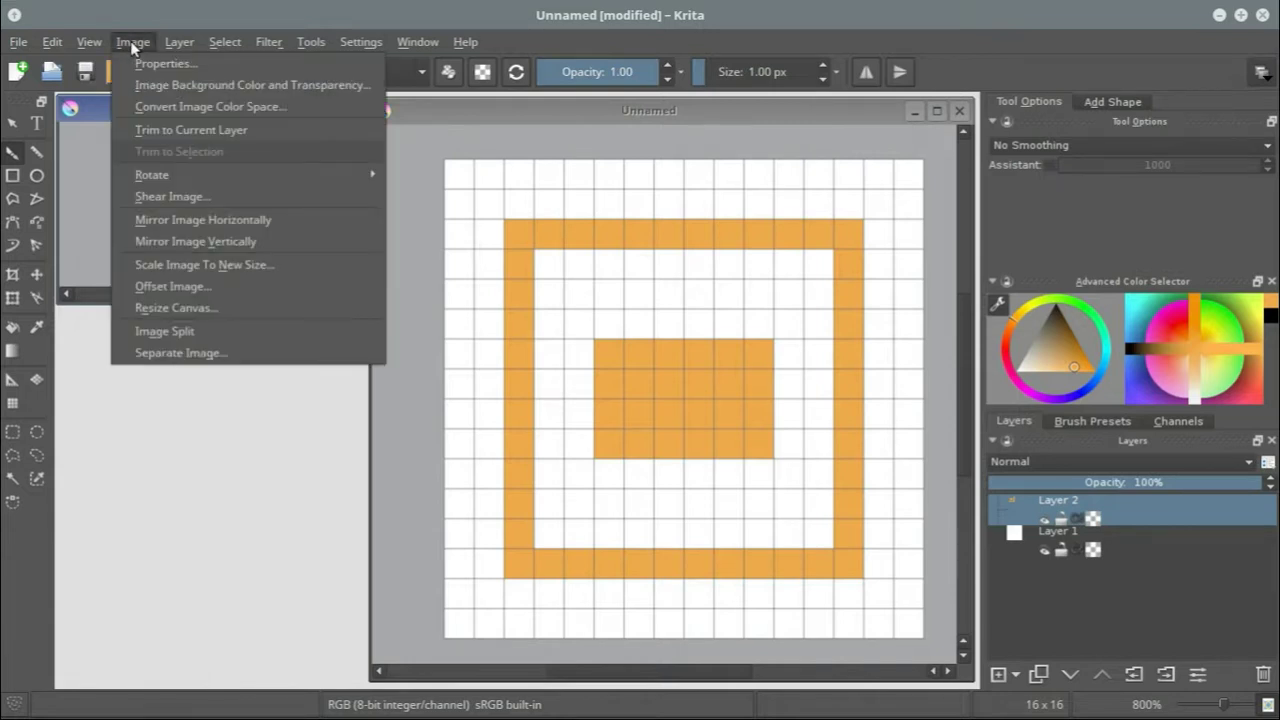
{"action": "mouse_move", "coordinate": [93, 41]}
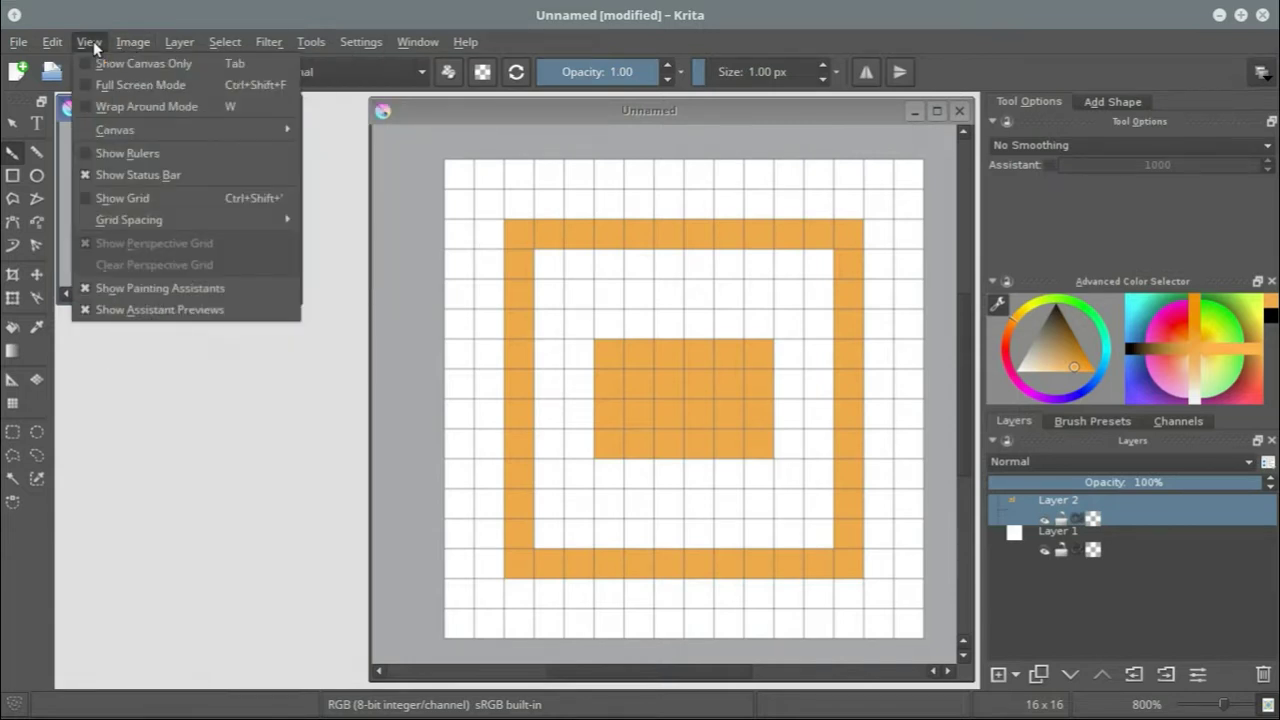
{"action": "left_click", "coordinate": [134, 106]}
{"action": "mouse_move", "coordinate": [160, 193]}
{"action": "left_mouse_down"}
{"action": "mouse_move", "coordinate": [175, 180]}
{"action": "mouse_move", "coordinate": [157, 204]}
{"action": "left_mouse_up"}
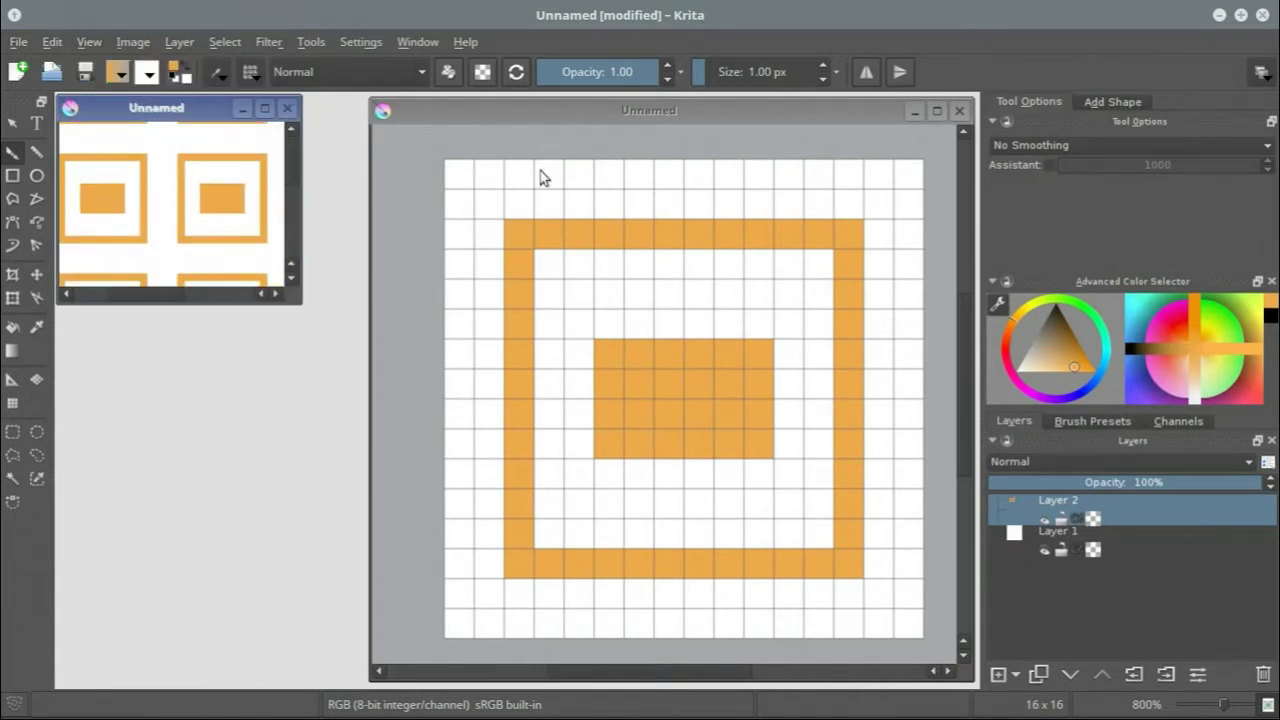
Step: Paint two-pixel orange notches above, below, right and left of the frame
{"action": "left_click", "coordinate": [535, 172]}
{"action": "left_click_drag", "start_coordinate": [551, 171], "coordinate": [549, 205]}
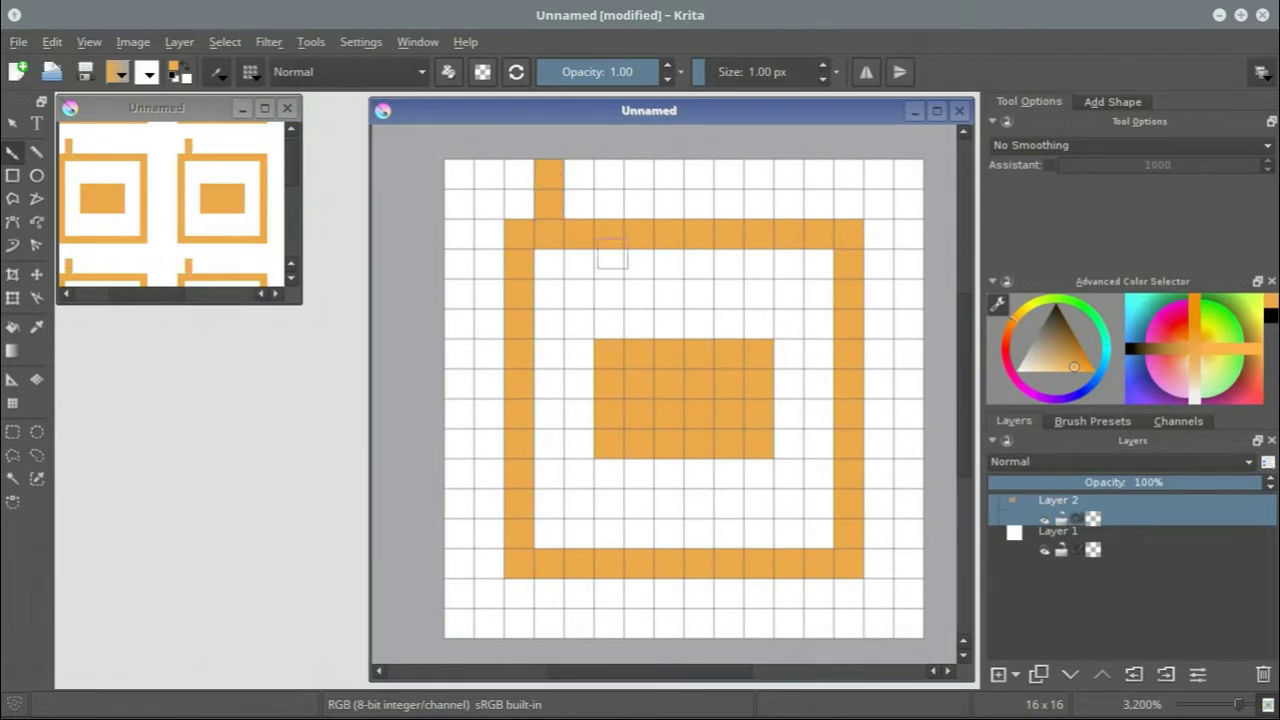
{"action": "left_click_drag", "start_coordinate": [549, 592], "coordinate": [551, 623]}
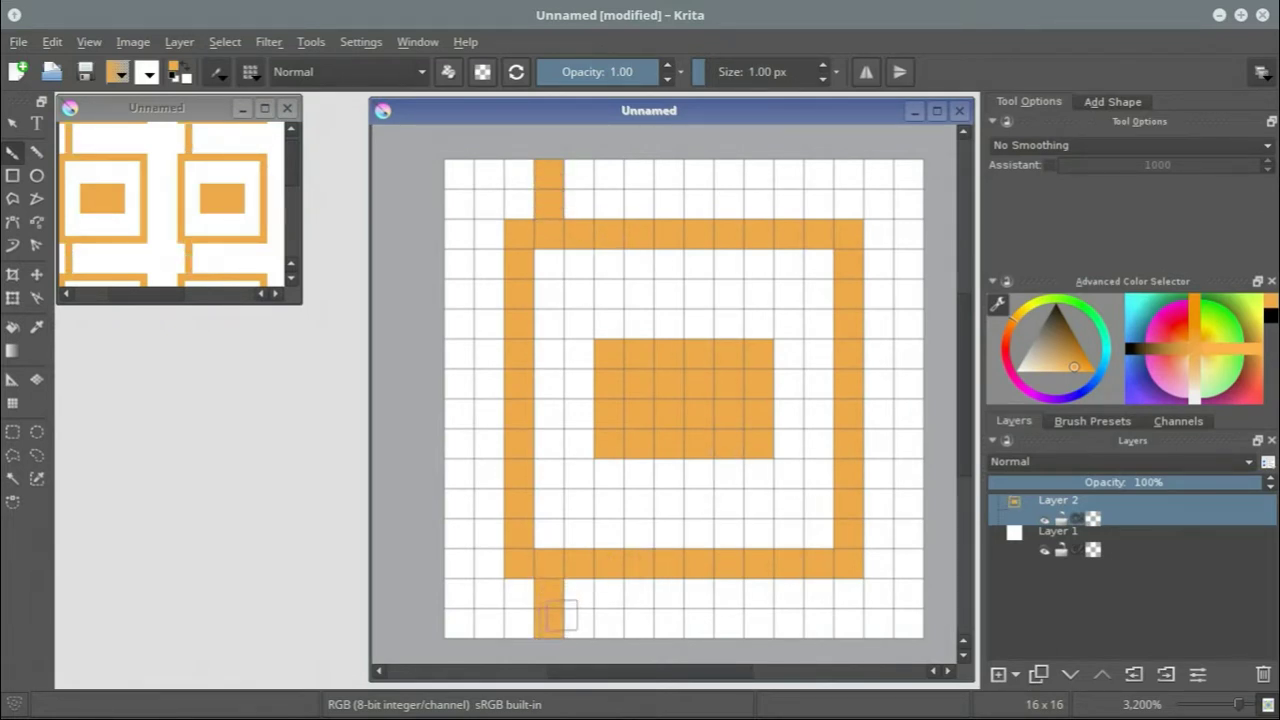
{"action": "key", "text": "ctrl+z"}
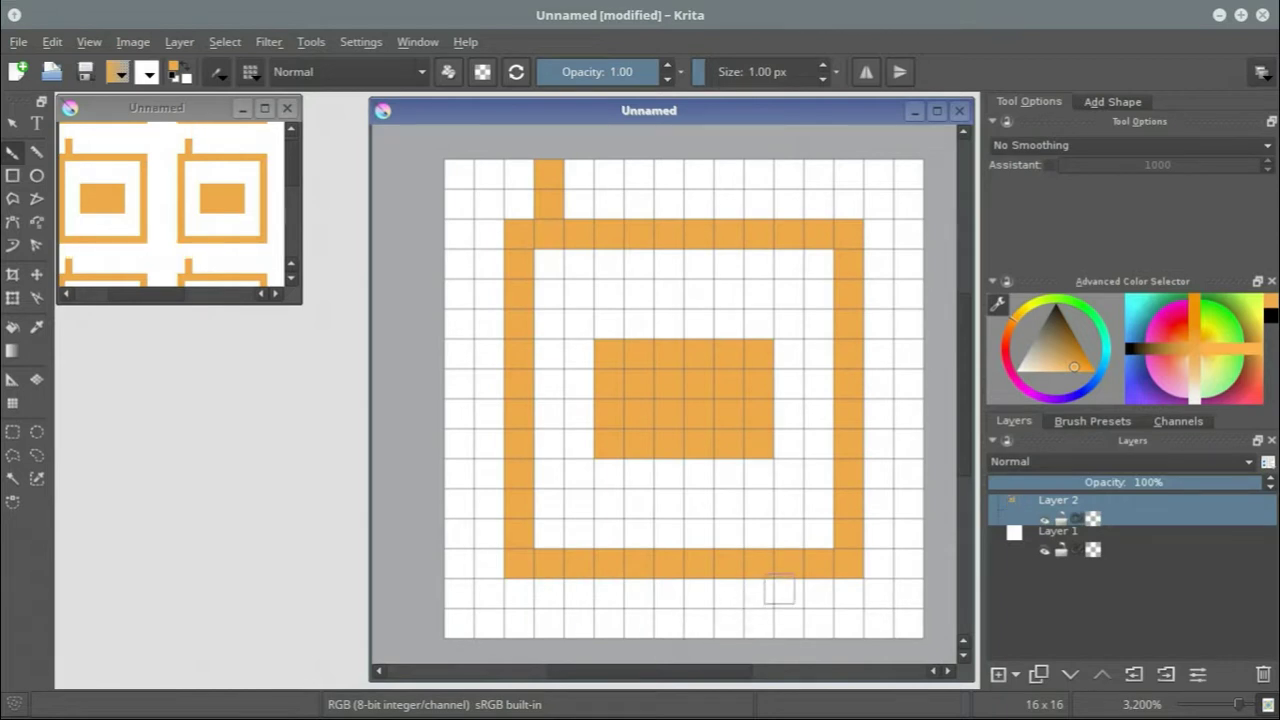
{"action": "left_click_drag", "start_coordinate": [788, 592], "coordinate": [786, 621]}
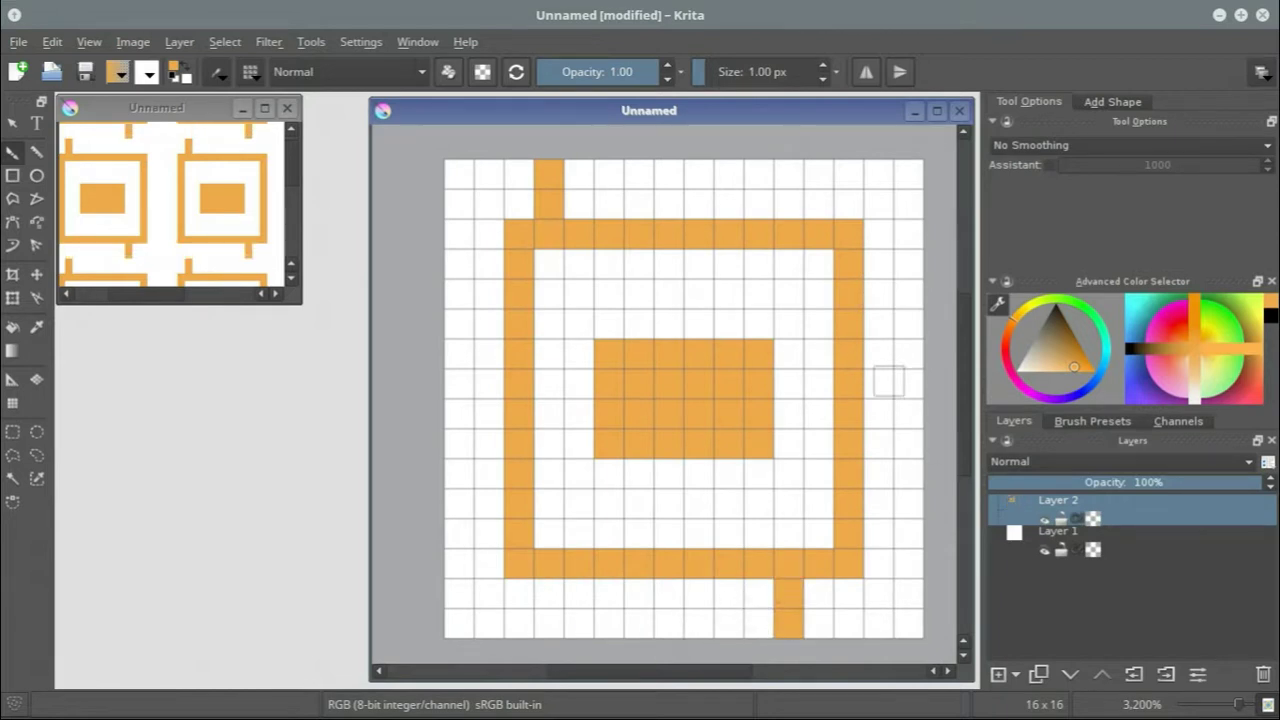
{"action": "left_click_drag", "start_coordinate": [879, 294], "coordinate": [908, 294]}
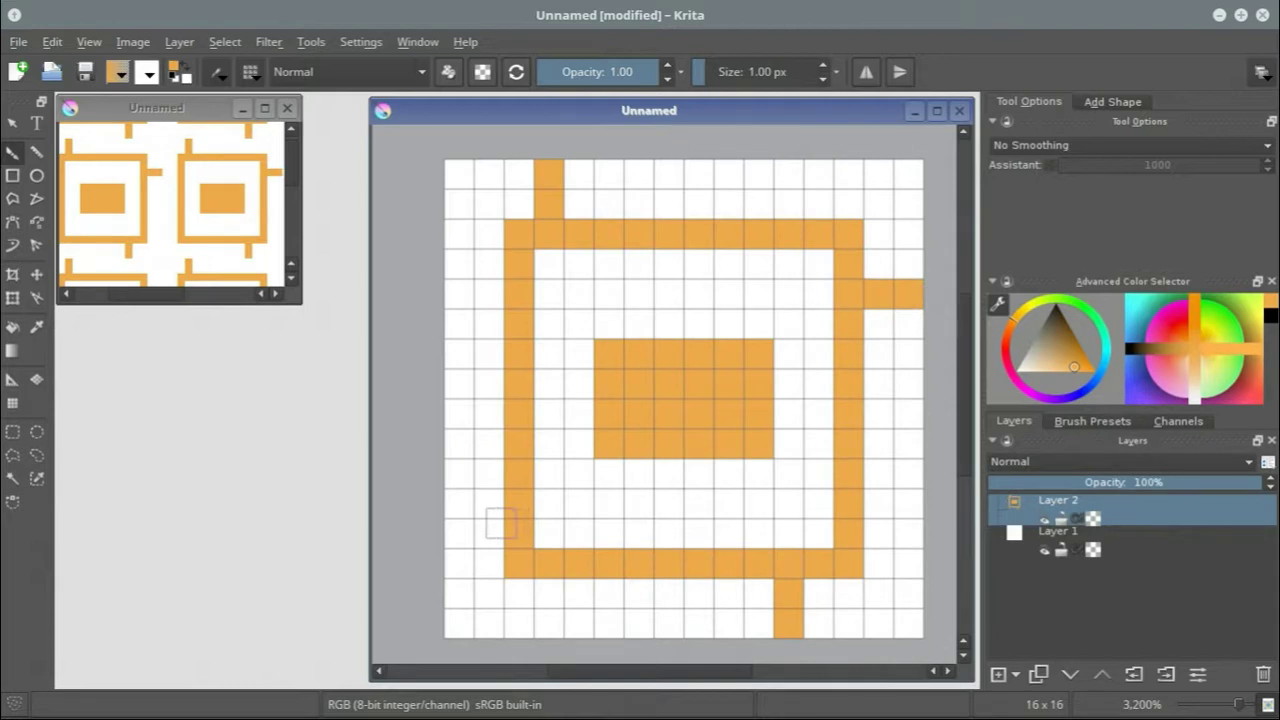
{"action": "left_click_drag", "start_coordinate": [488, 503], "coordinate": [459, 503]}
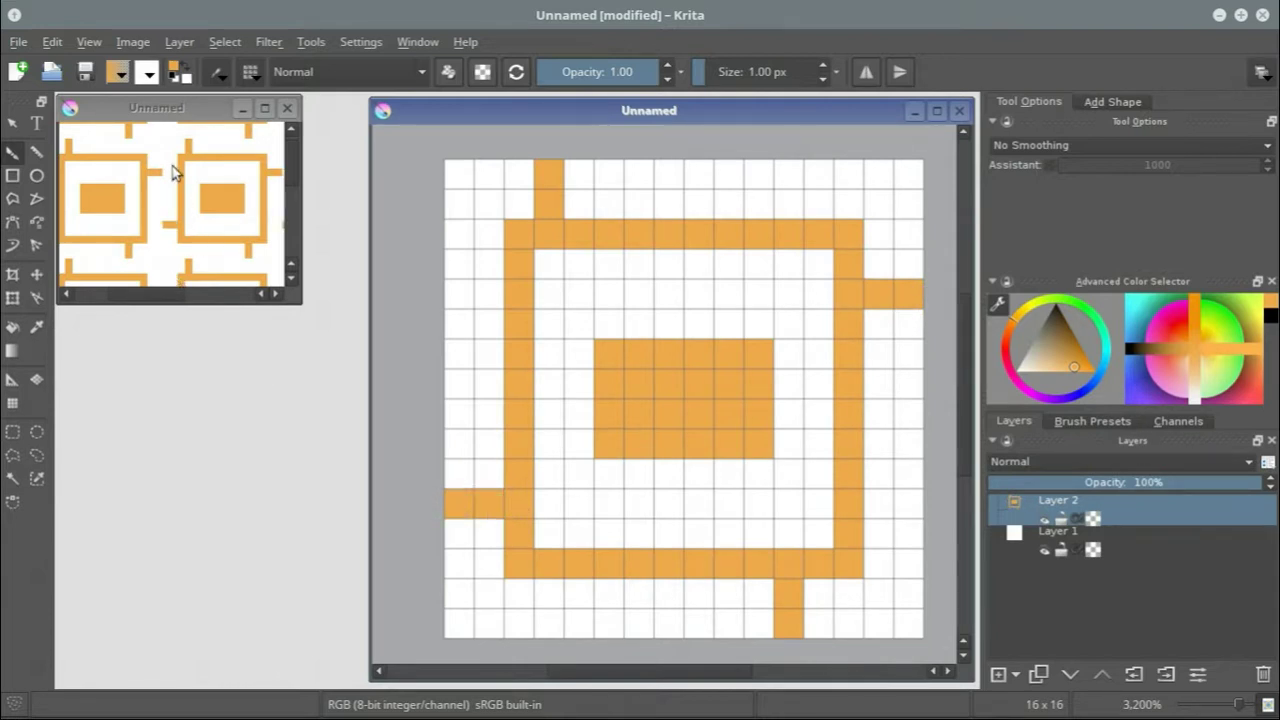
Step: Add single orange pixels at the left, bottom, top and right edges, checking the tiled seams
{"action": "left_click", "coordinate": [209, 197]}
{"action": "mouse_move", "coordinate": [192, 236]}
{"action": "left_mouse_down"}
{"action": "mouse_move", "coordinate": [200, 186]}
{"action": "mouse_move", "coordinate": [170, 230]}
{"action": "left_mouse_up"}
{"action": "left_click_drag", "start_coordinate": [185, 181], "coordinate": [216, 177]}
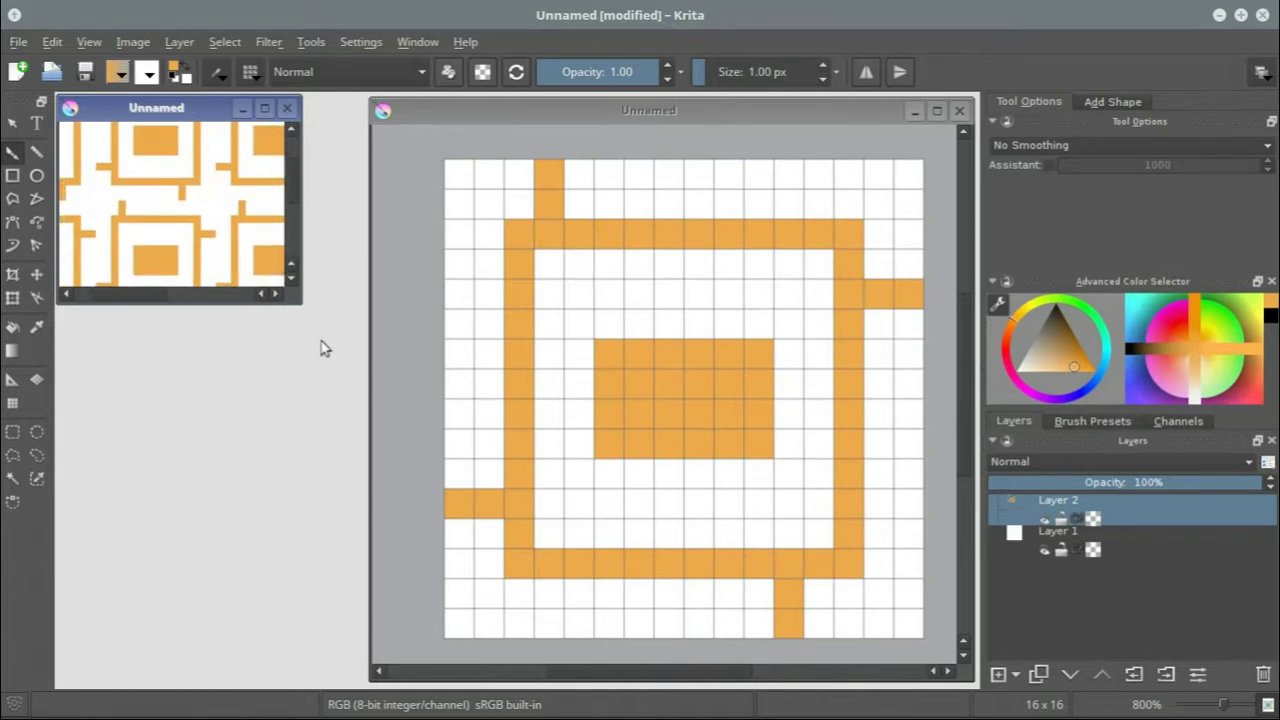
{"action": "left_click", "coordinate": [457, 295]}
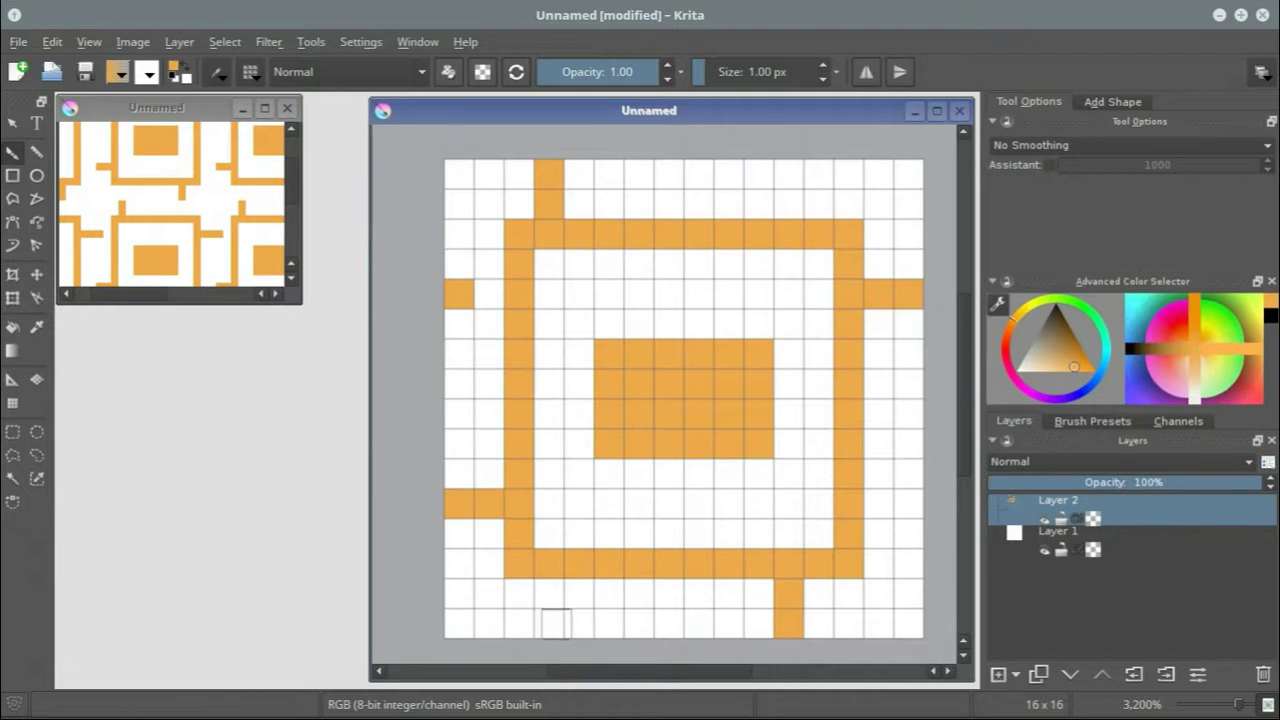
{"action": "left_click", "coordinate": [549, 623]}
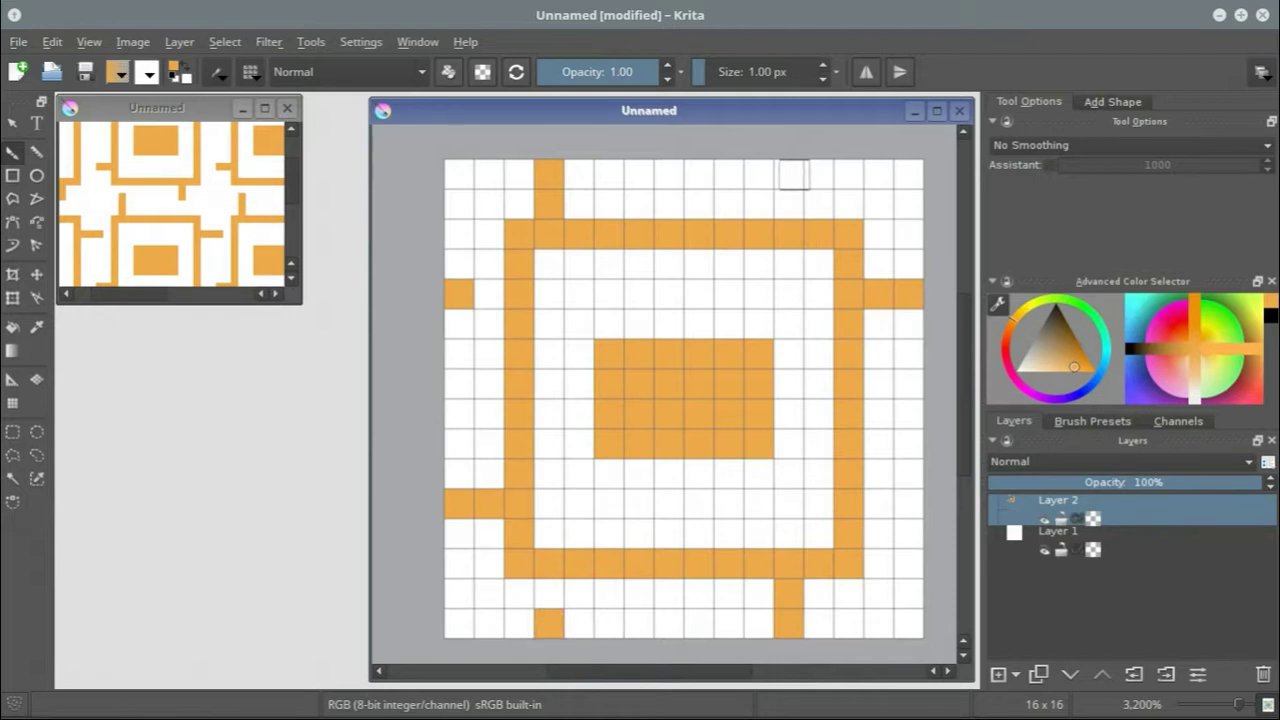
{"action": "left_click", "coordinate": [788, 173]}
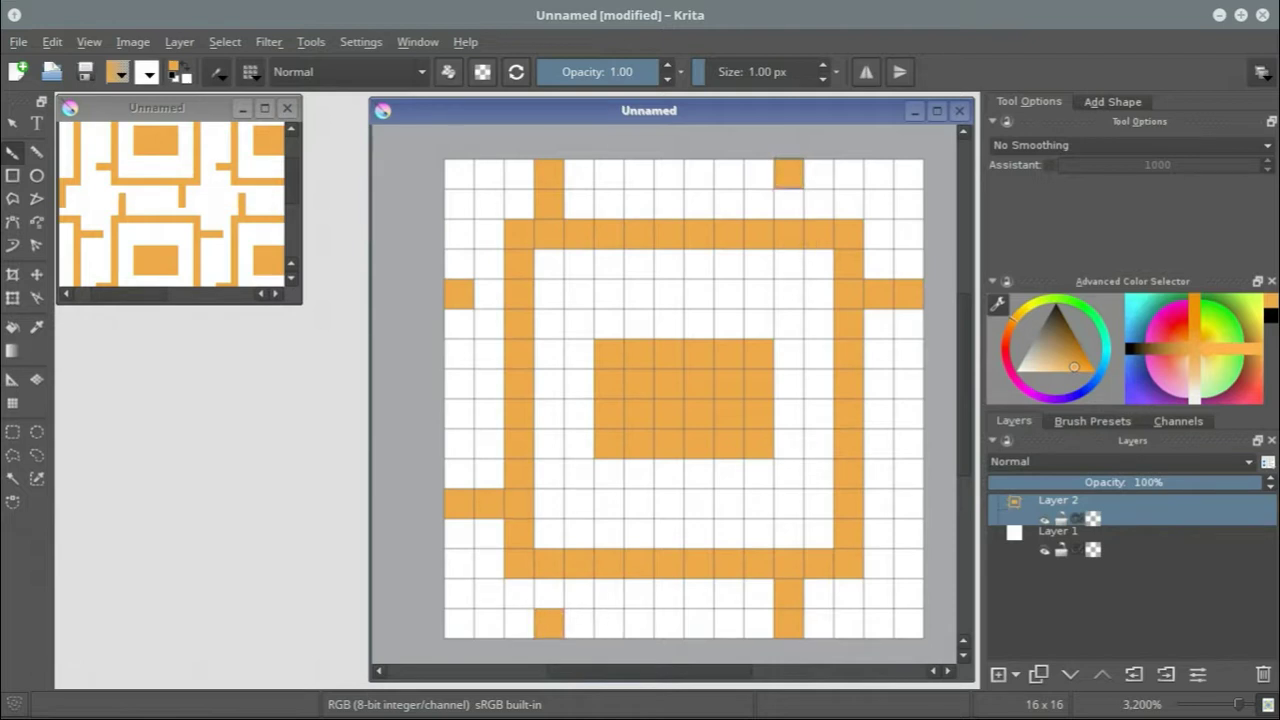
{"action": "left_click", "coordinate": [909, 504]}
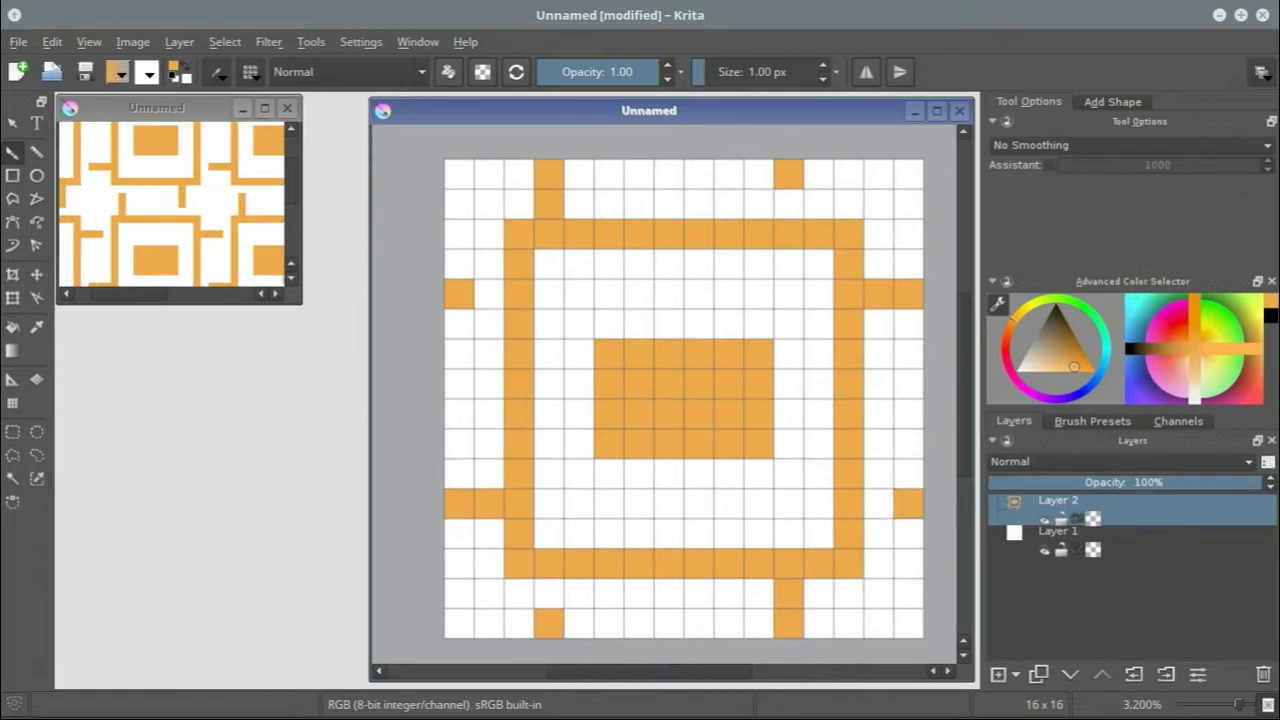
{"action": "left_click", "coordinate": [159, 211]}
{"action": "left_click_drag", "start_coordinate": [180, 185], "coordinate": [194, 252]}
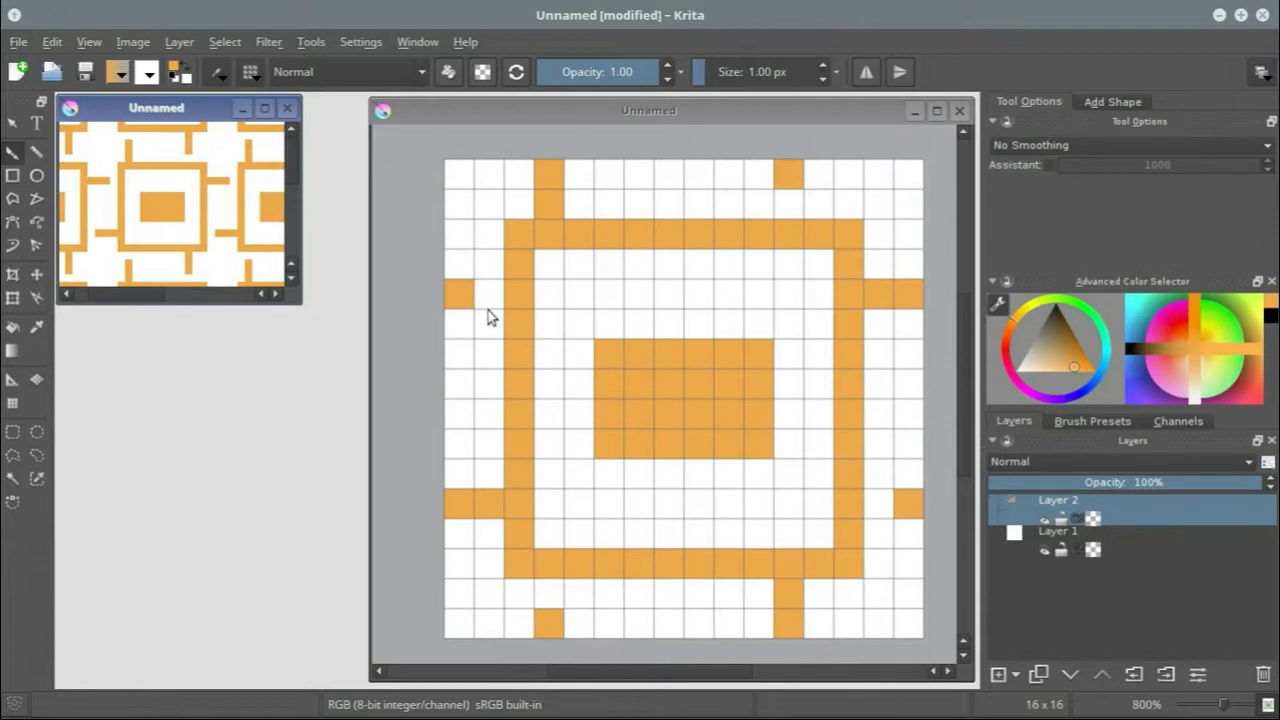
Step: Paint black pixels inside the orange centre, then pick pink from the pop-up palette
{"action": "right_click", "coordinate": [656, 358]}
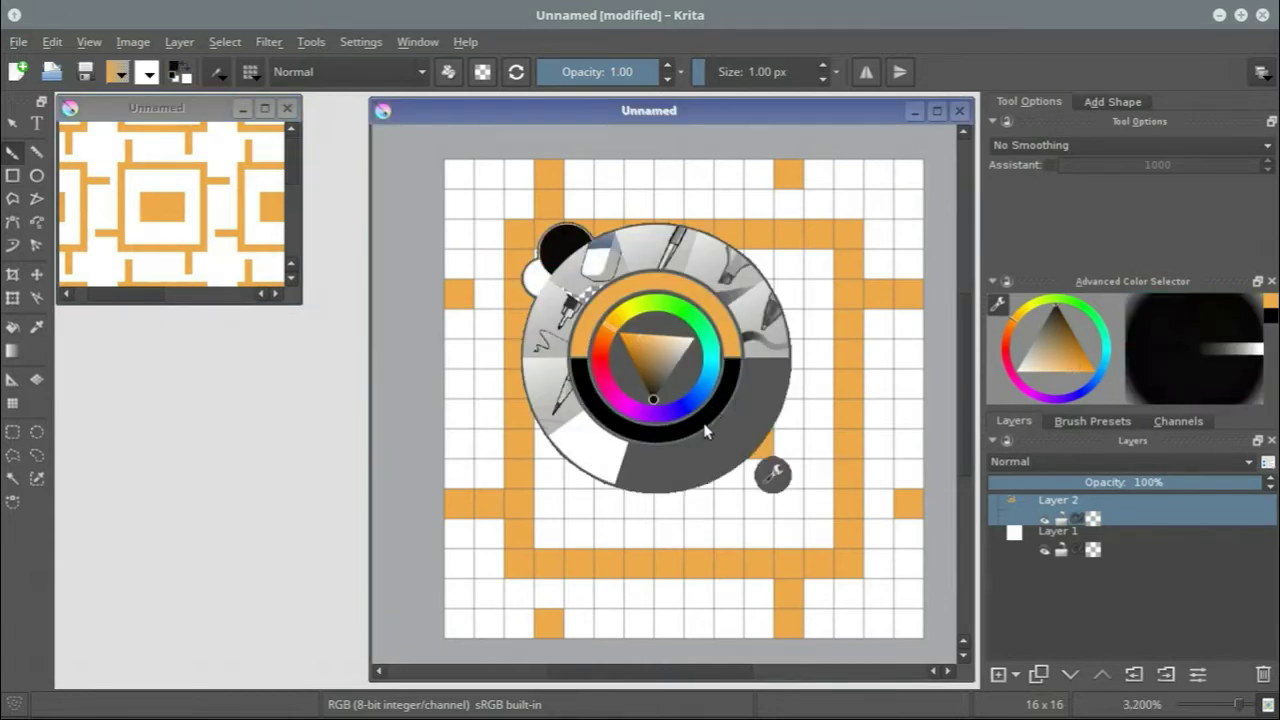
{"action": "right_click", "coordinate": [713, 384]}
{"action": "mouse_move", "coordinate": [669, 384]}
{"action": "left_mouse_down"}
{"action": "mouse_move", "coordinate": [728, 385]}
{"action": "mouse_move", "coordinate": [728, 414]}
{"action": "mouse_move", "coordinate": [638, 415]}
{"action": "mouse_move", "coordinate": [639, 384]}
{"action": "left_mouse_up"}
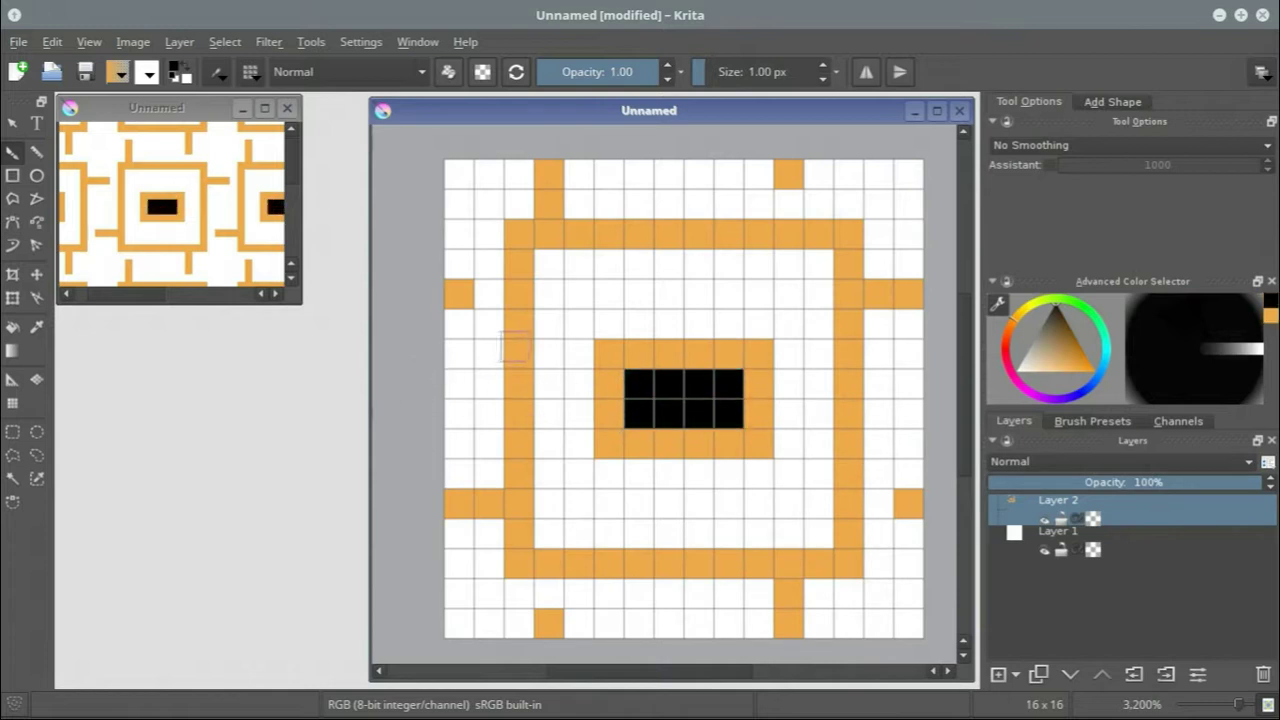
{"action": "right_click", "coordinate": [597, 315]}
{"action": "left_click_drag", "start_coordinate": [540, 302], "coordinate": [573, 317]}
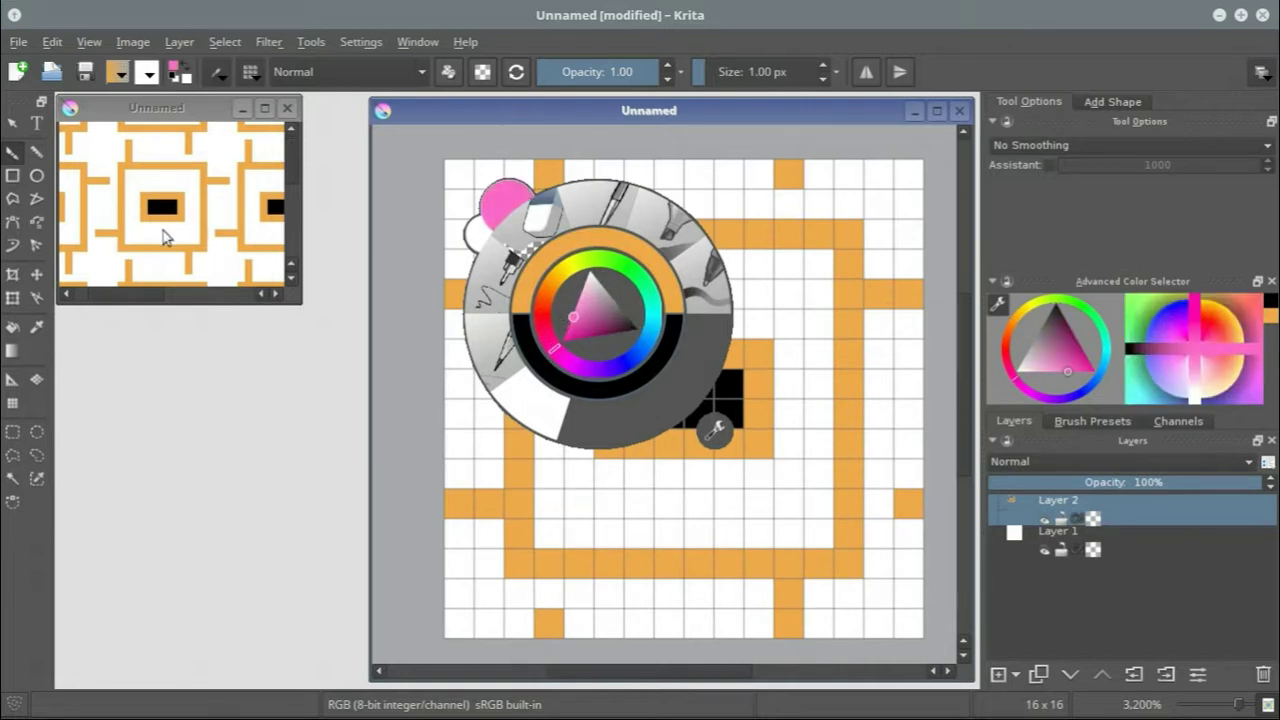
Step: Bucket-fill the inner ring pink and the top white area bright green
{"action": "left_click", "coordinate": [13, 328]}
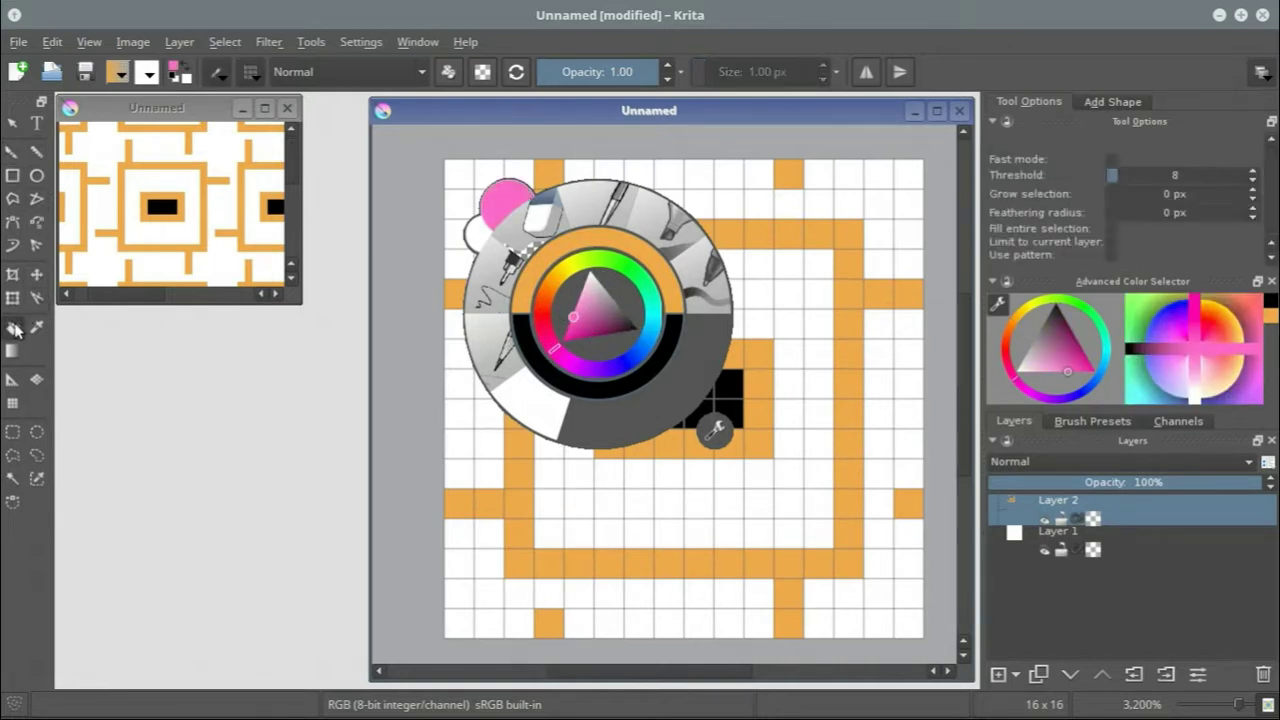
{"action": "left_click", "coordinate": [778, 305]}
{"action": "left_click", "coordinate": [777, 304]}
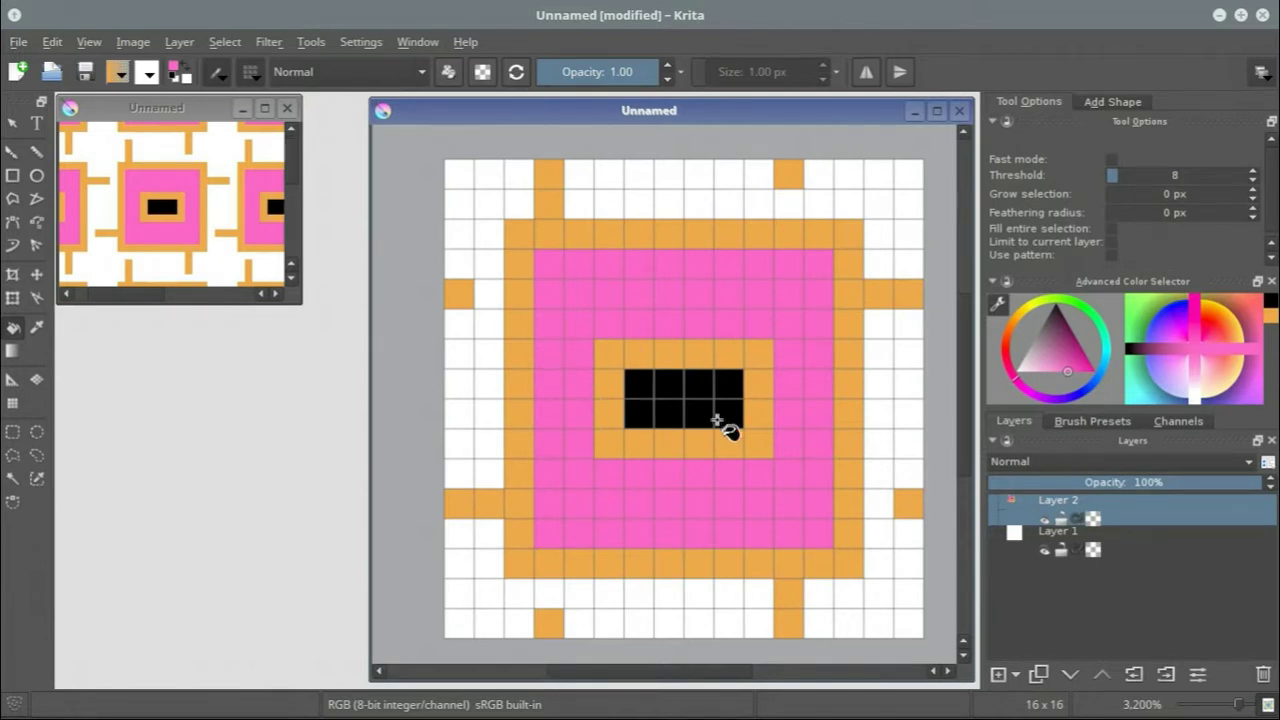
{"action": "right_click", "coordinate": [457, 289]}
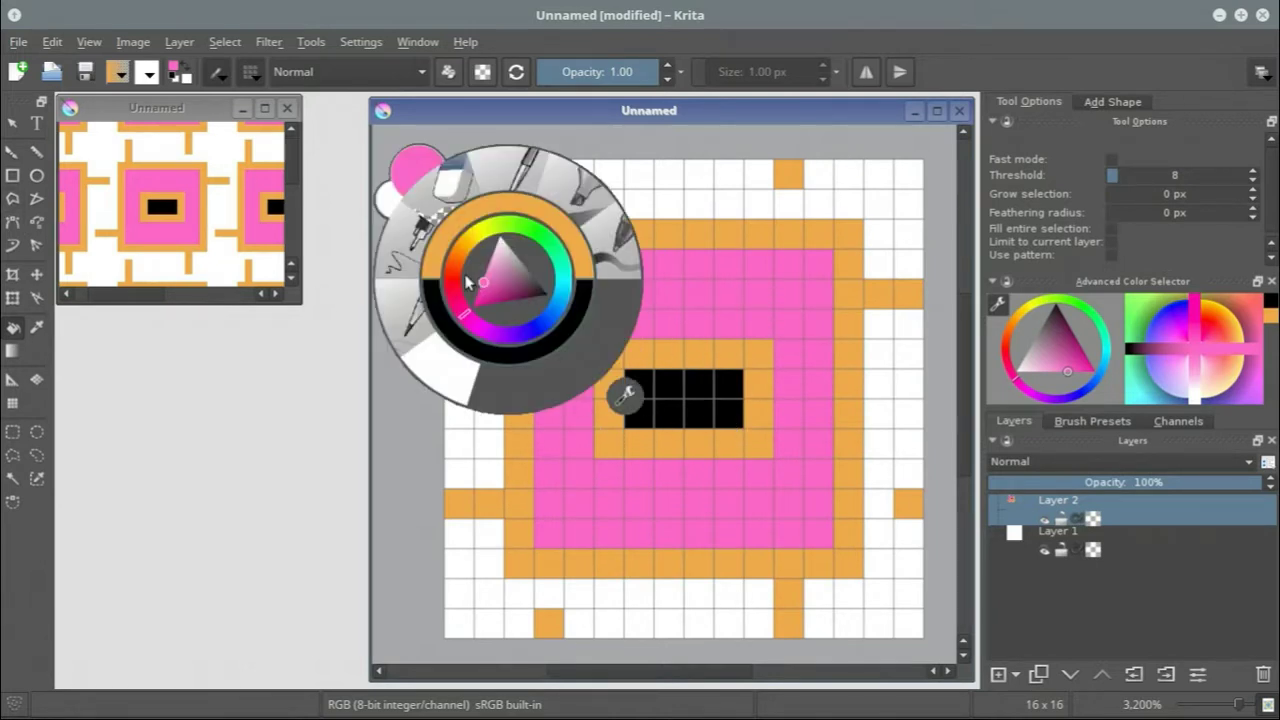
{"action": "left_click", "coordinate": [566, 279]}
{"action": "left_click", "coordinate": [535, 265]}
{"action": "left_click", "coordinate": [702, 181]}
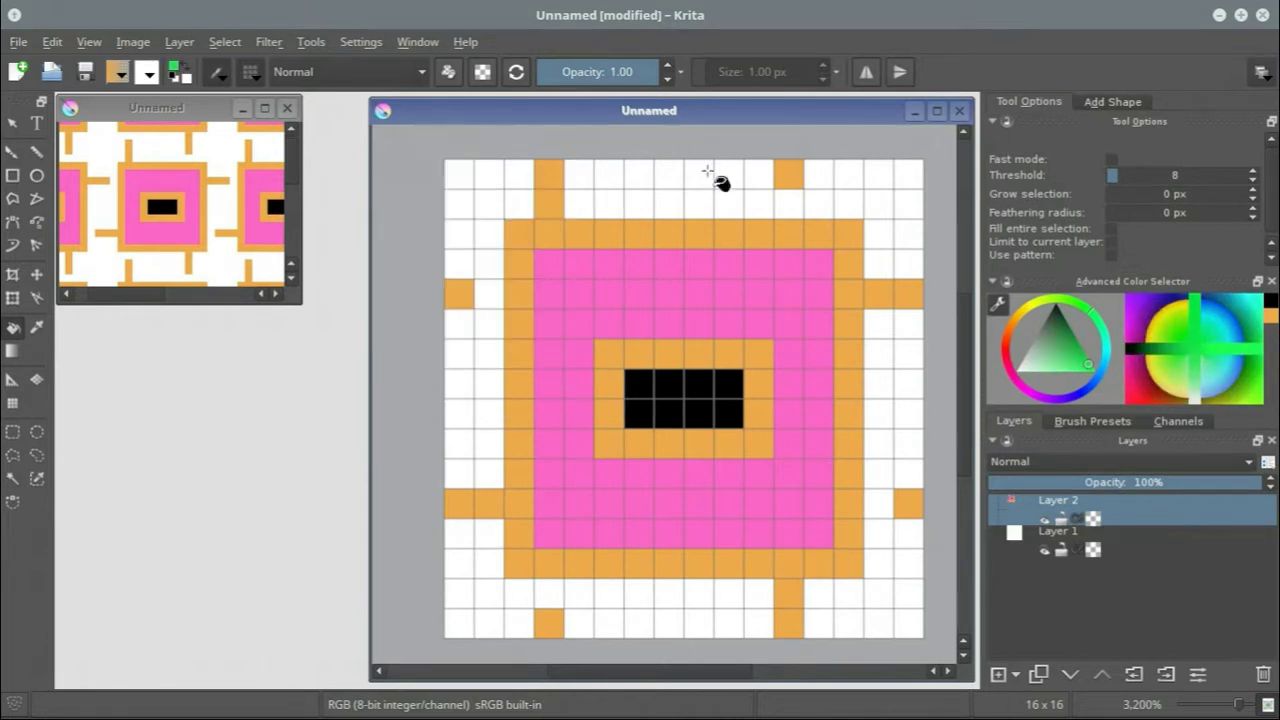
{"action": "left_click", "coordinate": [702, 186]}
Step: Fill the left white region medium blue and the bottom area light yellow
{"action": "right_click", "coordinate": [486, 220]}
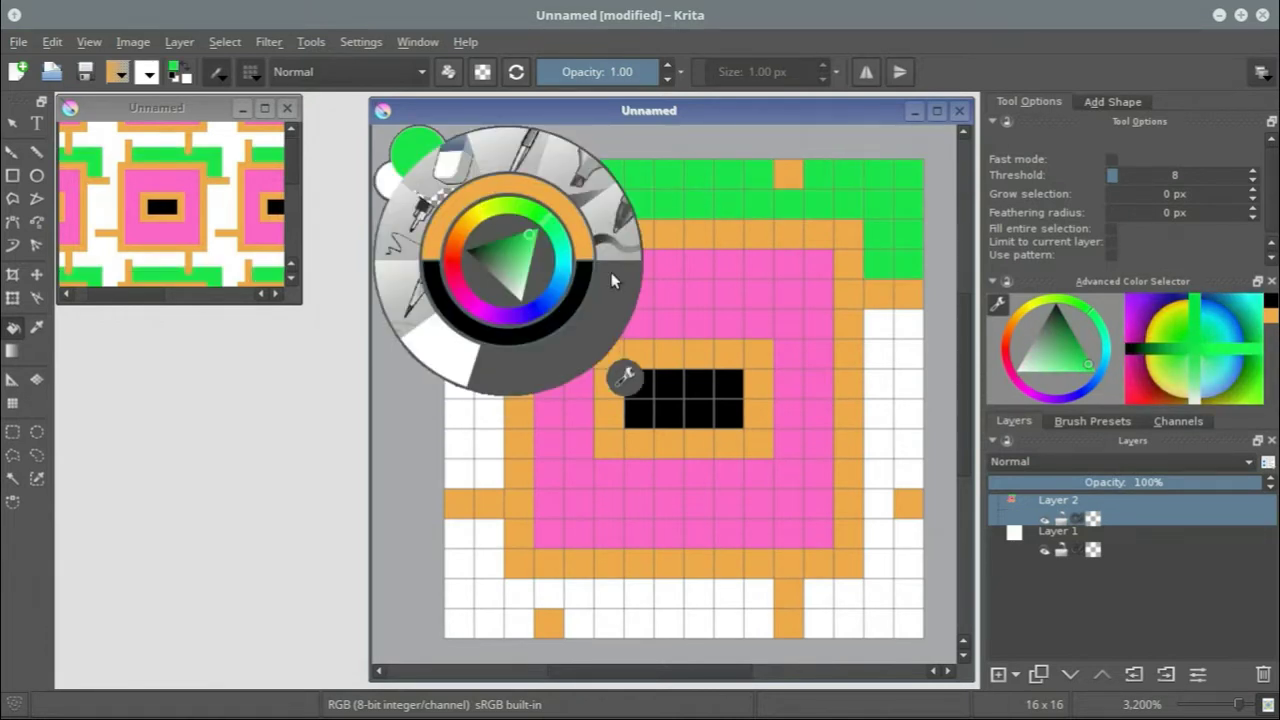
{"action": "left_click", "coordinate": [556, 289]}
{"action": "left_click", "coordinate": [528, 267]}
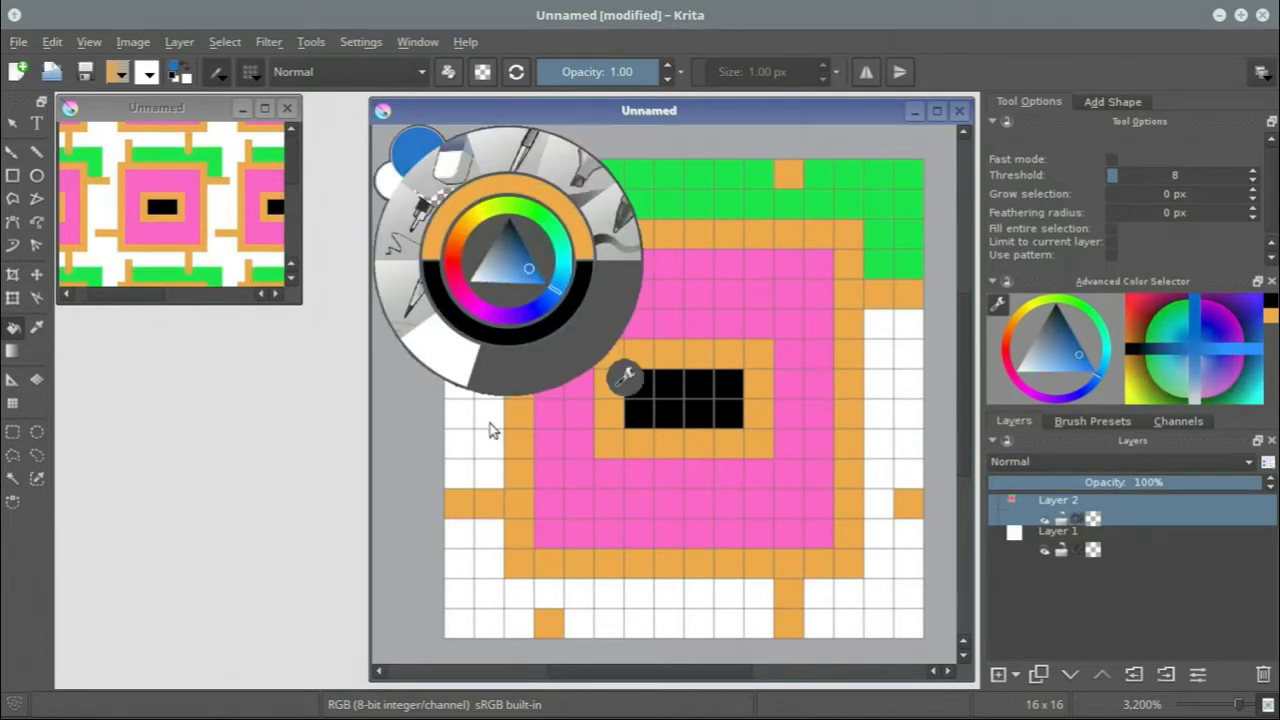
{"action": "left_click", "coordinate": [490, 430]}
{"action": "left_click", "coordinate": [490, 430]}
{"action": "right_click", "coordinate": [675, 615]}
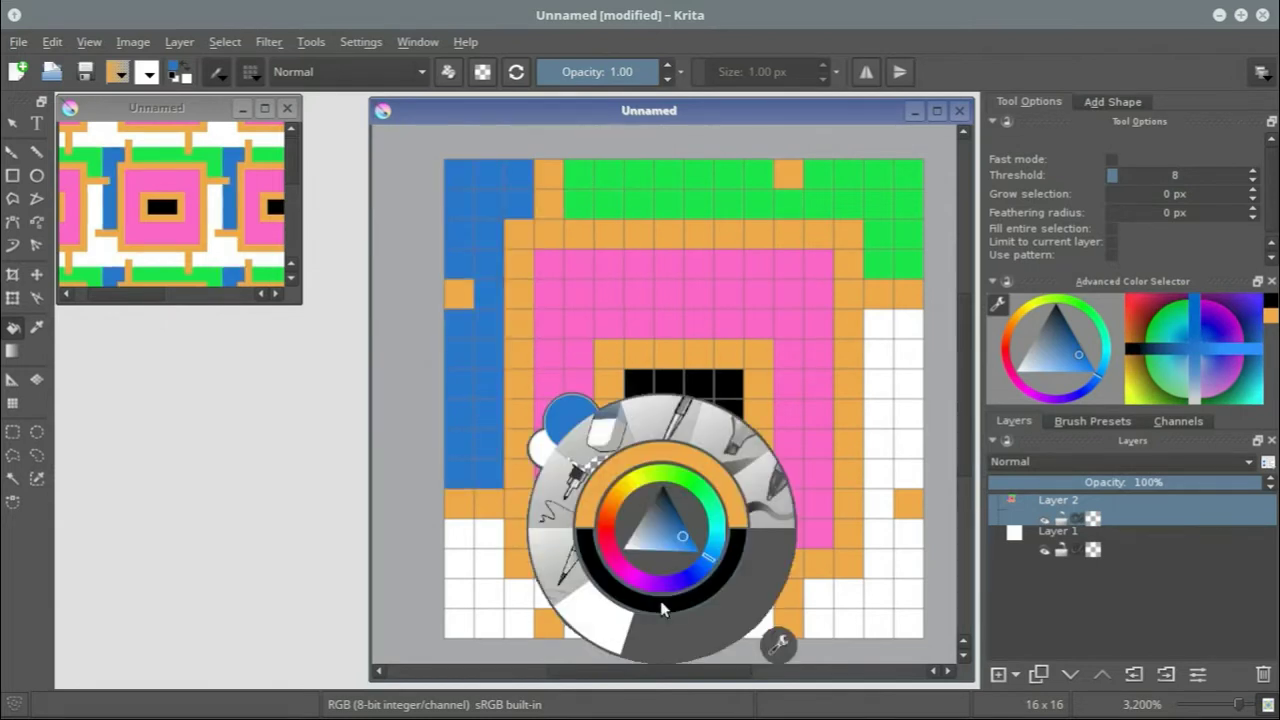
{"action": "left_click", "coordinate": [631, 505]}
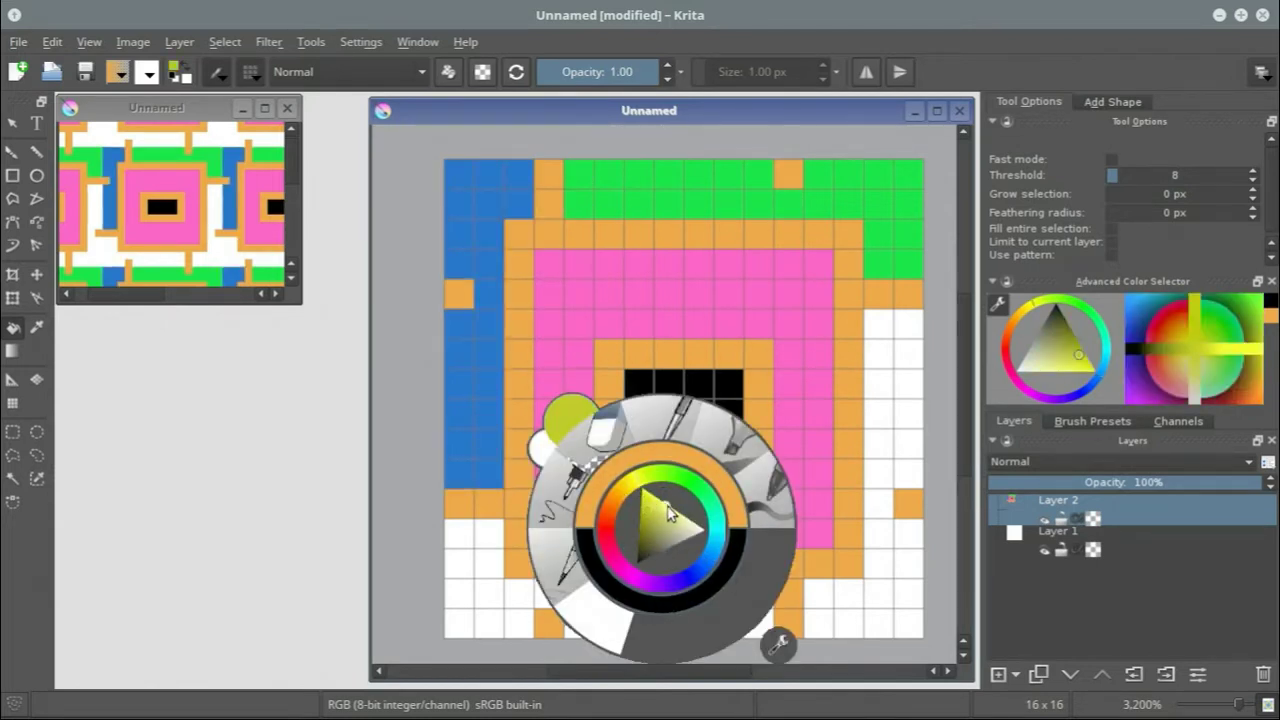
{"action": "left_click", "coordinate": [668, 512]}
{"action": "left_click", "coordinate": [490, 604]}
{"action": "left_click", "coordinate": [490, 604]}
Step: Fill the right and bottom-right cells deep purple and check the tiled repeat
{"action": "right_click", "coordinate": [630, 488]}
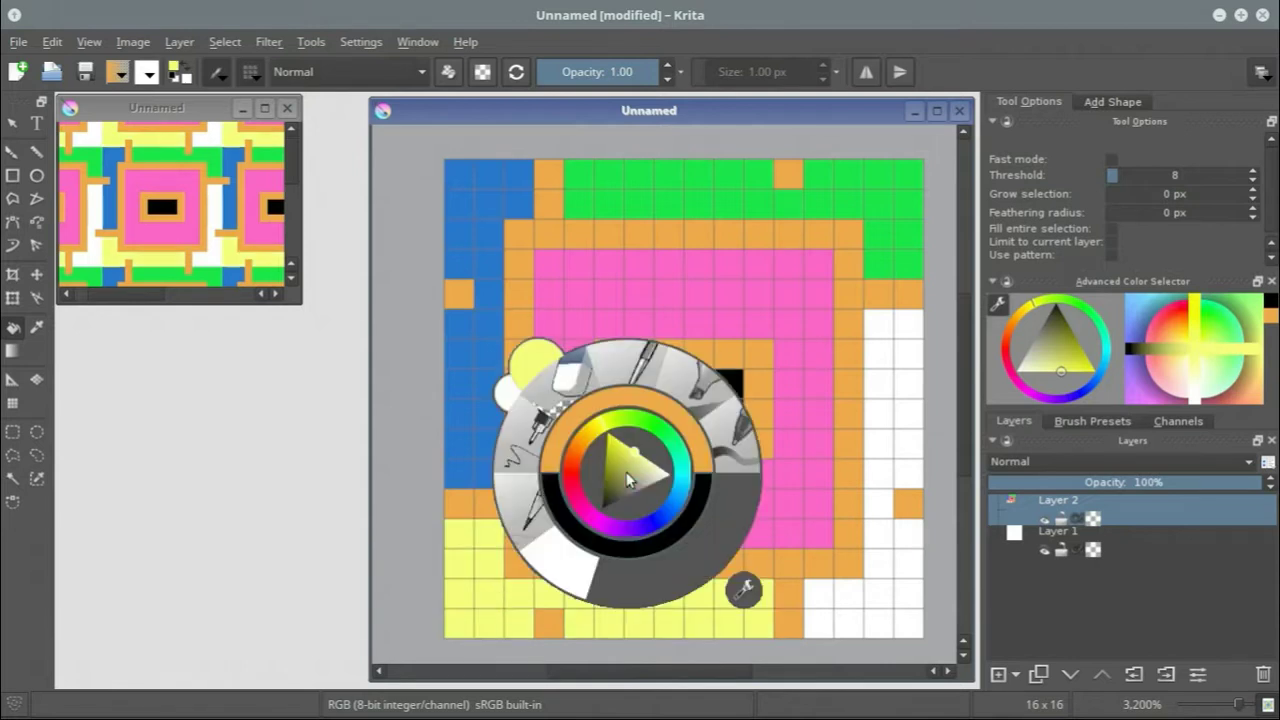
{"action": "left_click", "coordinate": [581, 490]}
{"action": "left_click_drag", "start_coordinate": [585, 497], "coordinate": [645, 490]}
{"action": "left_click", "coordinate": [920, 458]}
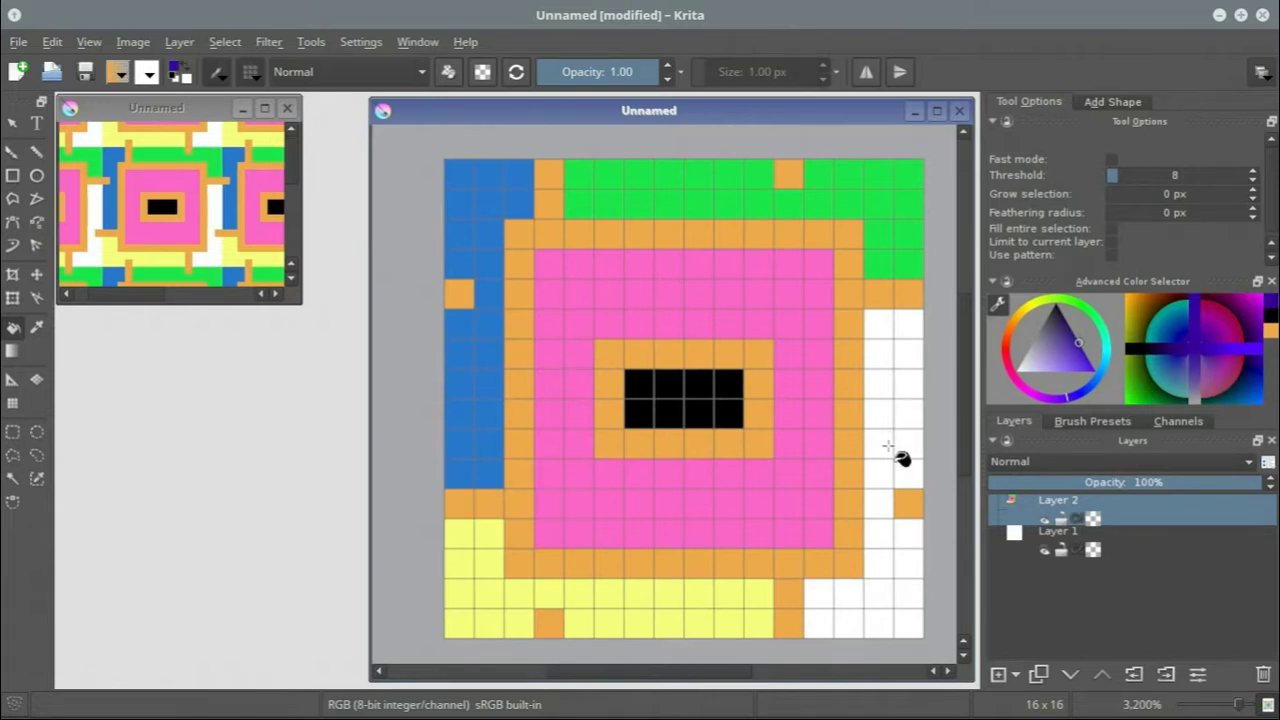
{"action": "left_click", "coordinate": [888, 446]}
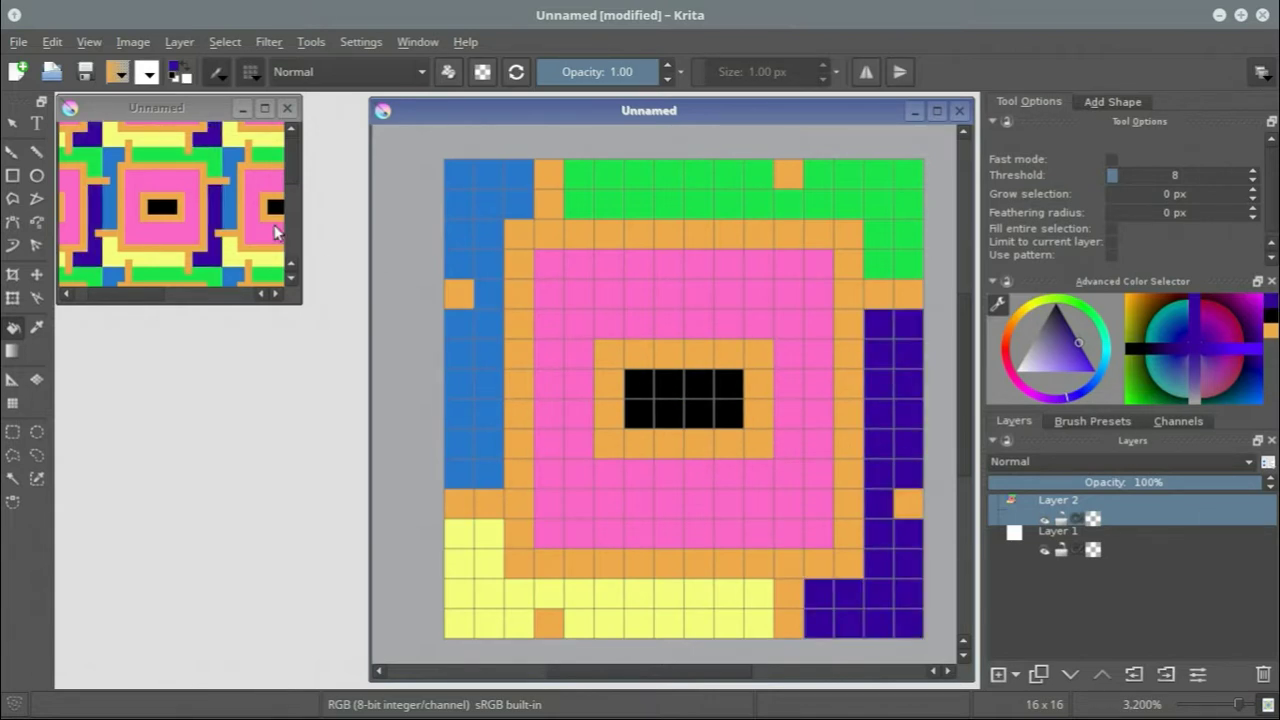
{"action": "left_click_drag", "start_coordinate": [250, 270], "coordinate": [240, 236]}
Step: Zoom and pan the tiled preview, then nudge the large tile window
{"action": "scroll", "coordinate": [171, 205], "scroll_direction": "down", "scroll_amount": 10}
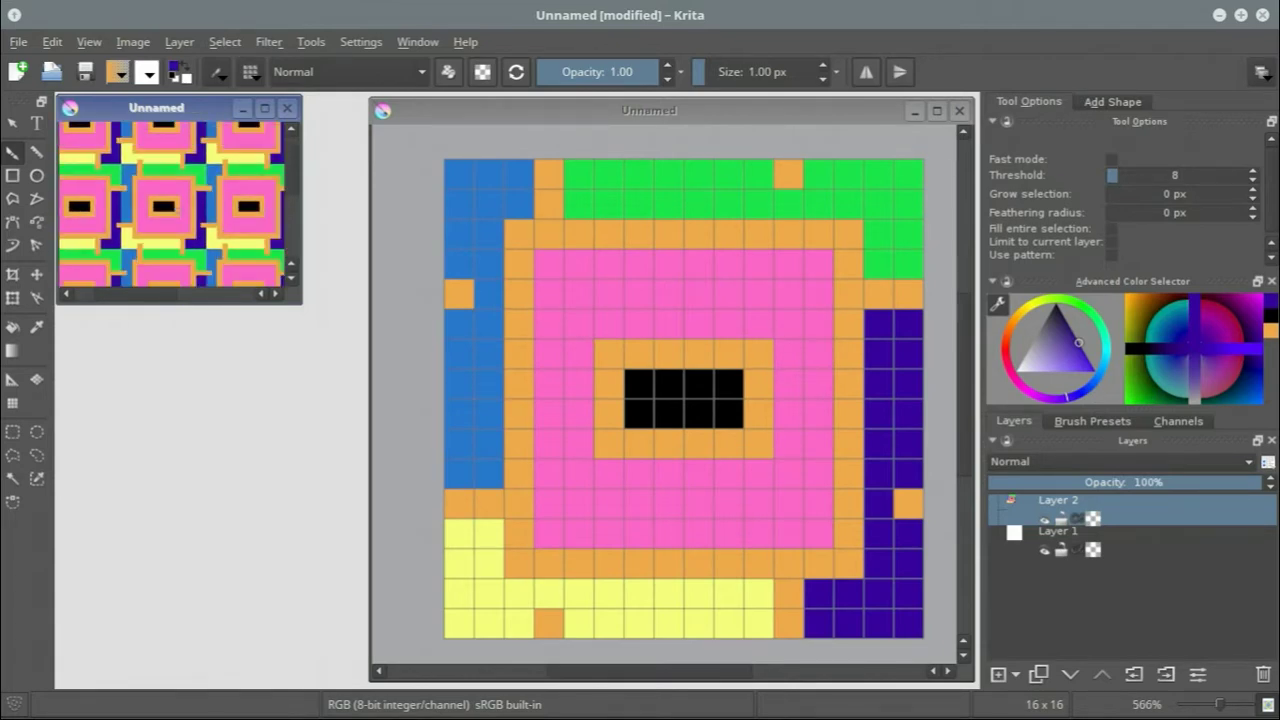
{"action": "scroll", "coordinate": [171, 205], "scroll_direction": "down", "scroll_amount": 3}
{"action": "scroll", "coordinate": [171, 205], "scroll_direction": "up", "scroll_amount": 8}
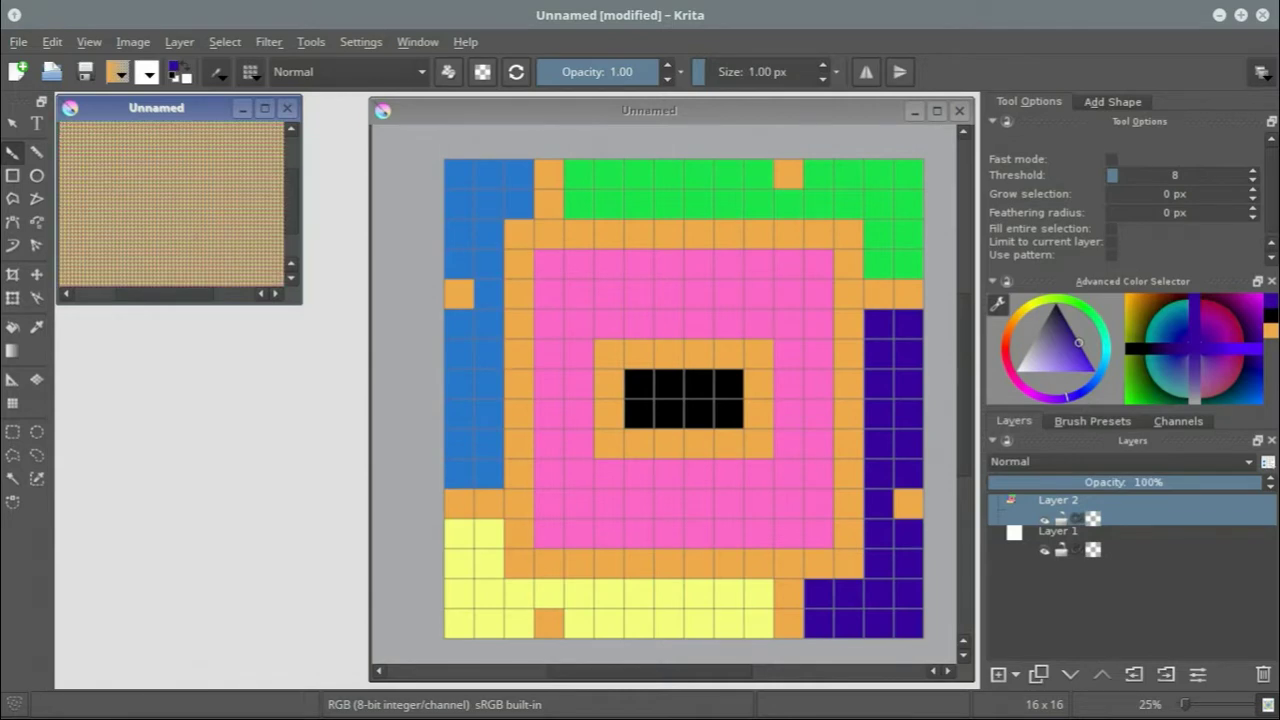
{"action": "scroll", "coordinate": [171, 205], "scroll_direction": "up", "scroll_amount": 4}
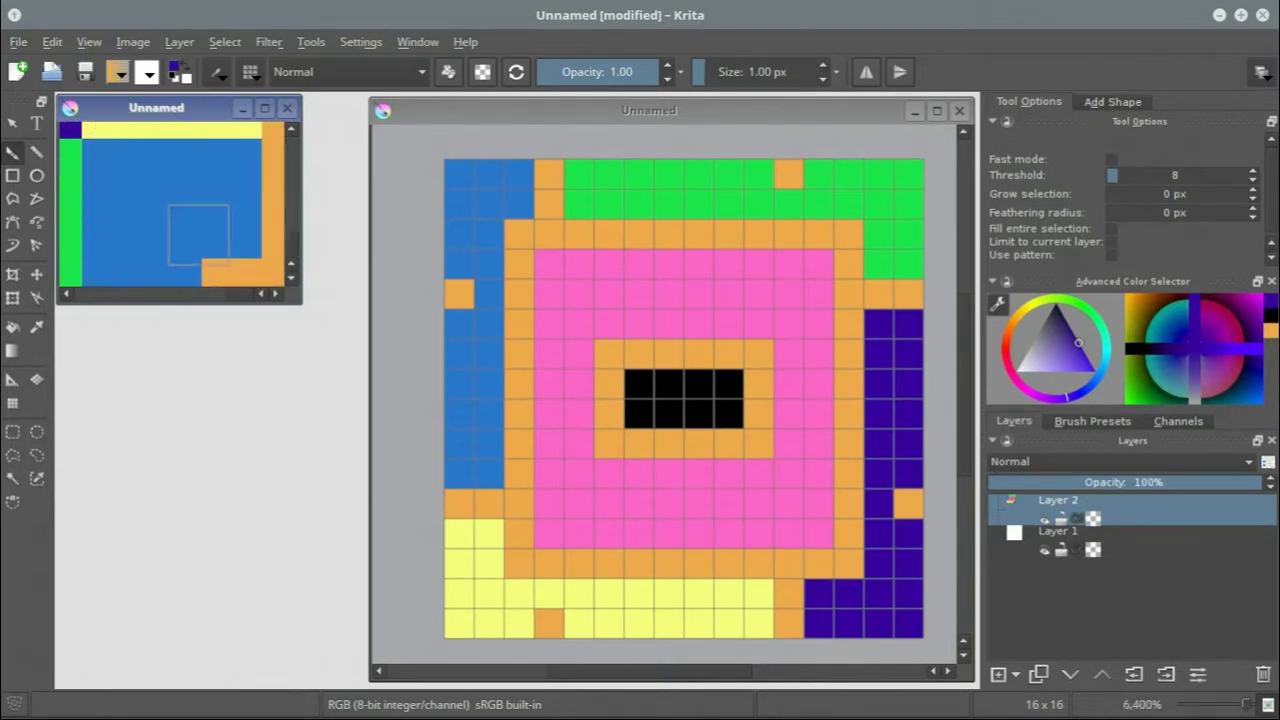
{"action": "scroll", "coordinate": [171, 205], "scroll_direction": "down", "scroll_amount": 3}
{"action": "scroll", "coordinate": [171, 205], "scroll_direction": "up", "scroll_amount": 1}
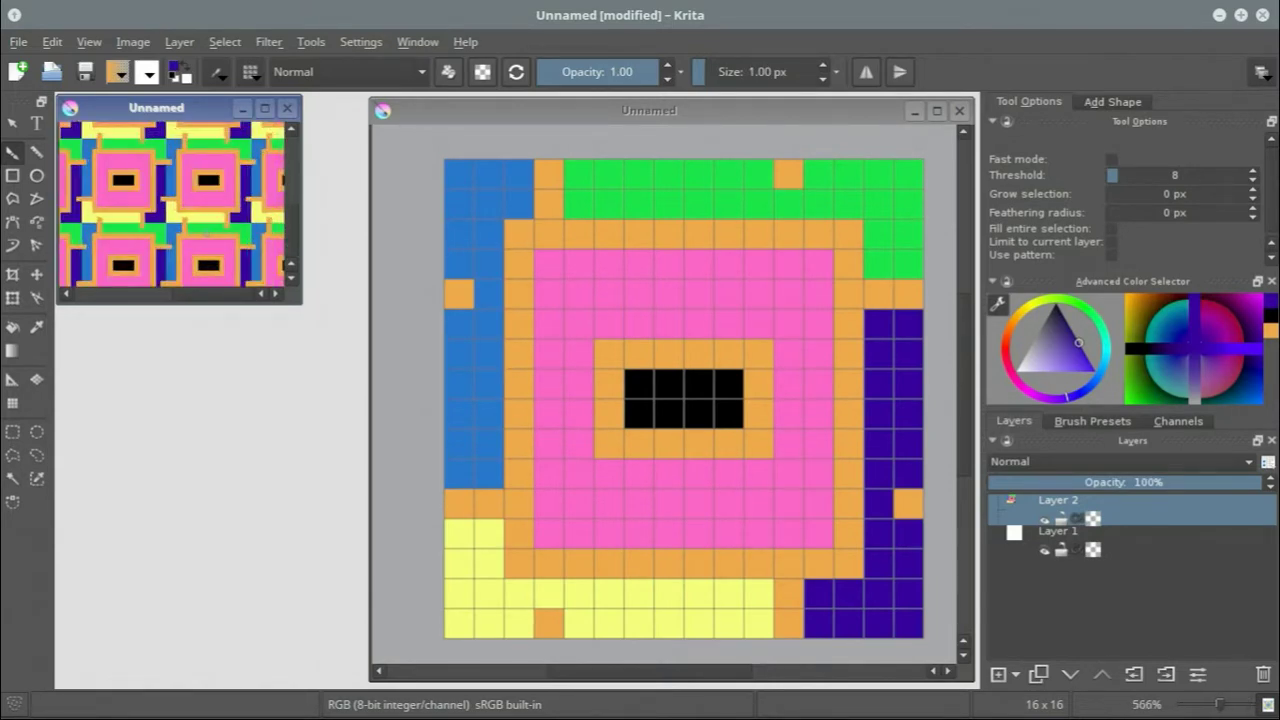
{"action": "scroll", "coordinate": [230, 215], "scroll_direction": "up", "scroll_amount": 1}
{"action": "left_click_drag", "start_coordinate": [230, 215], "coordinate": [254, 228]}
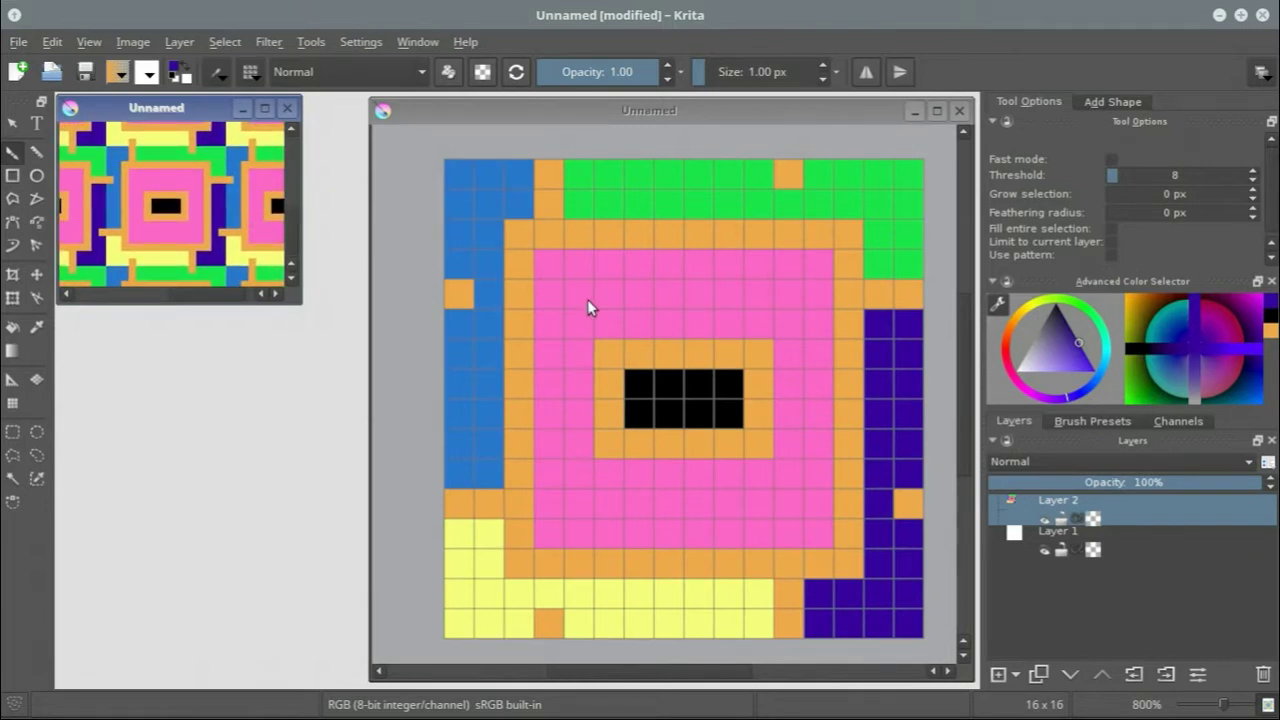
{"action": "left_click", "coordinate": [664, 112]}
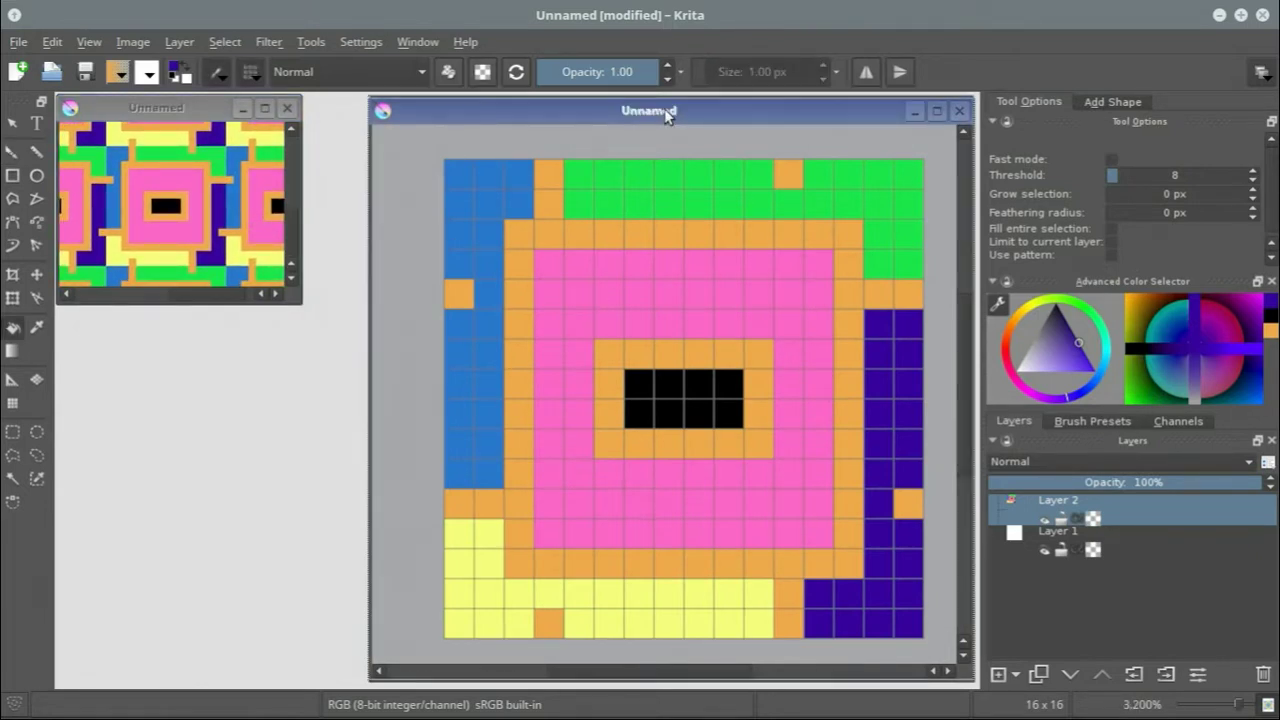
{"action": "left_click_drag", "start_coordinate": [664, 108], "coordinate": [661, 100]}
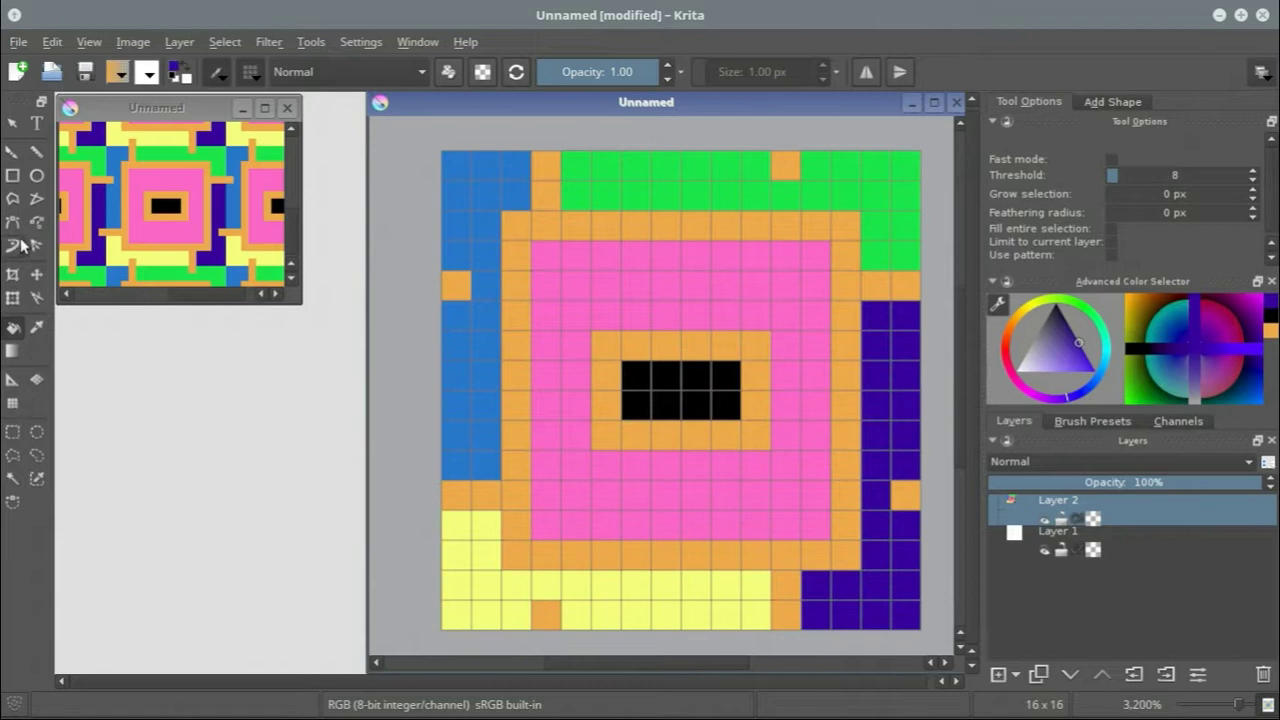
Step: Try the contiguous and similar-colour selection tools, deselect, then drag a rectangle around the orange frame
{"action": "left_click", "coordinate": [13, 435]}
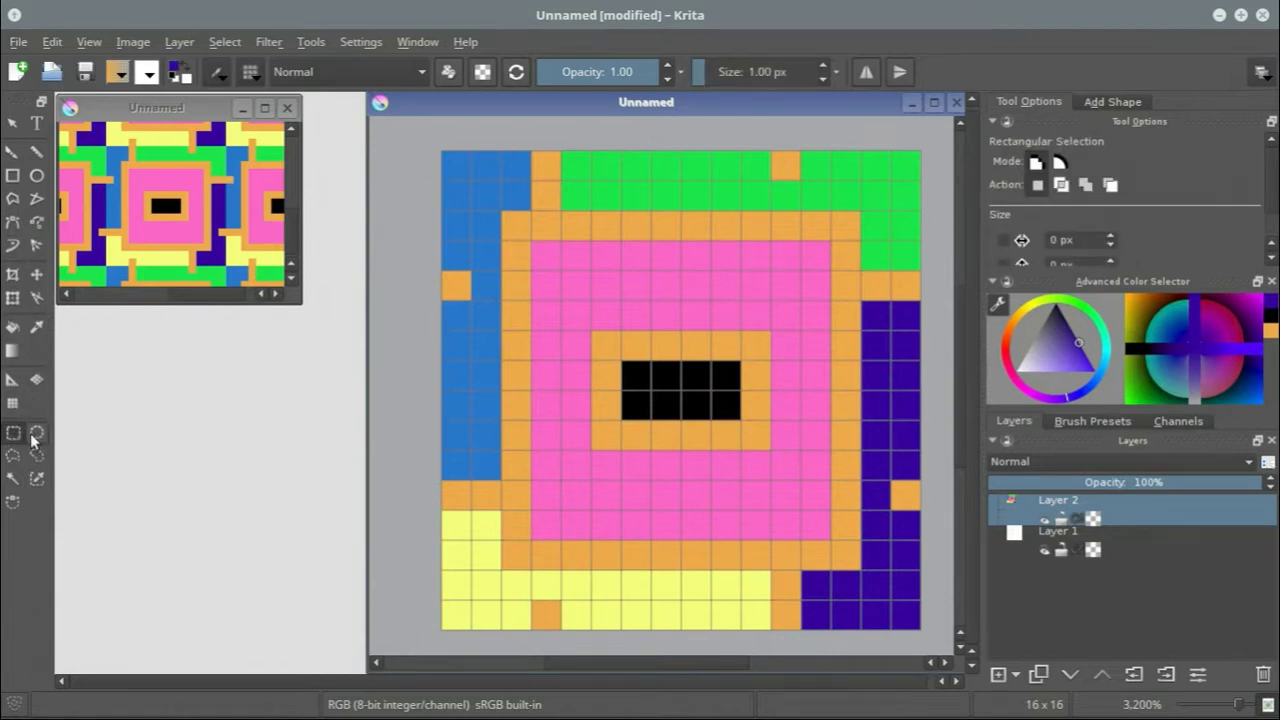
{"action": "left_click", "coordinate": [13, 481]}
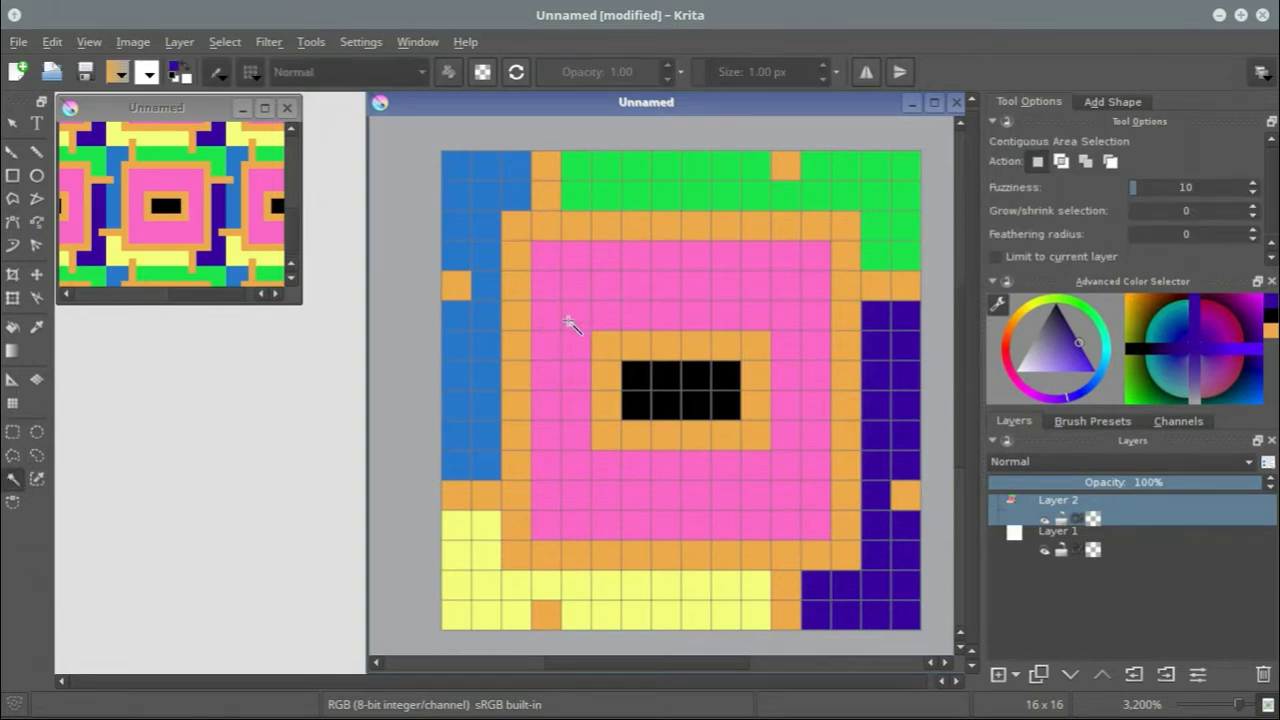
{"action": "left_click", "coordinate": [598, 306]}
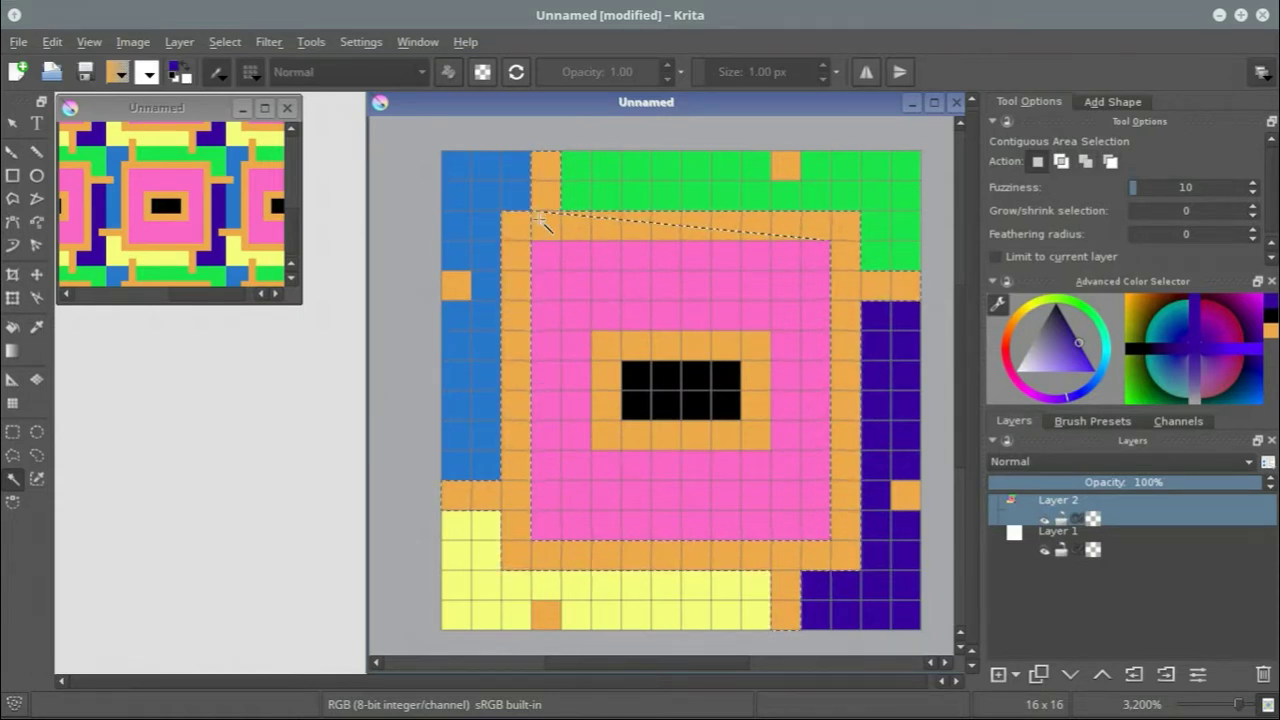
{"action": "left_click", "coordinate": [37, 480]}
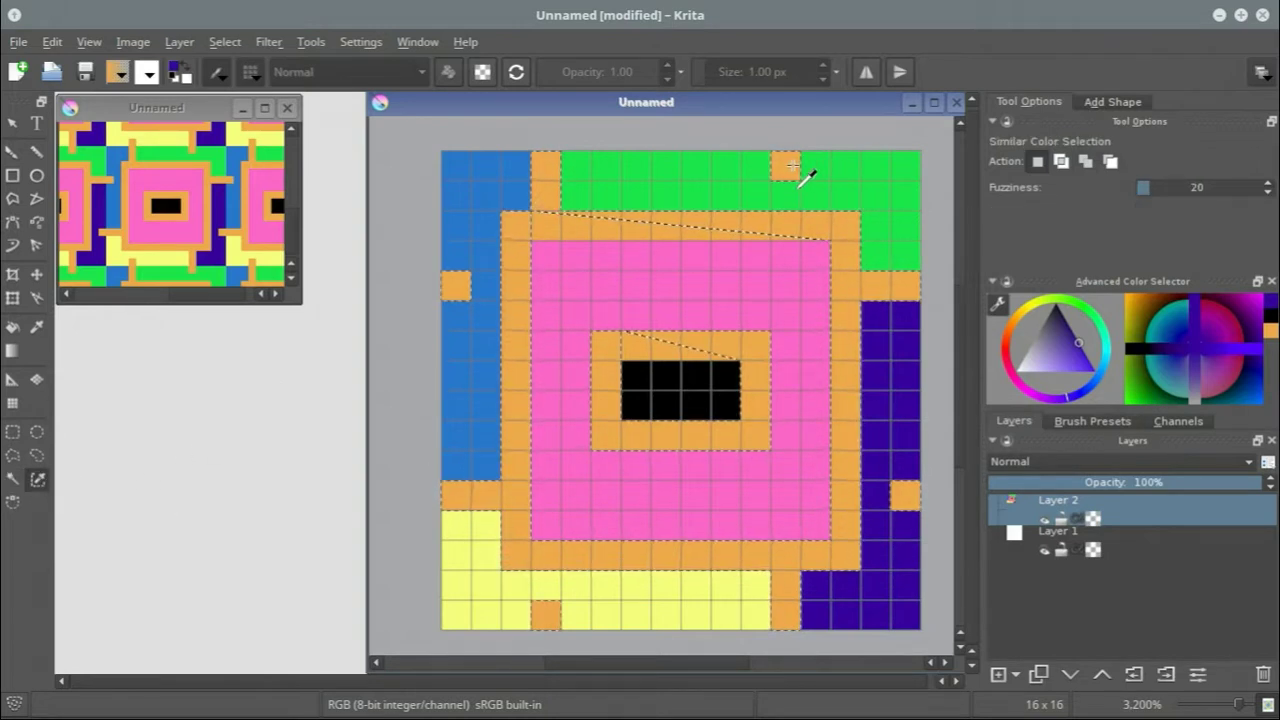
{"action": "left_click", "coordinate": [13, 432]}
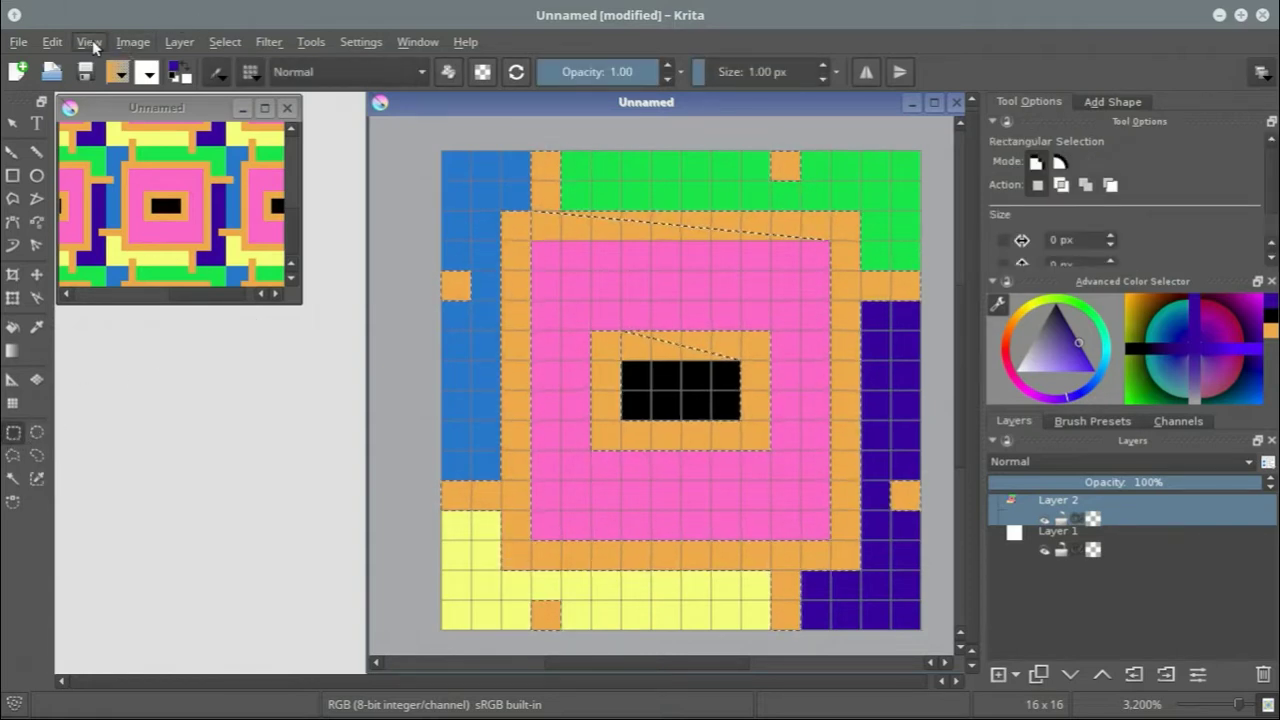
{"action": "left_click", "coordinate": [222, 45]}
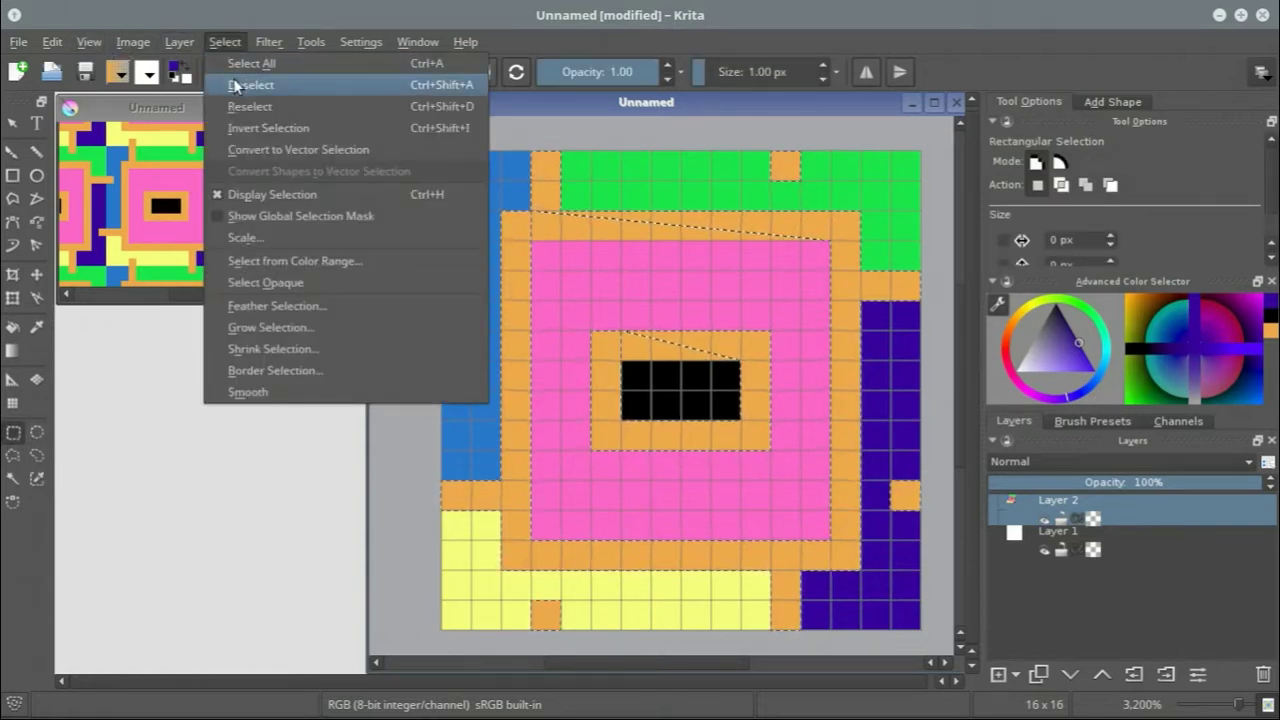
{"action": "left_click", "coordinate": [240, 83]}
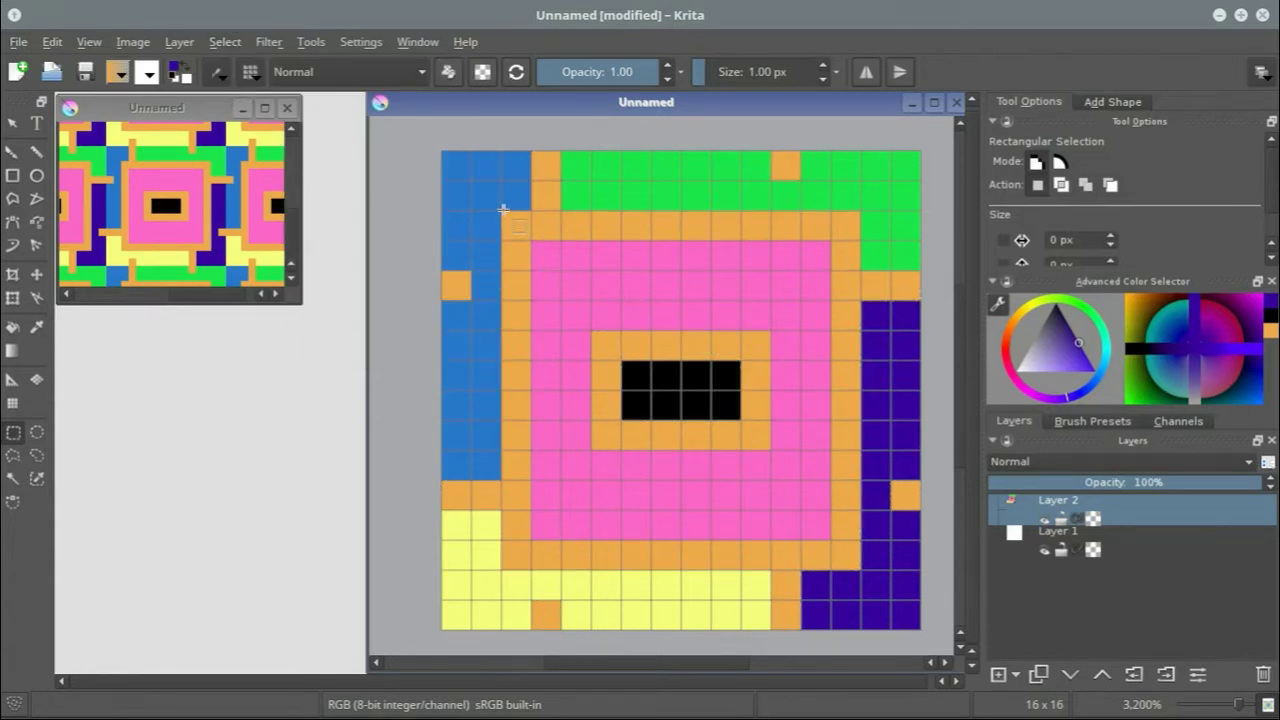
{"action": "left_click_drag", "start_coordinate": [505, 209], "coordinate": [837, 580]}
Step: Open the G'MIC filter collection from the Filter menu
{"action": "left_click", "coordinate": [311, 45]}
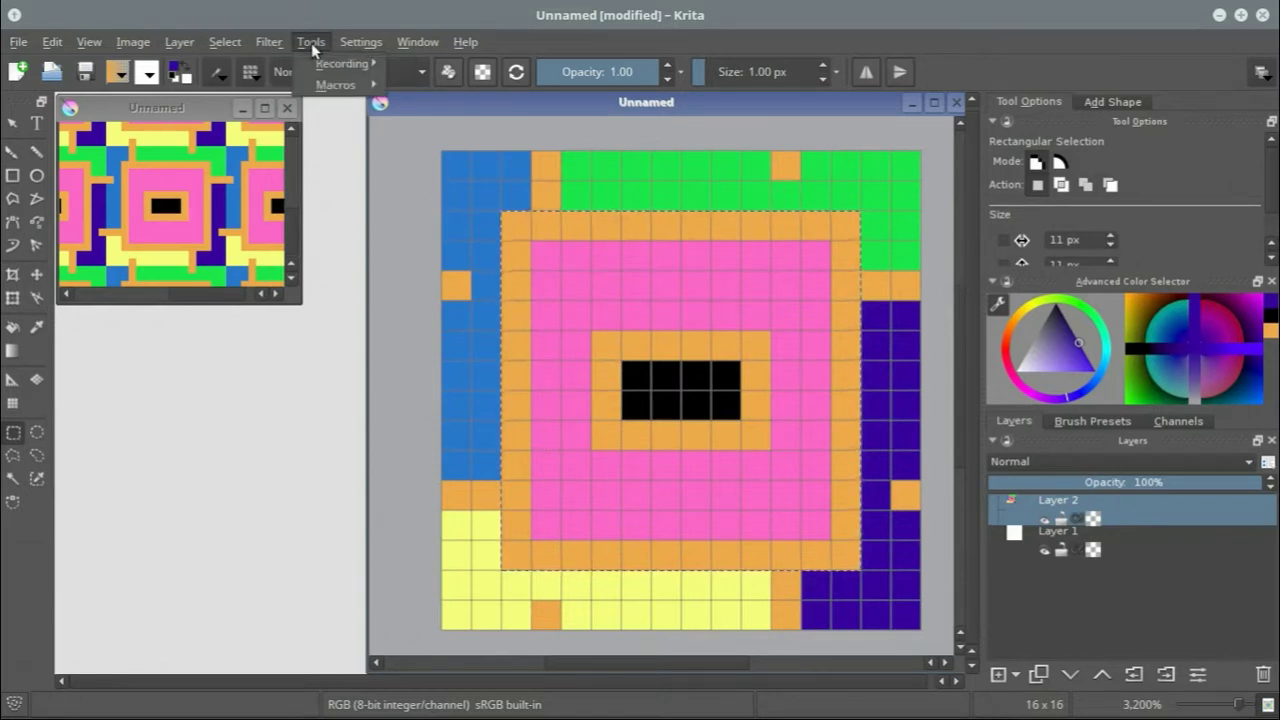
{"action": "mouse_move", "coordinate": [268, 42]}
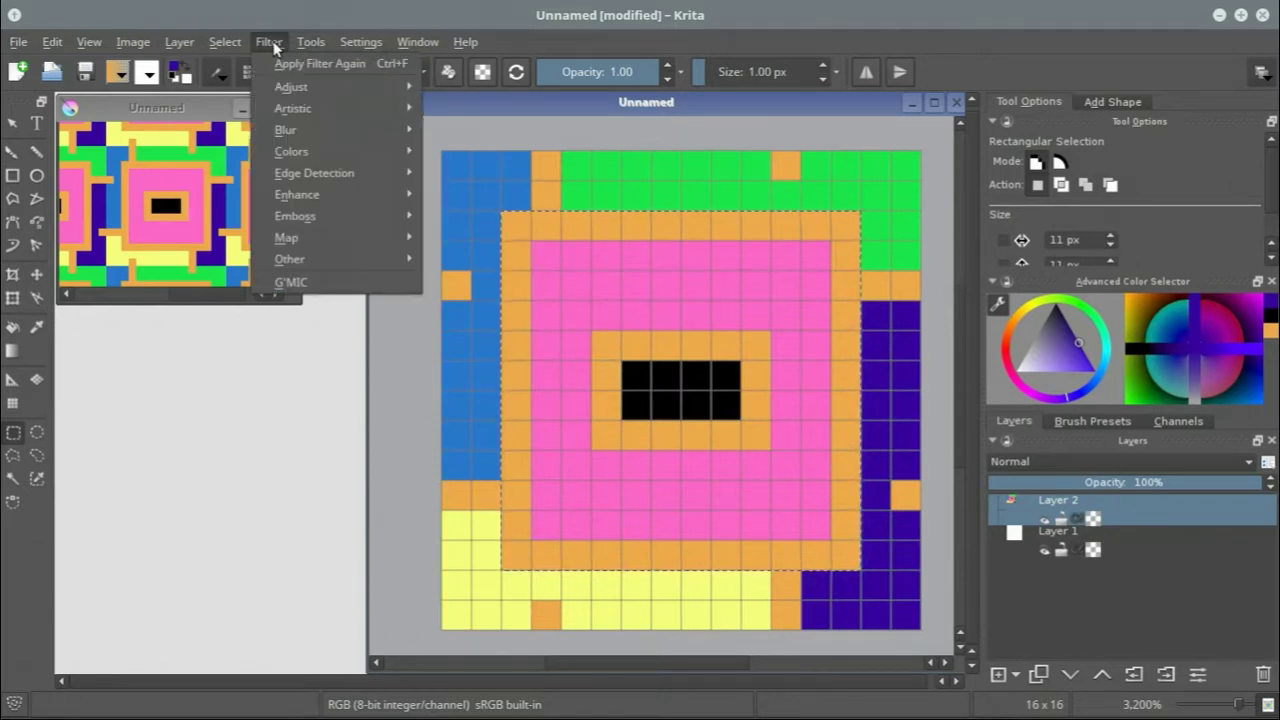
{"action": "left_click", "coordinate": [291, 284]}
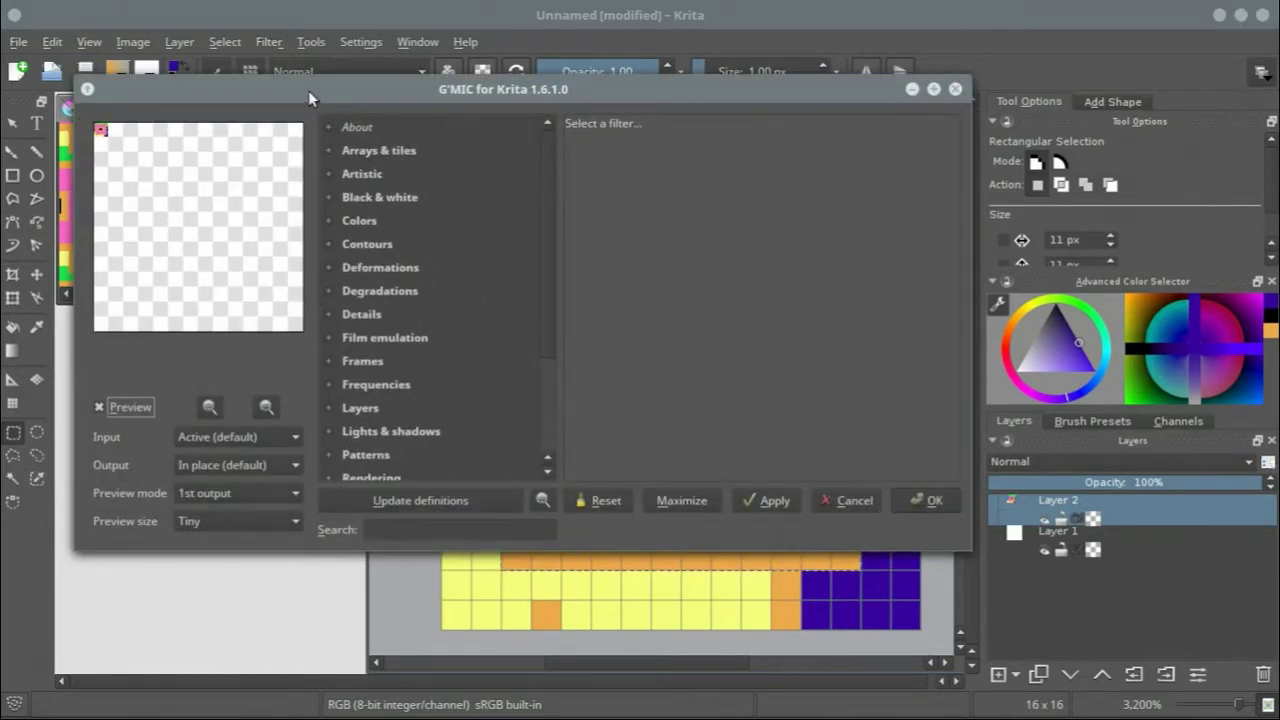
Step: Set the G'MIC preview size to On Canvas and move the dialog to the centre
{"action": "left_click_drag", "start_coordinate": [308, 90], "coordinate": [612, 83]}
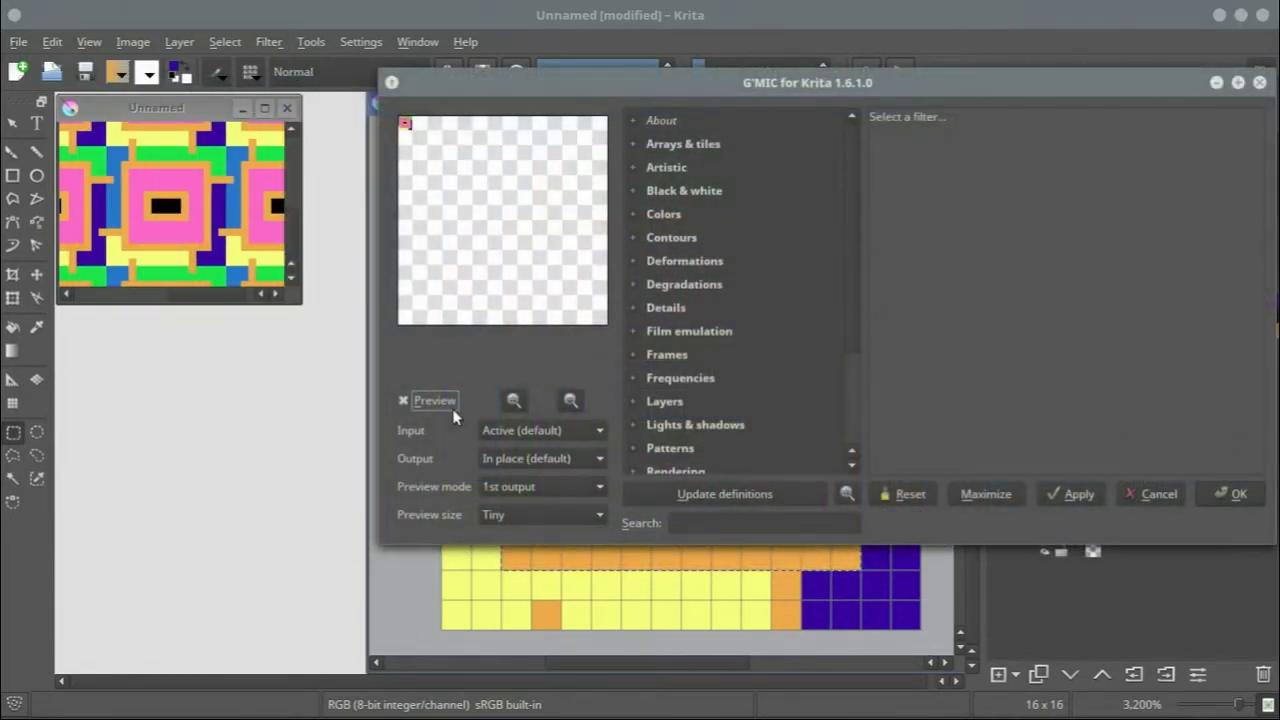
{"action": "left_click", "coordinate": [536, 516]}
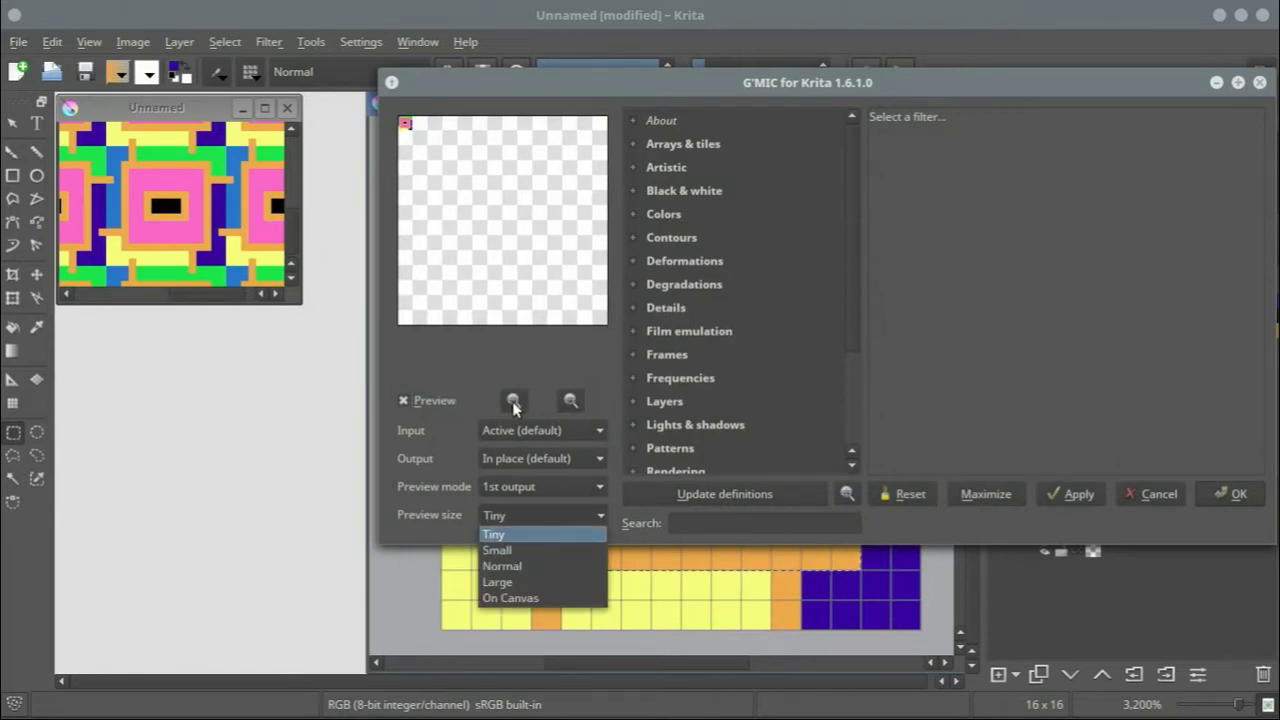
{"action": "left_click", "coordinate": [449, 170]}
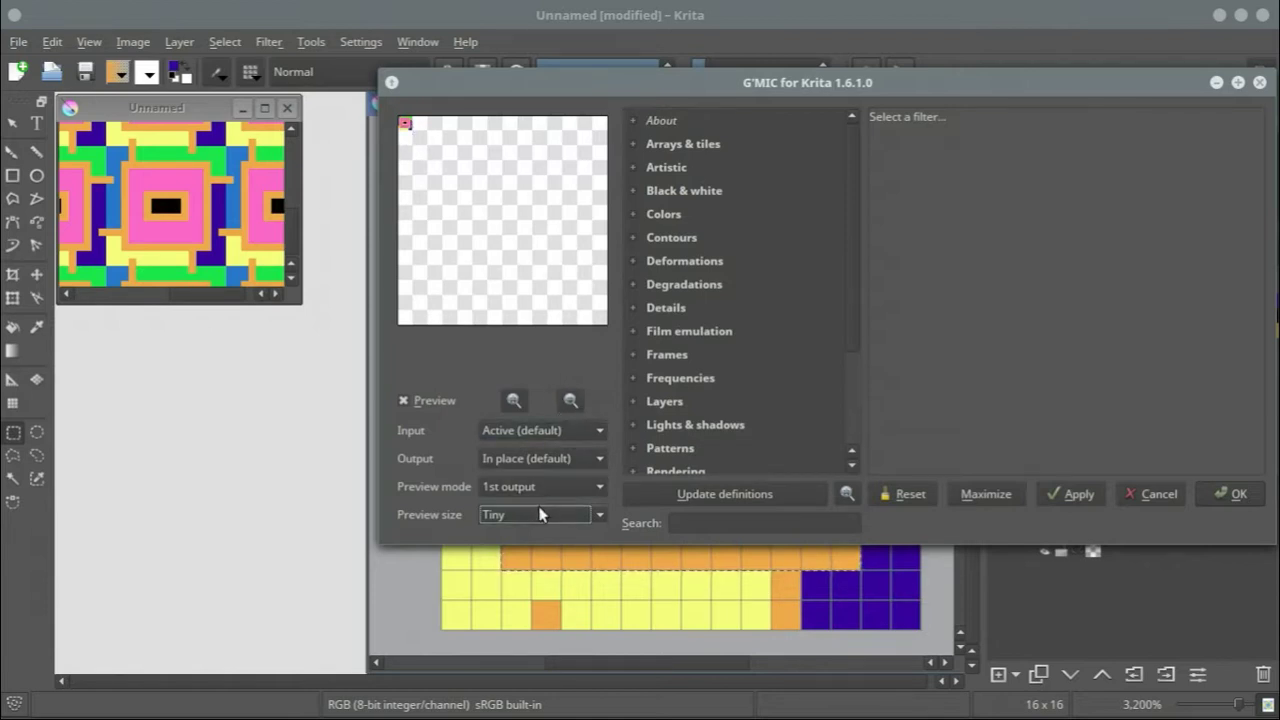
{"action": "left_click", "coordinate": [585, 514]}
{"action": "left_click", "coordinate": [510, 600]}
{"action": "left_click_drag", "start_coordinate": [843, 87], "coordinate": [576, 548]}
{"action": "left_click_drag", "start_coordinate": [695, 433], "coordinate": [798, 118]}
{"action": "left_click", "coordinate": [689, 554]}
Step: Search 'noise' and choose Degradations > Noise [additive] at amplitude 31.35
{"action": "type", "text": "noise"}
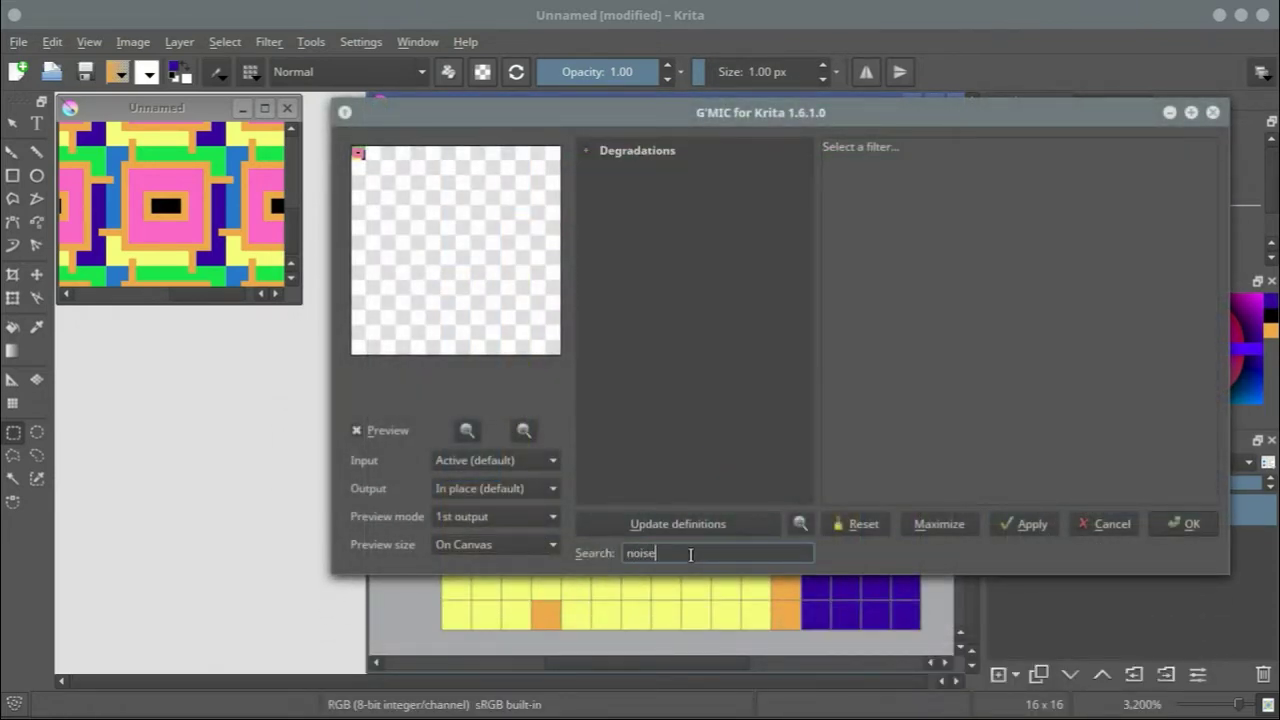
{"action": "left_click", "coordinate": [586, 151]}
{"action": "left_click", "coordinate": [640, 173]}
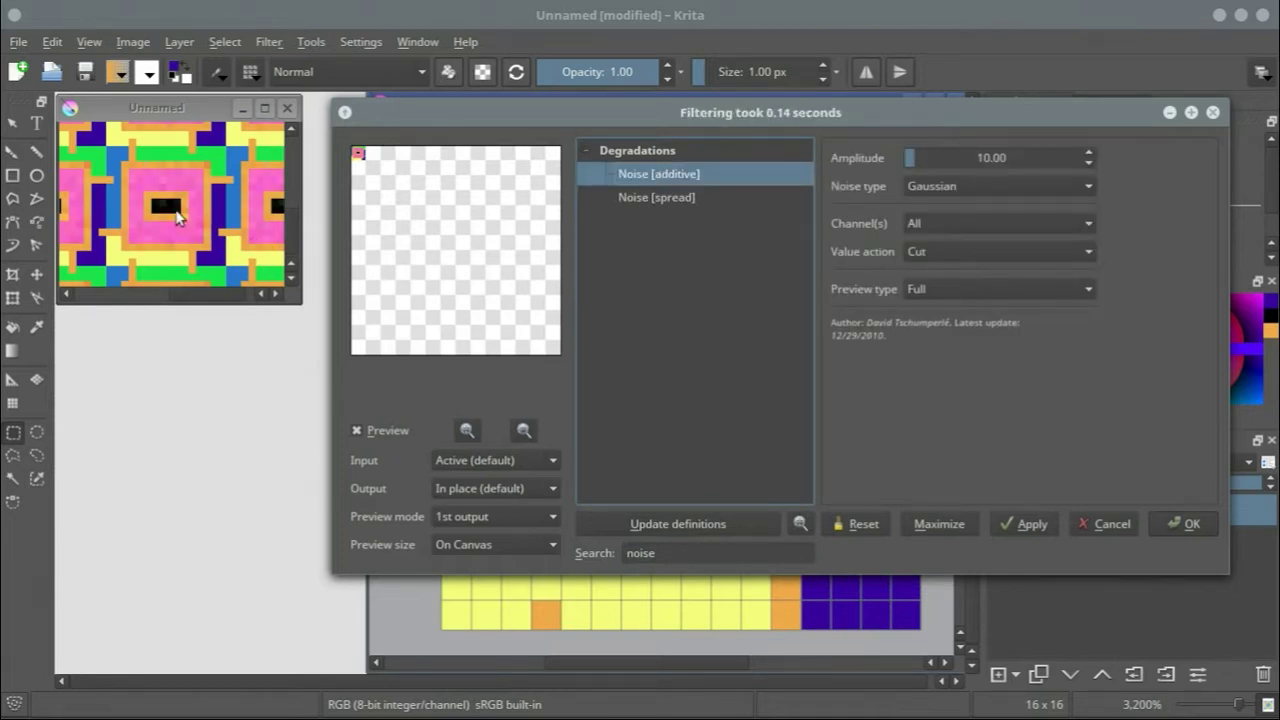
{"action": "left_click_drag", "start_coordinate": [976, 156], "coordinate": [913, 157]}
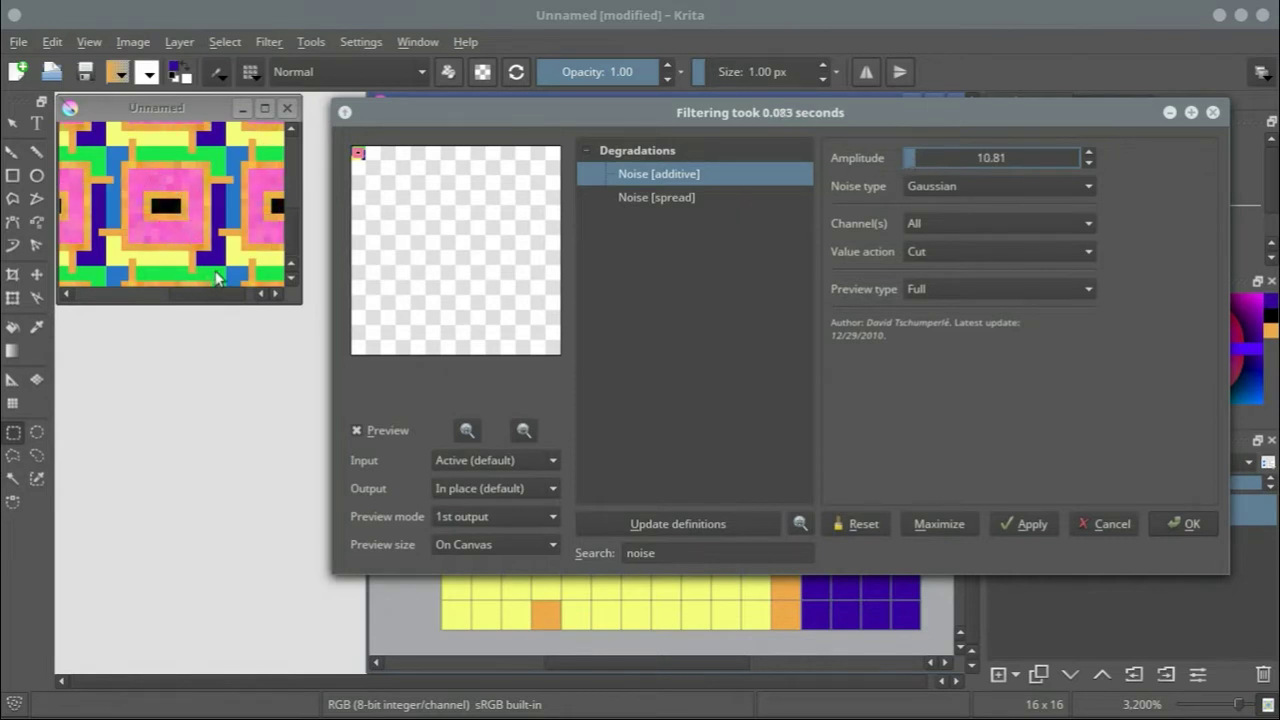
{"action": "left_click_drag", "start_coordinate": [970, 160], "coordinate": [940, 190]}
Step: Try Uniform, Salt and pepper and Poisson noise types, then settle on Gaussian
{"action": "left_click", "coordinate": [934, 189]}
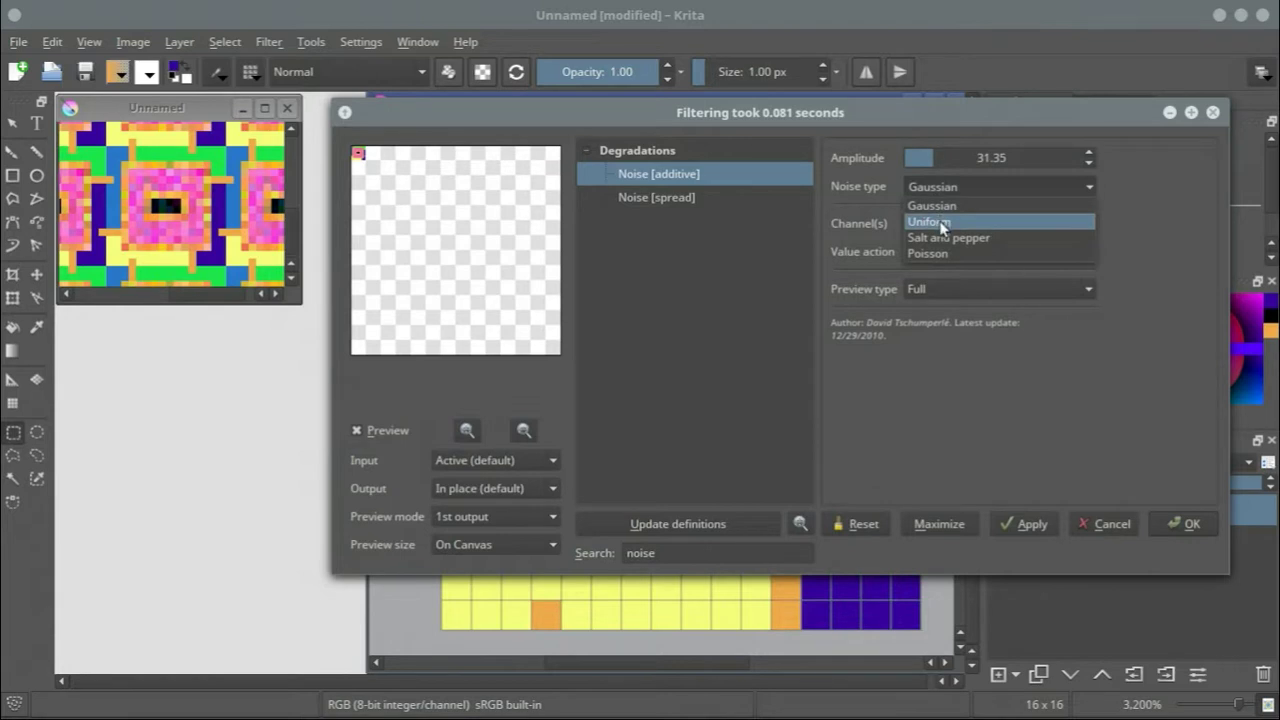
{"action": "left_click", "coordinate": [940, 222]}
{"action": "left_click", "coordinate": [935, 189]}
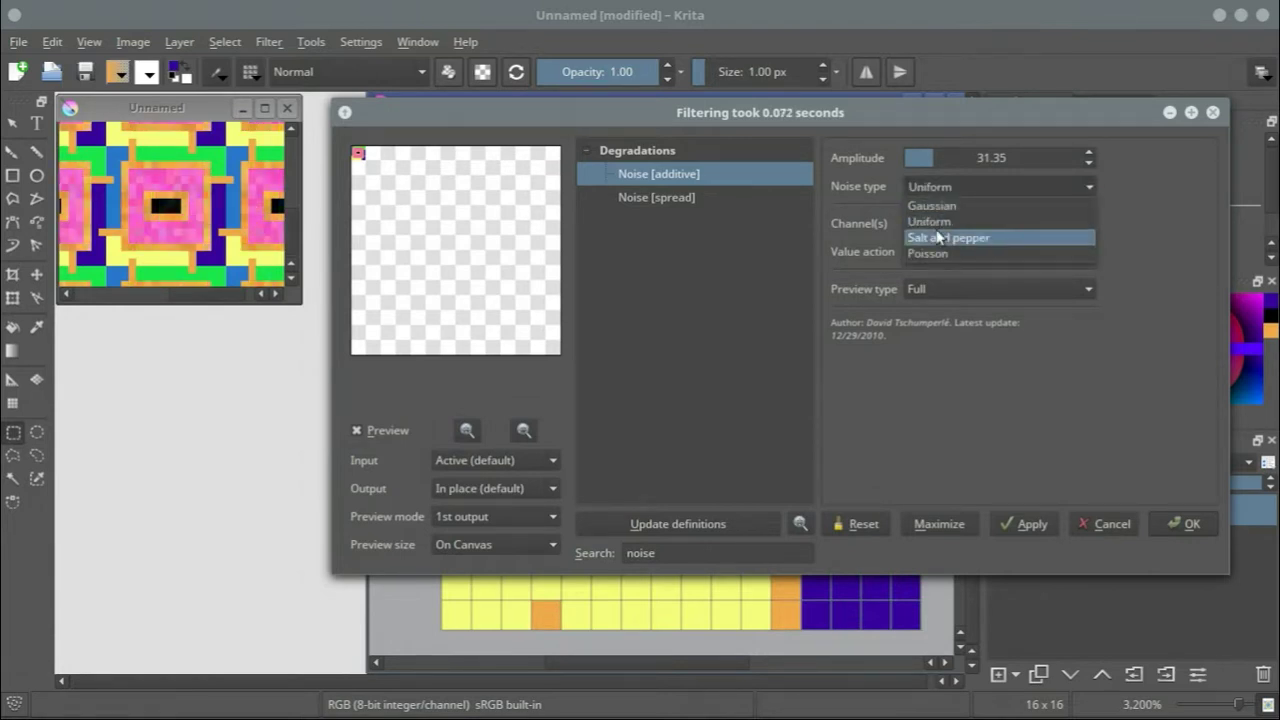
{"action": "left_click", "coordinate": [940, 237]}
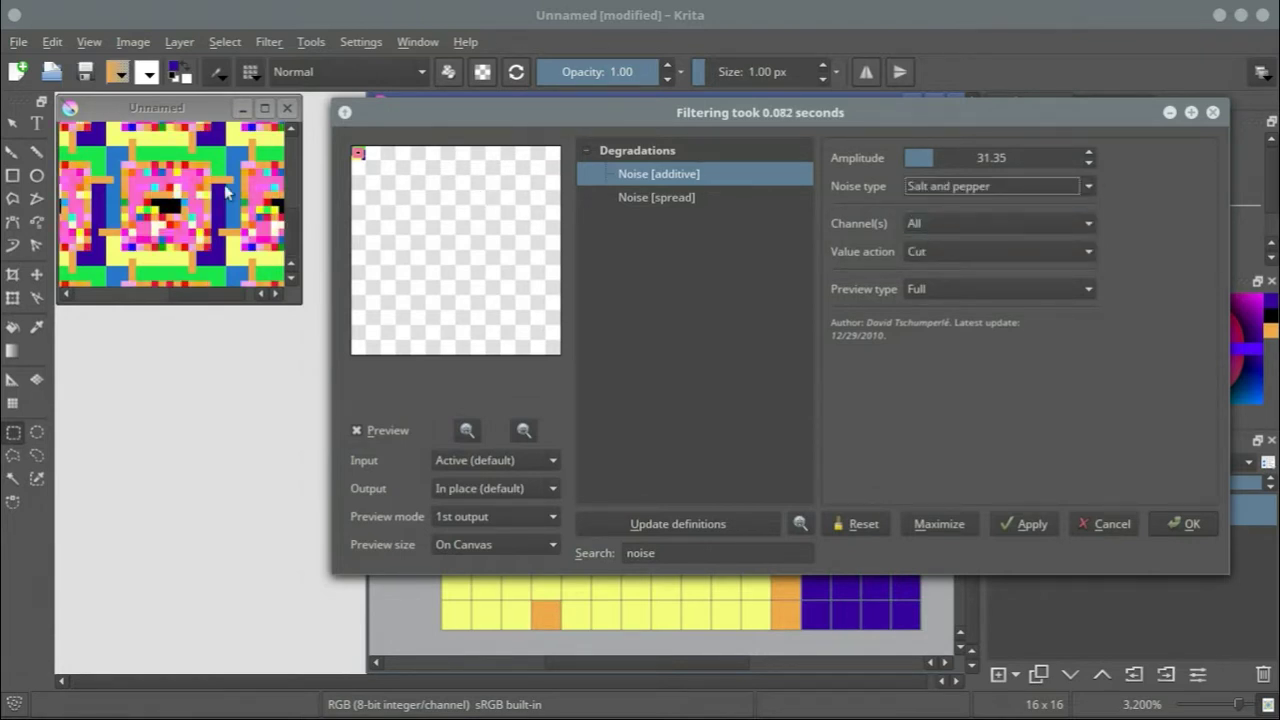
{"action": "left_click", "coordinate": [938, 188]}
{"action": "left_click", "coordinate": [924, 251]}
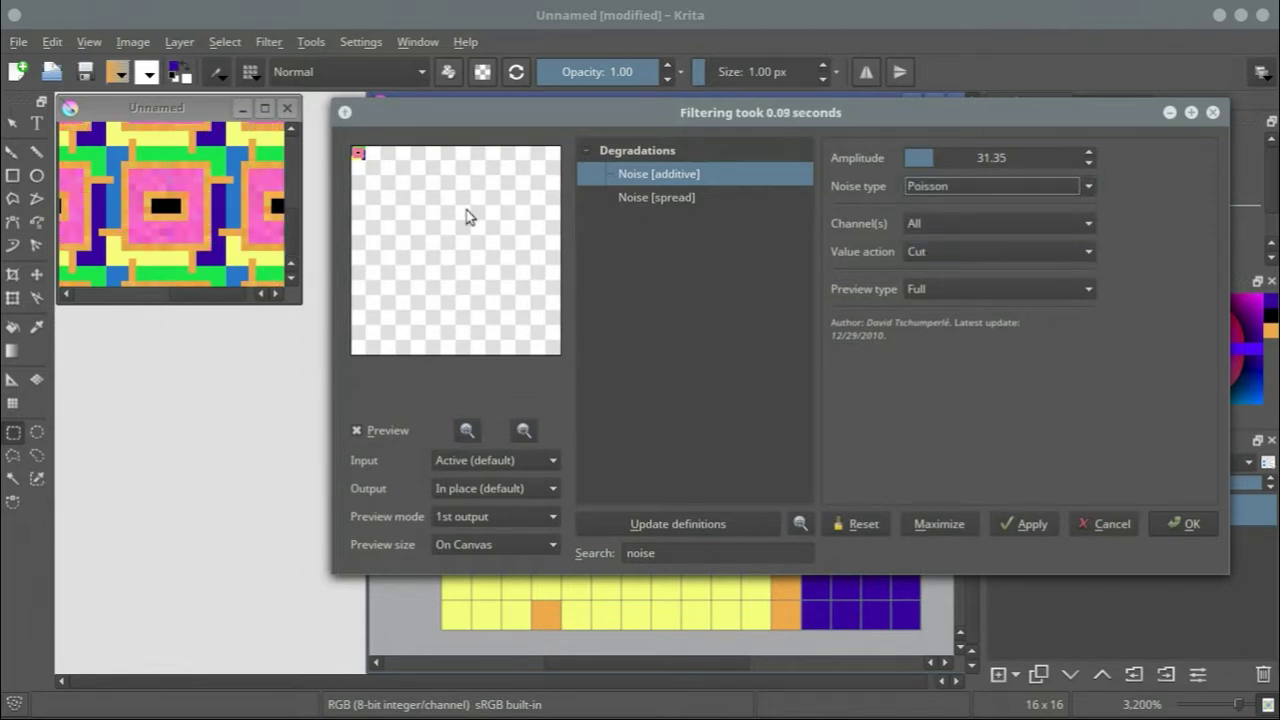
{"action": "left_click", "coordinate": [975, 186]}
{"action": "left_click", "coordinate": [966, 206]}
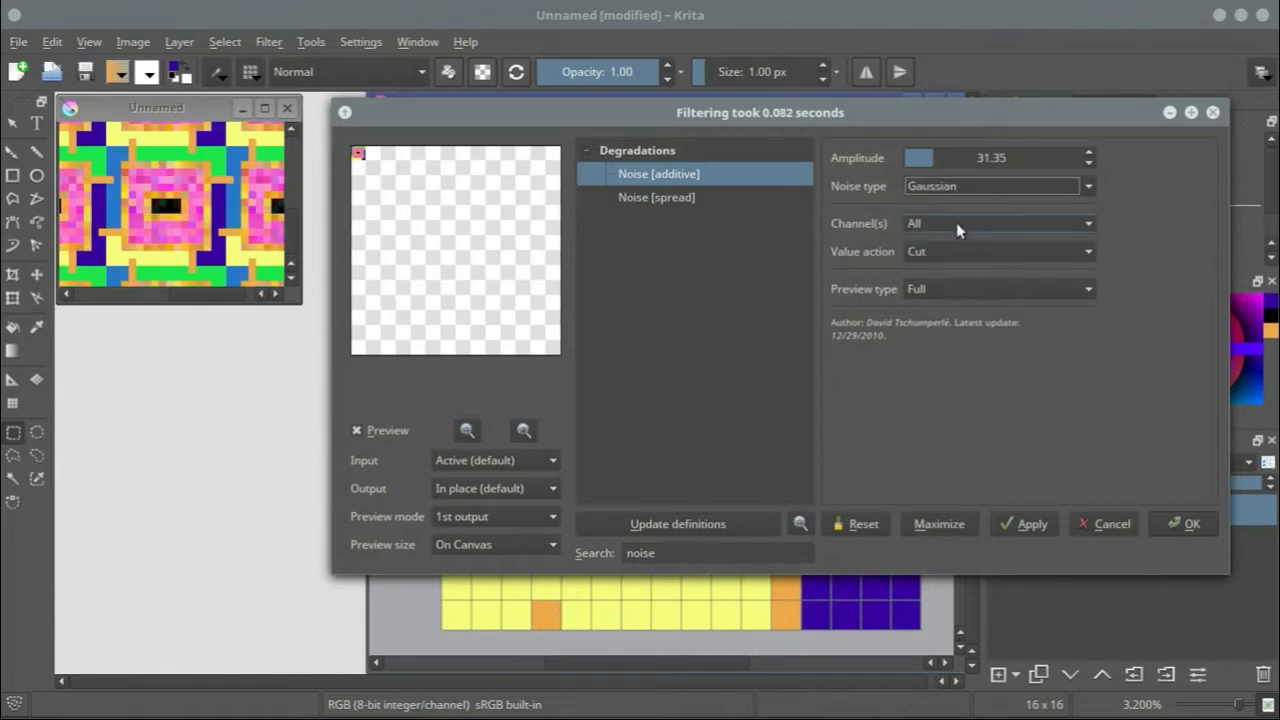
Step: Preview the noise on HSL lightness, HSV value, saturation and hue, and Lch h-chrominance alone
{"action": "left_click", "coordinate": [956, 222]}
{"action": "scroll", "coordinate": [966, 290], "scroll_direction": "down", "scroll_amount": 7}
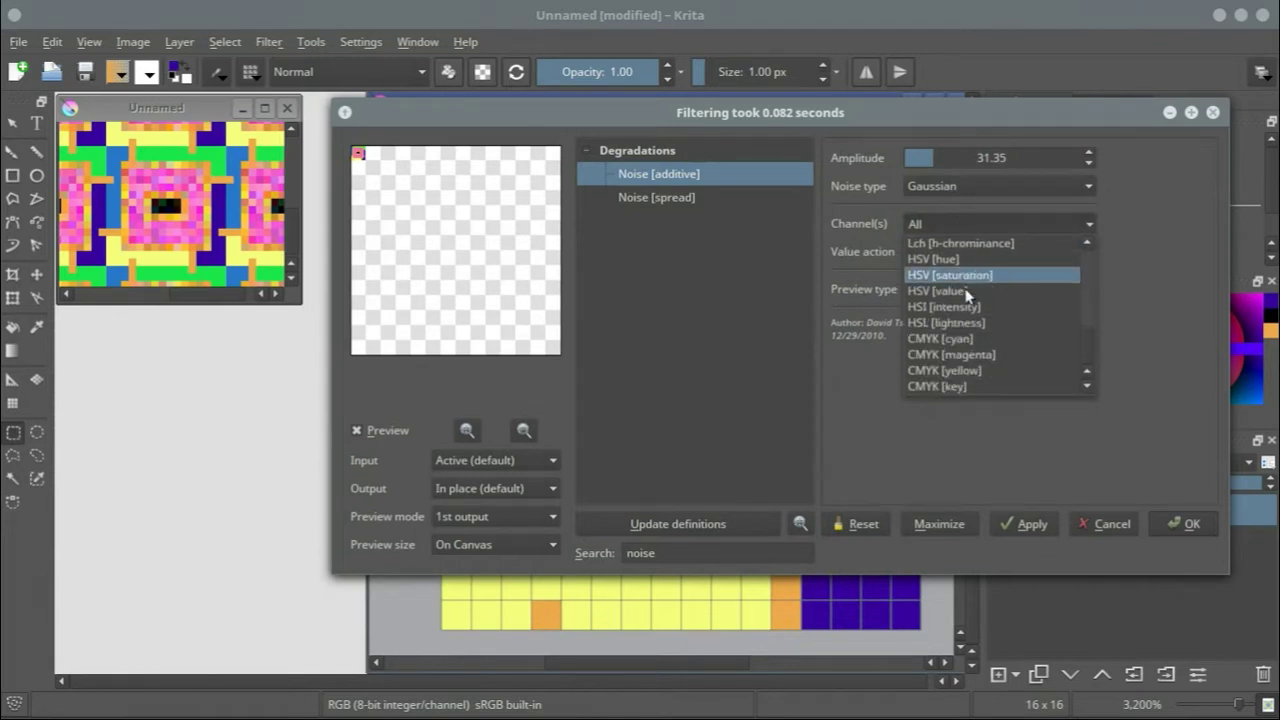
{"action": "left_click", "coordinate": [959, 321]}
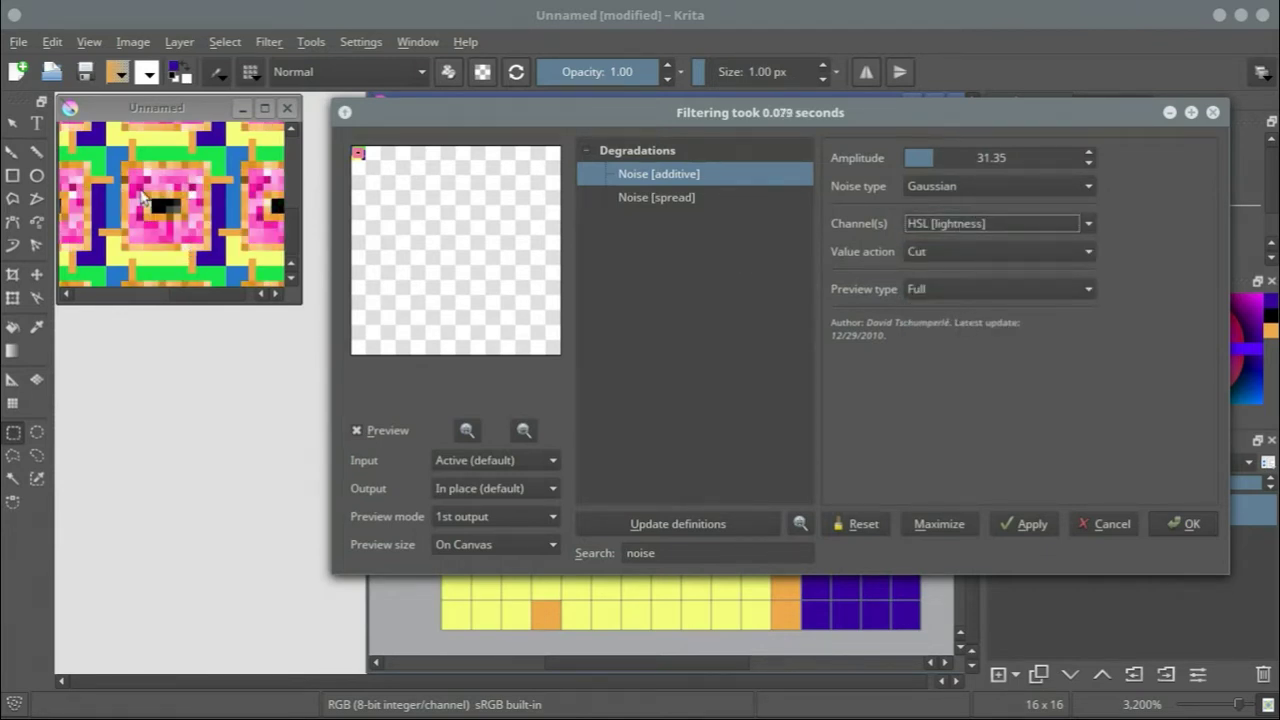
{"action": "left_click", "coordinate": [948, 224]}
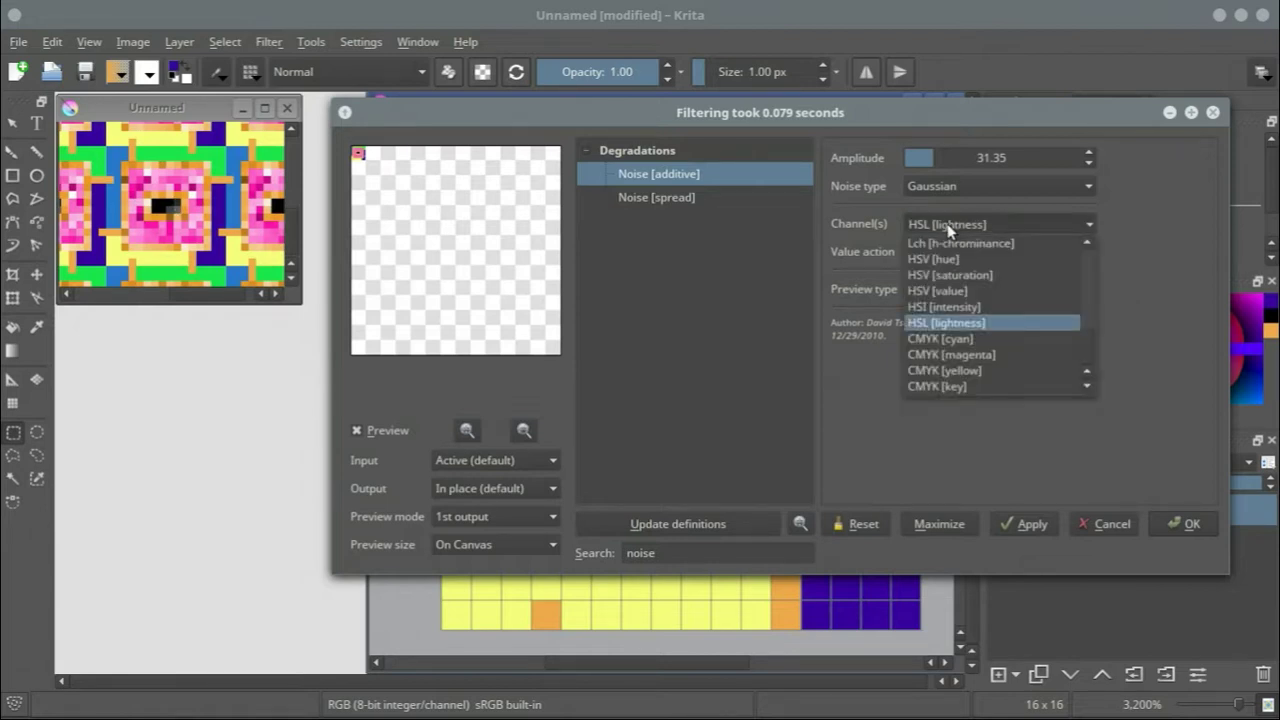
{"action": "left_click", "coordinate": [951, 290]}
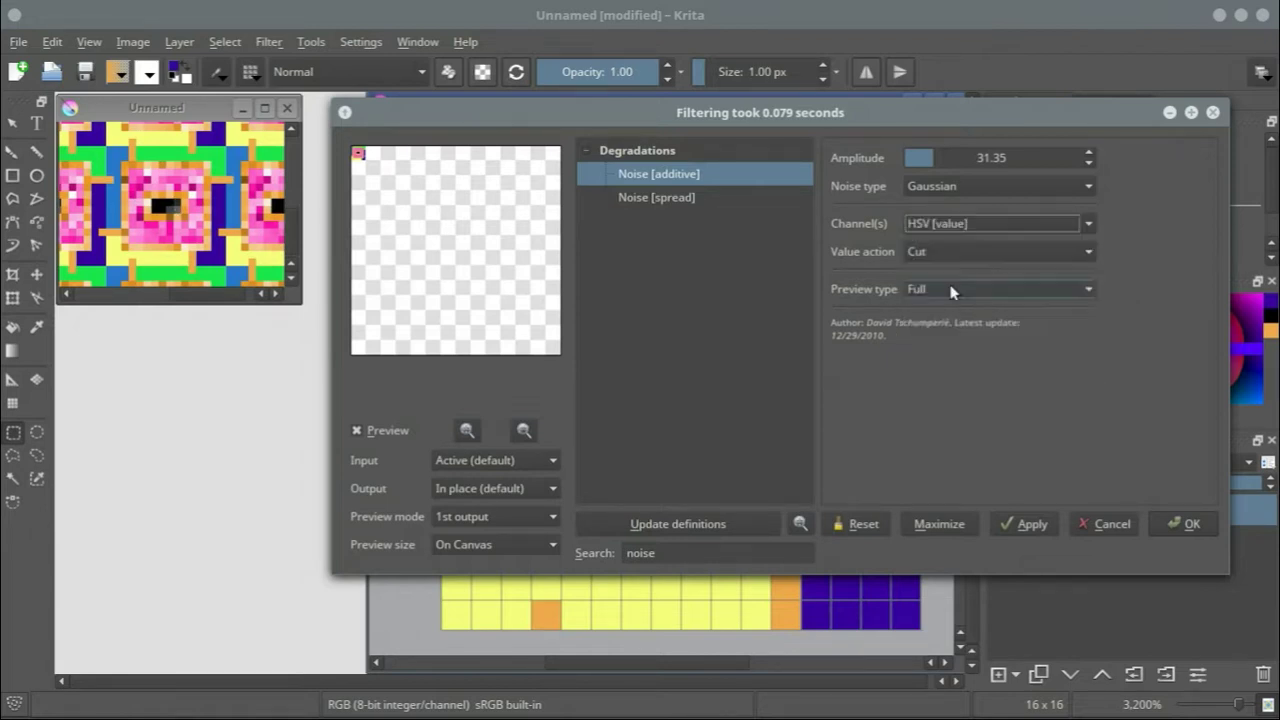
{"action": "left_click", "coordinate": [951, 224]}
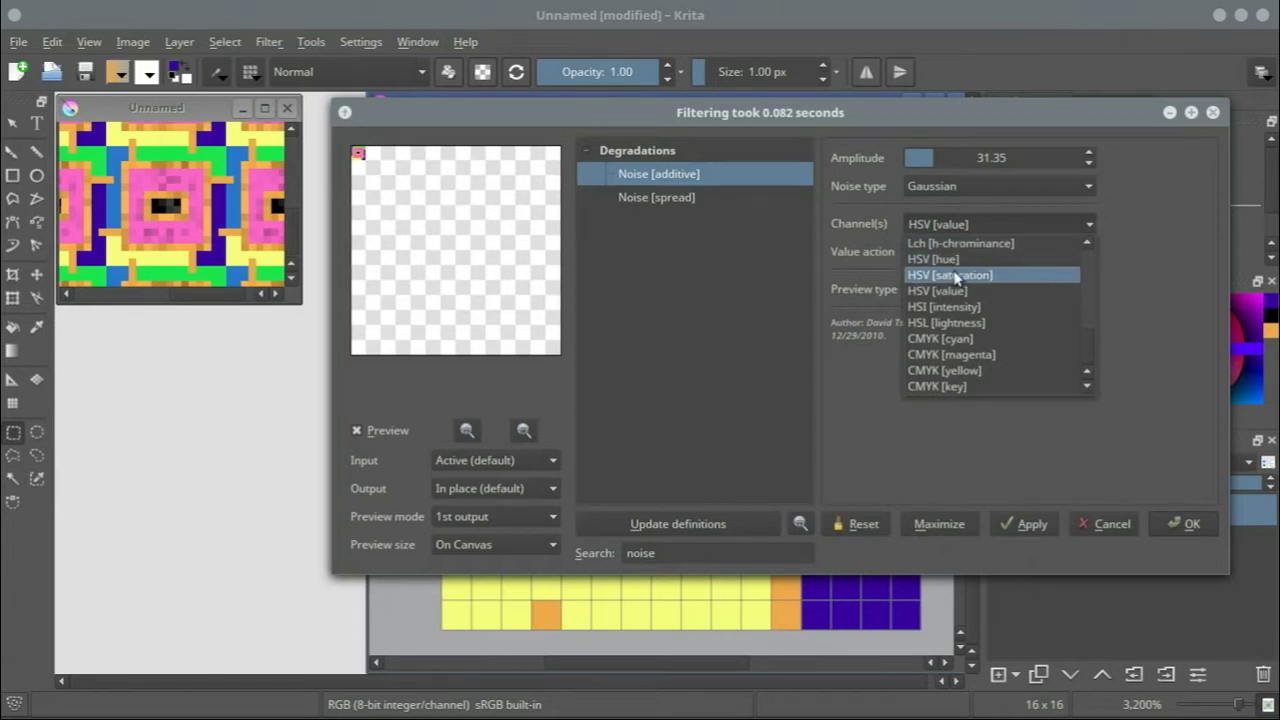
{"action": "left_click", "coordinate": [955, 278]}
{"action": "left_click", "coordinate": [952, 224]}
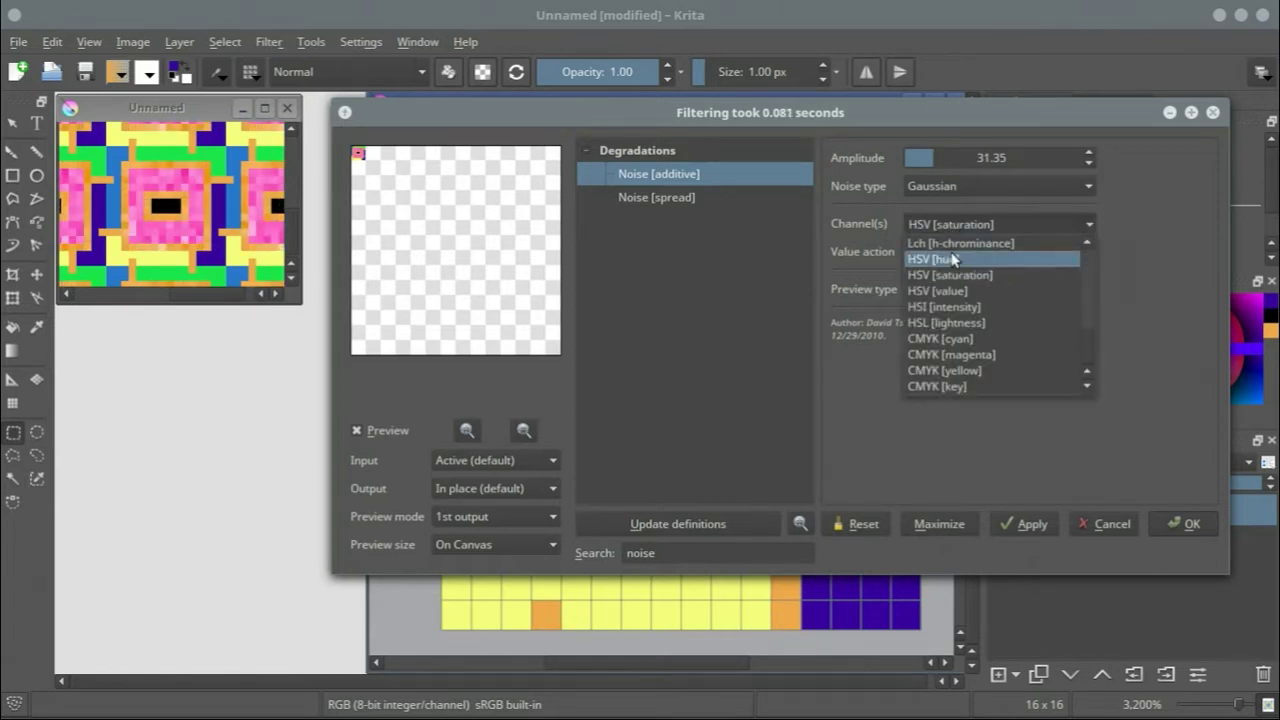
{"action": "left_click", "coordinate": [955, 258]}
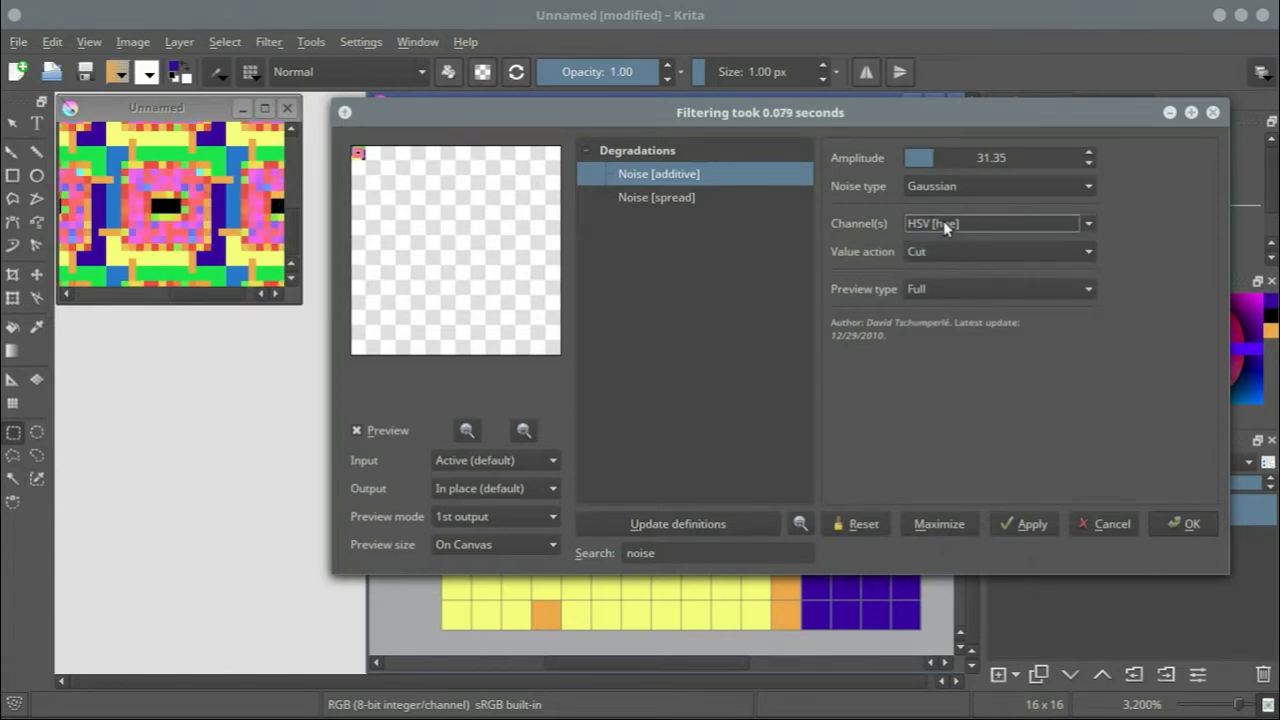
{"action": "left_click", "coordinate": [953, 224]}
{"action": "left_click", "coordinate": [960, 243]}
{"action": "left_click", "coordinate": [953, 224]}
Step: Try the RGB red, all and blue channels, then set Channel(s) back to All
{"action": "scroll", "coordinate": [970, 323], "scroll_direction": "up", "scroll_amount": 4}
{"action": "scroll", "coordinate": [970, 323], "scroll_direction": "up", "scroll_amount": 4}
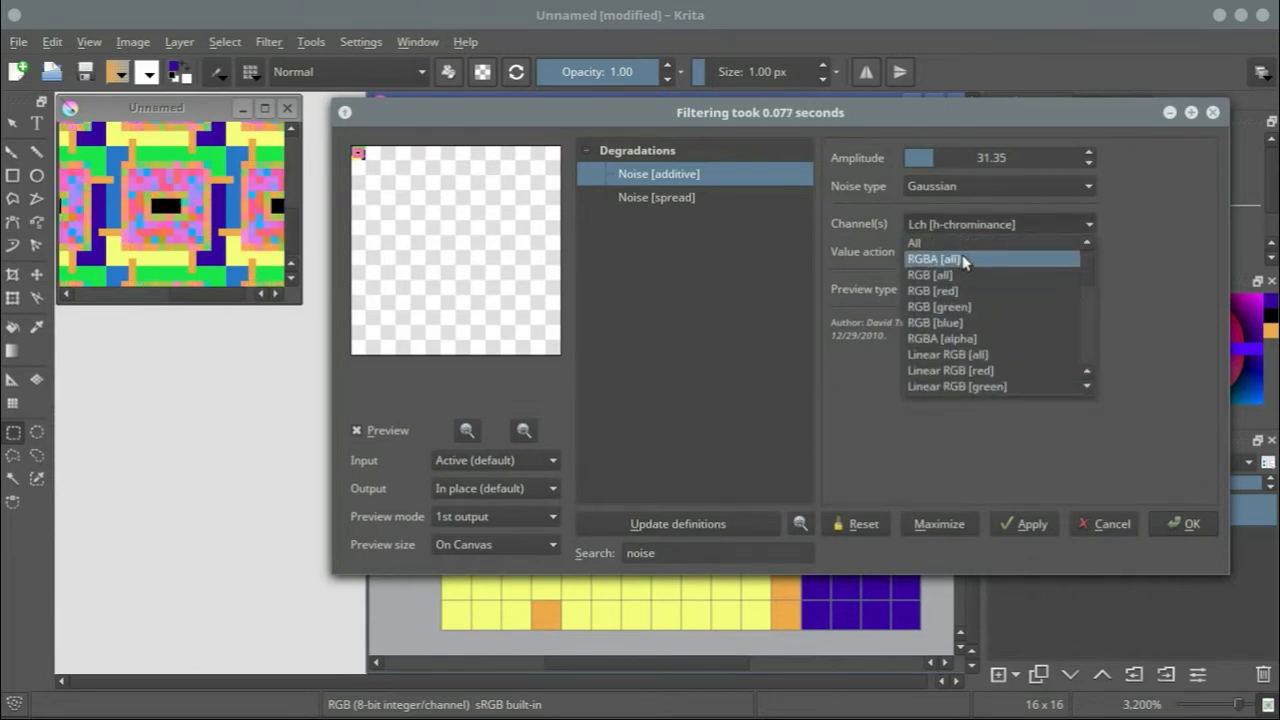
{"action": "left_click", "coordinate": [966, 296]}
{"action": "left_click", "coordinate": [953, 225]}
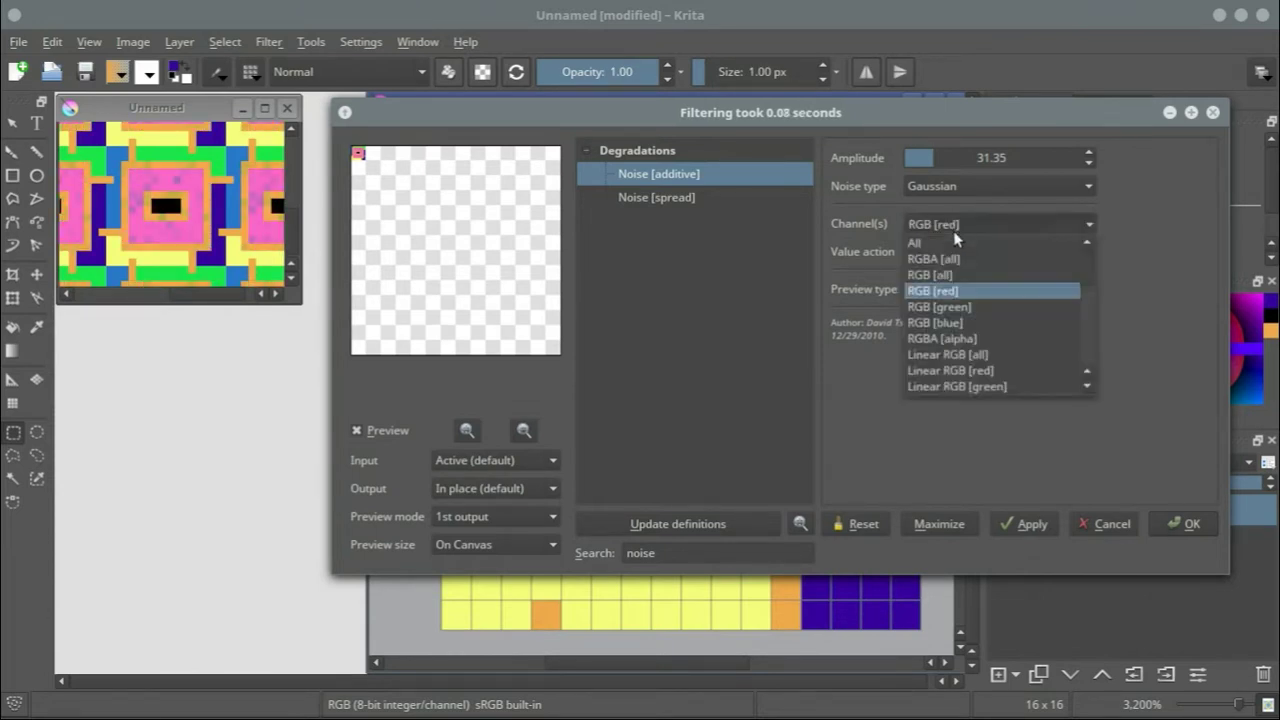
{"action": "left_click", "coordinate": [958, 276]}
{"action": "left_click", "coordinate": [956, 229]}
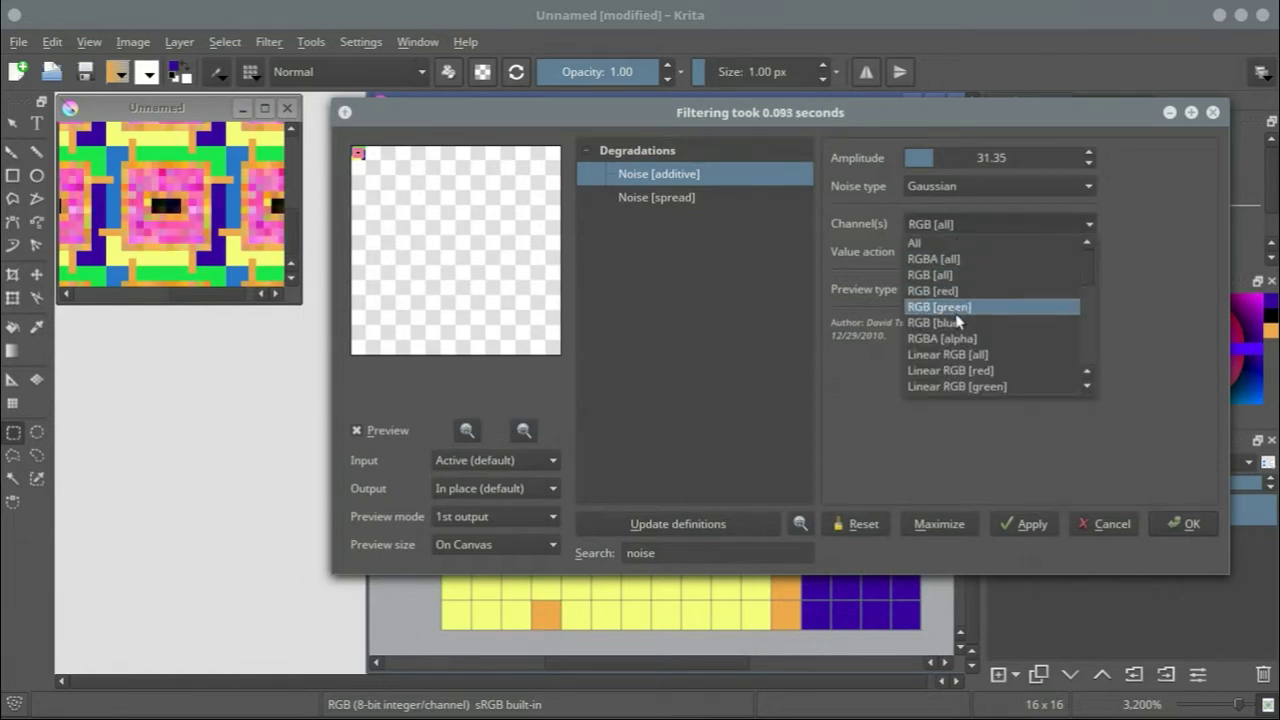
{"action": "left_click", "coordinate": [958, 323]}
{"action": "left_click", "coordinate": [956, 227]}
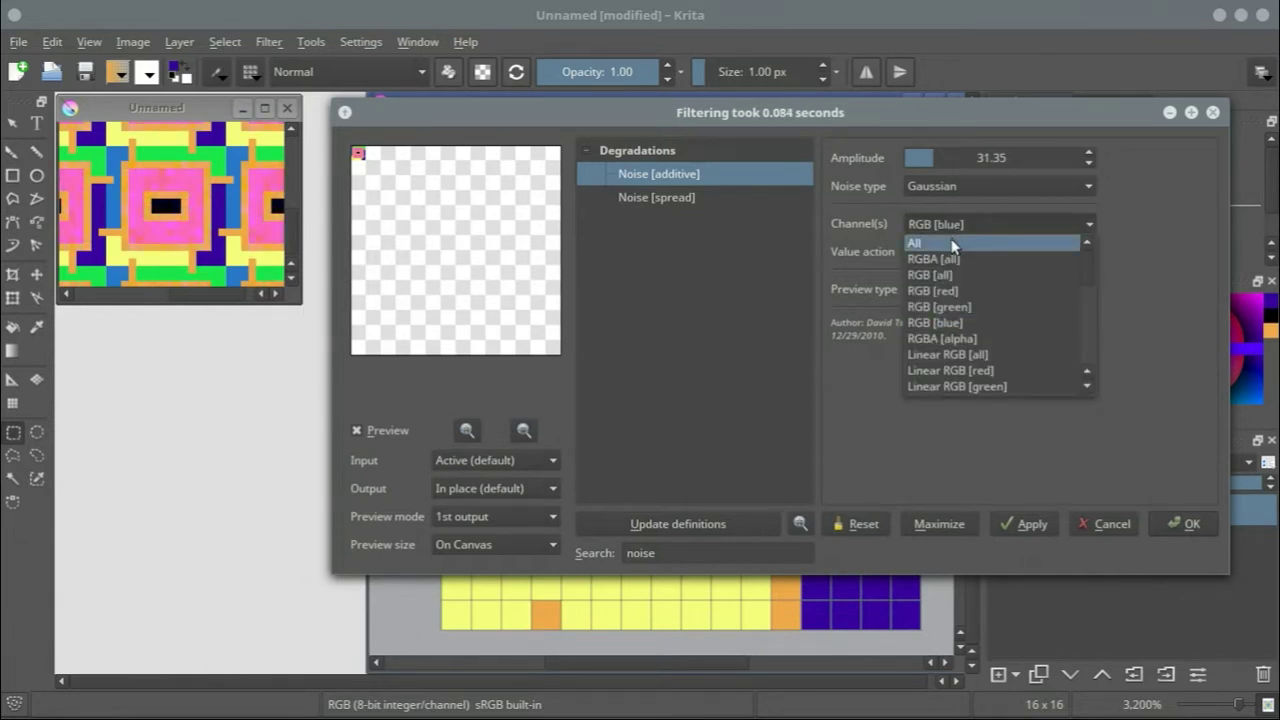
{"action": "left_click", "coordinate": [953, 243]}
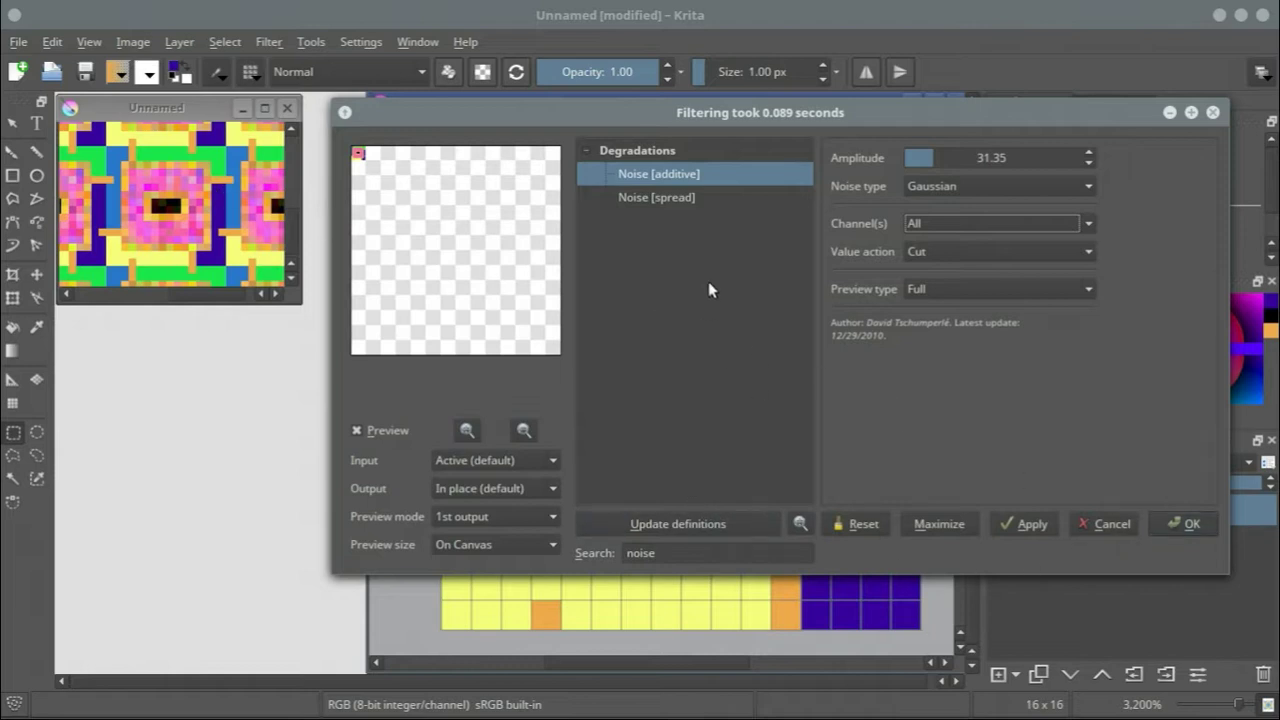
Step: Switch to Noise [spread] and test X- and Y-variations from 0.75 up to 12 and back down
{"action": "left_click", "coordinate": [684, 198]}
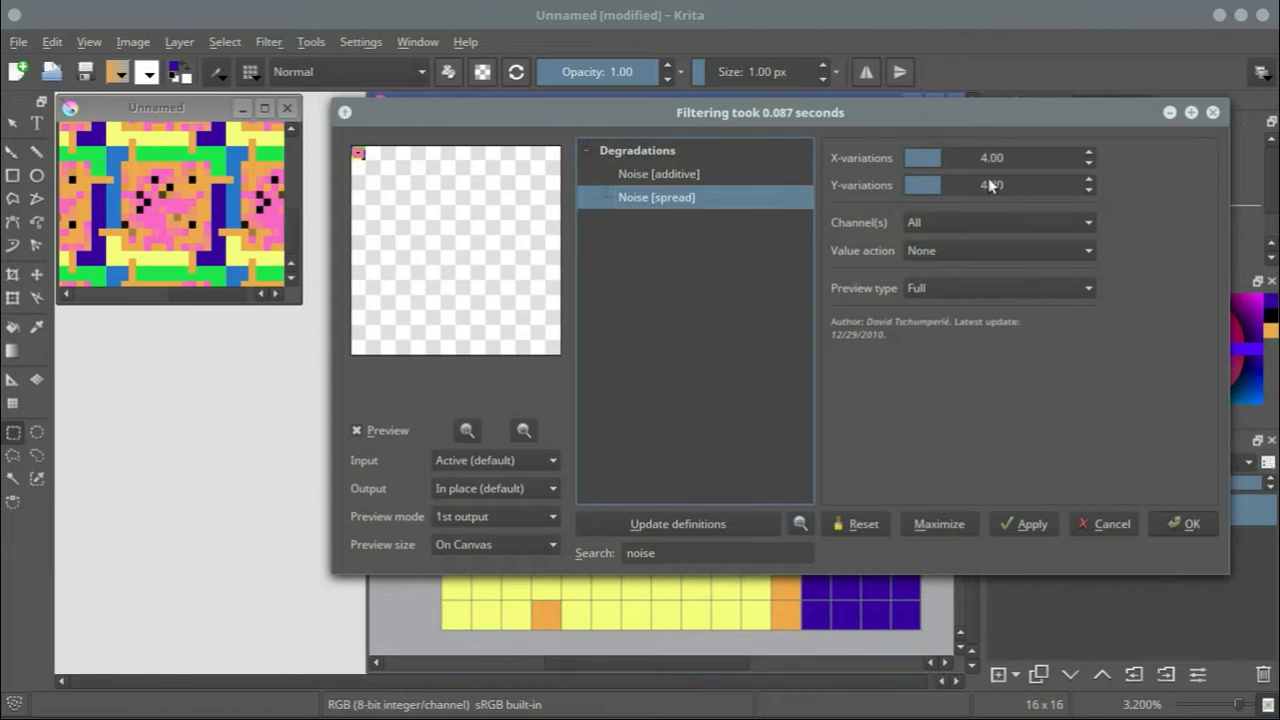
{"action": "left_click_drag", "start_coordinate": [938, 163], "coordinate": [909, 158]}
{"action": "left_click", "coordinate": [922, 187]}
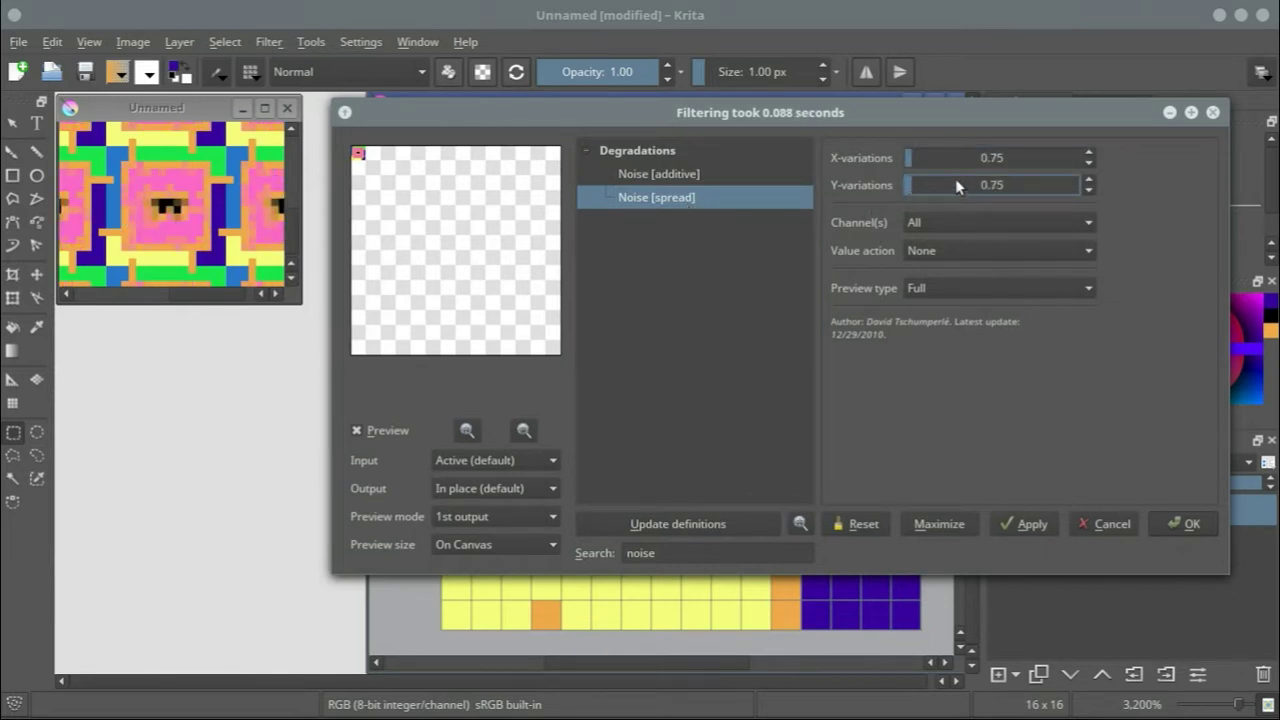
{"action": "left_click_drag", "start_coordinate": [917, 162], "coordinate": [1005, 158]}
{"action": "left_click", "coordinate": [1007, 186]}
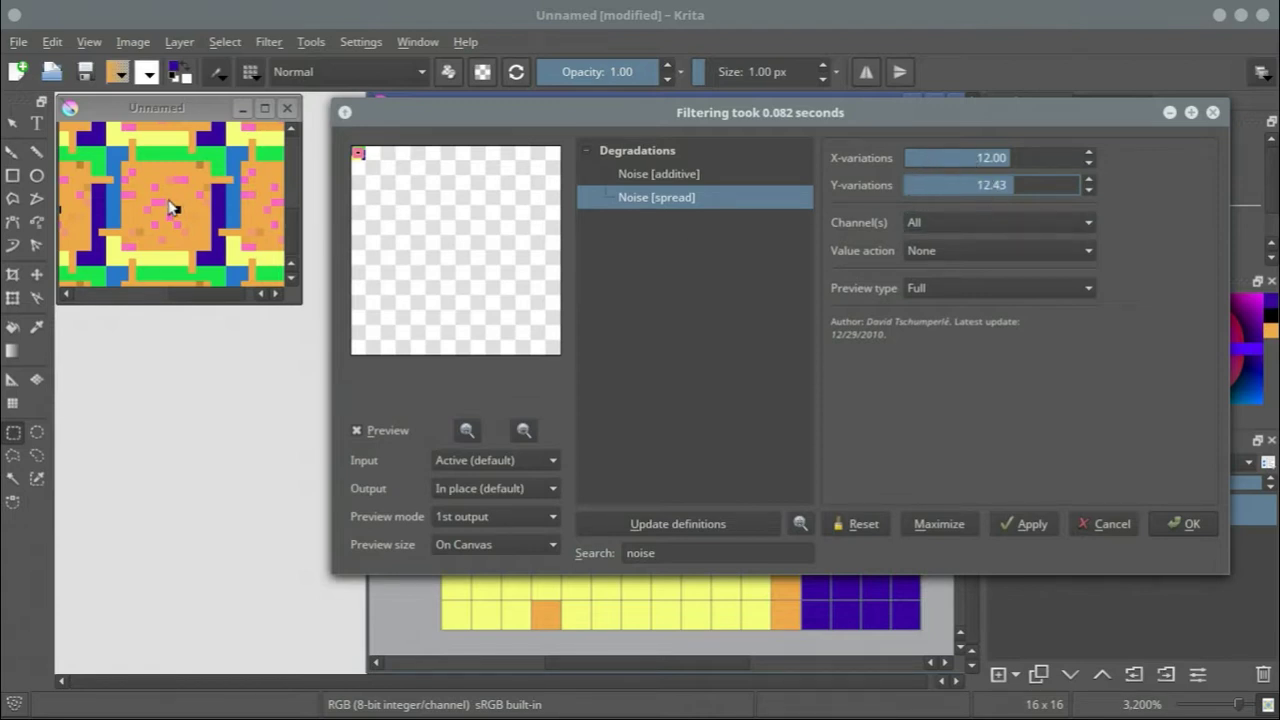
{"action": "left_click_drag", "start_coordinate": [990, 162], "coordinate": [909, 158]}
{"action": "left_click_drag", "start_coordinate": [980, 185], "coordinate": [908, 184]}
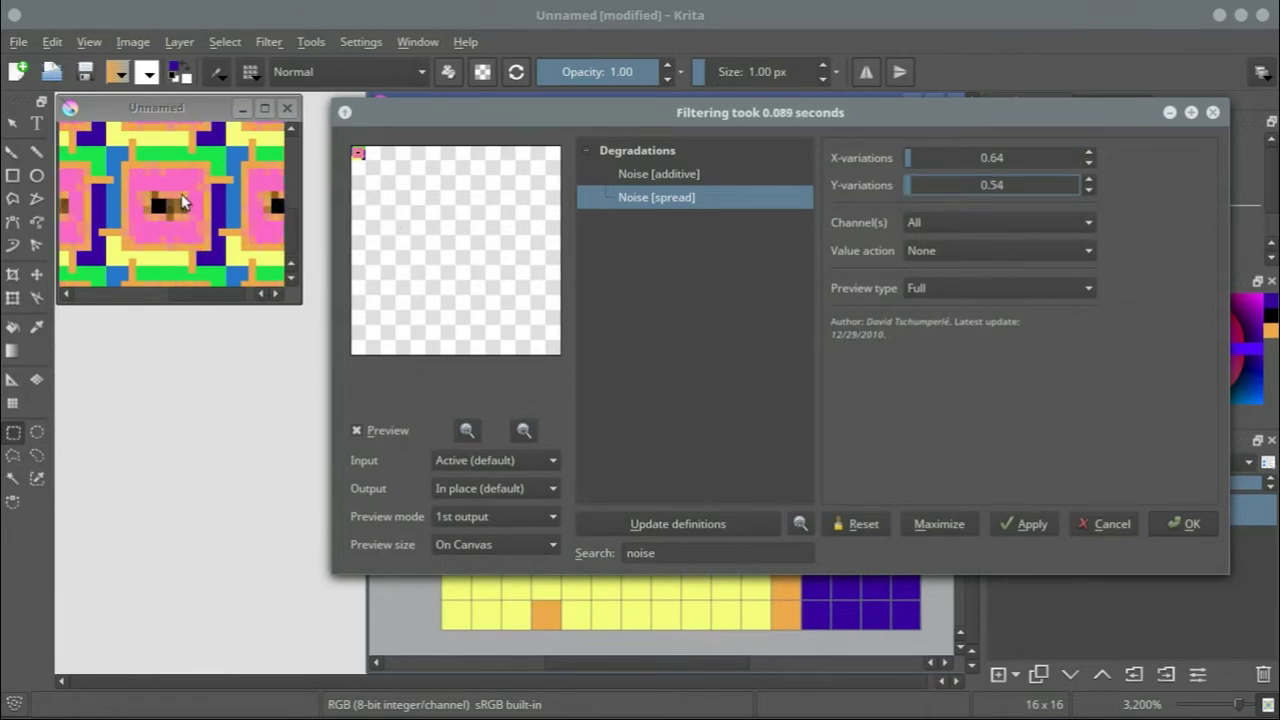
Step: Enter exact X- and Y-variations values of 0.20, committing each with Tab
{"action": "left_click", "coordinate": [912, 158]}
{"action": "type", "text": "2"}
{"action": "left_click", "coordinate": [918, 186]}
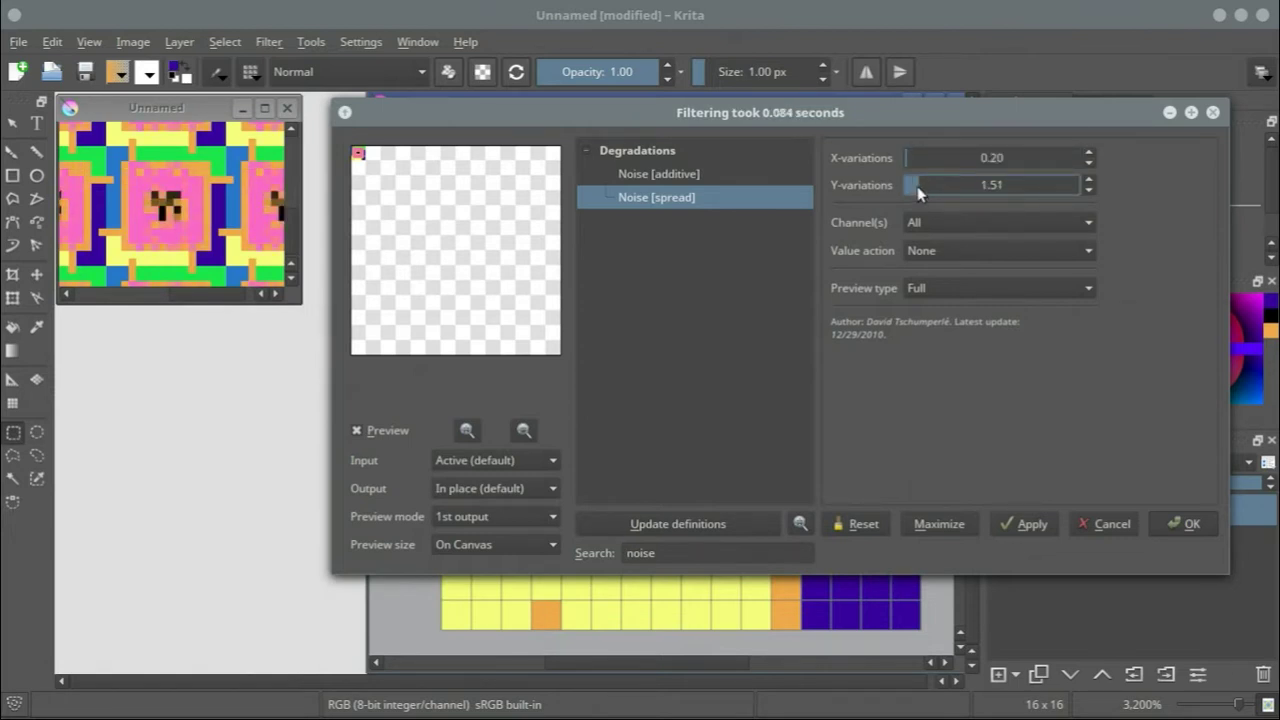
{"action": "type", "text": ".2"}
{"action": "key", "text": "Tab"}
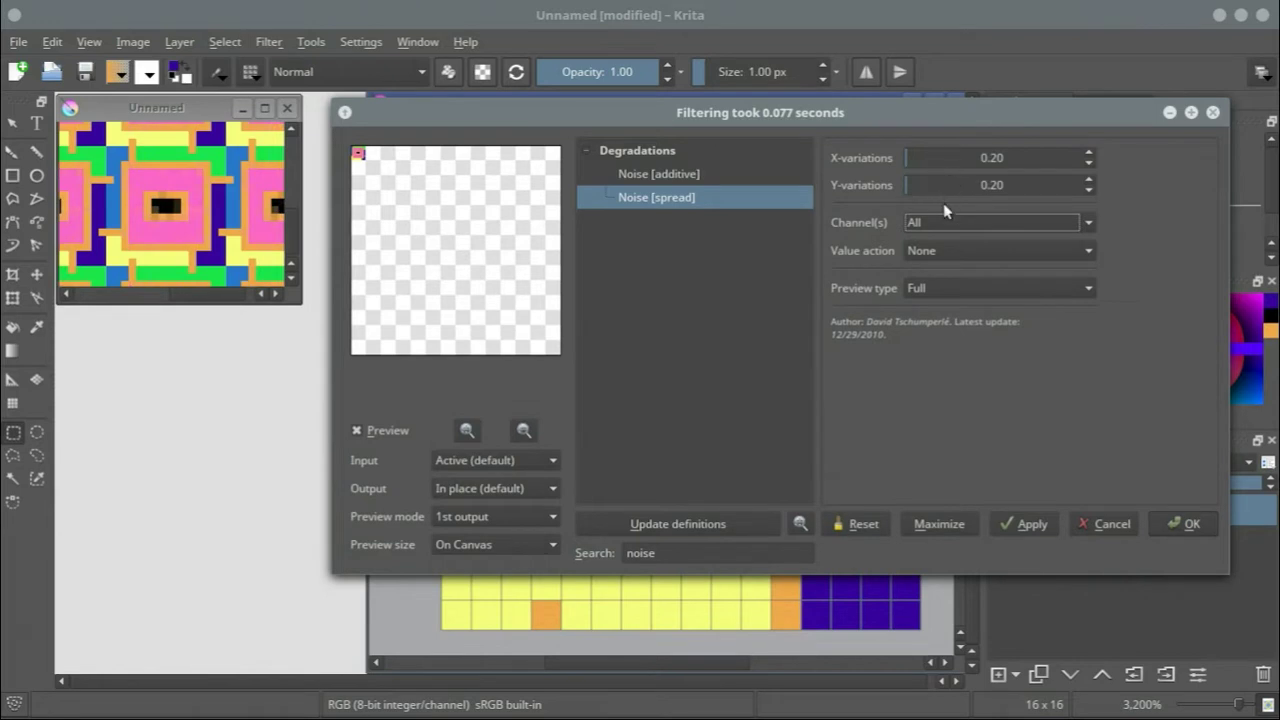
{"action": "left_click", "coordinate": [955, 148]}
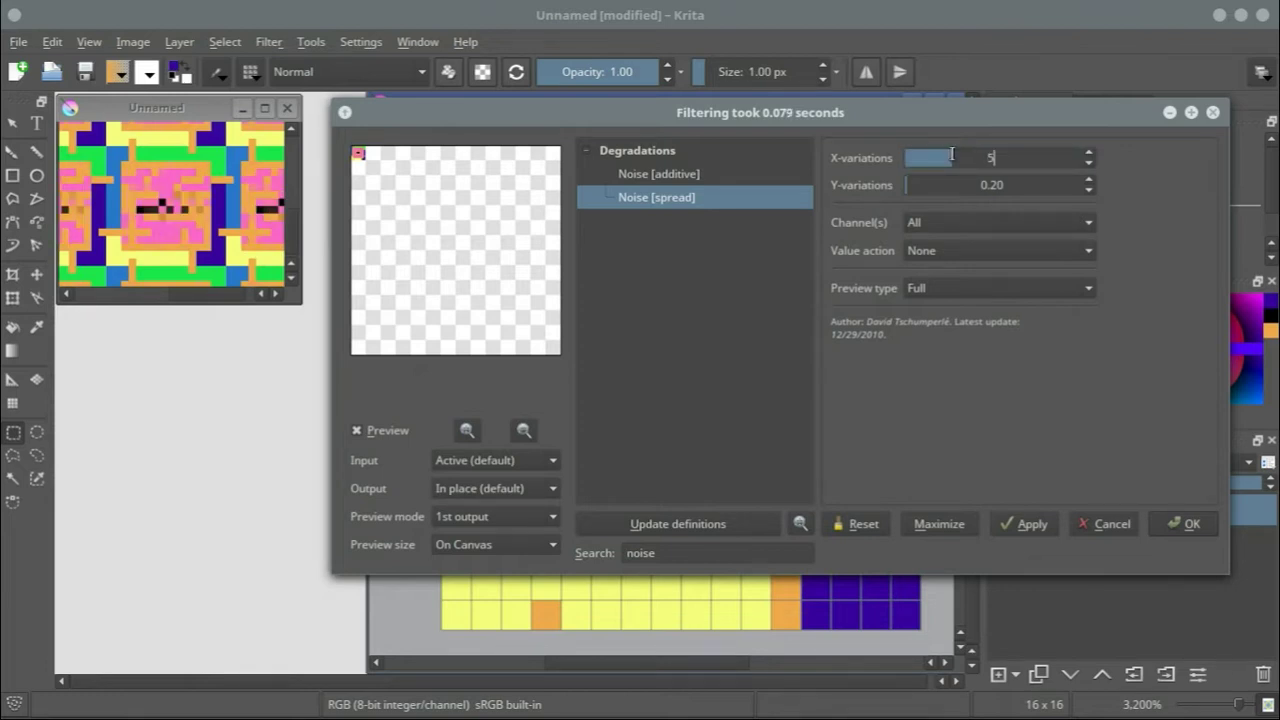
{"action": "key", "text": "Tab"}
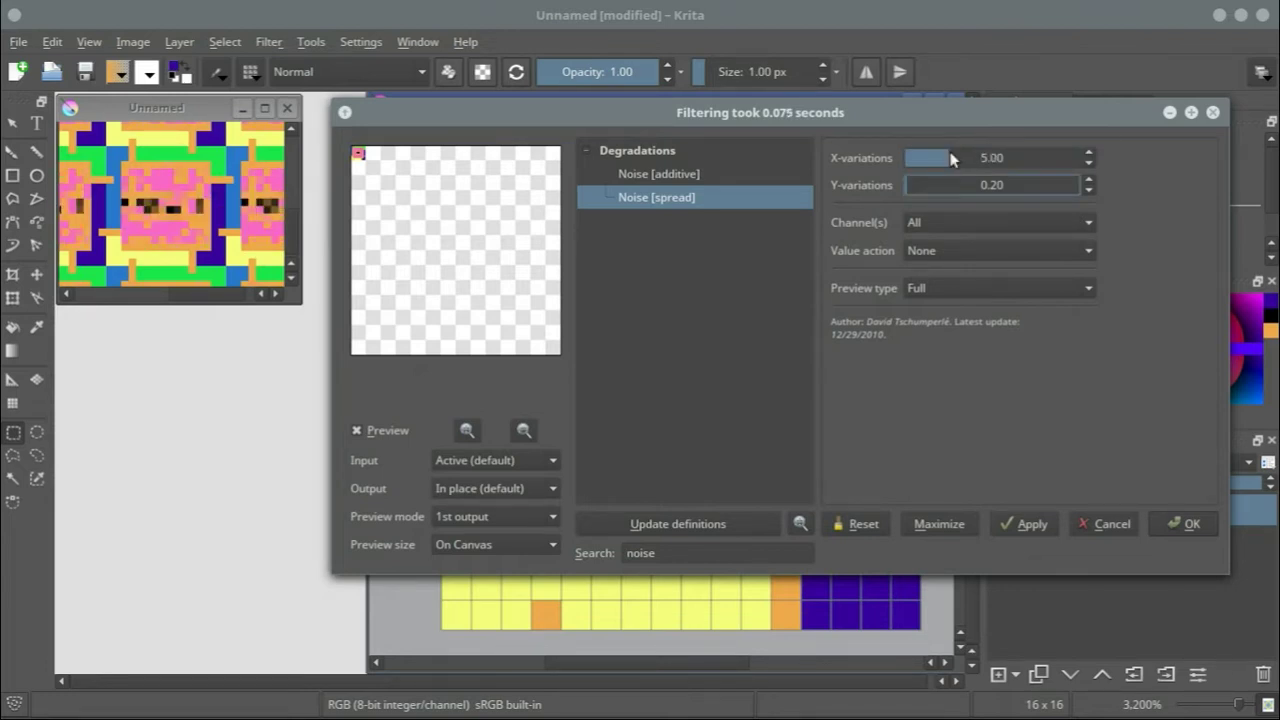
{"action": "key", "text": "shift+Tab"}
{"action": "type", "text": "0.2"}
{"action": "key", "text": "Tab"}
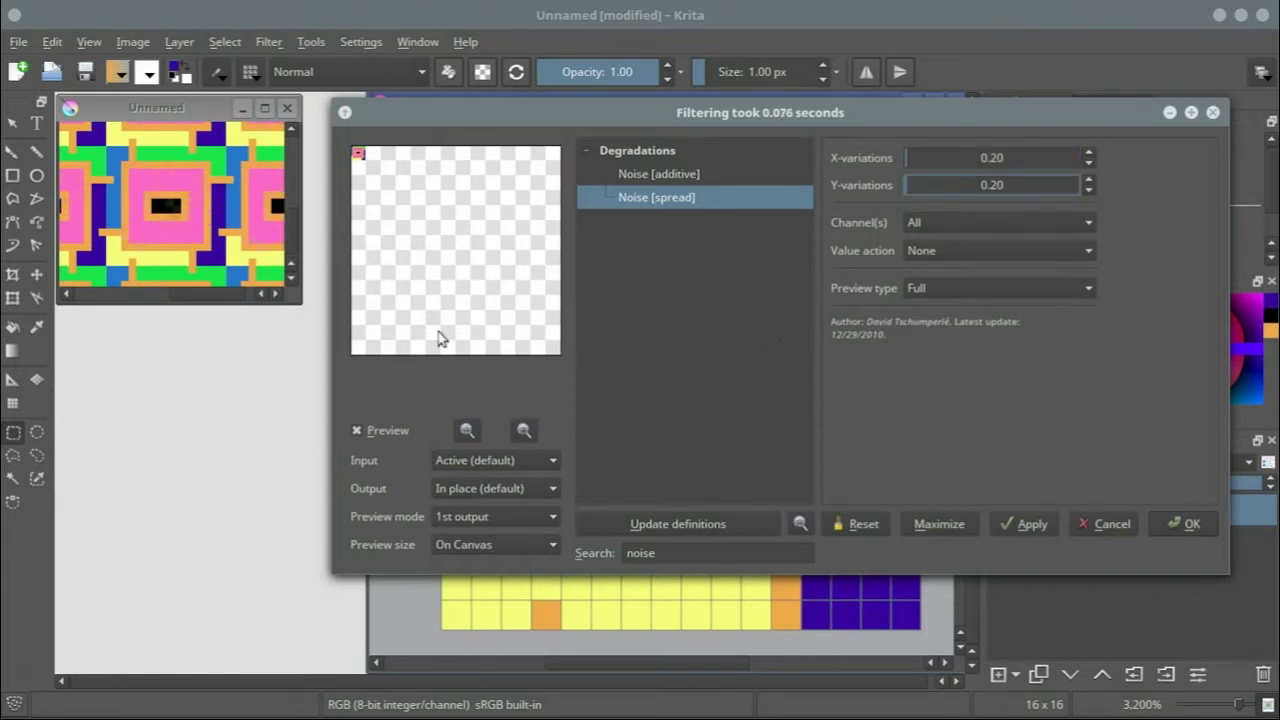
Step: Close G'MIC without applying, deselect, and fill the whole layer with dark blue
{"action": "left_click", "coordinate": [1095, 519]}
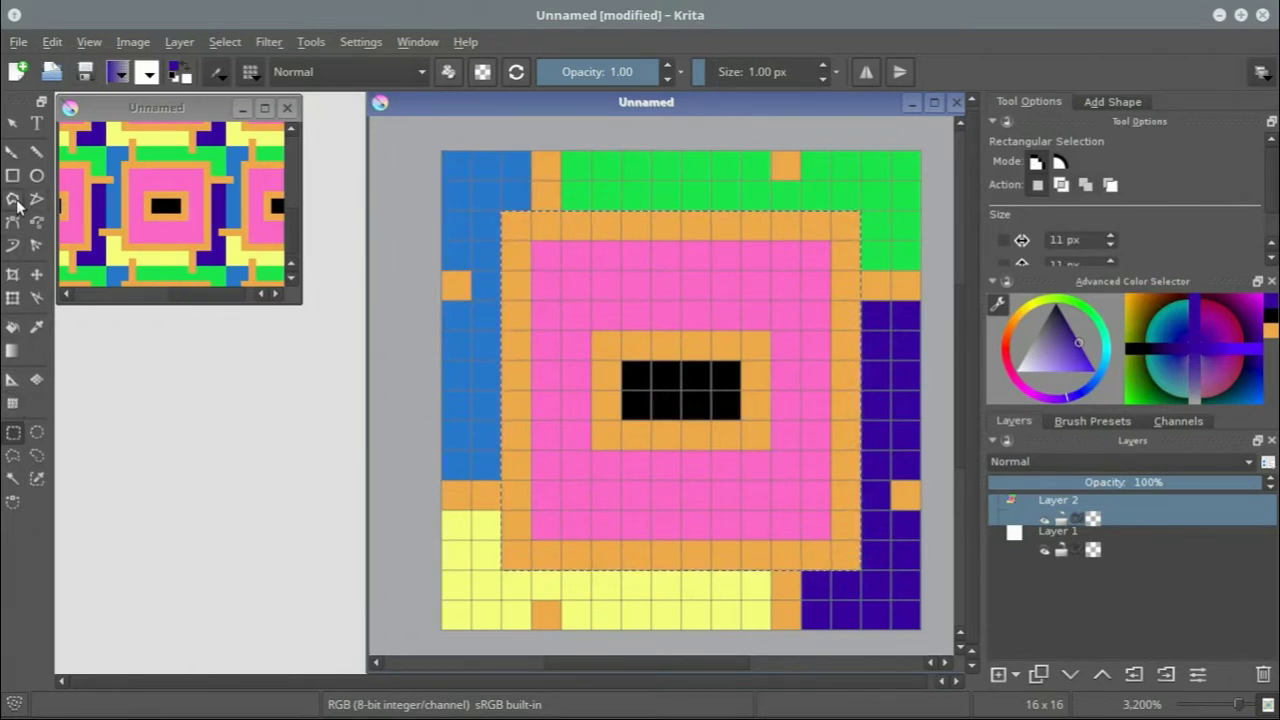
{"action": "left_click", "coordinate": [224, 42]}
{"action": "left_click", "coordinate": [239, 85]}
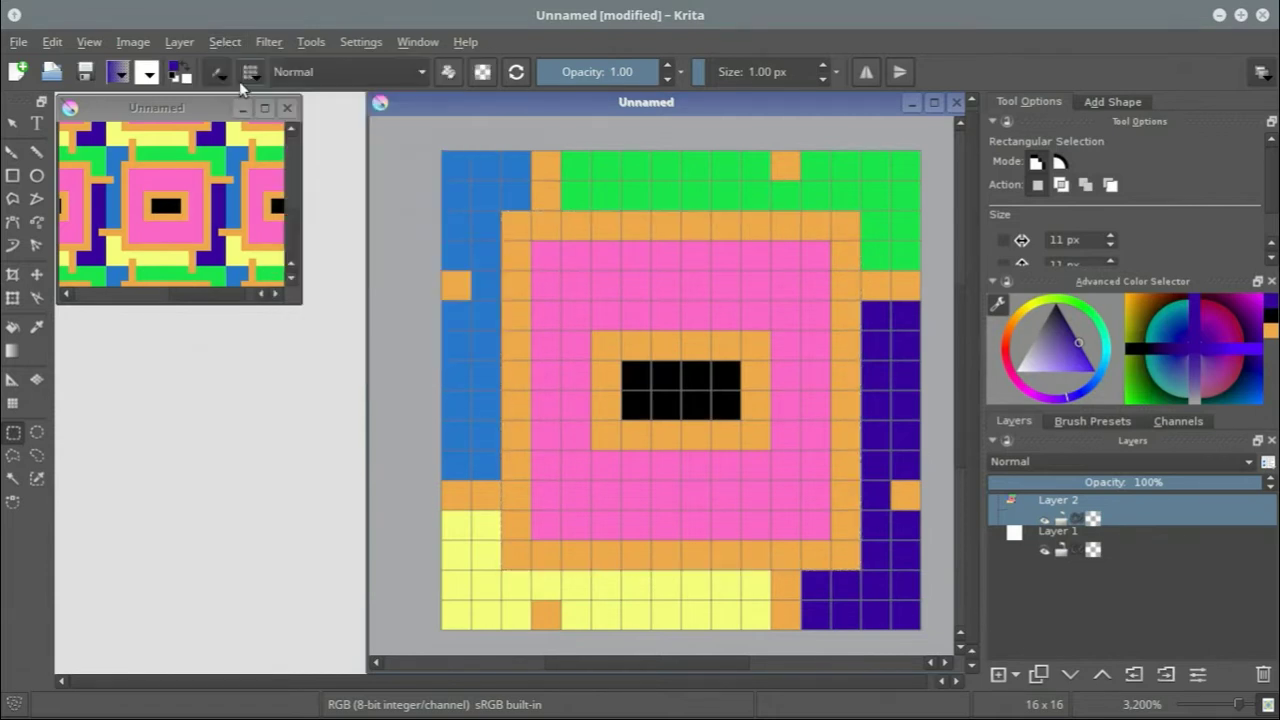
{"action": "left_click", "coordinate": [12, 152]}
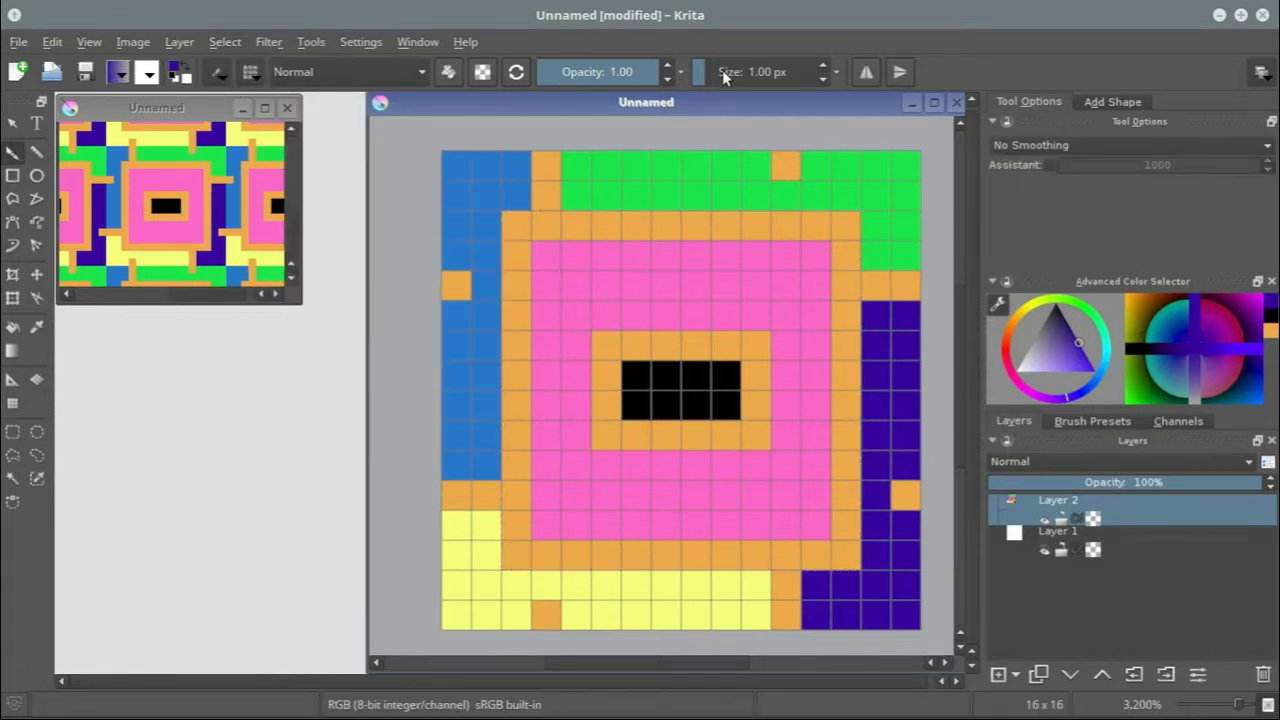
{"action": "left_click_drag", "start_coordinate": [706, 75], "coordinate": [725, 75]}
{"action": "key", "text": "shift+BackSpace"}
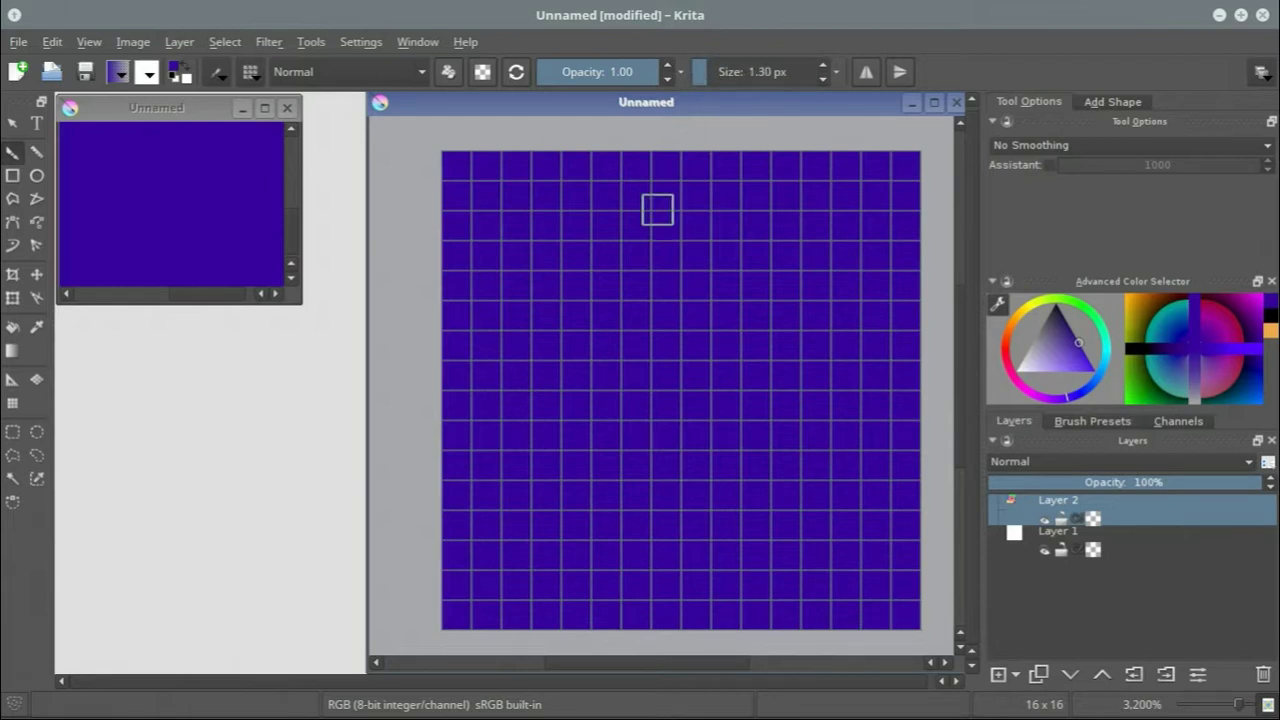
Step: Paint orange blobs along the left and right edges with a 7.45 px brush
{"action": "left_click_drag", "start_coordinate": [706, 69], "coordinate": [715, 72]}
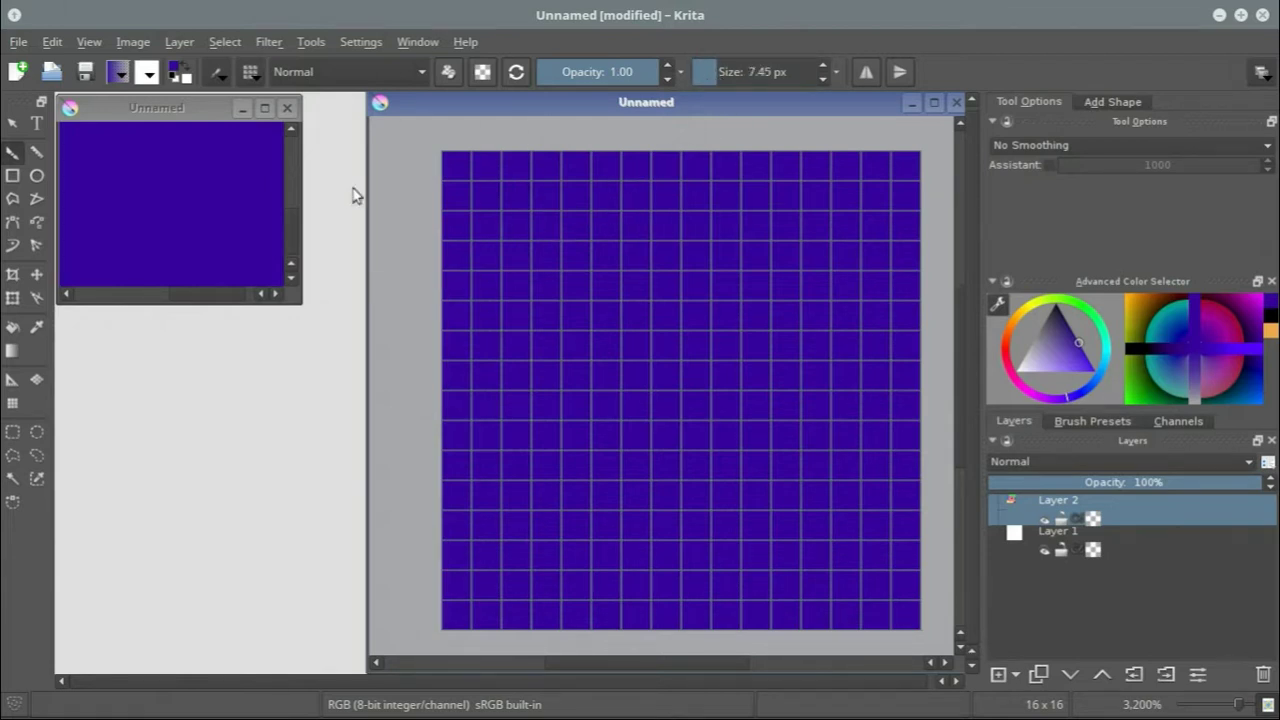
{"action": "right_click", "coordinate": [534, 317]}
{"action": "left_click", "coordinate": [597, 290]}
{"action": "mouse_move", "coordinate": [493, 321]}
{"action": "left_mouse_down"}
{"action": "mouse_move", "coordinate": [478, 328]}
{"action": "mouse_move", "coordinate": [474, 265]}
{"action": "mouse_move", "coordinate": [474, 435]}
{"action": "left_mouse_up"}
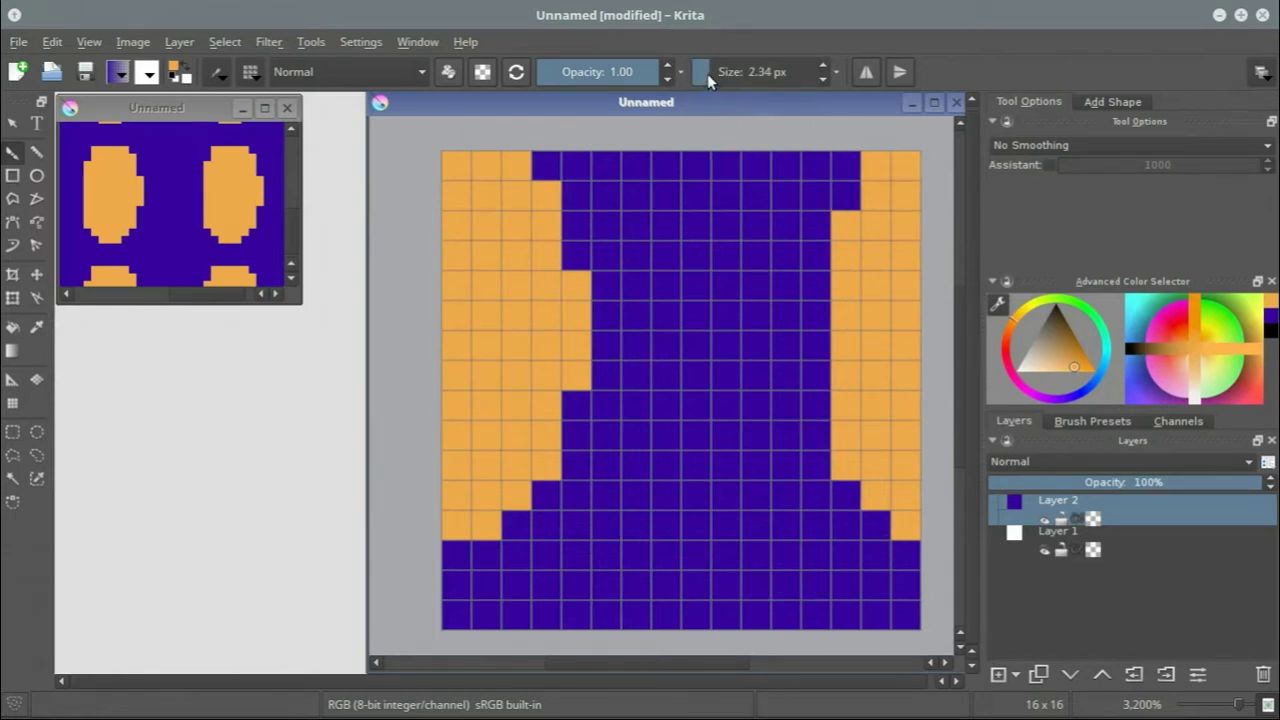
Step: Refill the layer with dark blue and pick a light cyan from the pop-up palette
{"action": "key", "text": "shift+BackSpace"}
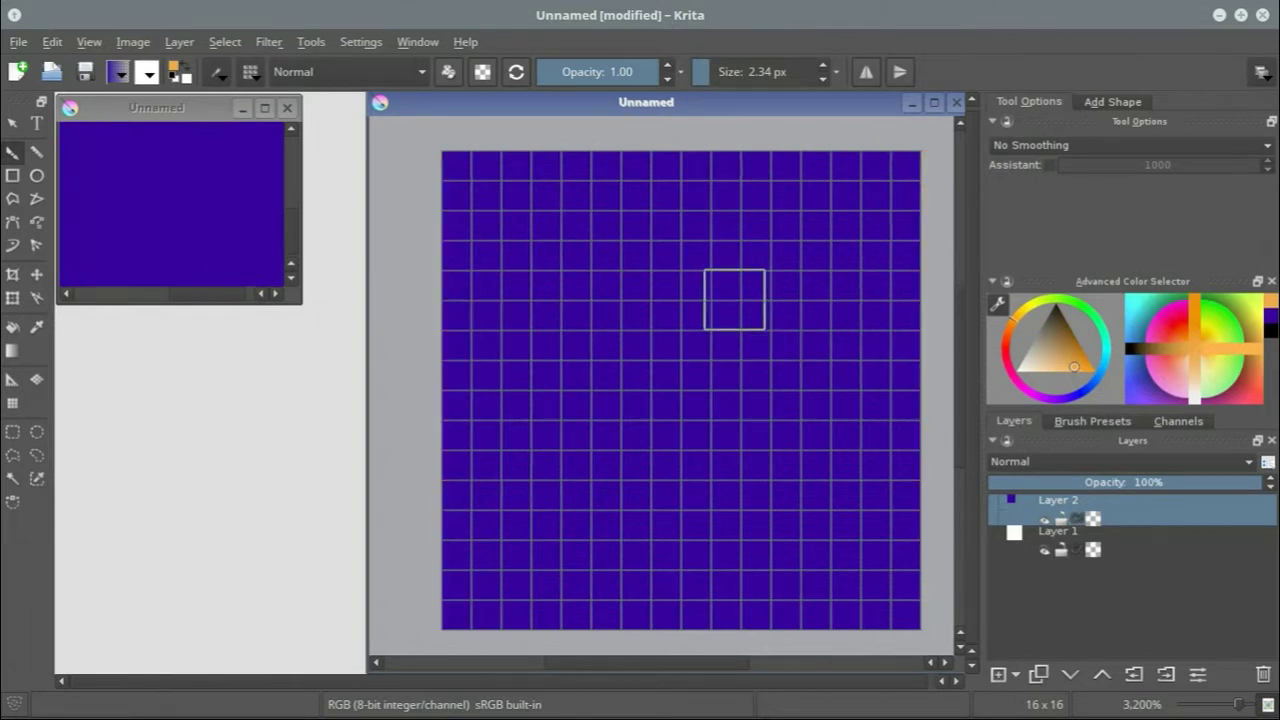
{"action": "right_click", "coordinate": [674, 312]}
{"action": "left_click_drag", "start_coordinate": [733, 352], "coordinate": [734, 316]}
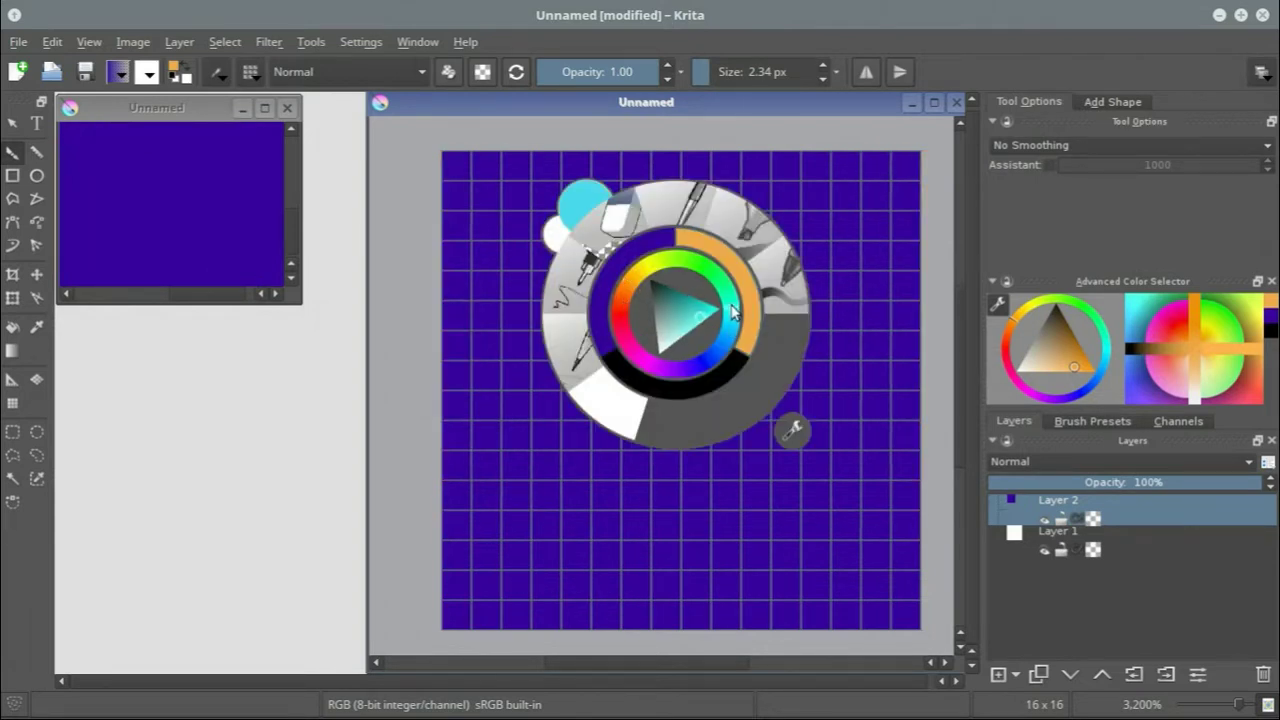
{"action": "left_click", "coordinate": [709, 325]}
{"action": "left_click", "coordinate": [846, 276]}
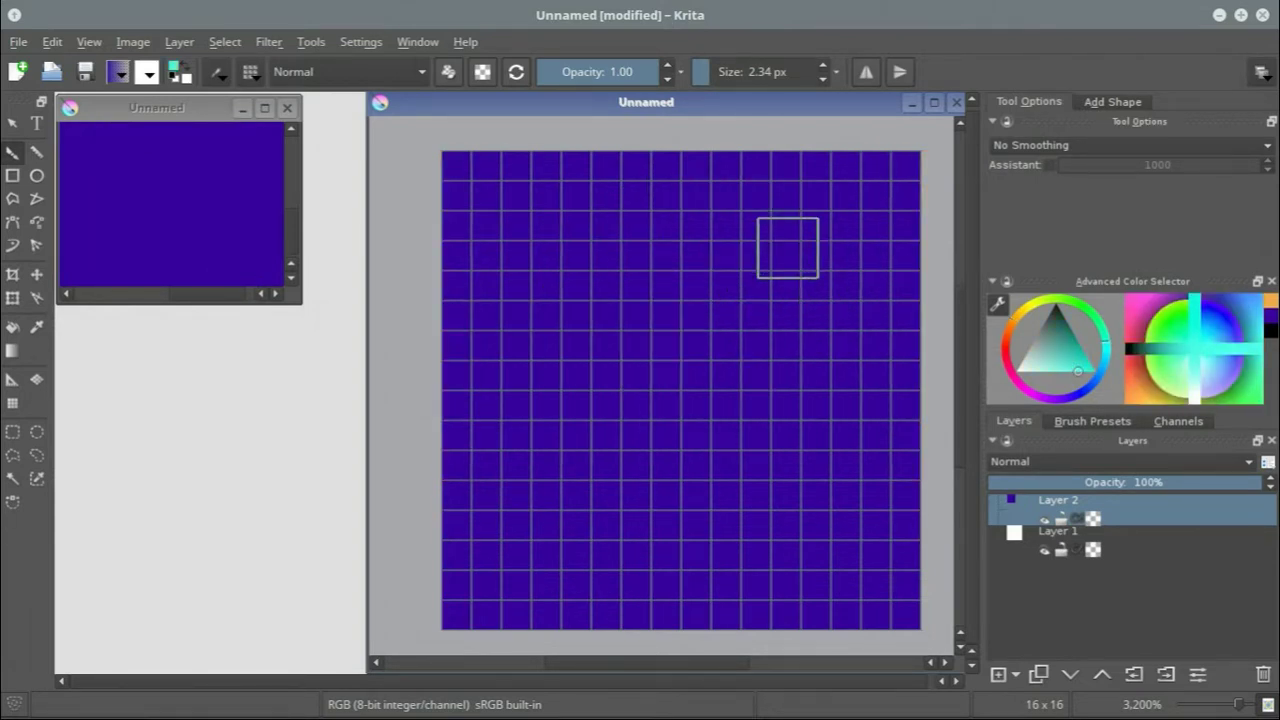
Step: Set the brush size to 1 px and zoom back in to 3200%
{"action": "left_click", "coordinate": [706, 76]}
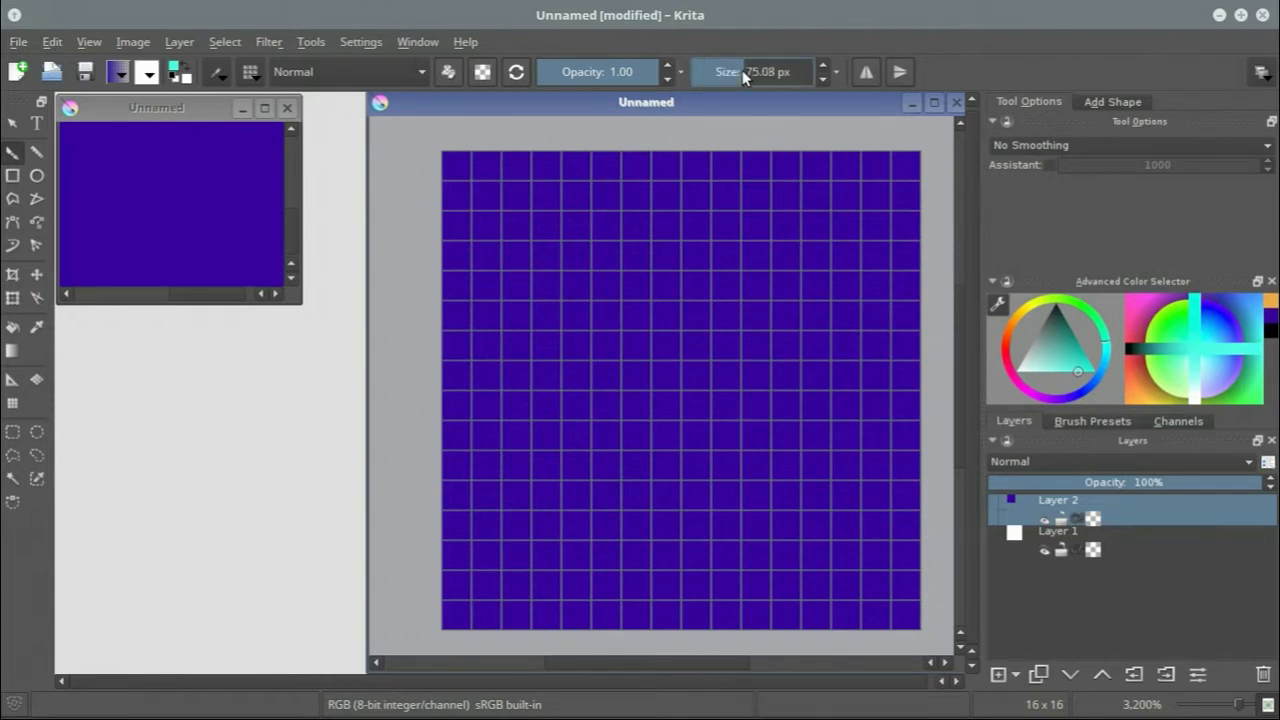
{"action": "key", "text": "1"}
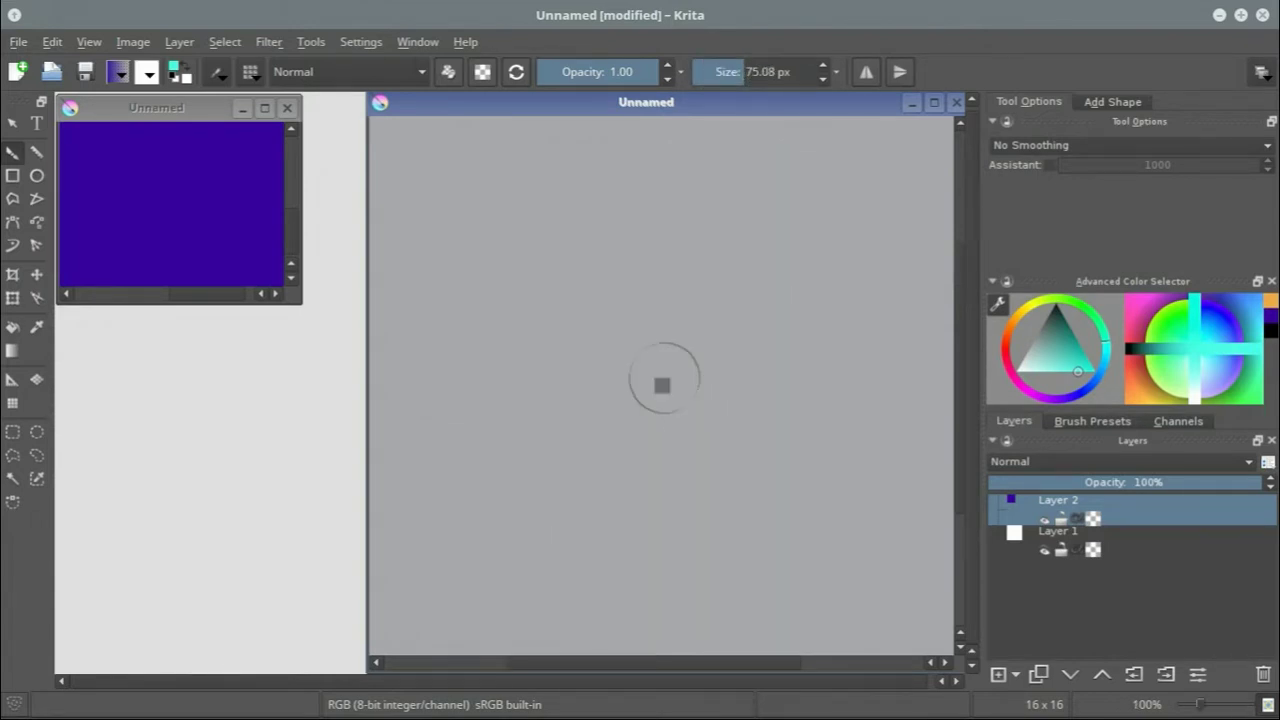
{"action": "left_click", "coordinate": [740, 67]}
{"action": "type", "text": "1"}
{"action": "key", "text": "Return"}
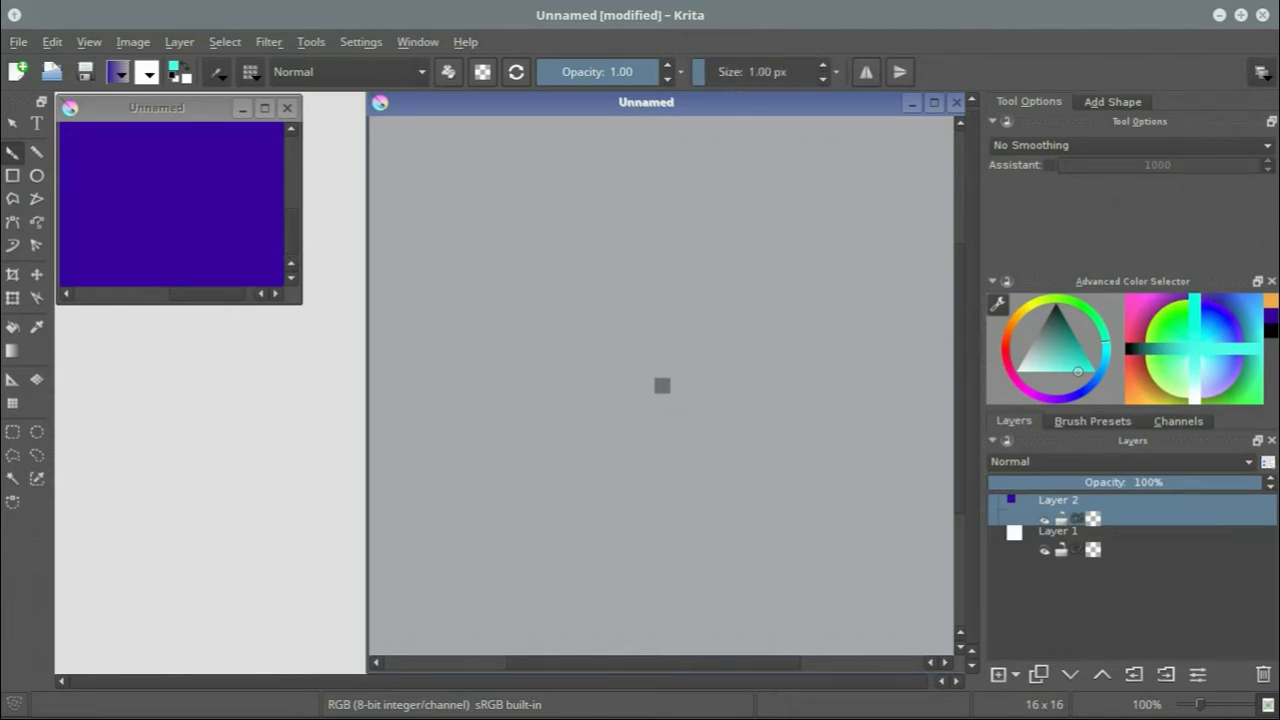
{"action": "scroll", "coordinate": [650, 370], "scroll_direction": "up", "scroll_amount": 10}
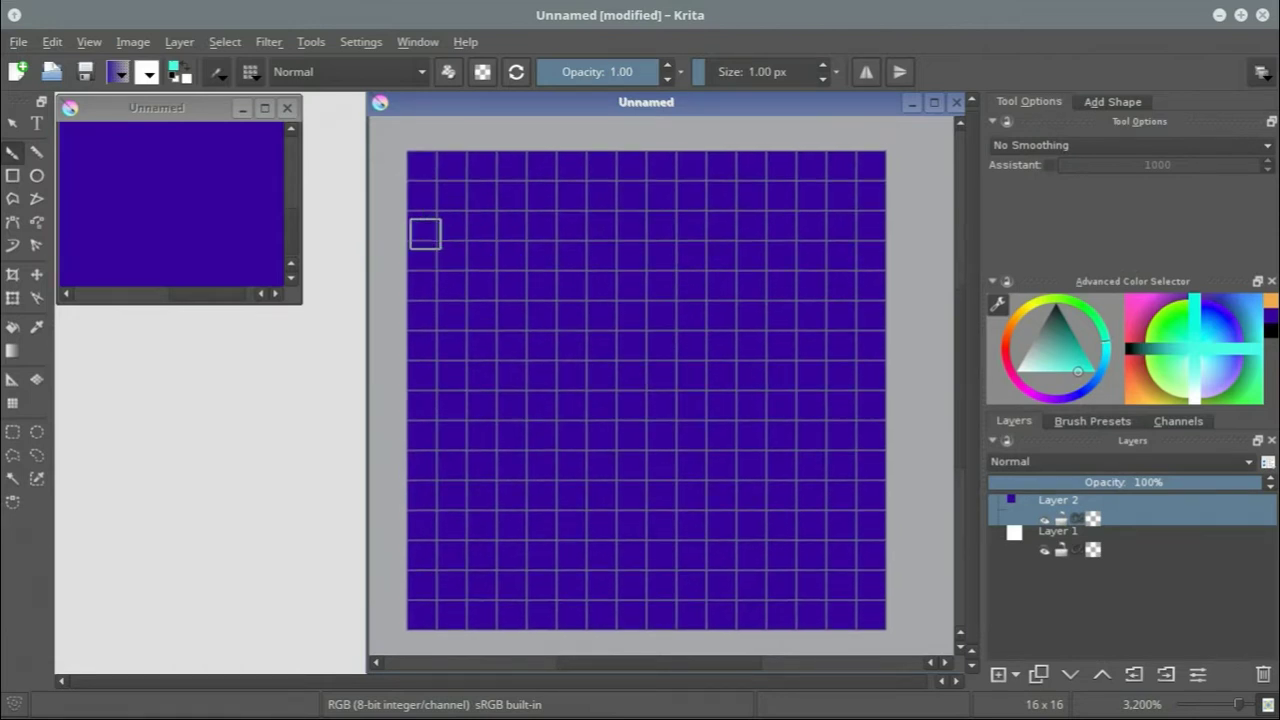
Step: Paint wavy cyan grain lines through the top half of the tile, rows 1 to 7
{"action": "mouse_move", "coordinate": [402, 226]}
{"action": "left_mouse_down"}
{"action": "mouse_move", "coordinate": [470, 227]}
{"action": "mouse_move", "coordinate": [511, 200]}
{"action": "mouse_move", "coordinate": [591, 182]}
{"action": "mouse_move", "coordinate": [692, 180]}
{"action": "mouse_move", "coordinate": [860, 222]}
{"action": "left_mouse_up"}
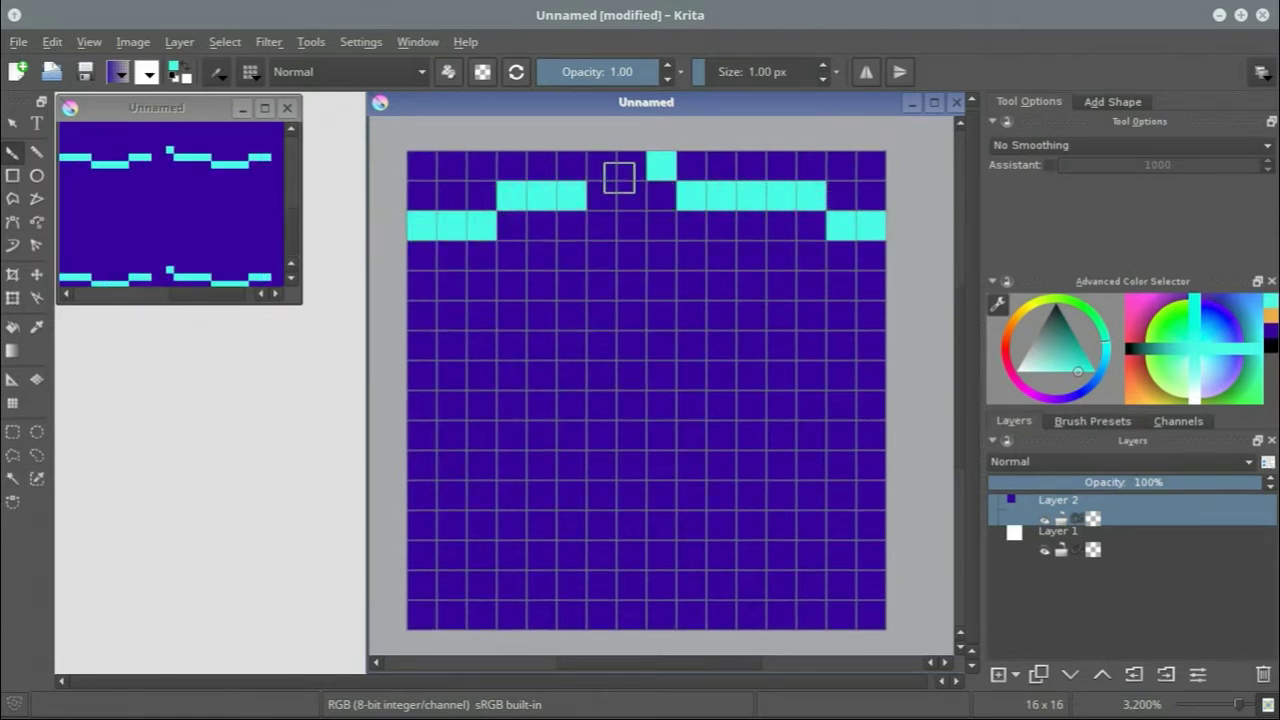
{"action": "left_click_drag", "start_coordinate": [617, 175], "coordinate": [601, 198]}
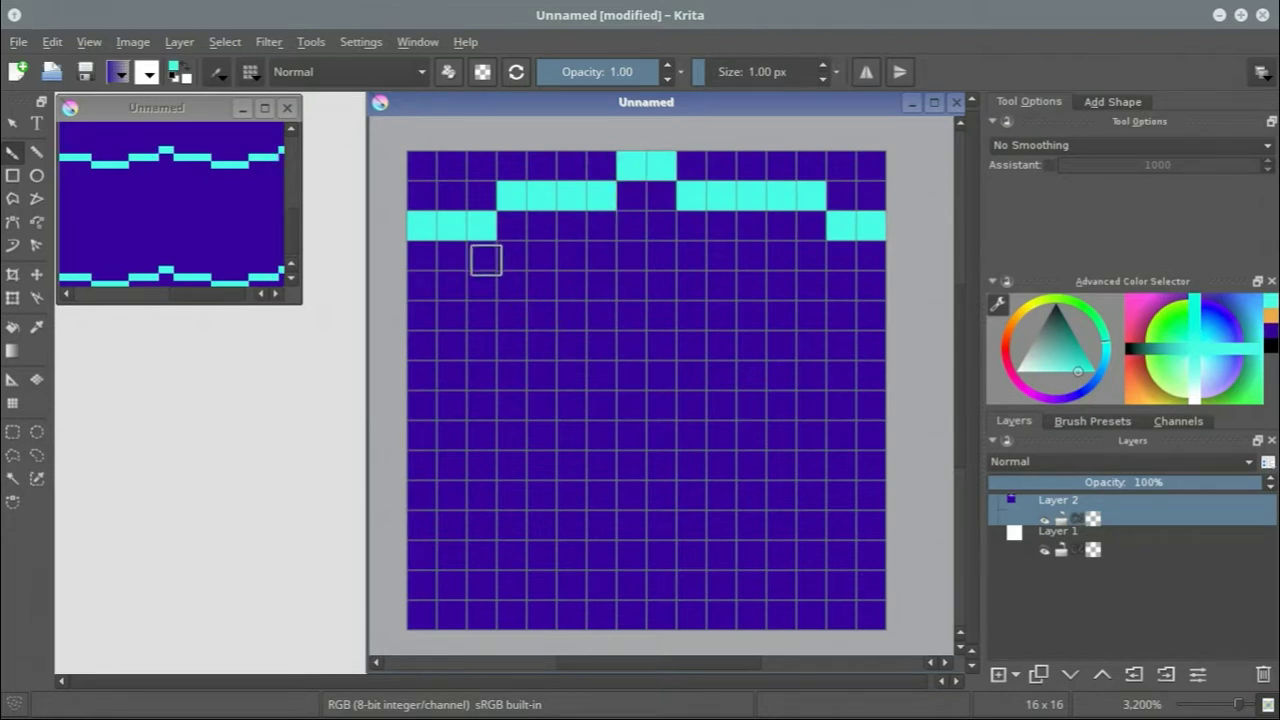
{"action": "mouse_move", "coordinate": [485, 260]}
{"action": "left_mouse_down"}
{"action": "mouse_move", "coordinate": [528, 298]}
{"action": "mouse_move", "coordinate": [520, 312]}
{"action": "mouse_move", "coordinate": [608, 316]}
{"action": "left_mouse_up"}
{"action": "left_click", "coordinate": [635, 287]}
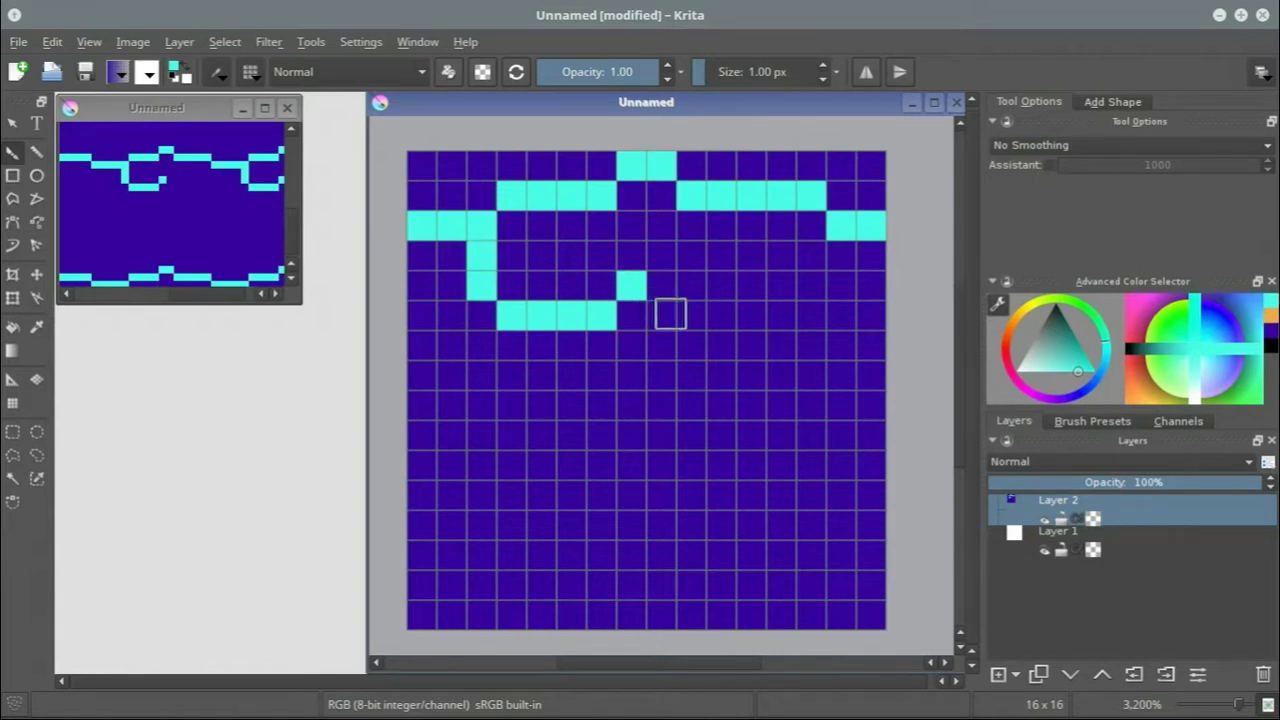
{"action": "left_click", "coordinate": [668, 318]}
{"action": "left_click", "coordinate": [698, 348]}
{"action": "left_click", "coordinate": [726, 348]}
{"action": "left_click", "coordinate": [722, 376]}
{"action": "left_click_drag", "start_coordinate": [812, 346], "coordinate": [871, 256]}
{"action": "left_click", "coordinate": [781, 376]}
{"action": "left_click", "coordinate": [751, 376]}
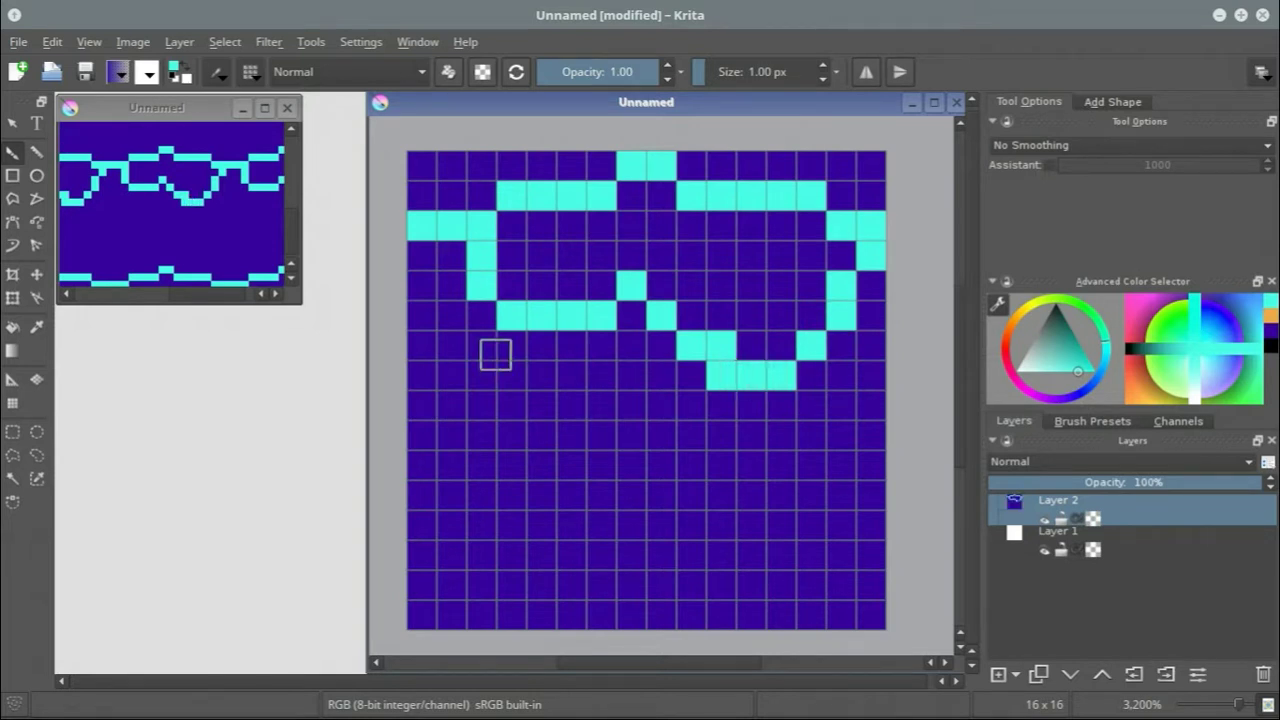
Step: Paint cyan grain lines through rows 9 to 16, wrapping across the left, right and bottom edges
{"action": "mouse_move", "coordinate": [698, 406]}
{"action": "left_mouse_down"}
{"action": "mouse_move", "coordinate": [621, 444]}
{"action": "mouse_move", "coordinate": [572, 440]}
{"action": "mouse_move", "coordinate": [479, 401]}
{"action": "mouse_move", "coordinate": [420, 420]}
{"action": "left_mouse_up"}
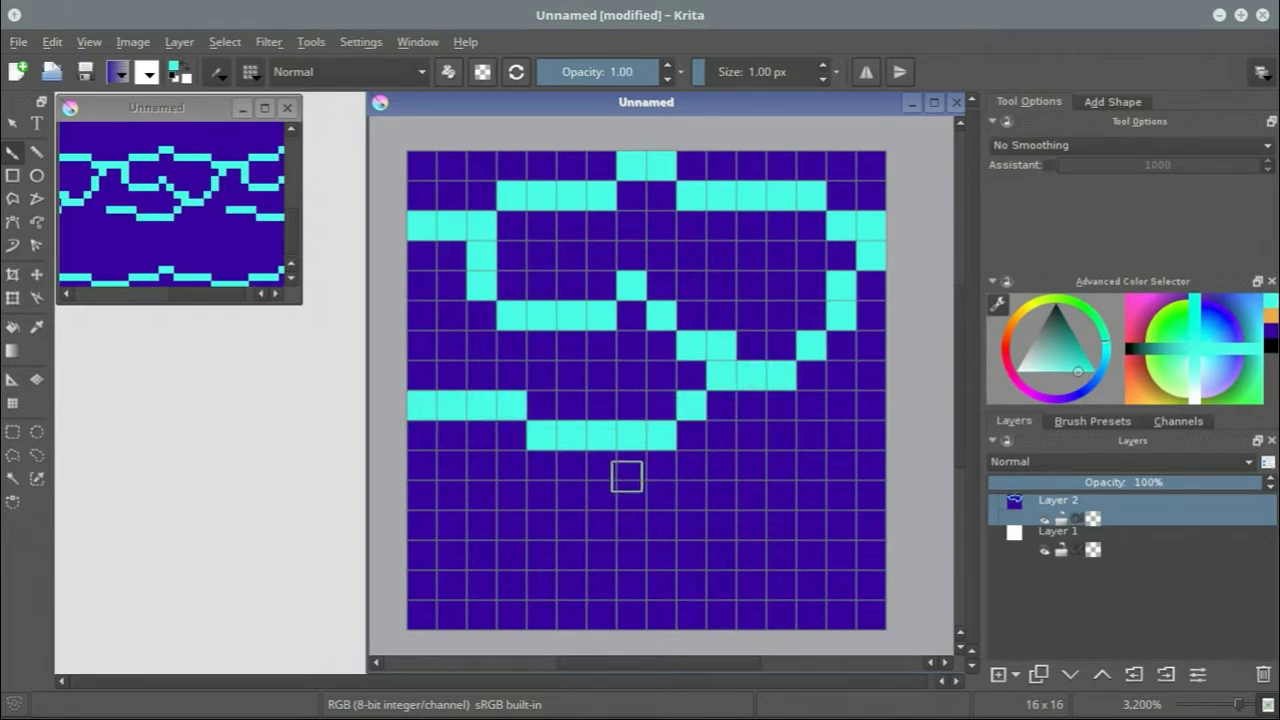
{"action": "mouse_move", "coordinate": [614, 469]}
{"action": "left_mouse_down"}
{"action": "mouse_move", "coordinate": [686, 506]}
{"action": "mouse_move", "coordinate": [873, 503]}
{"action": "left_mouse_up"}
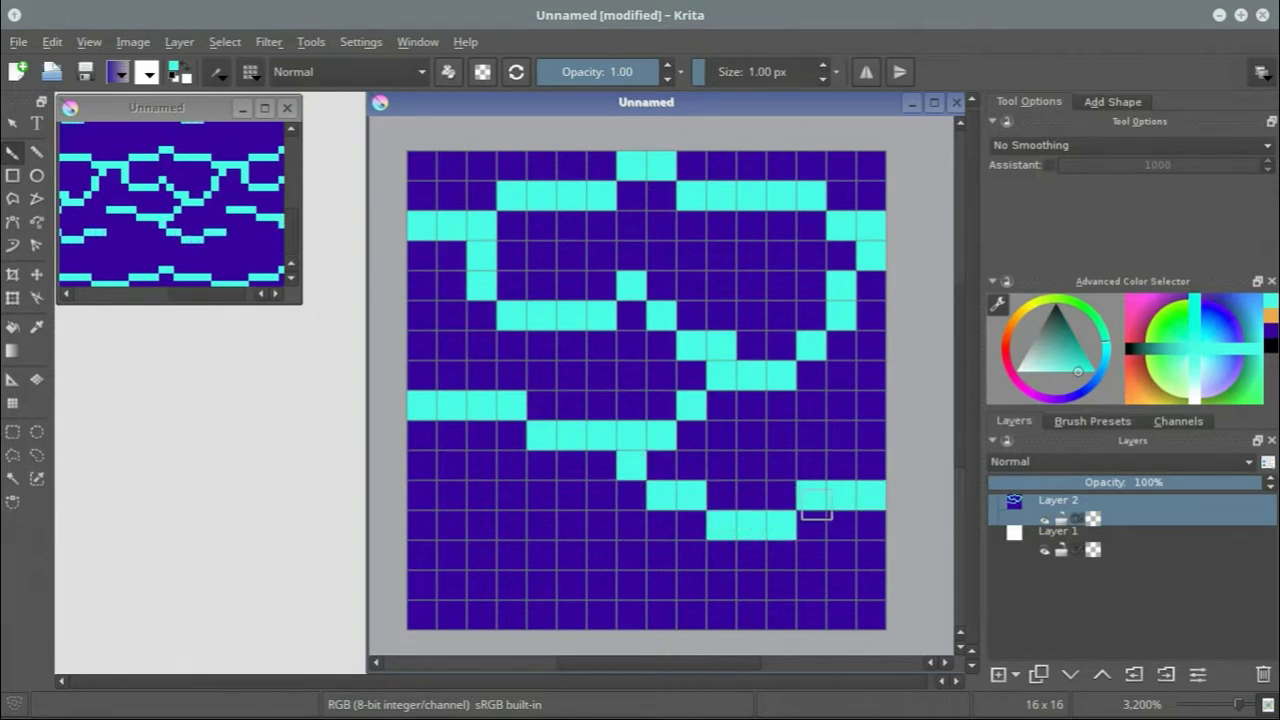
{"action": "mouse_move", "coordinate": [634, 517]}
{"action": "left_mouse_down"}
{"action": "mouse_move", "coordinate": [505, 543]}
{"action": "mouse_move", "coordinate": [463, 575]}
{"action": "mouse_move", "coordinate": [401, 588]}
{"action": "left_mouse_up"}
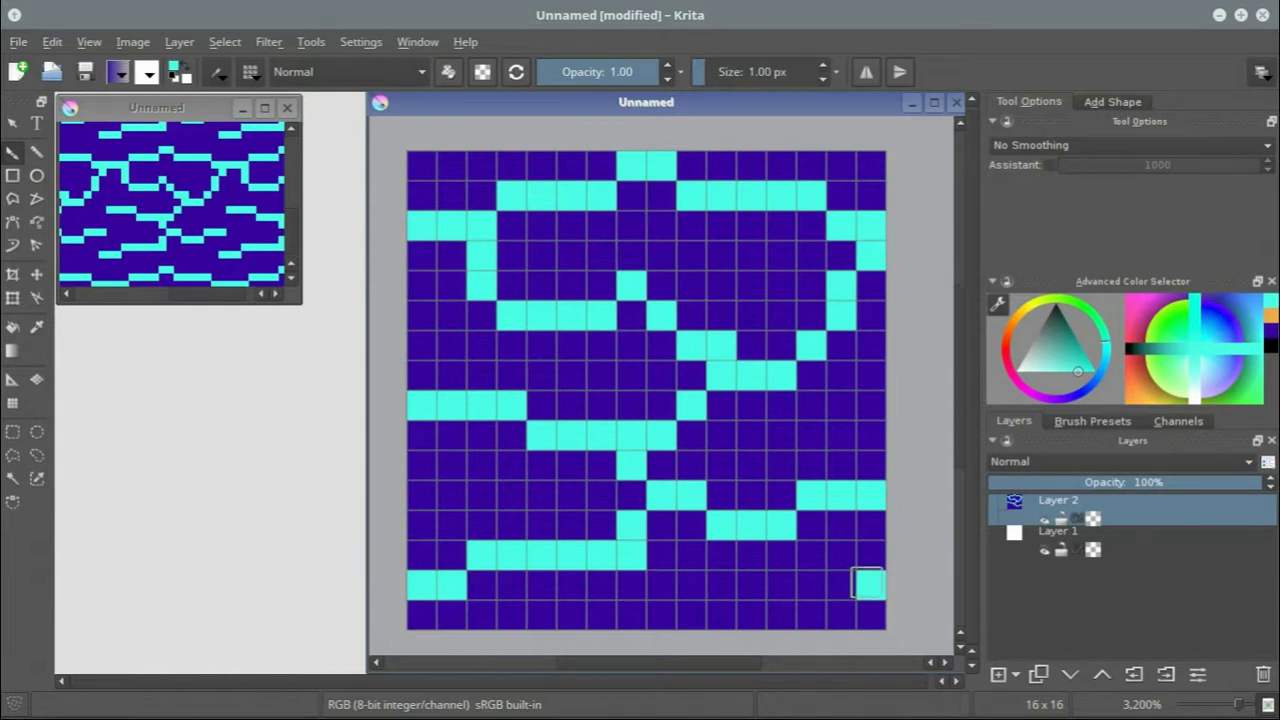
{"action": "left_click_drag", "start_coordinate": [843, 586], "coordinate": [810, 586]}
{"action": "left_click", "coordinate": [782, 612]}
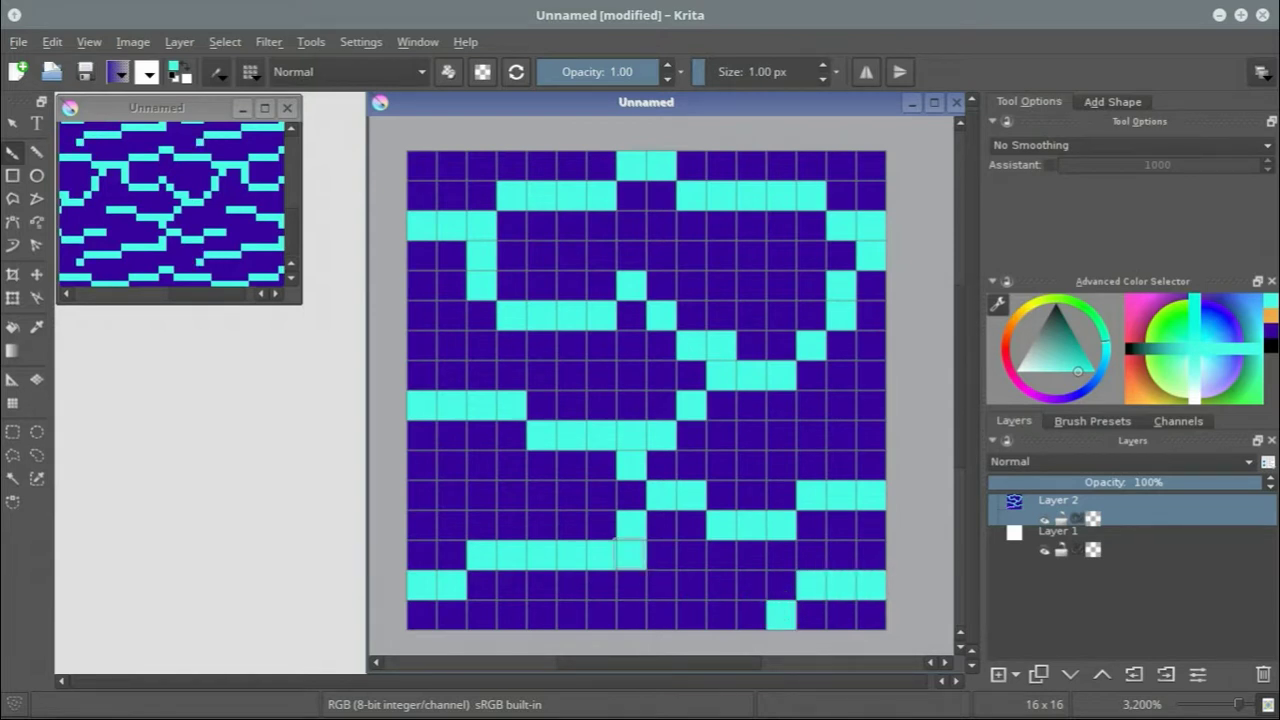
{"action": "left_click", "coordinate": [752, 640]}
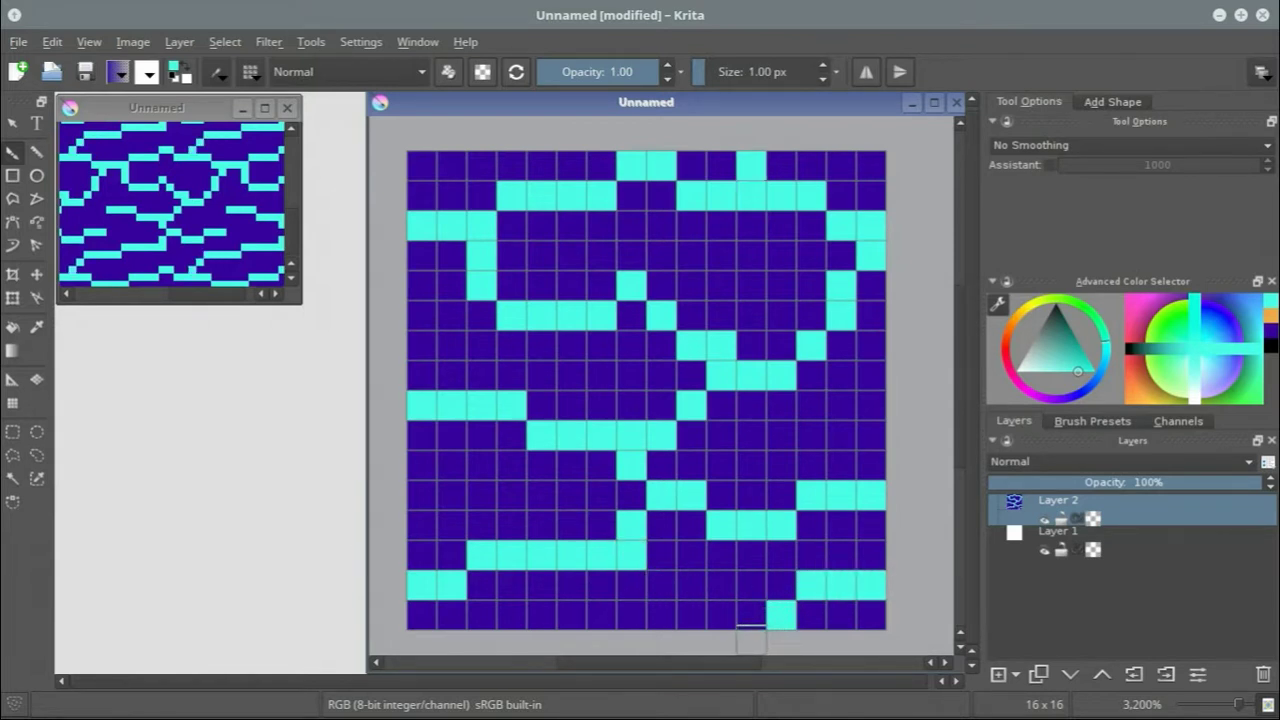
Step: In the tiled view, add cyan pixels in row 10 and cover two stray pixels with dark purple
{"action": "left_click", "coordinate": [170, 215]}
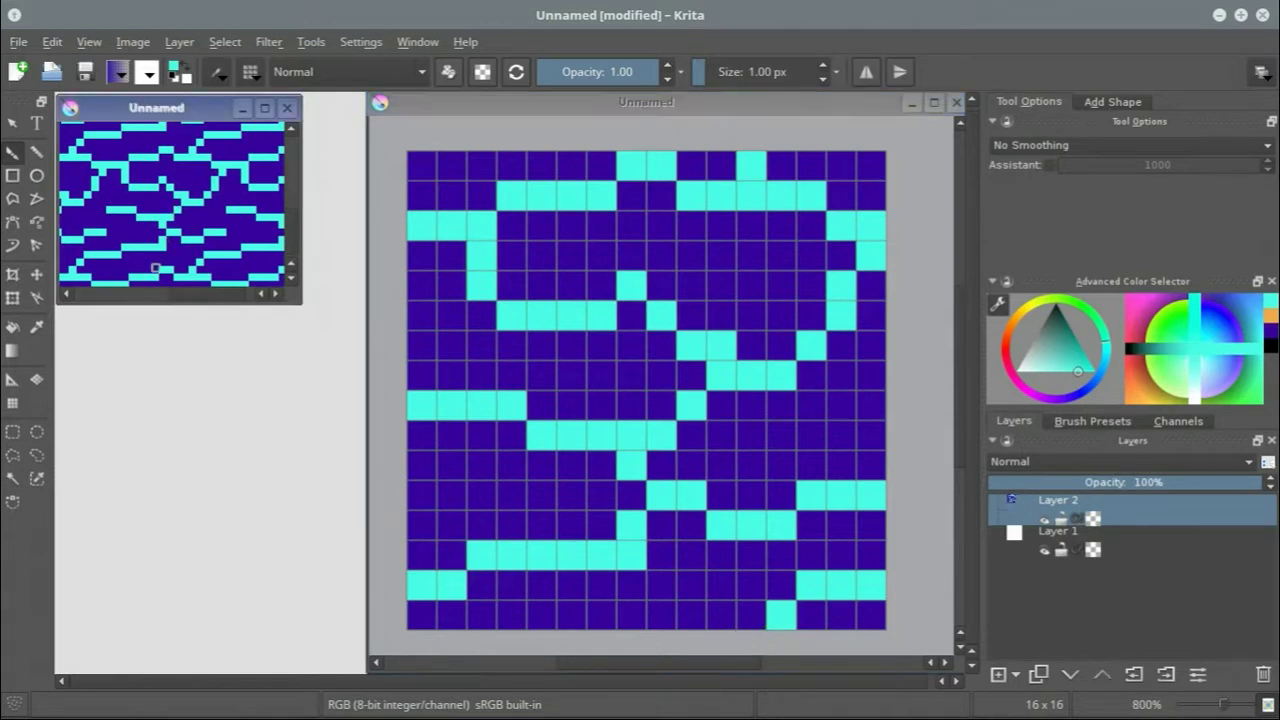
{"action": "left_click_drag", "start_coordinate": [170, 215], "coordinate": [323, 281]}
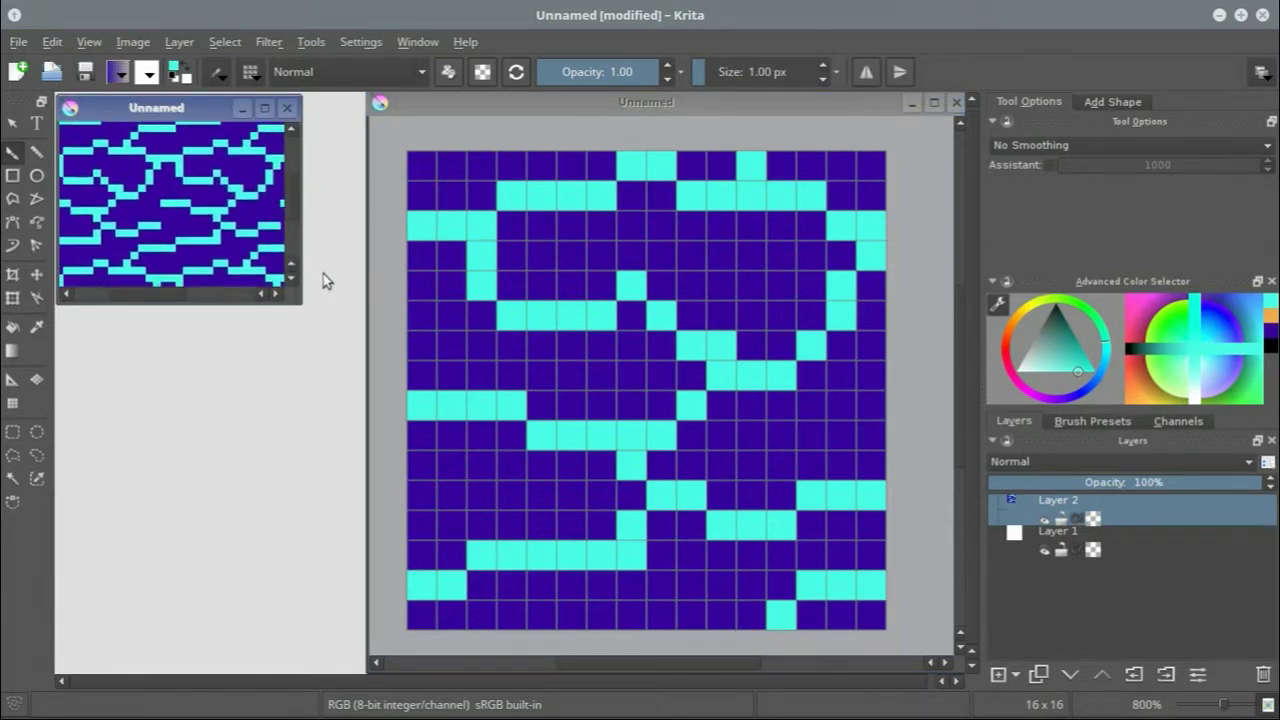
{"action": "left_click", "coordinate": [154, 211]}
{"action": "left_click", "coordinate": [151, 215]}
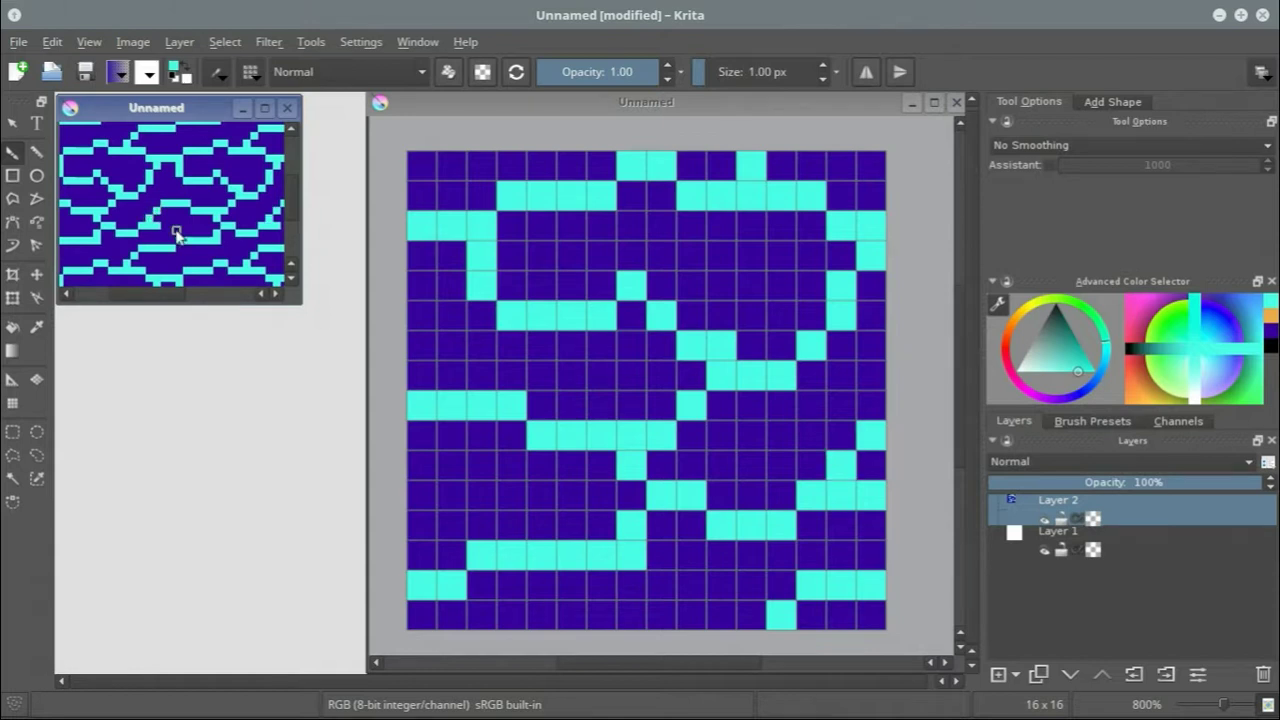
{"action": "right_click", "coordinate": [151, 216]}
{"action": "right_click", "coordinate": [572, 298]}
{"action": "left_click", "coordinate": [516, 280]}
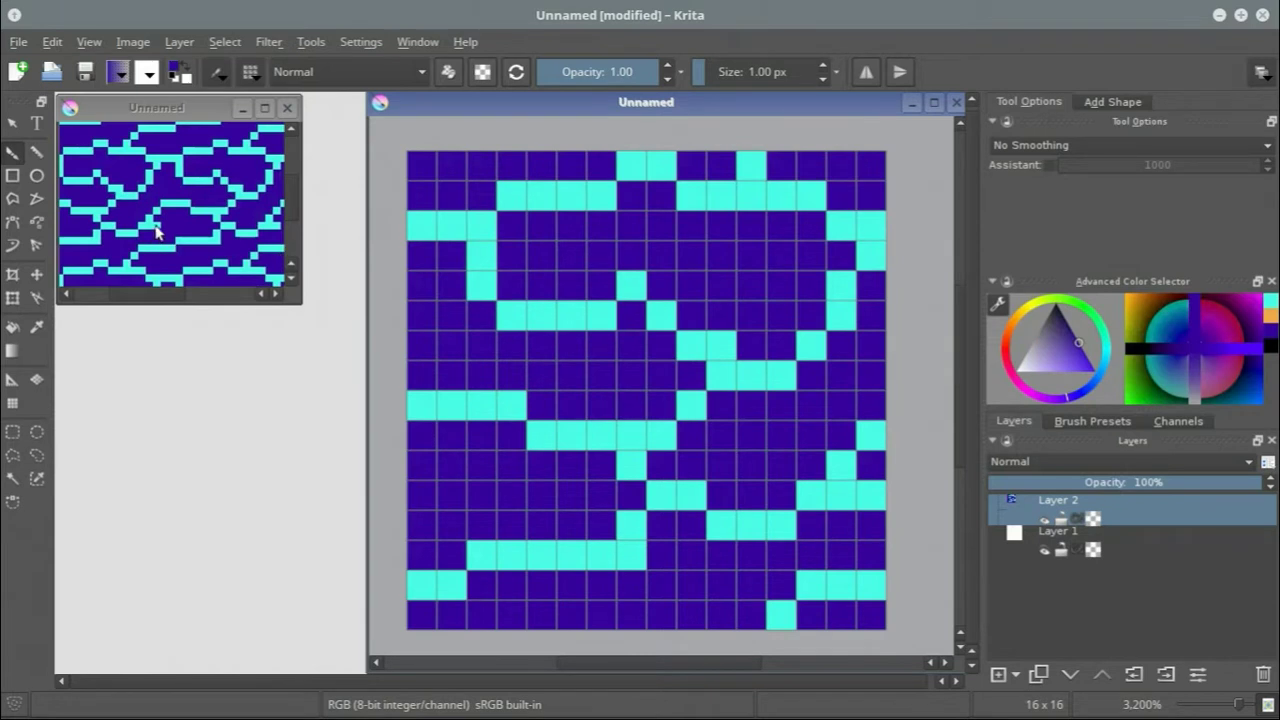
{"action": "mouse_move", "coordinate": [156, 232]}
{"action": "left_mouse_down"}
{"action": "mouse_move", "coordinate": [146, 225]}
{"action": "mouse_move", "coordinate": [254, 215]}
{"action": "mouse_move", "coordinate": [257, 251]}
{"action": "mouse_move", "coordinate": [155, 210]}
{"action": "mouse_move", "coordinate": [177, 286]}
{"action": "mouse_move", "coordinate": [211, 313]}
{"action": "mouse_move", "coordinate": [209, 360]}
{"action": "mouse_move", "coordinate": [200, 190]}
{"action": "mouse_move", "coordinate": [257, 208]}
{"action": "mouse_move", "coordinate": [254, 171]}
{"action": "mouse_move", "coordinate": [270, 184]}
{"action": "left_mouse_up"}
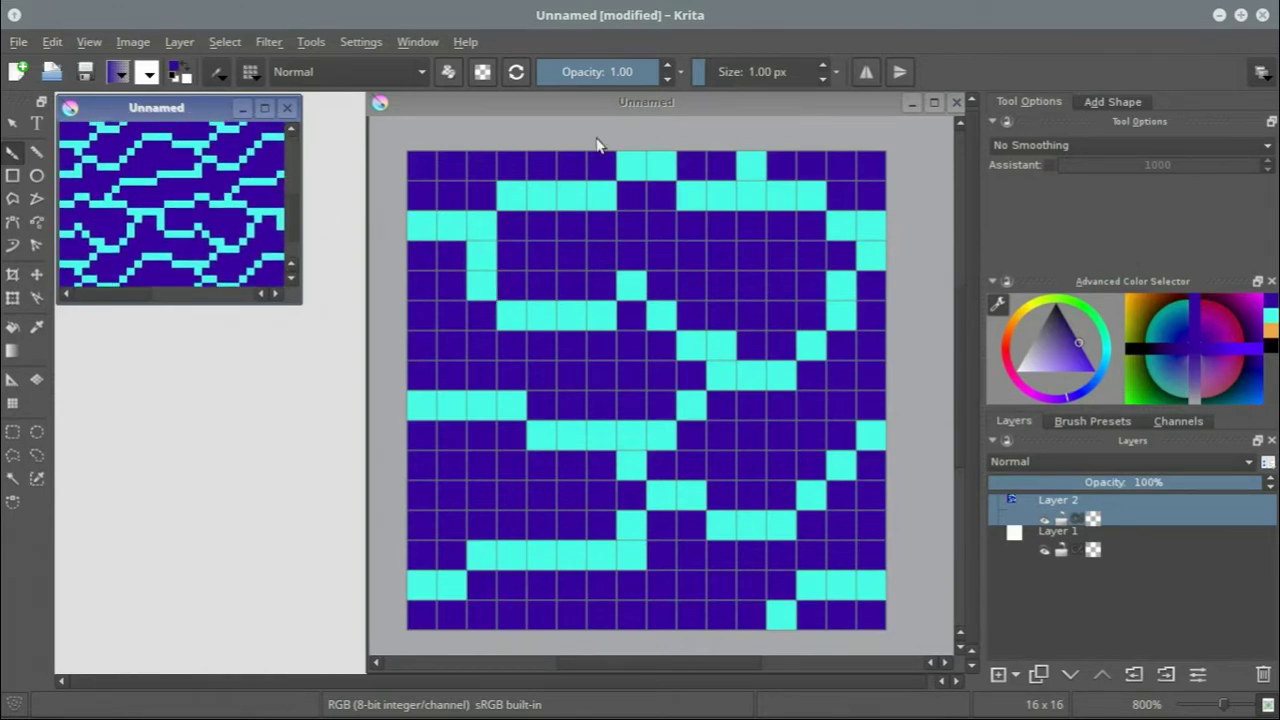
Step: Reopen G'MIC, pick Degradations > Noise [spread] via a 'noise' search, and preview it on canvas
{"action": "left_click", "coordinate": [617, 107]}
{"action": "left_click", "coordinate": [318, 42]}
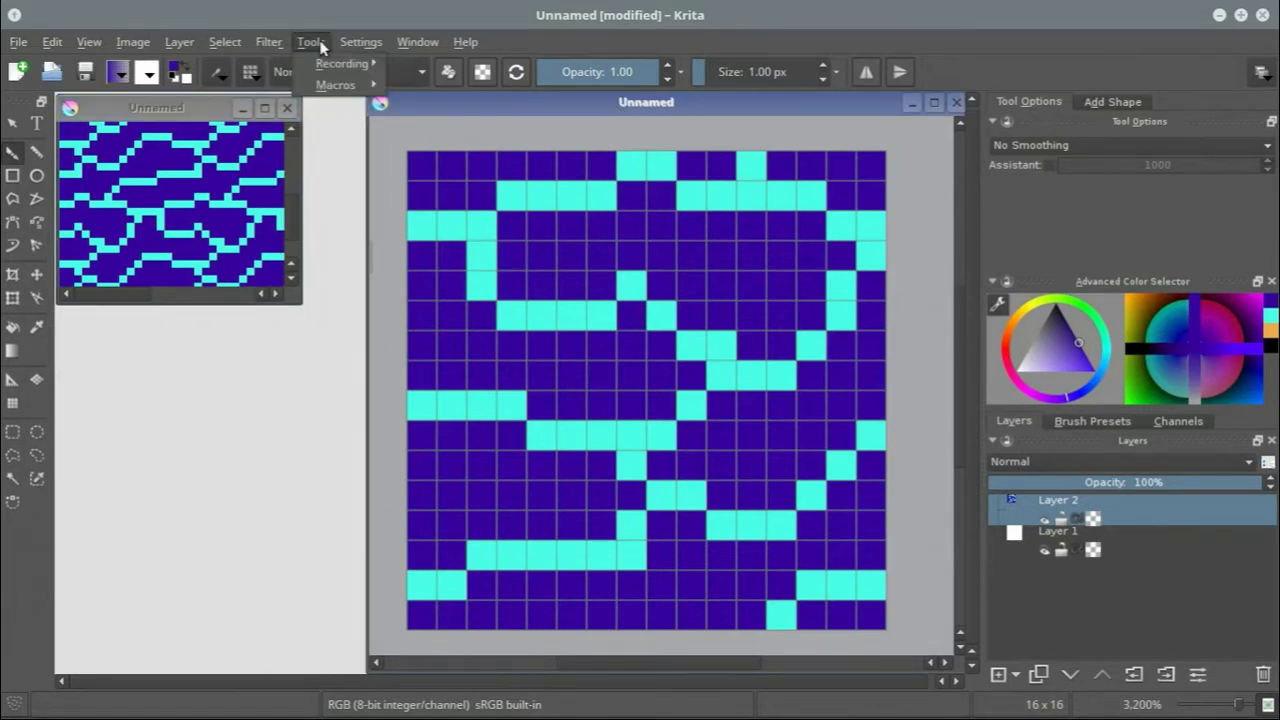
{"action": "mouse_move", "coordinate": [268, 42]}
{"action": "left_click", "coordinate": [288, 277]}
{"action": "left_click", "coordinate": [405, 530]}
{"action": "type", "text": "noise"}
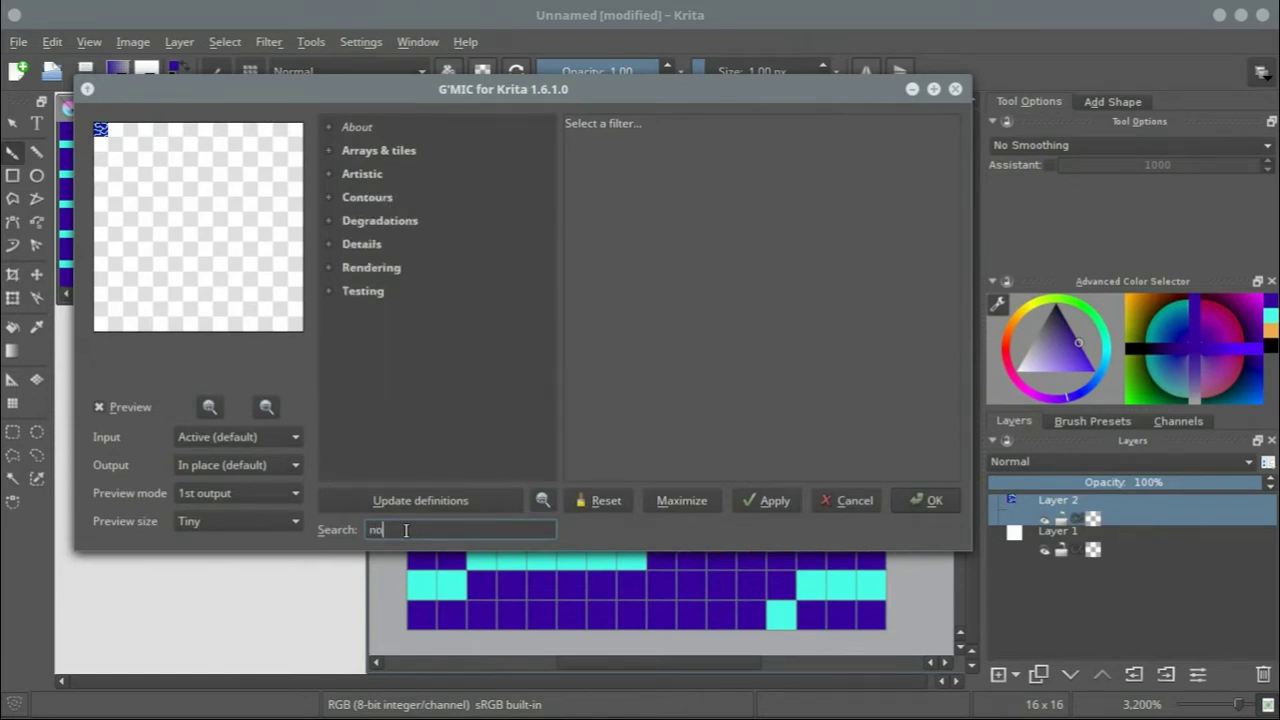
{"action": "left_click", "coordinate": [320, 131]}
{"action": "left_click", "coordinate": [395, 174]}
{"action": "left_click", "coordinate": [212, 522]}
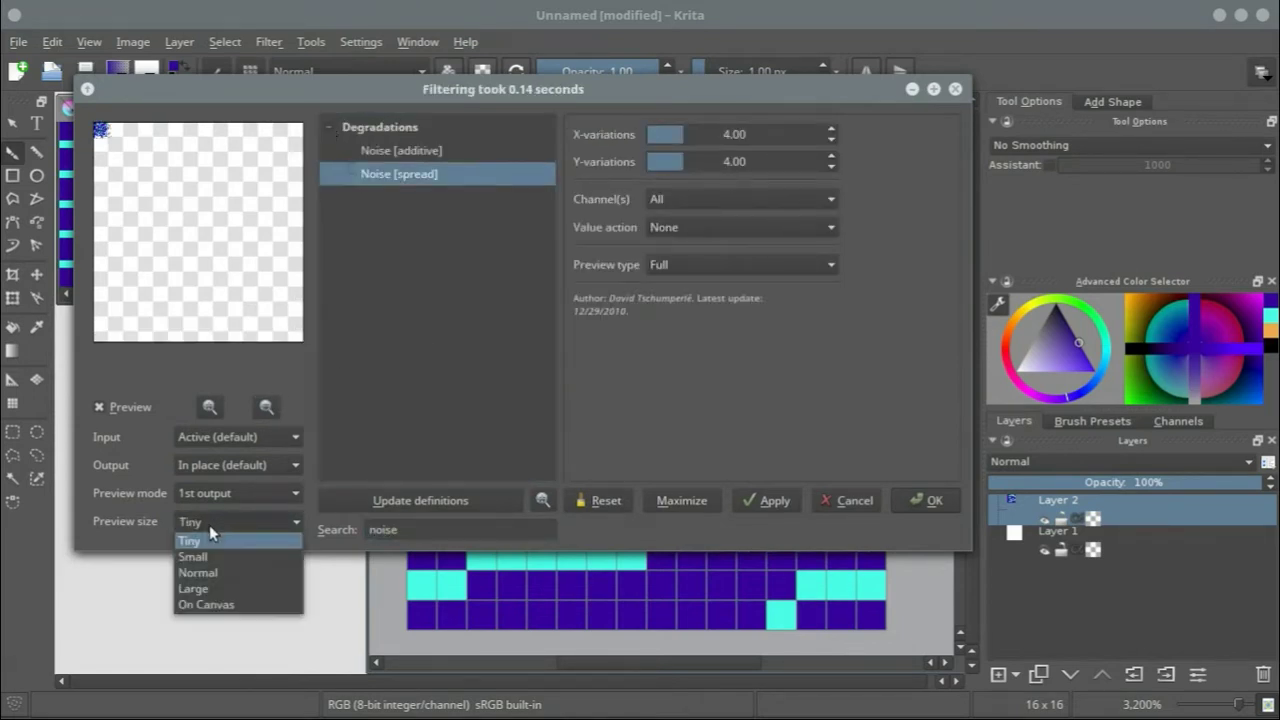
{"action": "left_click", "coordinate": [206, 604]}
{"action": "left_click_drag", "start_coordinate": [289, 91], "coordinate": [601, 93]}
Step: Set X- and Y-variations both to 0.54 and apply the spread noise to the texture
{"action": "left_click", "coordinate": [964, 138]}
{"action": "left_click", "coordinate": [967, 165]}
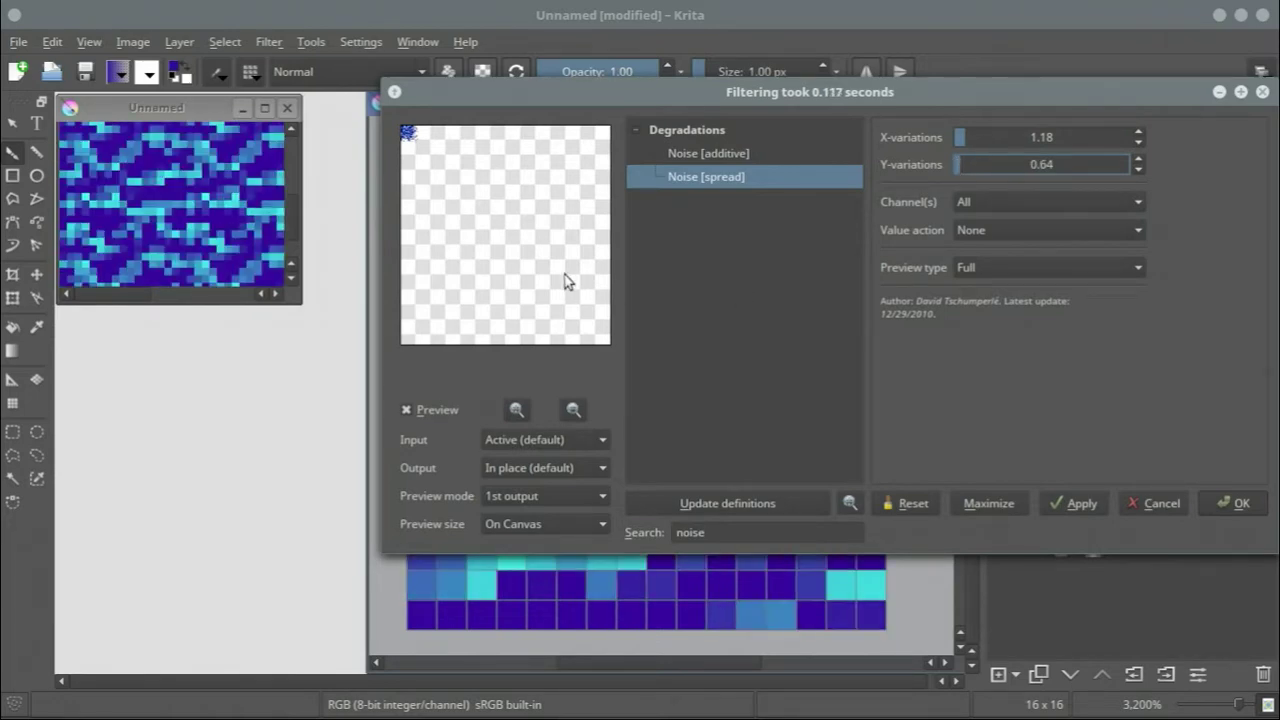
{"action": "left_click_drag", "start_coordinate": [481, 97], "coordinate": [437, 133]}
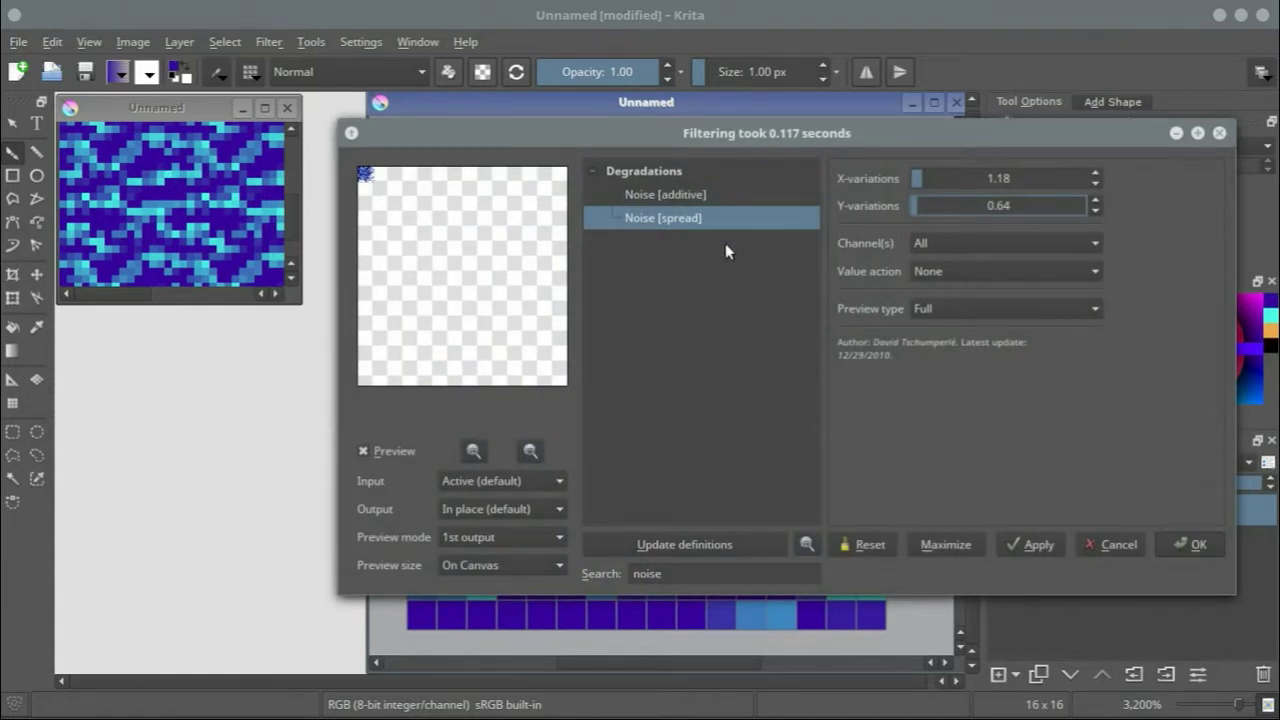
{"action": "left_click", "coordinate": [916, 181]}
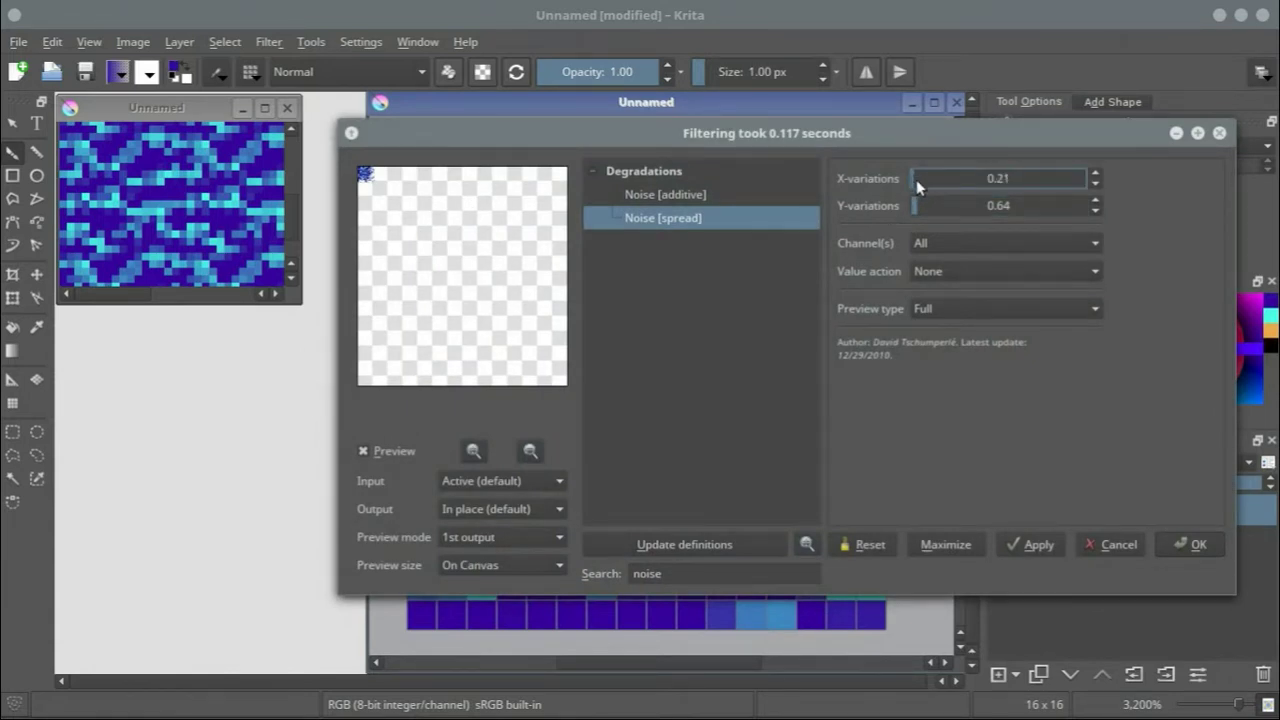
{"action": "left_click", "coordinate": [916, 205]}
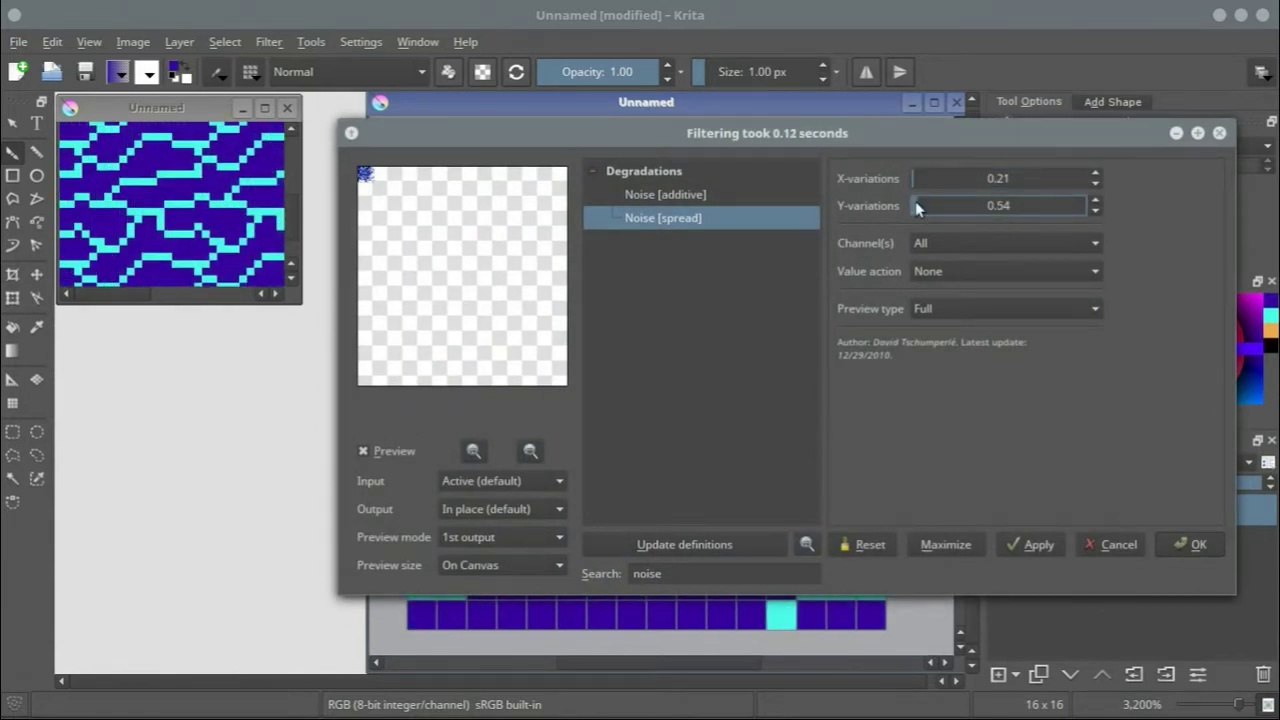
{"action": "left_click", "coordinate": [915, 205]}
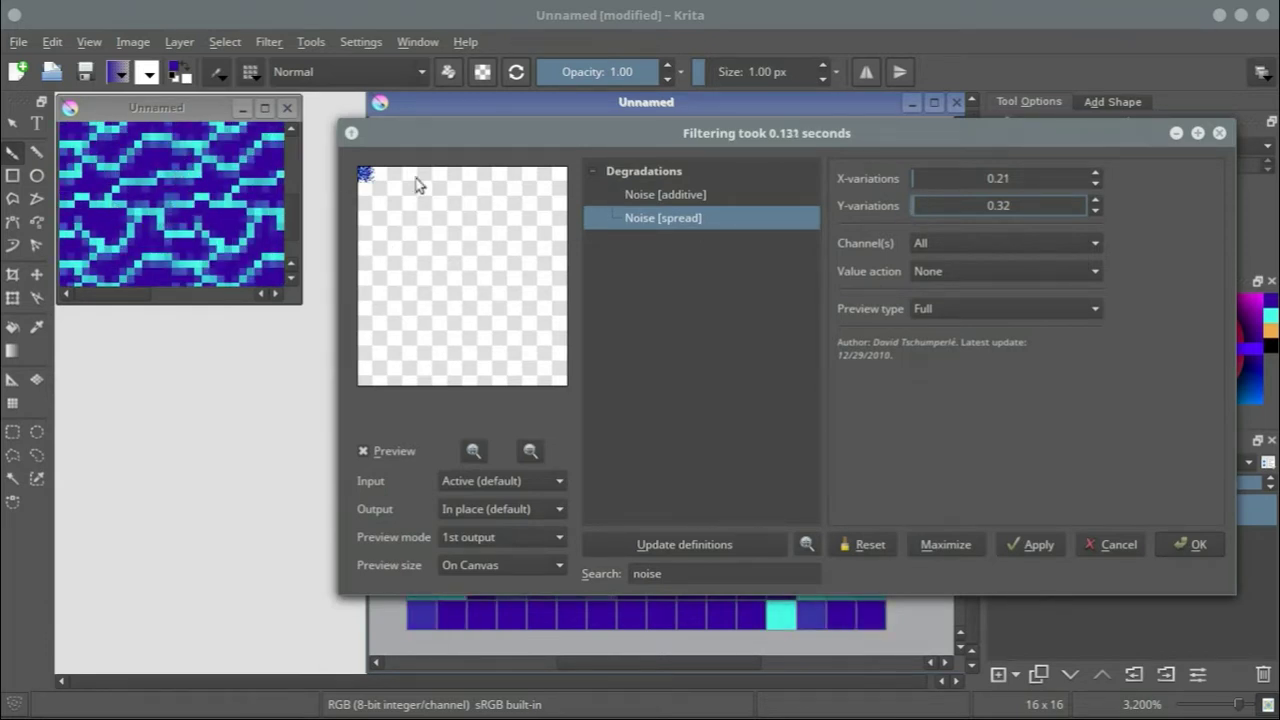
{"action": "left_click", "coordinate": [920, 178]}
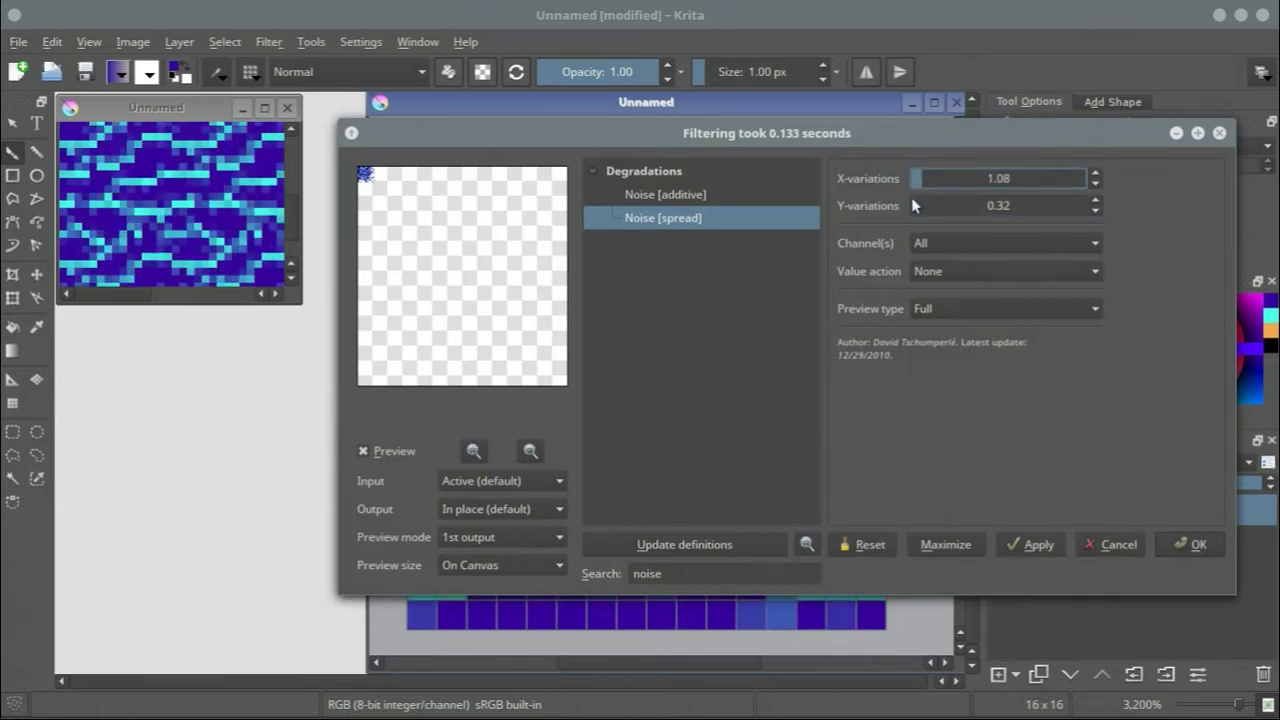
{"action": "left_click", "coordinate": [915, 205]}
{"action": "left_click", "coordinate": [915, 175]}
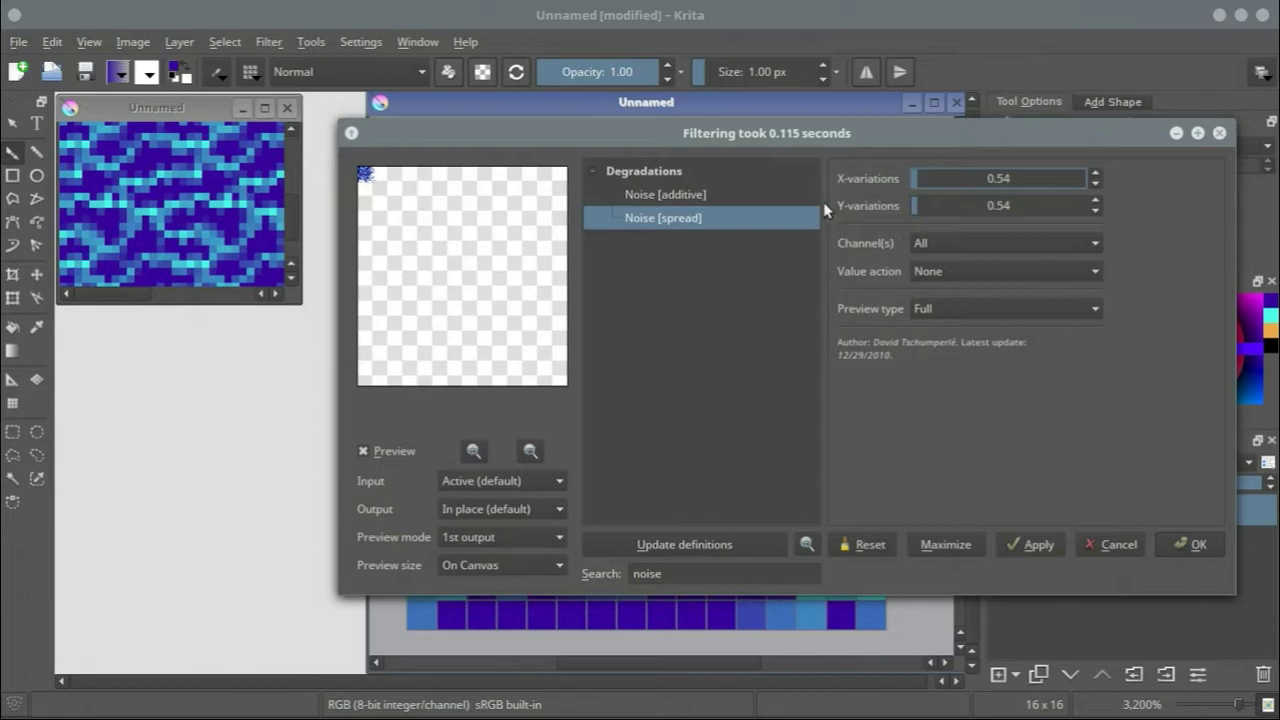
{"action": "left_click_drag", "start_coordinate": [800, 120], "coordinate": [752, 148]}
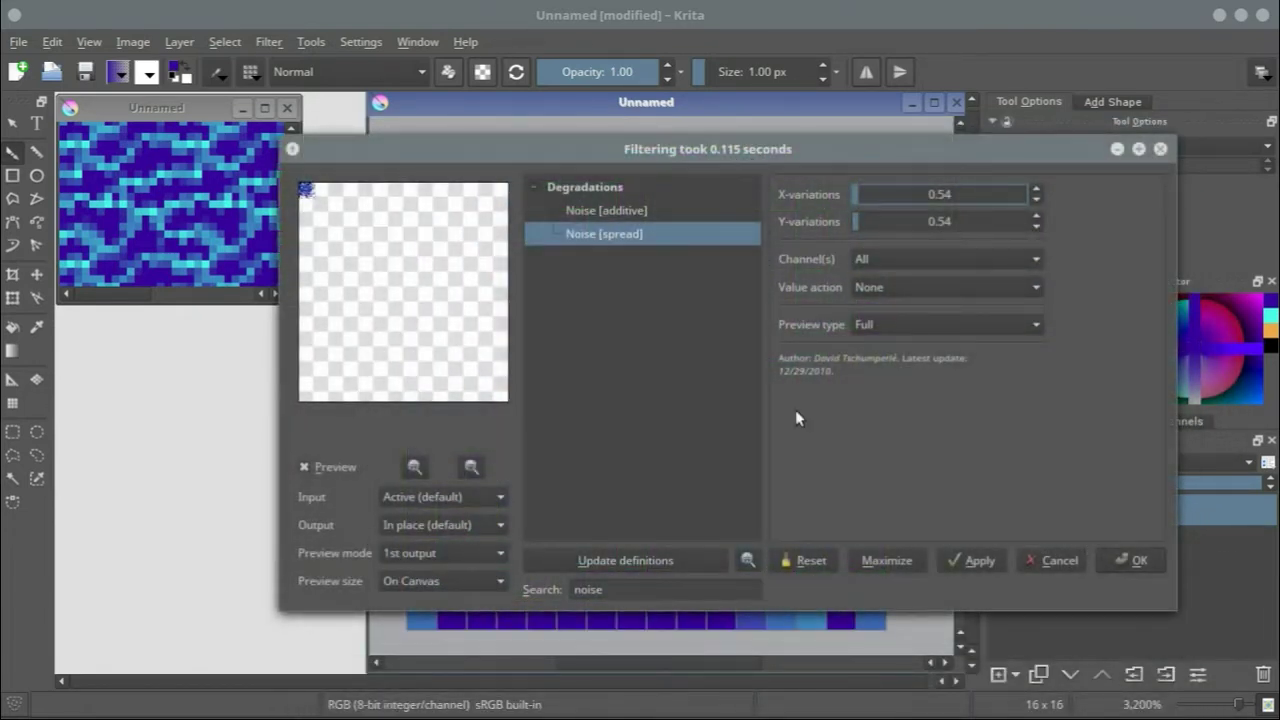
{"action": "left_click", "coordinate": [973, 561]}
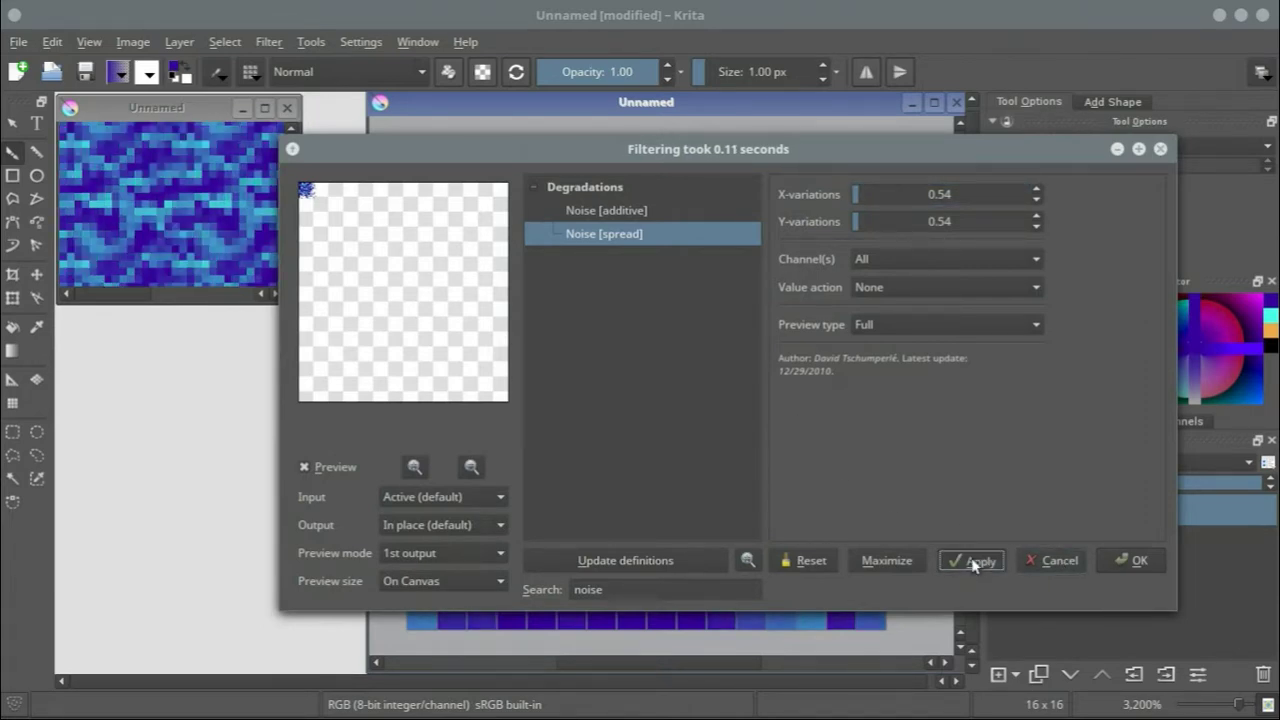
Step: Apply Noise [spread] a second time, close the G'MIC window, and return to workspace 1
{"action": "left_click", "coordinate": [971, 560]}
{"action": "left_click_drag", "start_coordinate": [830, 175], "coordinate": [905, 305]}
{"action": "key", "text": "Return"}
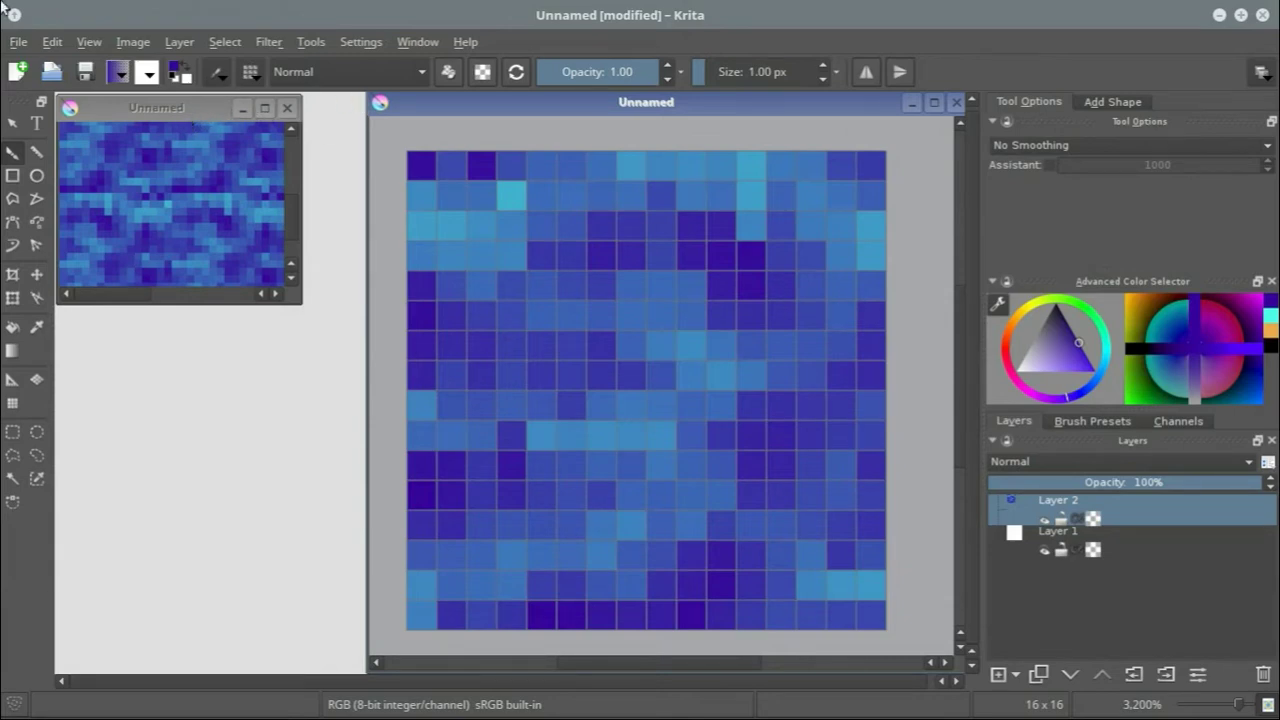
{"action": "mouse_move", "coordinate": [2, 4]}
{"action": "left_click", "coordinate": [310, 265]}
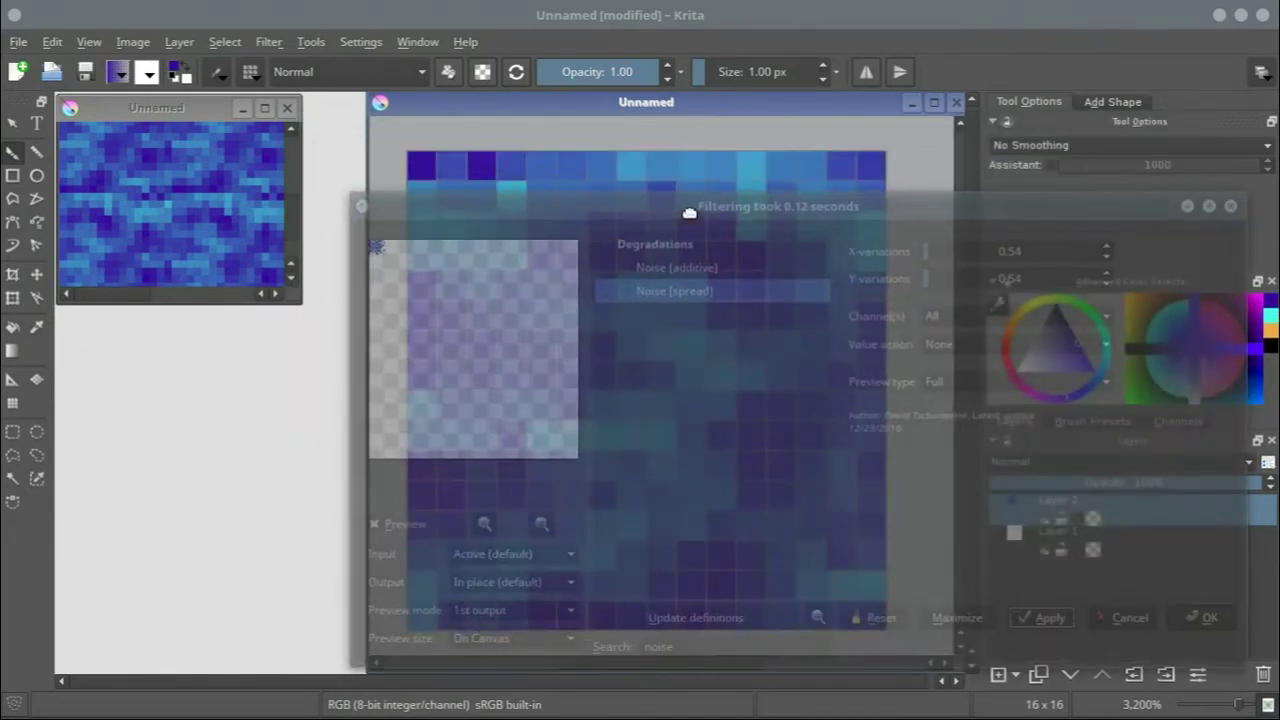
Step: Dismiss the hung filter window and force the unresponsive Krita to quit
{"action": "key", "text": "Escape"}
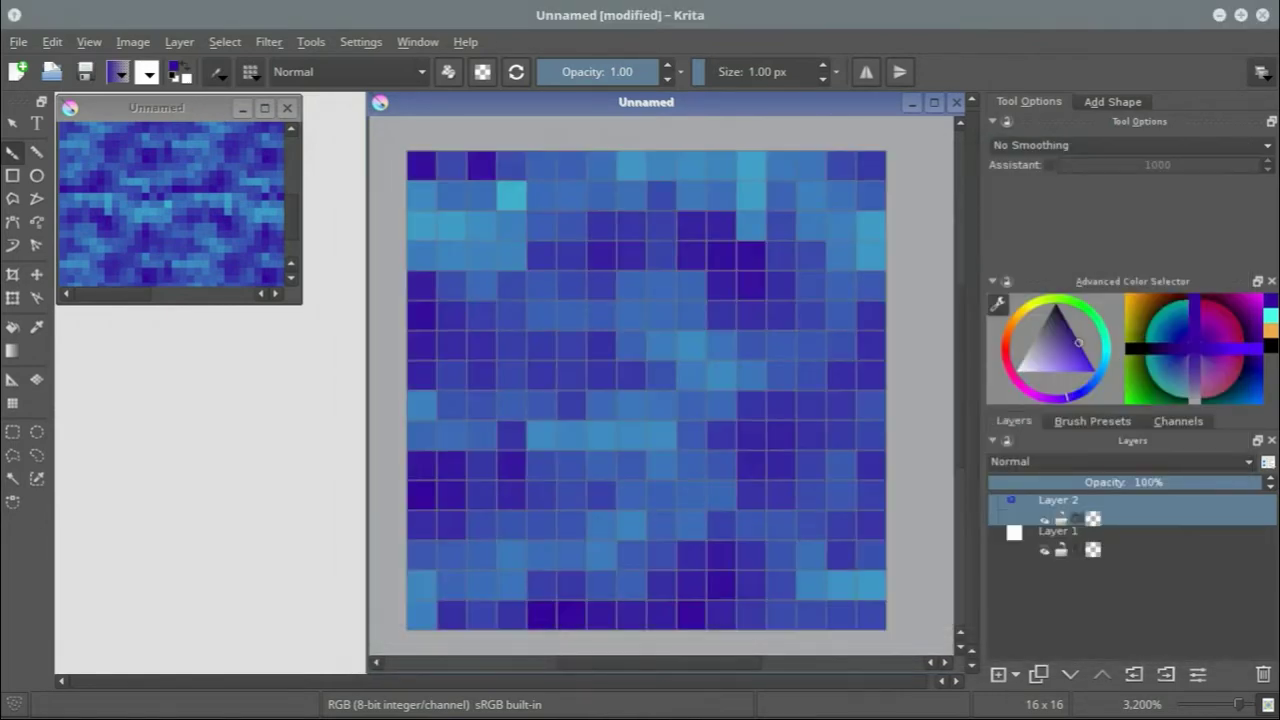
{"action": "mouse_move", "coordinate": [2, 2]}
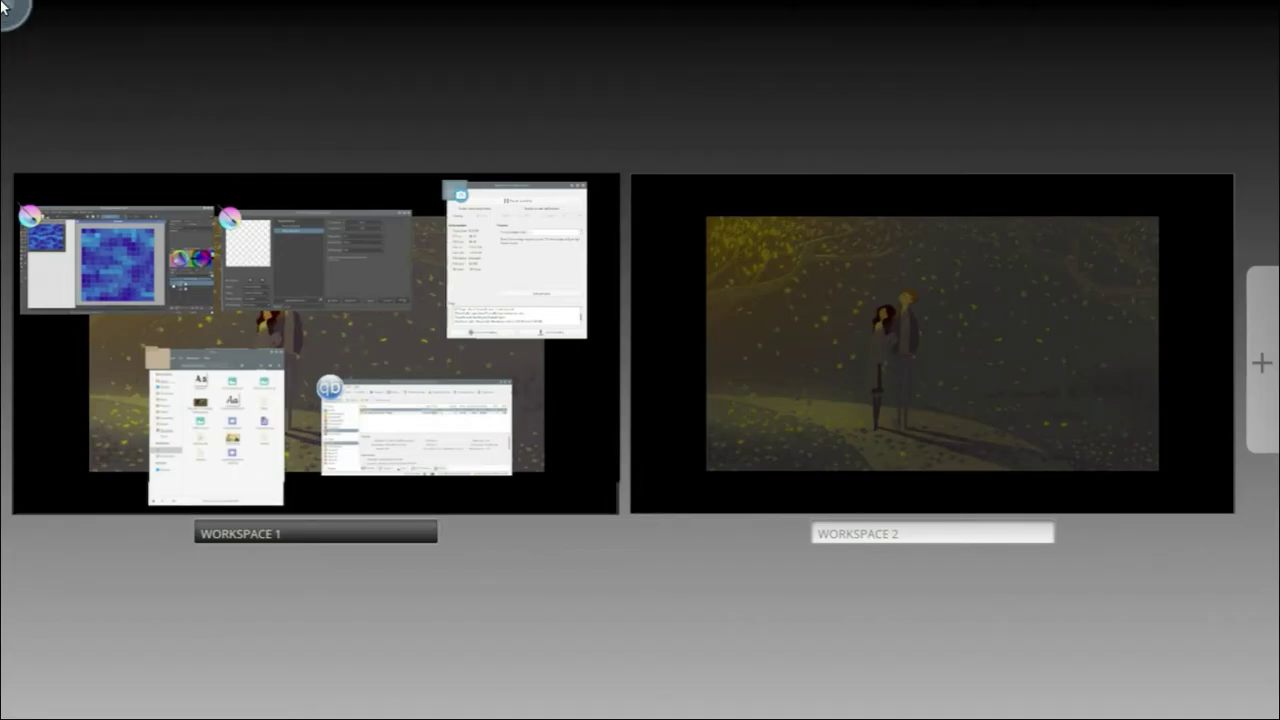
{"action": "left_click", "coordinate": [322, 278]}
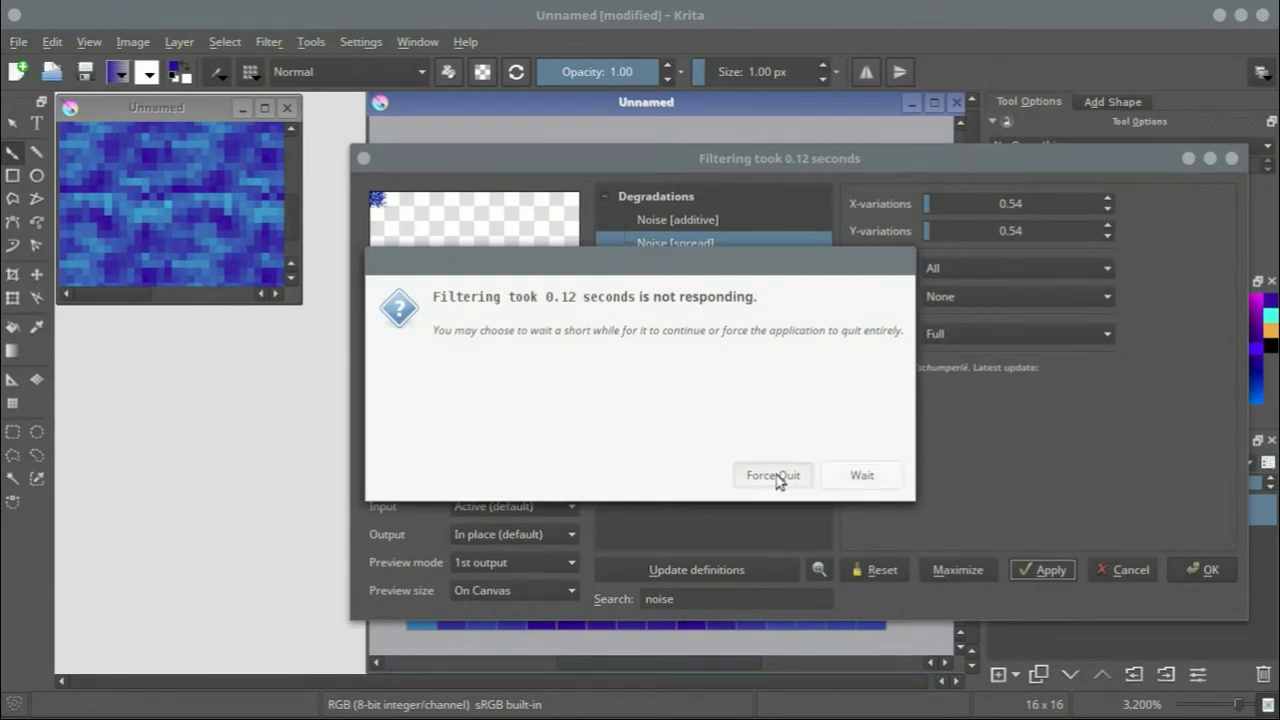
{"action": "left_click", "coordinate": [777, 476]}
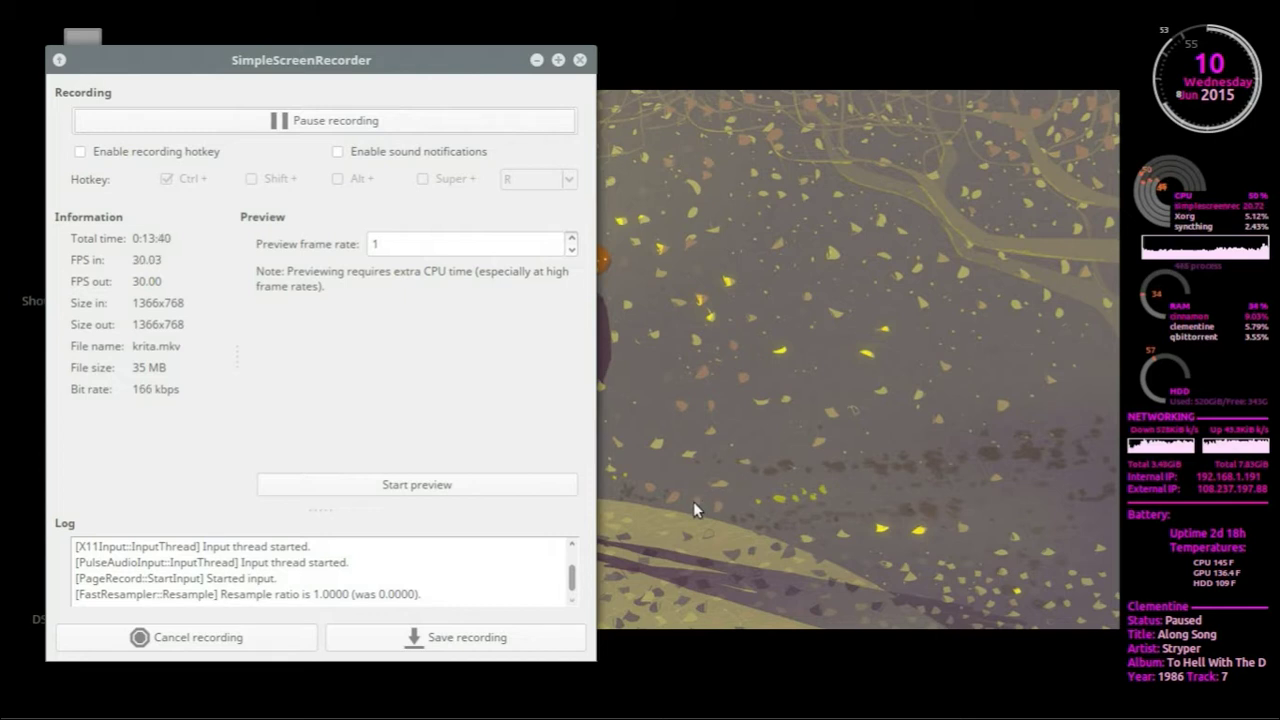
Step: Relaunch Krita by searching 'krita' in the Cinnamon application launcher
{"action": "key", "text": "super"}
{"action": "type", "text": "krita"}
{"action": "key", "text": "Return"}
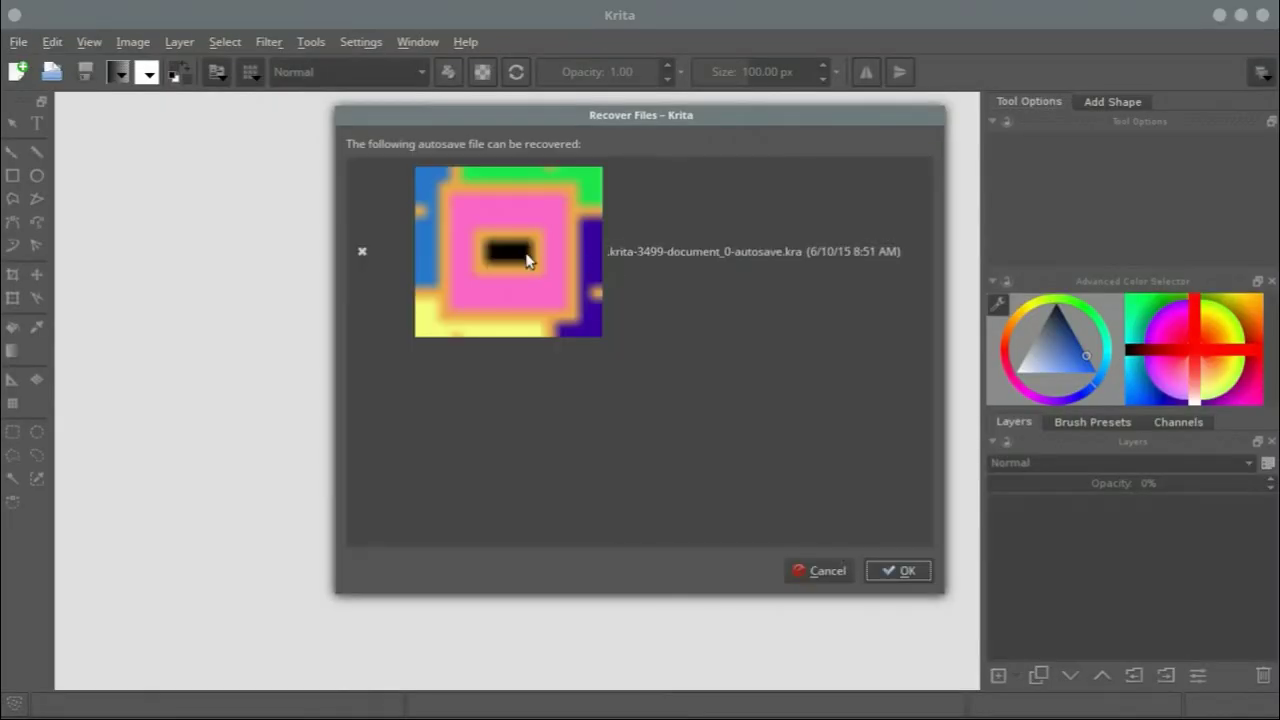
Step: Recover the autosaved pink-framed, black-centred tile, then zoom in and pan the canvas
{"action": "left_click", "coordinate": [527, 260]}
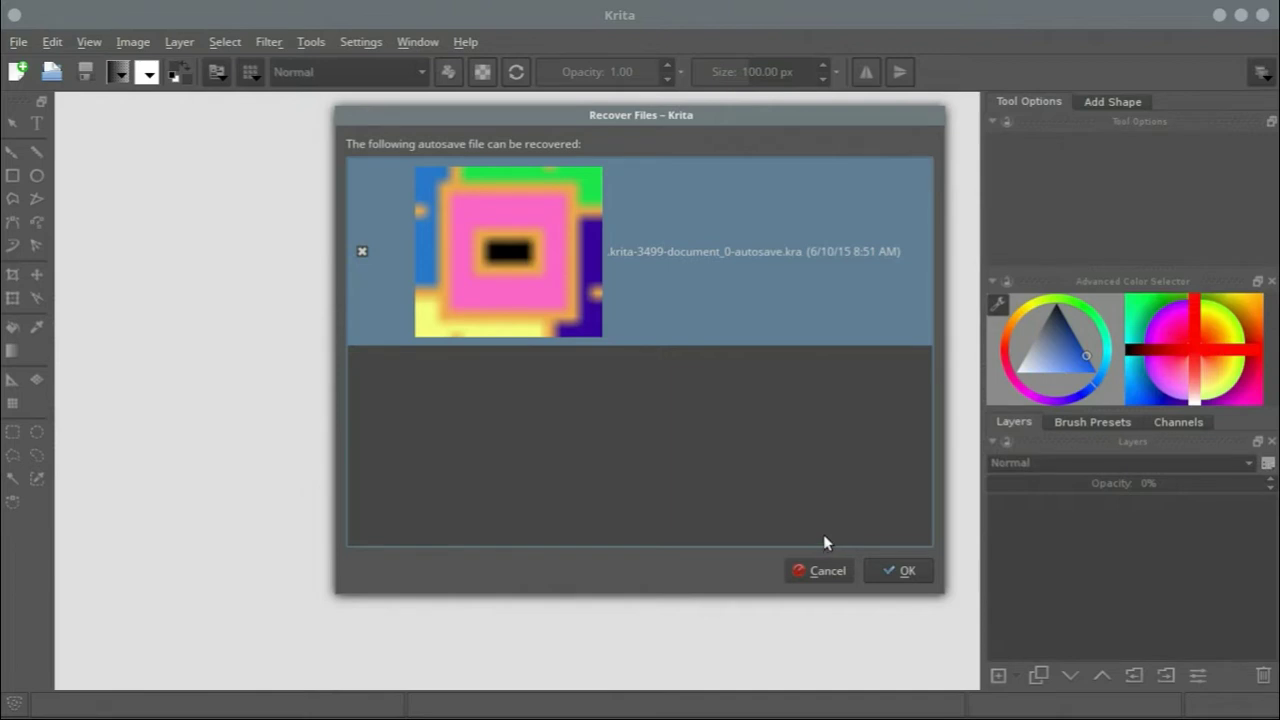
{"action": "left_click", "coordinate": [894, 571]}
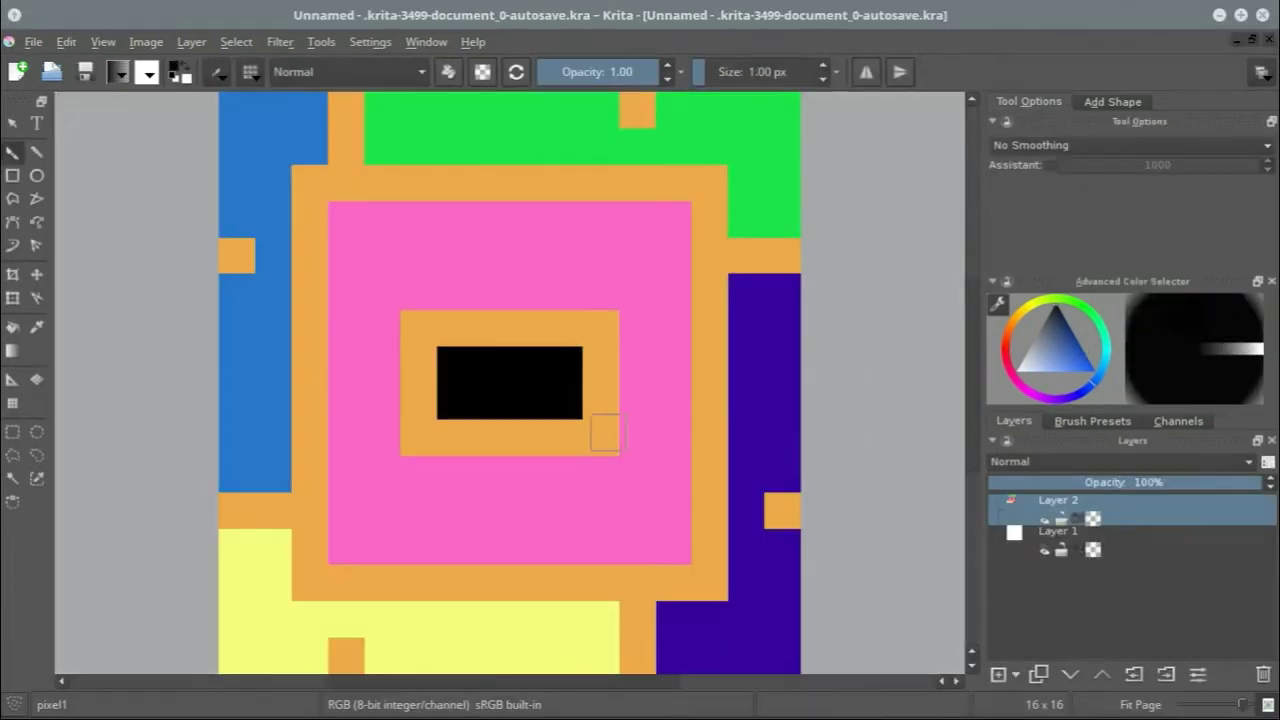
{"action": "scroll", "coordinate": [440, 357], "scroll_direction": "up", "scroll_amount": 1}
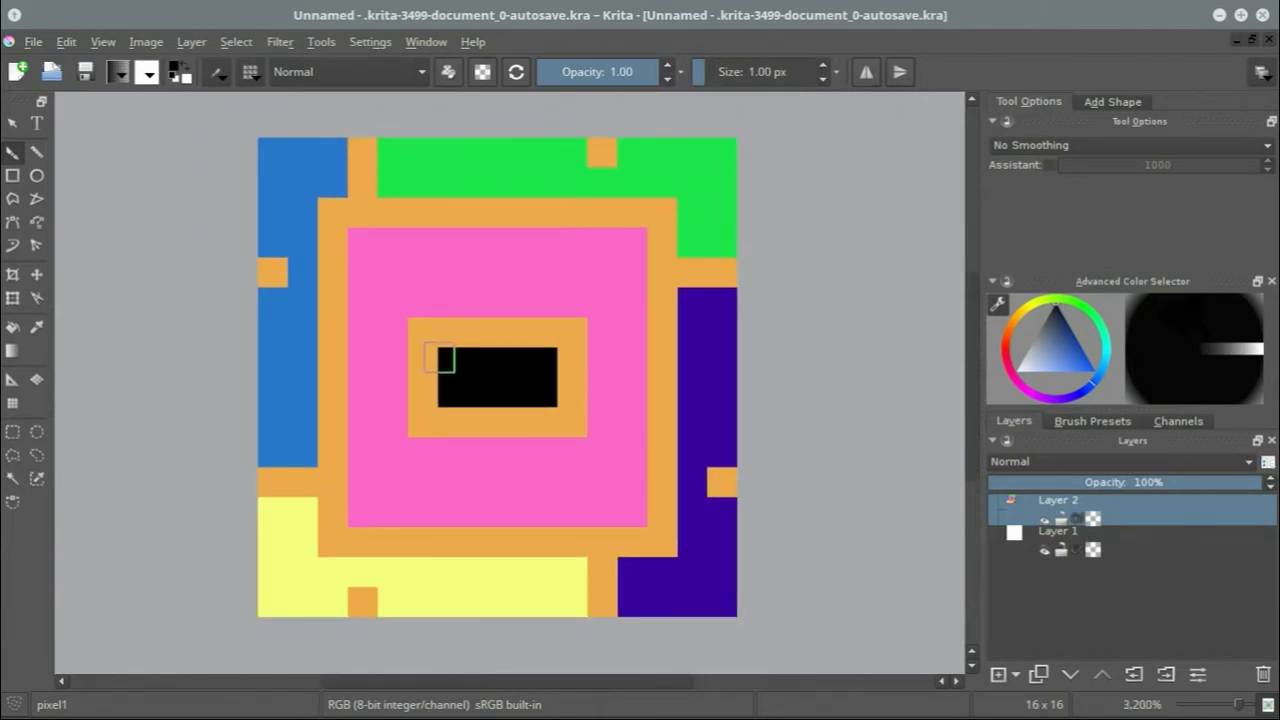
{"action": "left_click_drag", "start_coordinate": [440, 357], "coordinate": [512, 362]}
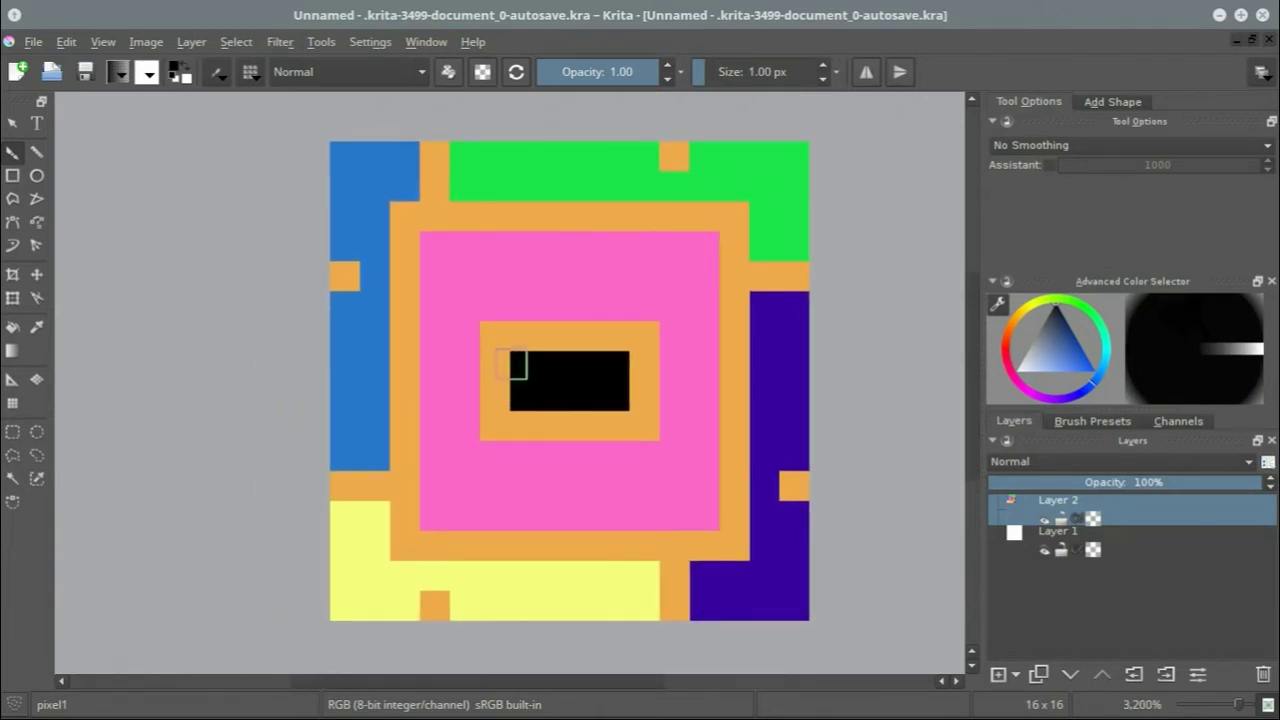
Step: Open the Window menu to manage the document's views
{"action": "left_click", "coordinate": [426, 41]}
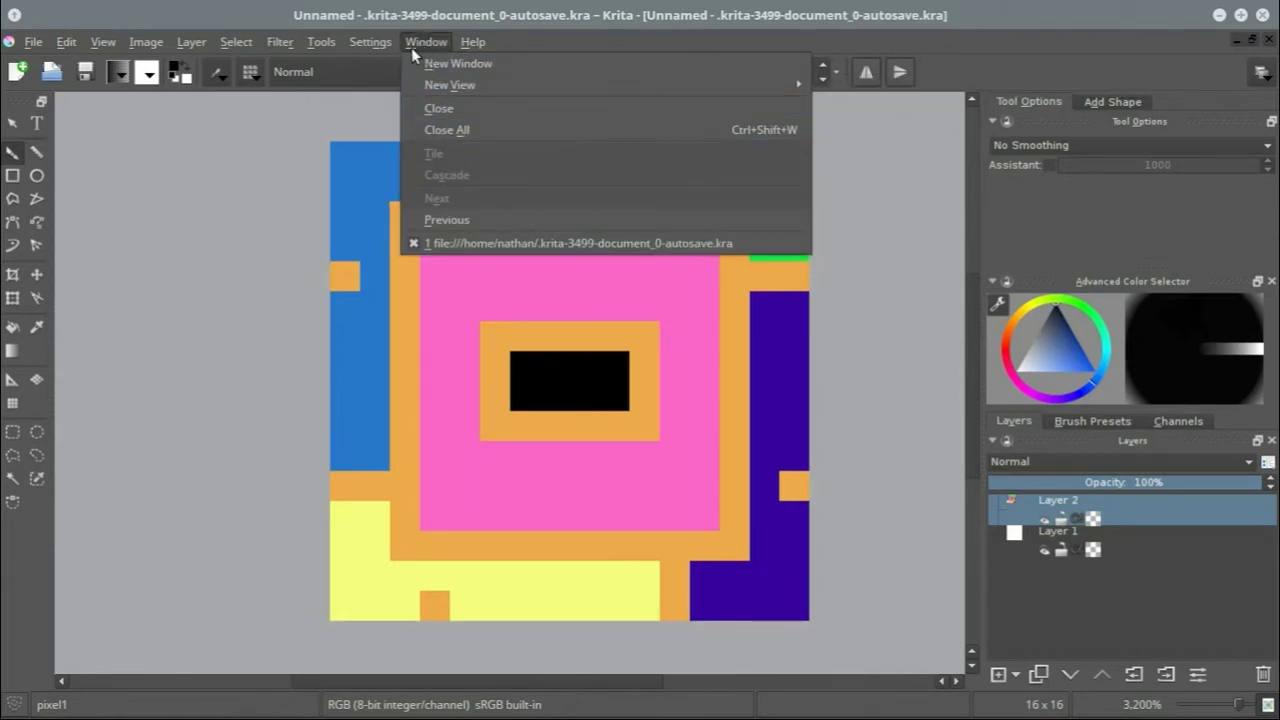
Step: Open a second view of the image, cascade the views, then move and enlarge one
{"action": "mouse_move", "coordinate": [436, 87]}
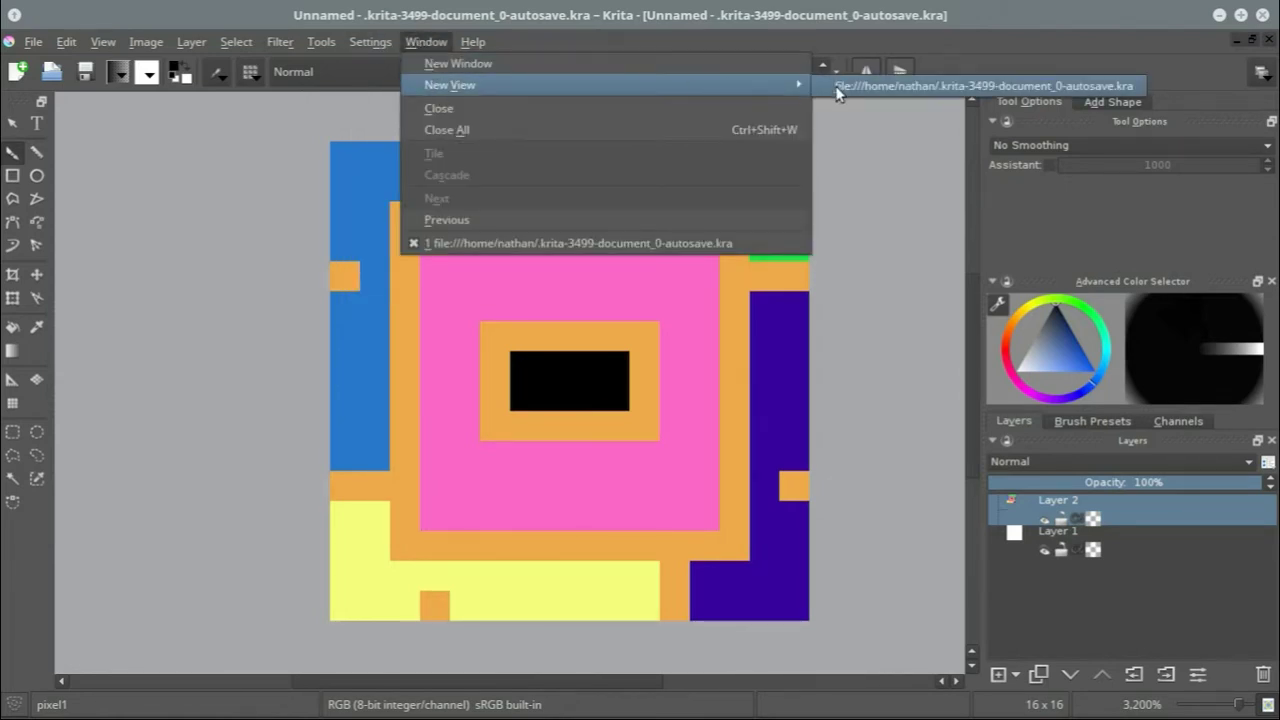
{"action": "left_click", "coordinate": [838, 88]}
{"action": "left_click", "coordinate": [422, 41]}
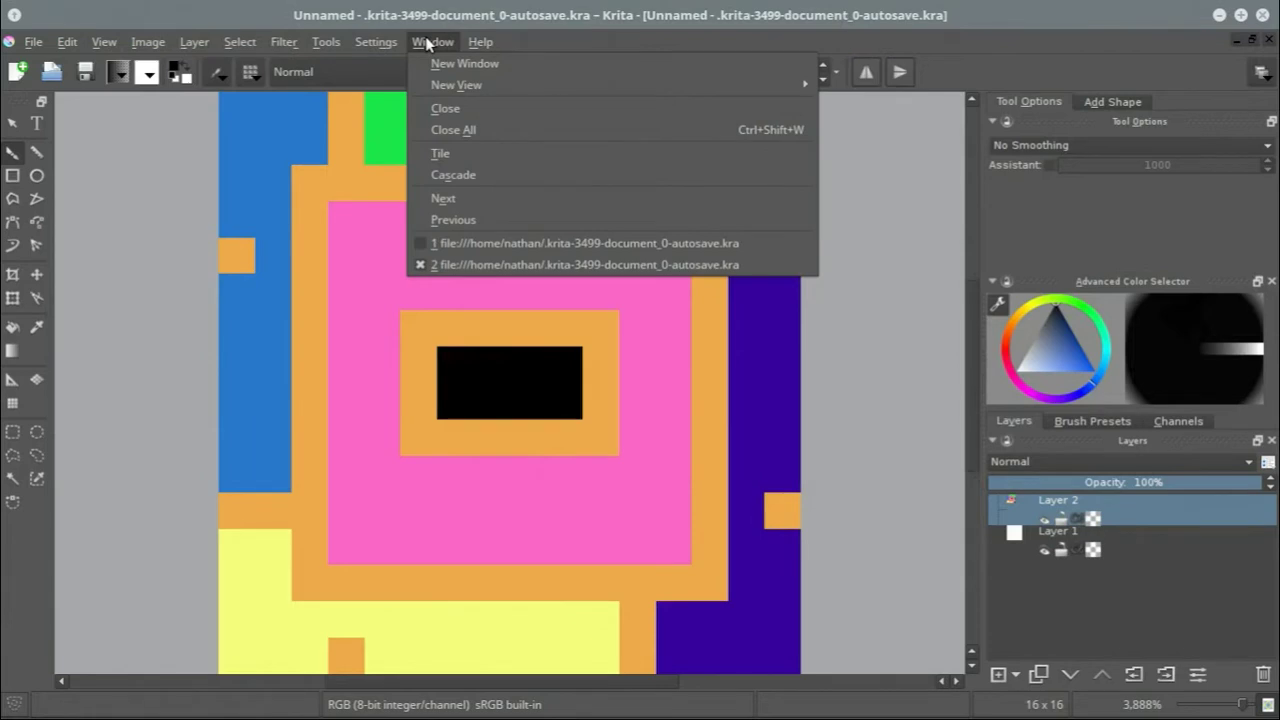
{"action": "left_click", "coordinate": [437, 172]}
{"action": "left_click_drag", "start_coordinate": [201, 133], "coordinate": [820, 124]}
{"action": "left_click_drag", "start_coordinate": [686, 312], "coordinate": [393, 687]}
Step: Turn on the pixel grid and zoom within the smaller secondary view
{"action": "left_click", "coordinate": [179, 41]}
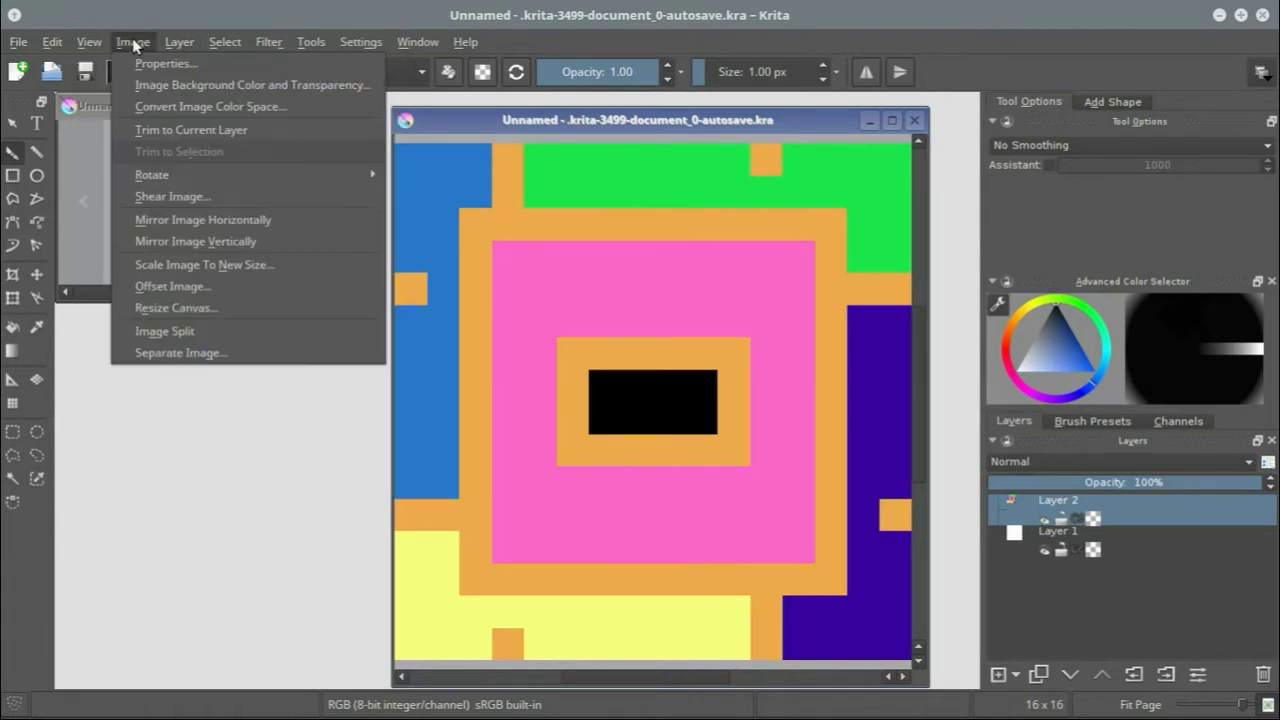
{"action": "left_click", "coordinate": [104, 196]}
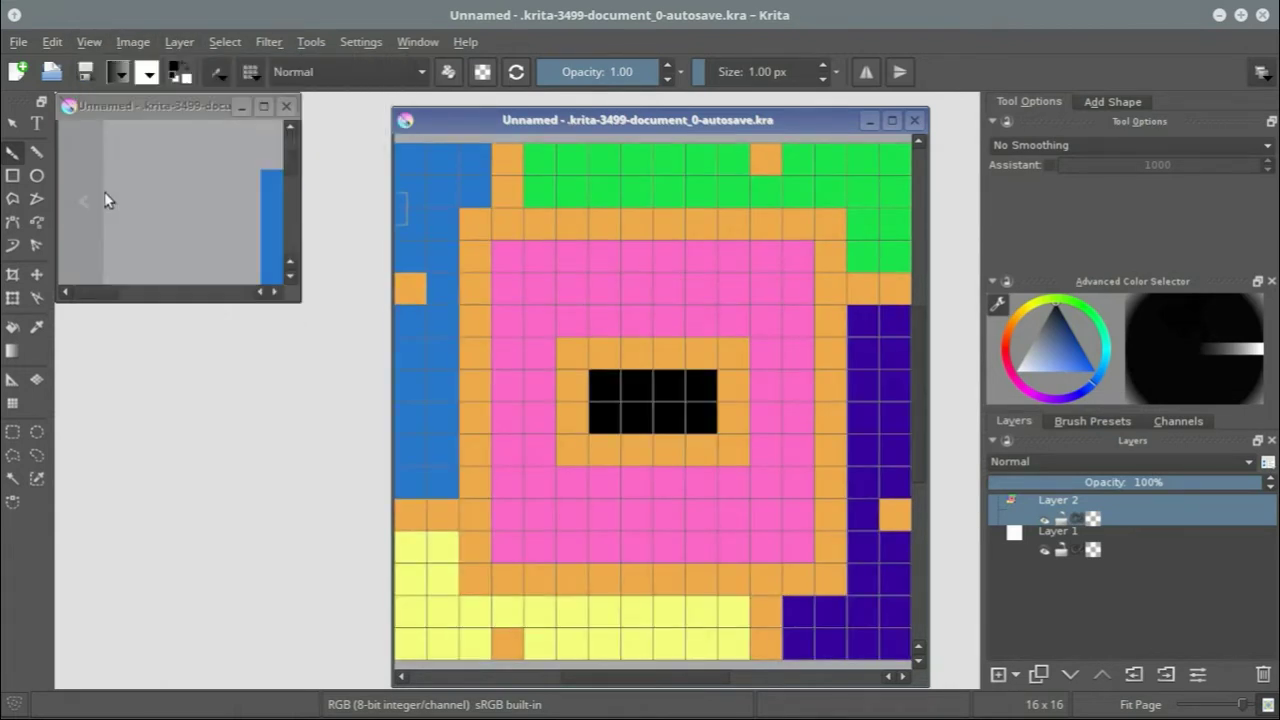
{"action": "left_click", "coordinate": [195, 196]}
{"action": "scroll", "coordinate": [195, 218], "scroll_direction": "down", "scroll_amount": 5}
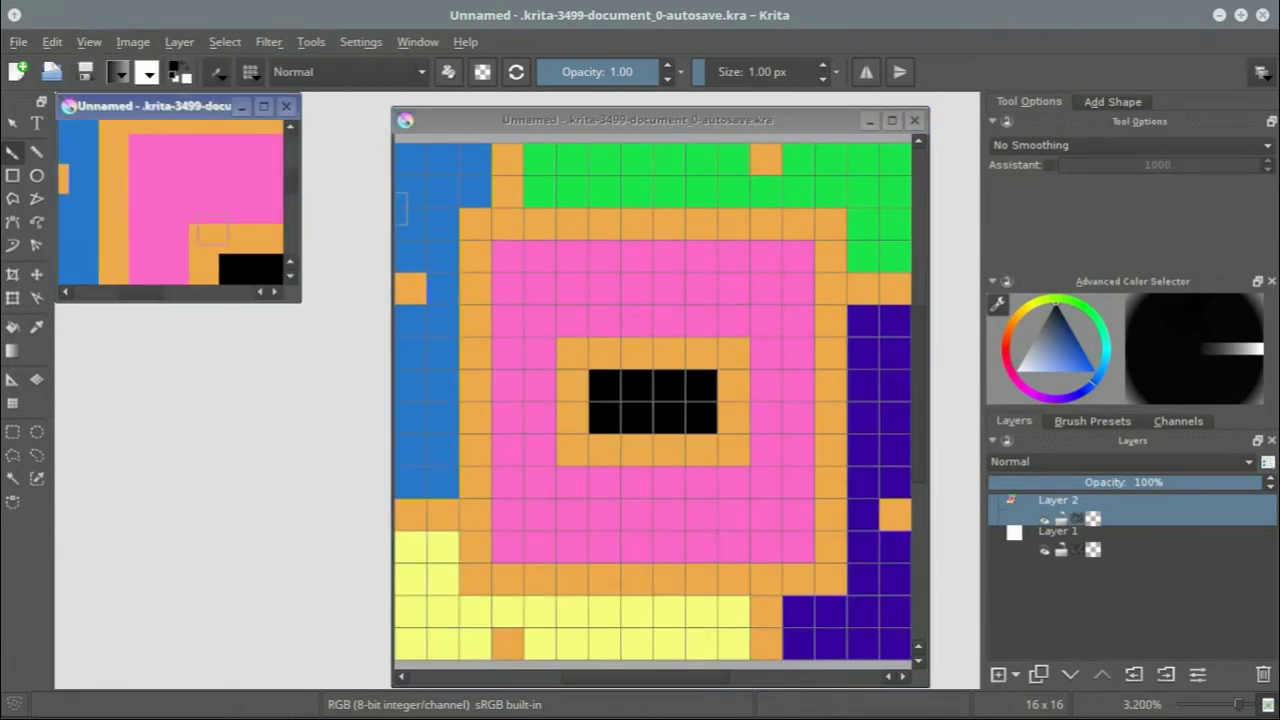
{"action": "scroll", "coordinate": [234, 230], "scroll_direction": "down", "scroll_amount": 4}
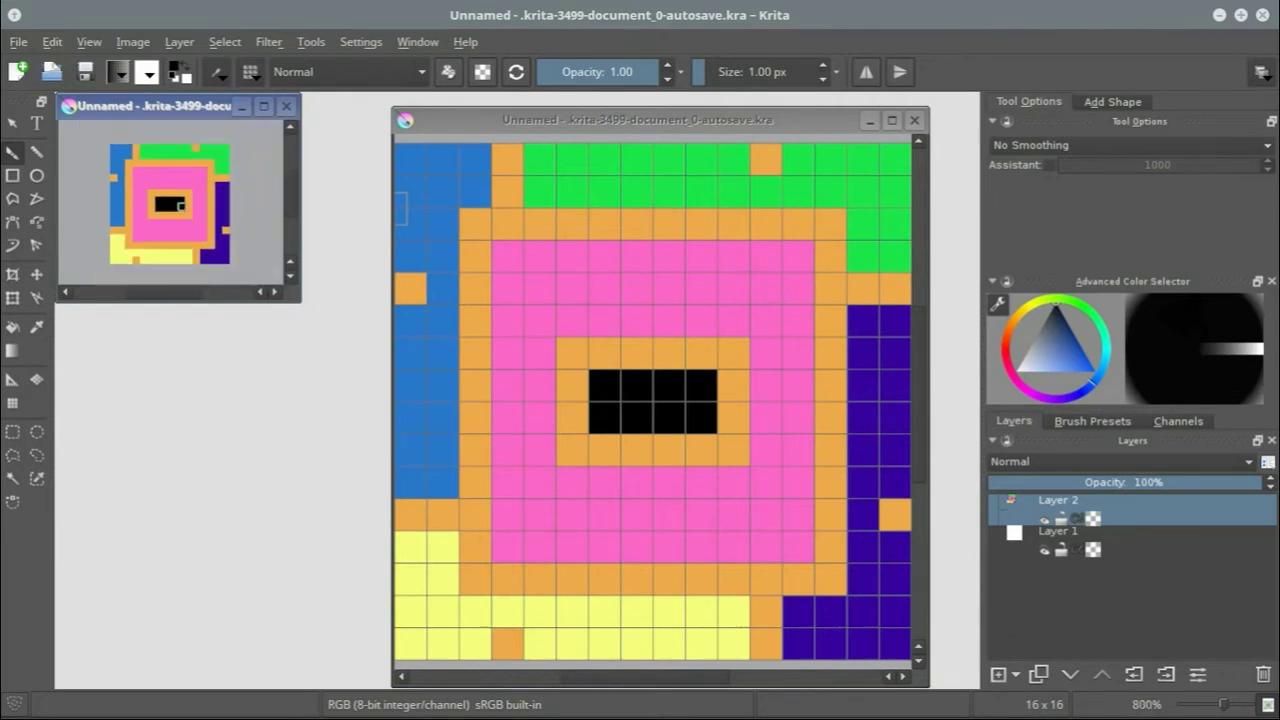
{"action": "scroll", "coordinate": [194, 210], "scroll_direction": "up", "scroll_amount": 3}
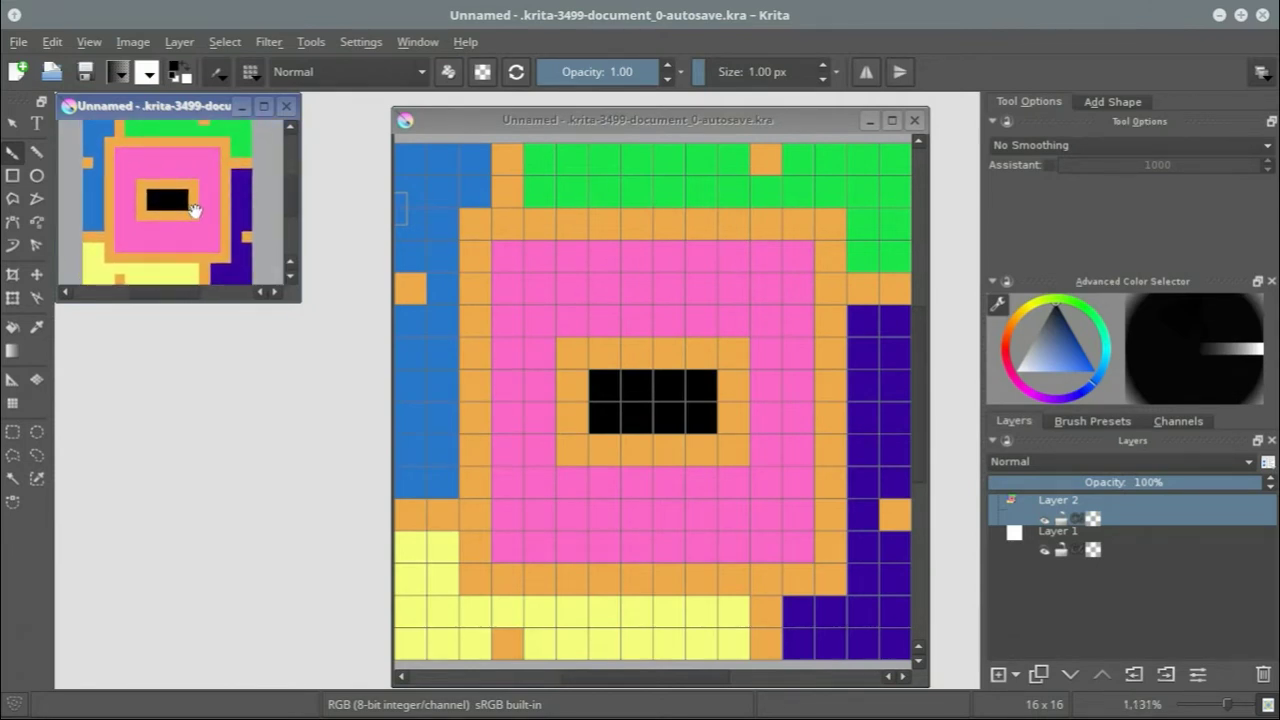
{"action": "scroll", "coordinate": [570, 269], "scroll_direction": "down", "scroll_amount": 3}
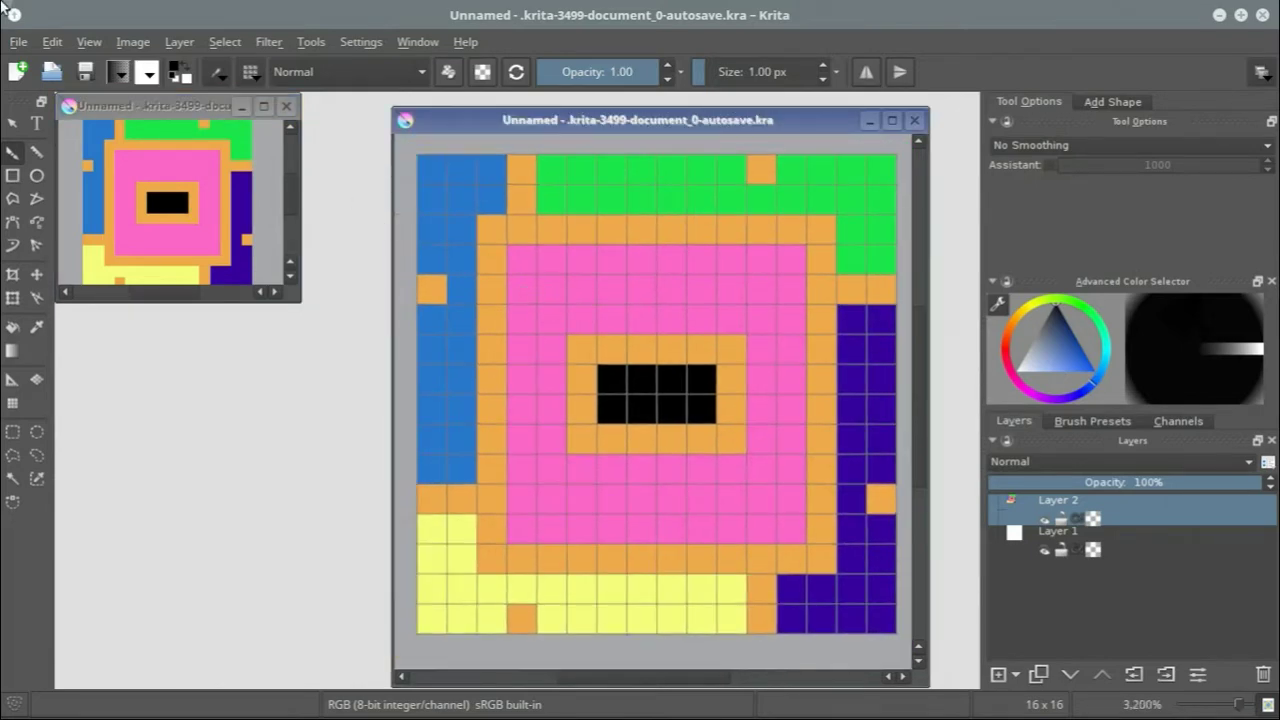
Step: In Nemo, browse from Pictures into the Drawings folder and its 2015 subfolder
{"action": "mouse_move", "coordinate": [0, 0]}
{"action": "left_click", "coordinate": [278, 401]}
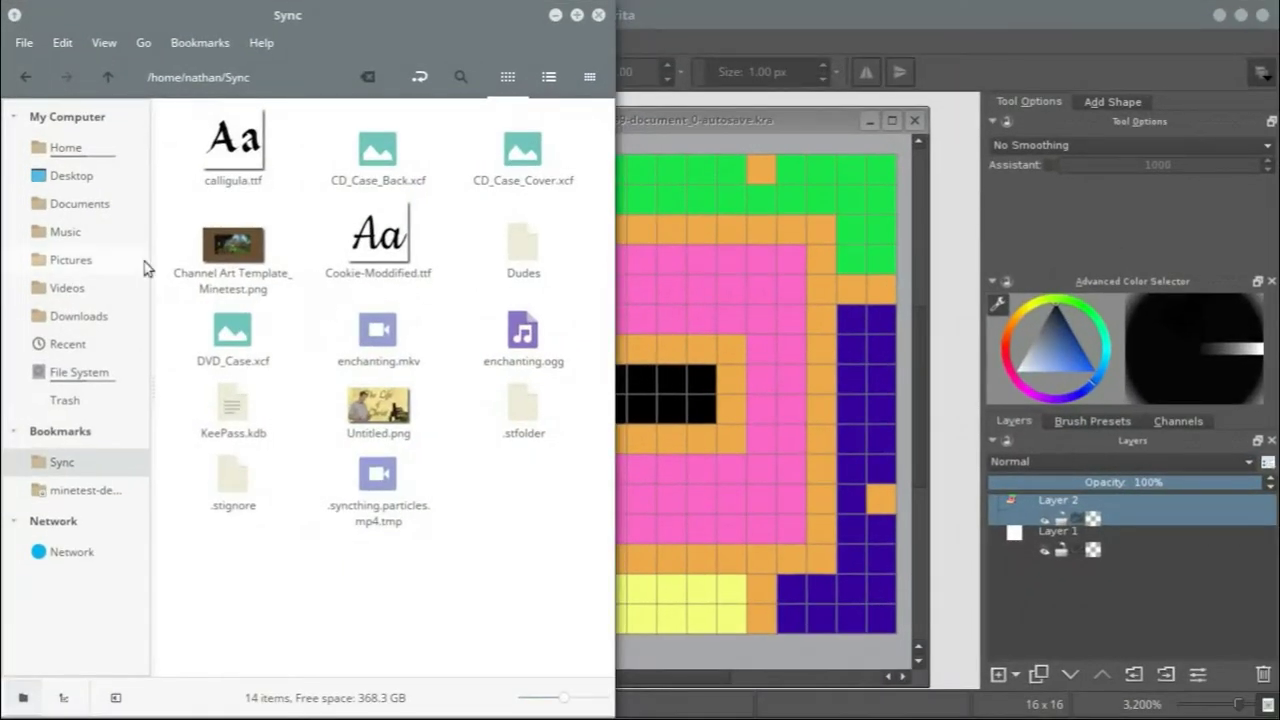
{"action": "left_click", "coordinate": [112, 260]}
{"action": "double_click", "coordinate": [233, 141]}
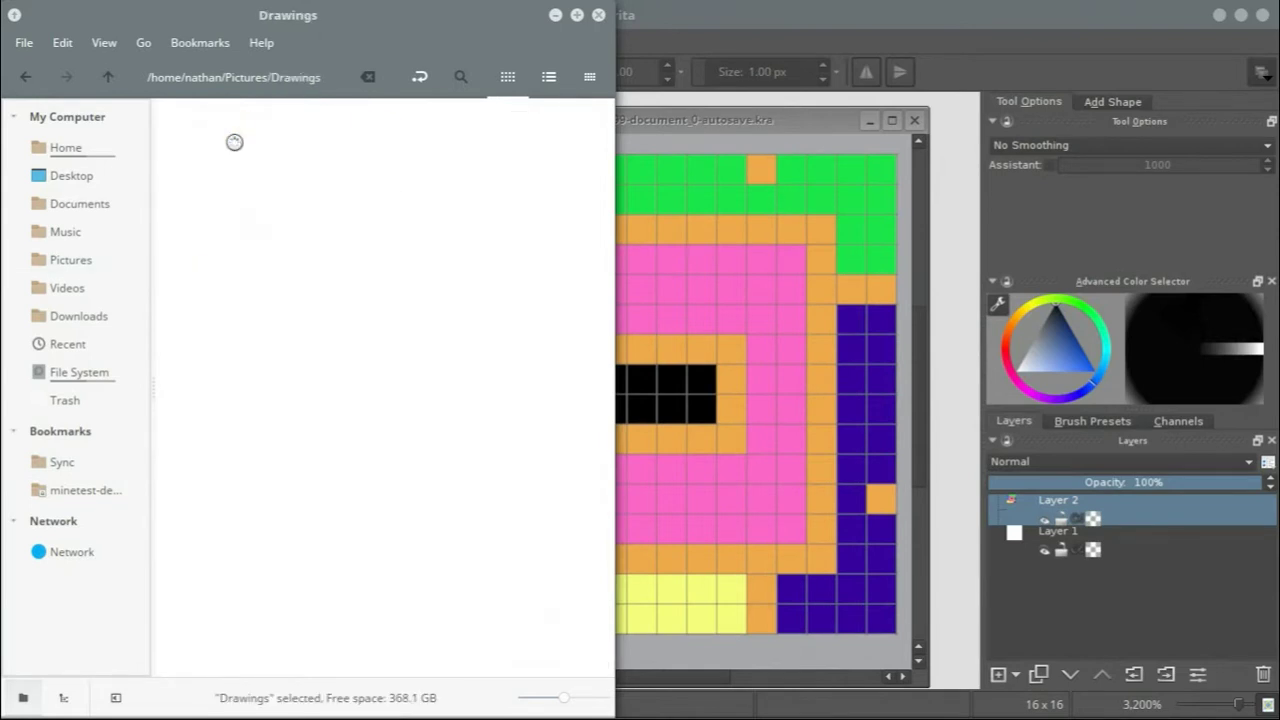
{"action": "double_click", "coordinate": [243, 158]}
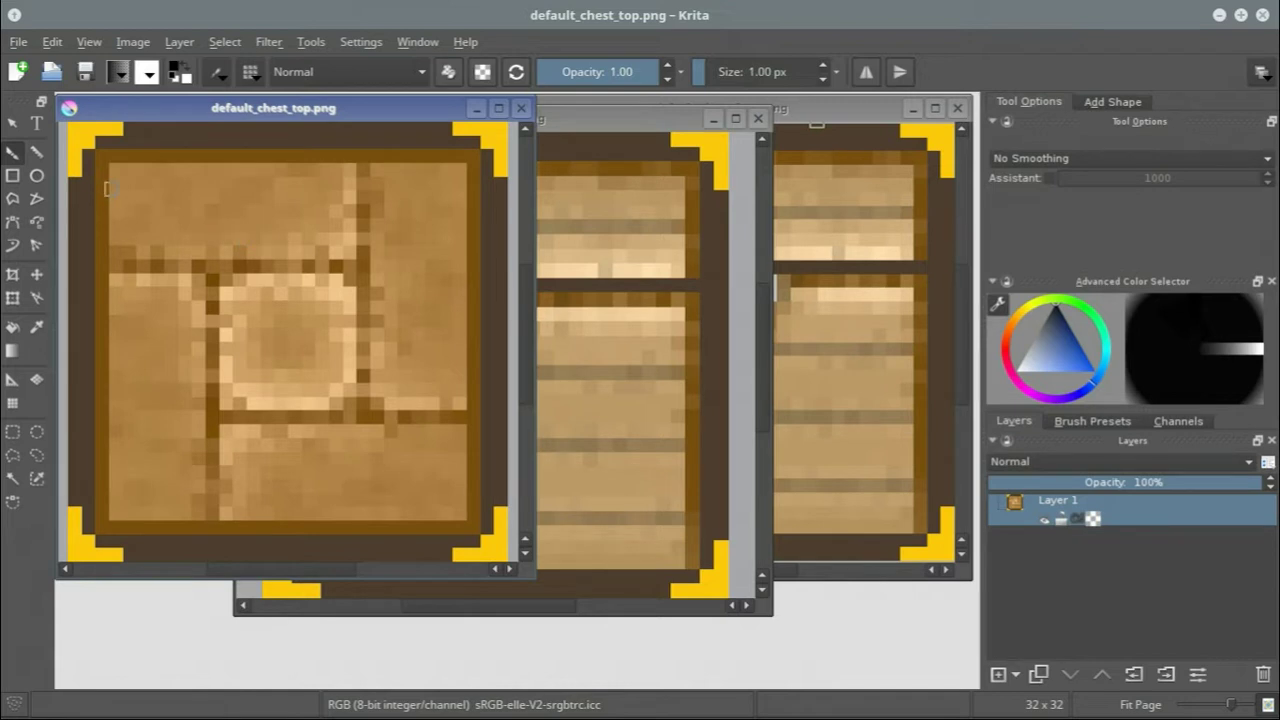
Step: Pick red and trace the chest lid's inner rectangular border with the Polyline tool
{"action": "right_click", "coordinate": [205, 258]}
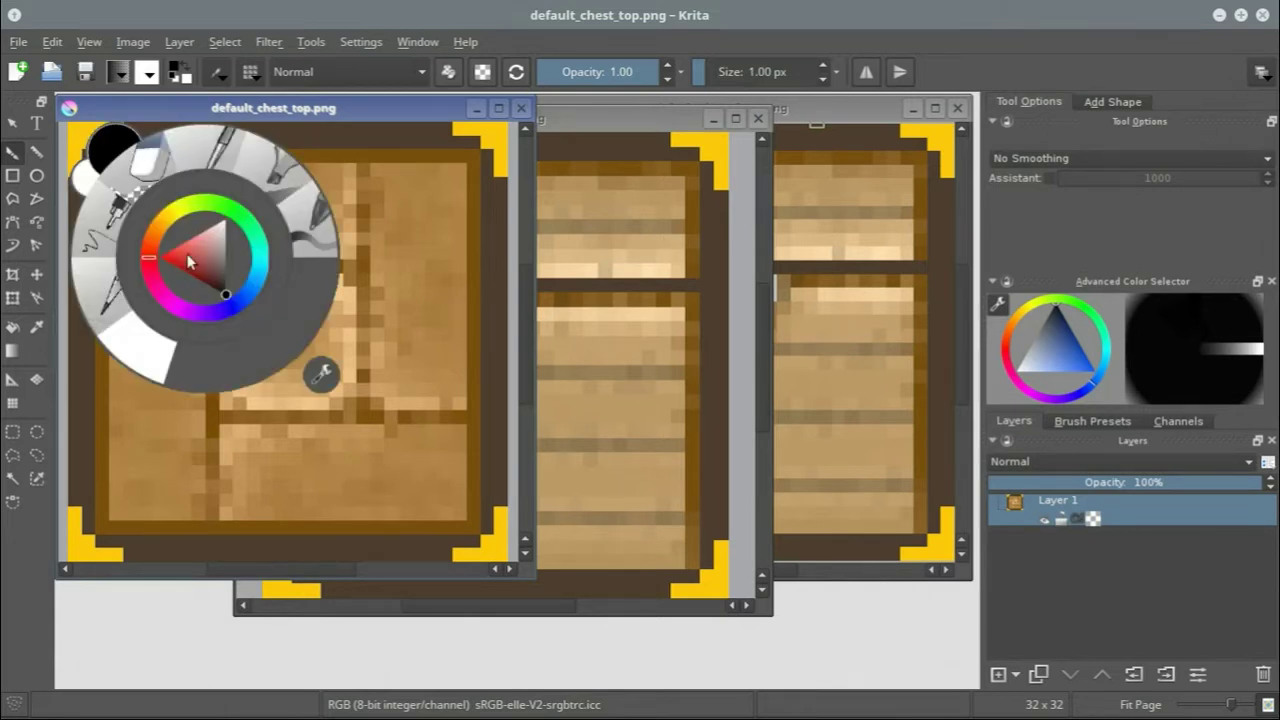
{"action": "left_click", "coordinate": [150, 256]}
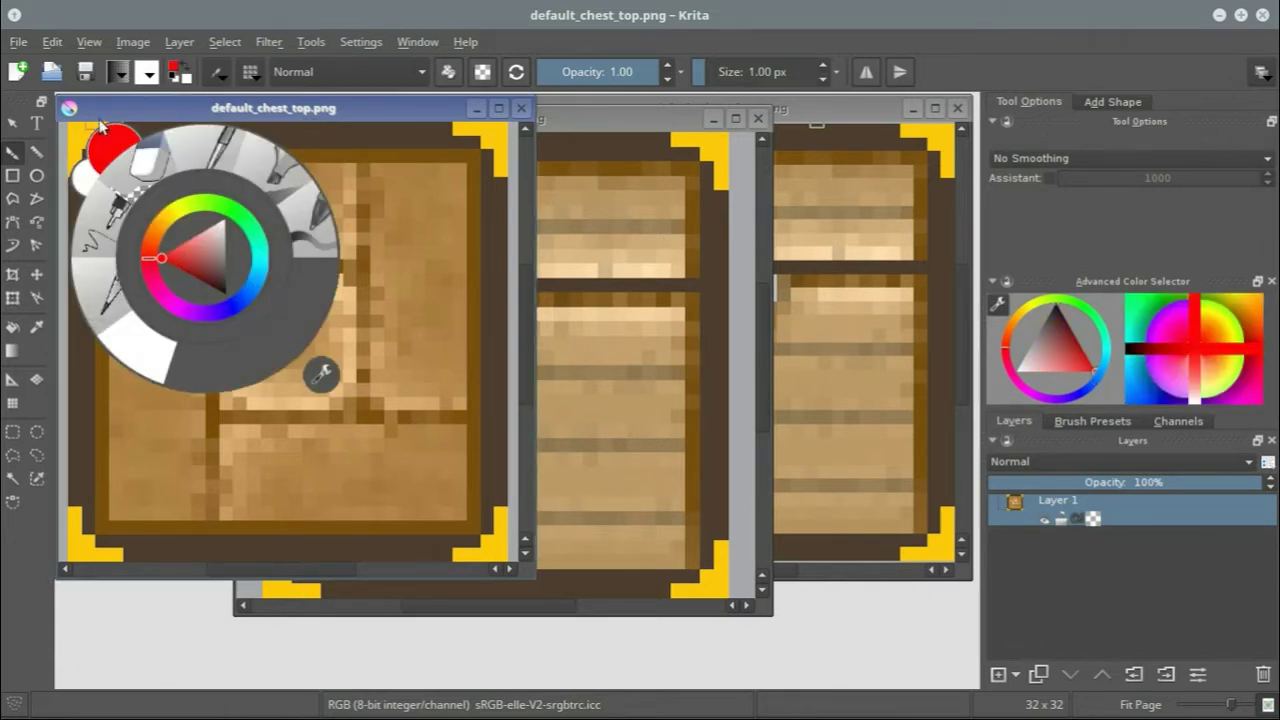
{"action": "left_click", "coordinate": [66, 240]}
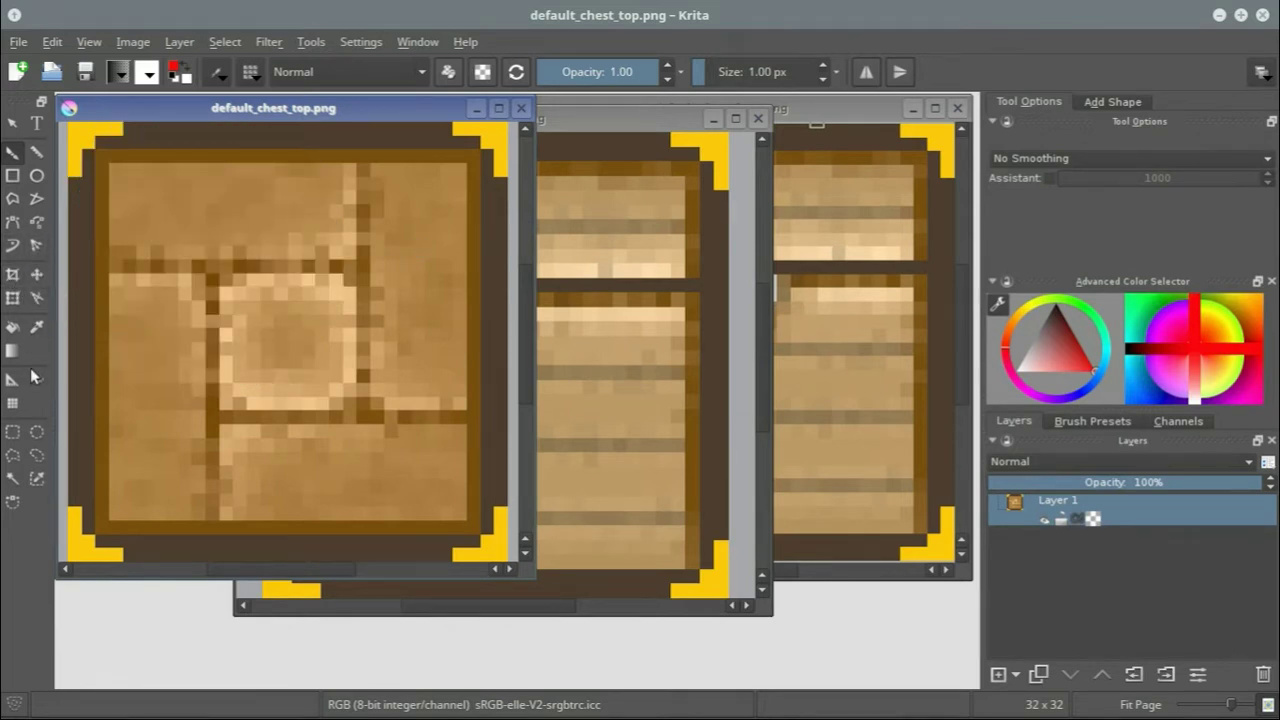
{"action": "left_click", "coordinate": [37, 199]}
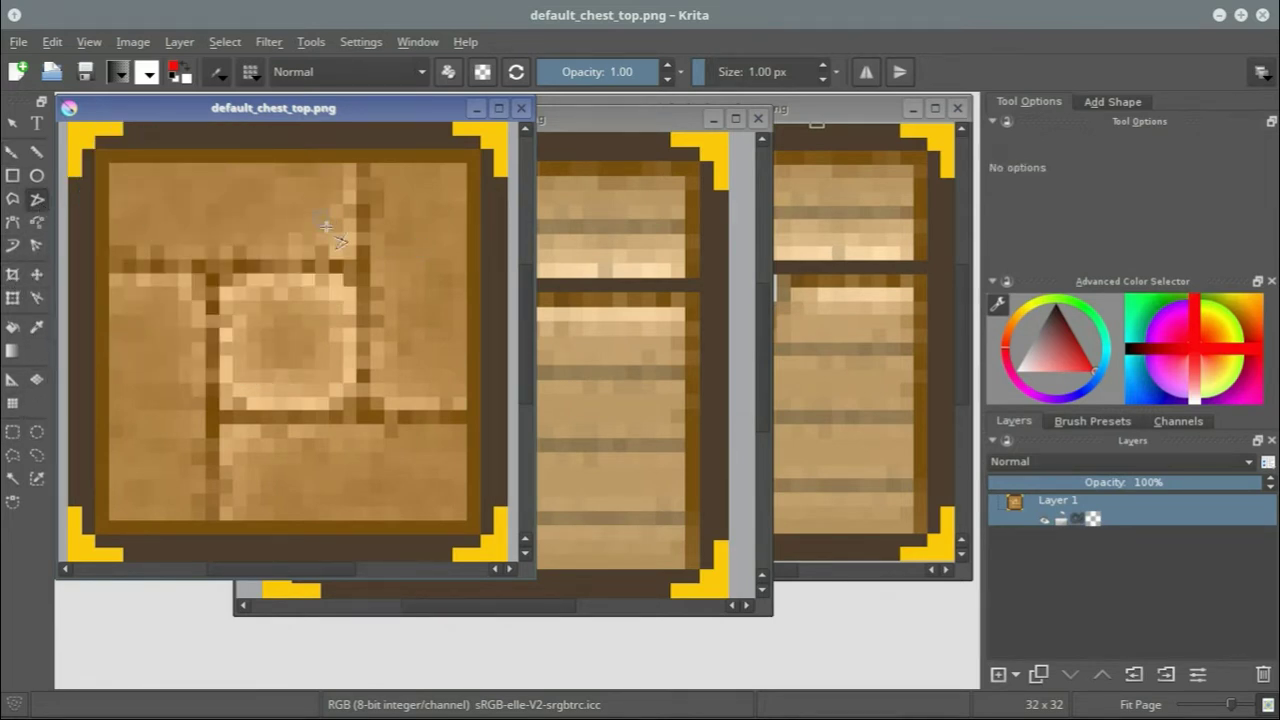
{"action": "left_click", "coordinate": [100, 157]}
{"action": "left_click", "coordinate": [472, 157]}
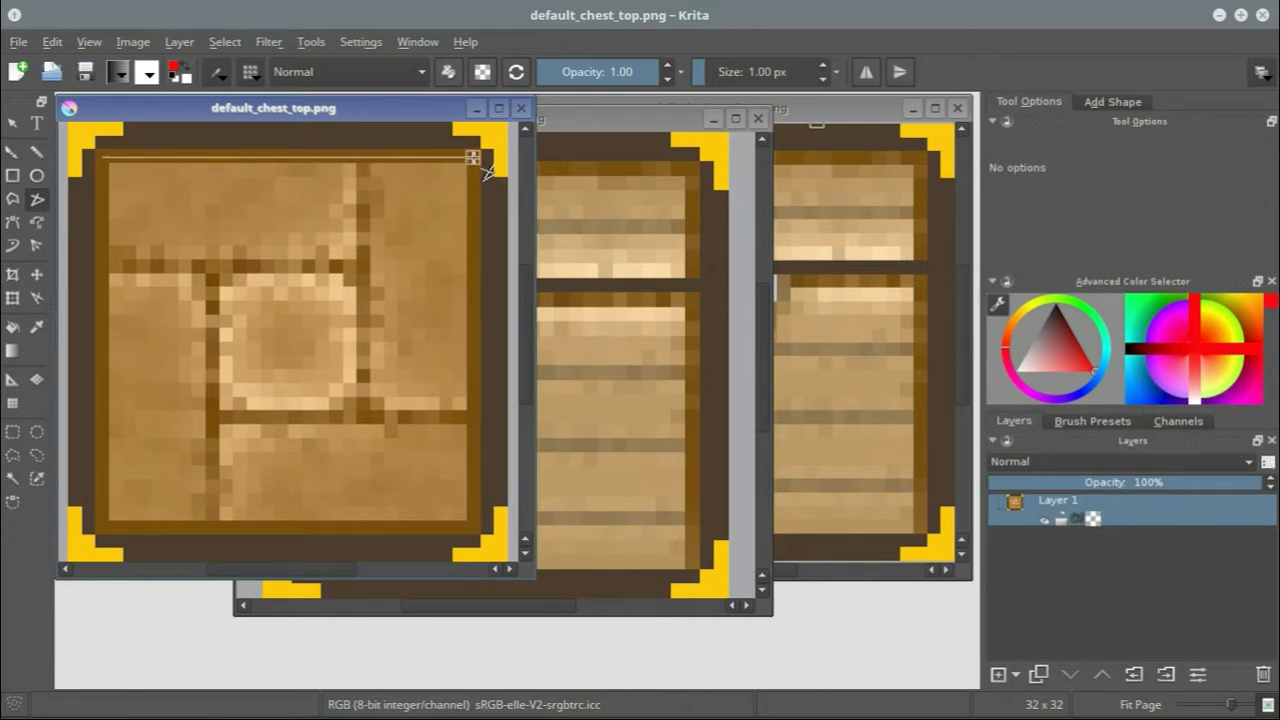
{"action": "left_click", "coordinate": [472, 524]}
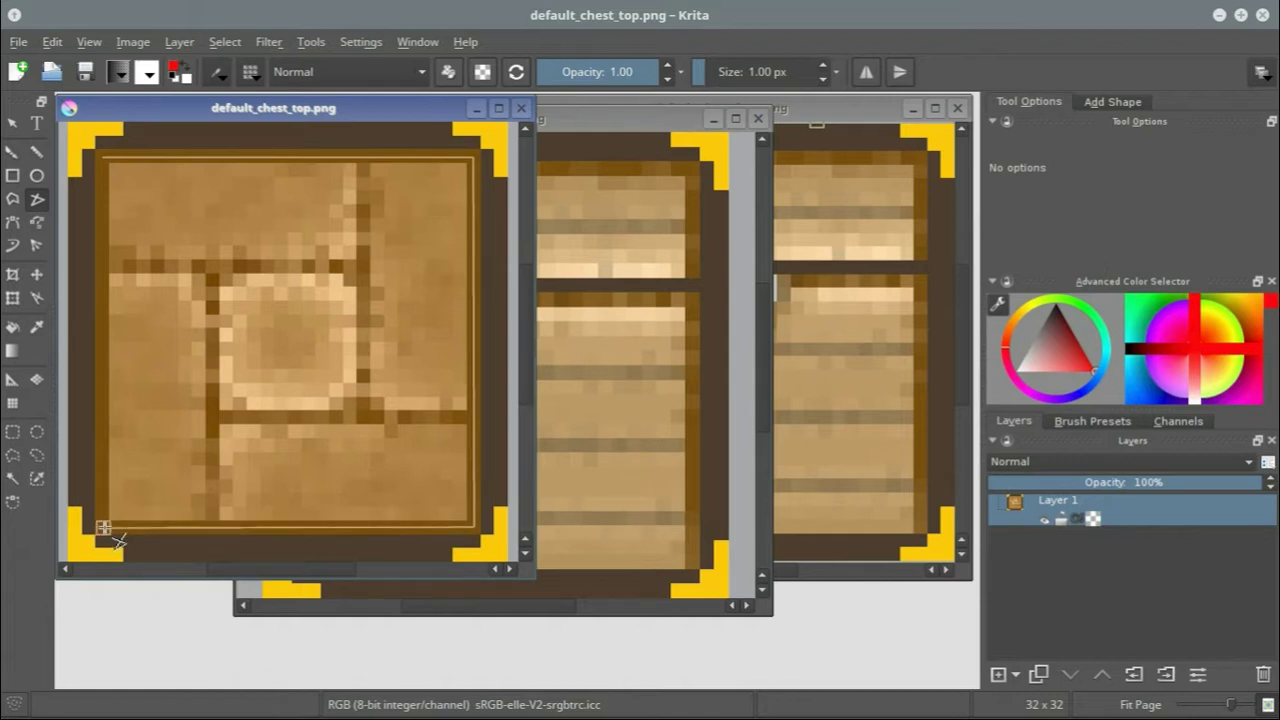
{"action": "left_click", "coordinate": [101, 525]}
{"action": "double_click", "coordinate": [101, 158]}
Step: Draw the red plank seams: one L-shaped, two horizontal and one vertical line
{"action": "left_click", "coordinate": [363, 160]}
{"action": "left_click", "coordinate": [364, 415]}
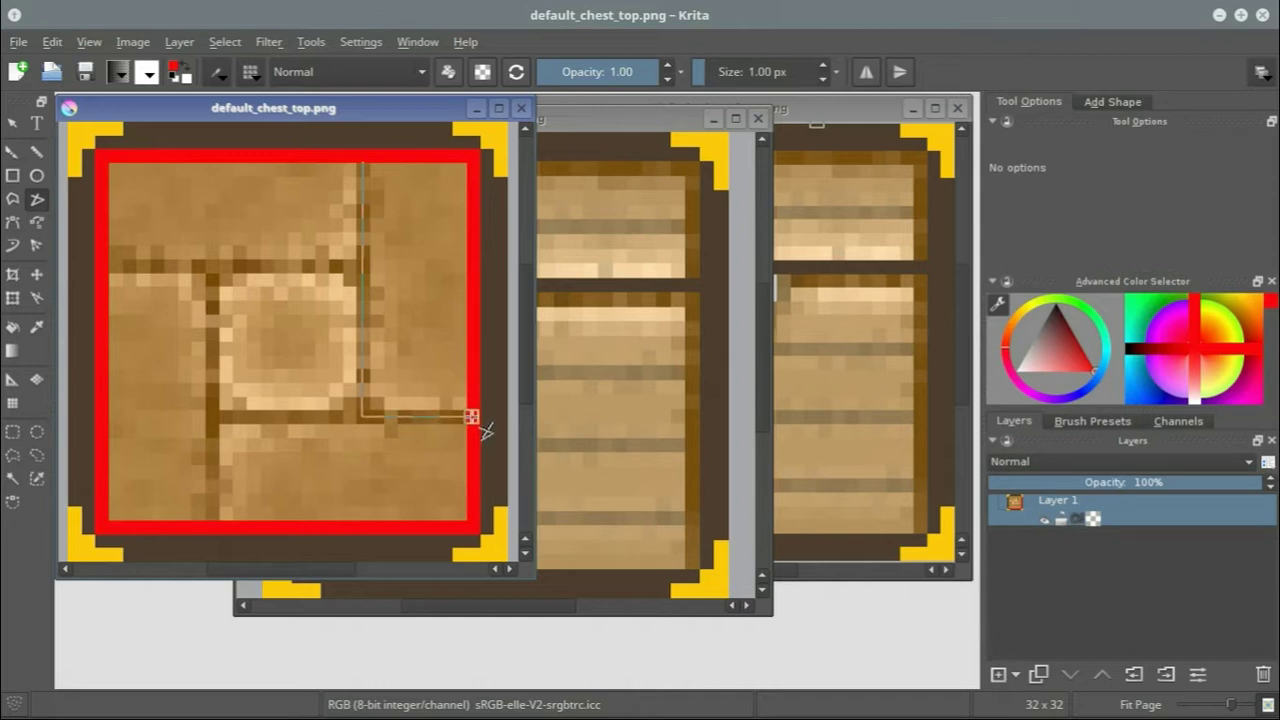
{"action": "double_click", "coordinate": [469, 421]}
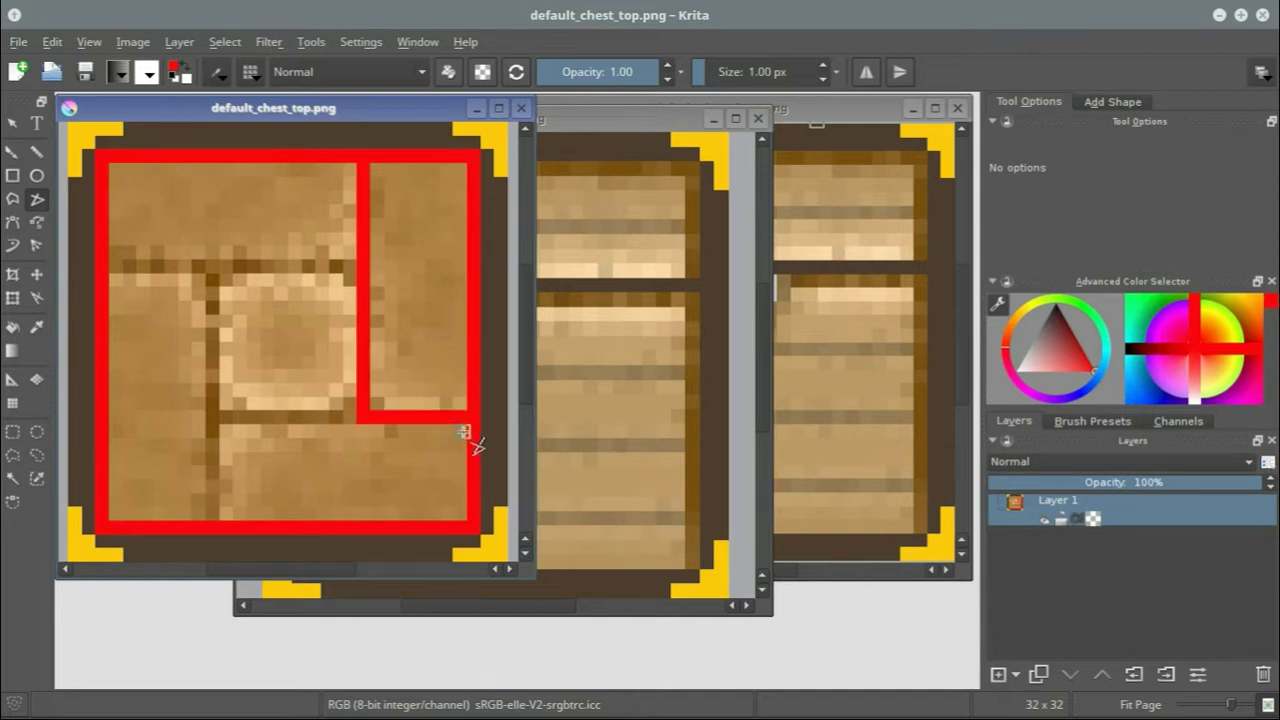
{"action": "left_click", "coordinate": [360, 266]}
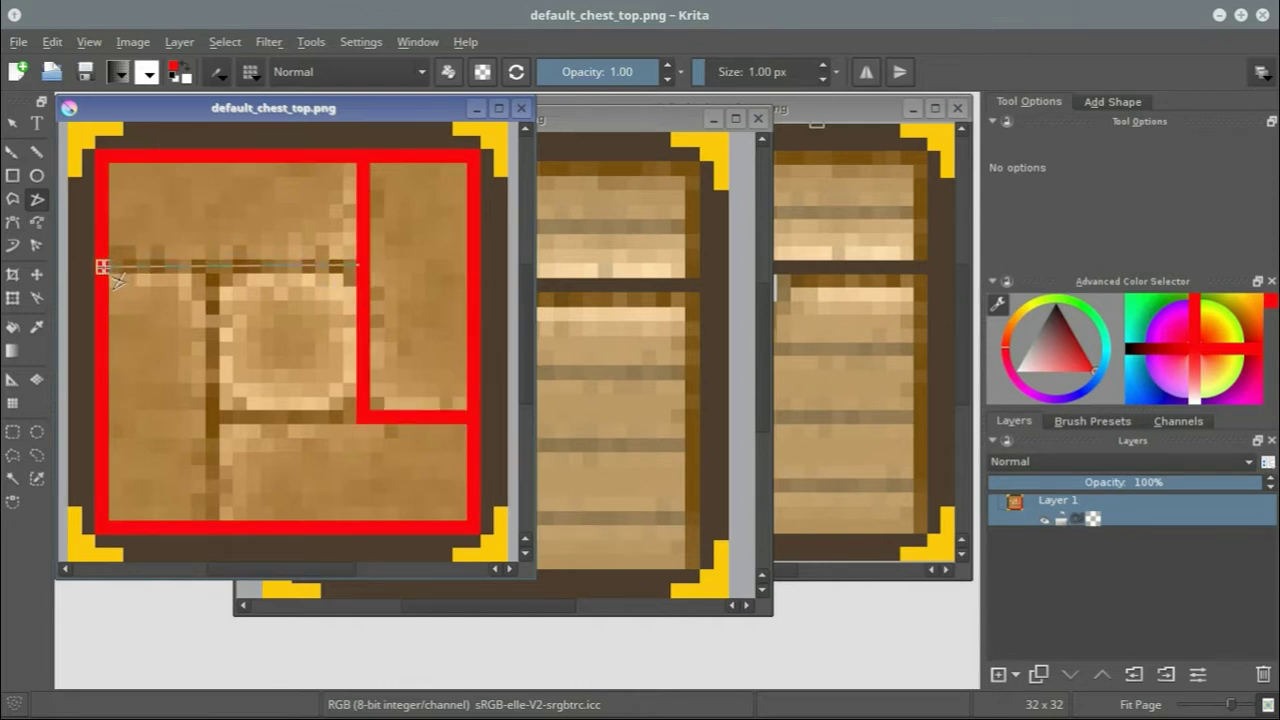
{"action": "double_click", "coordinate": [101, 266]}
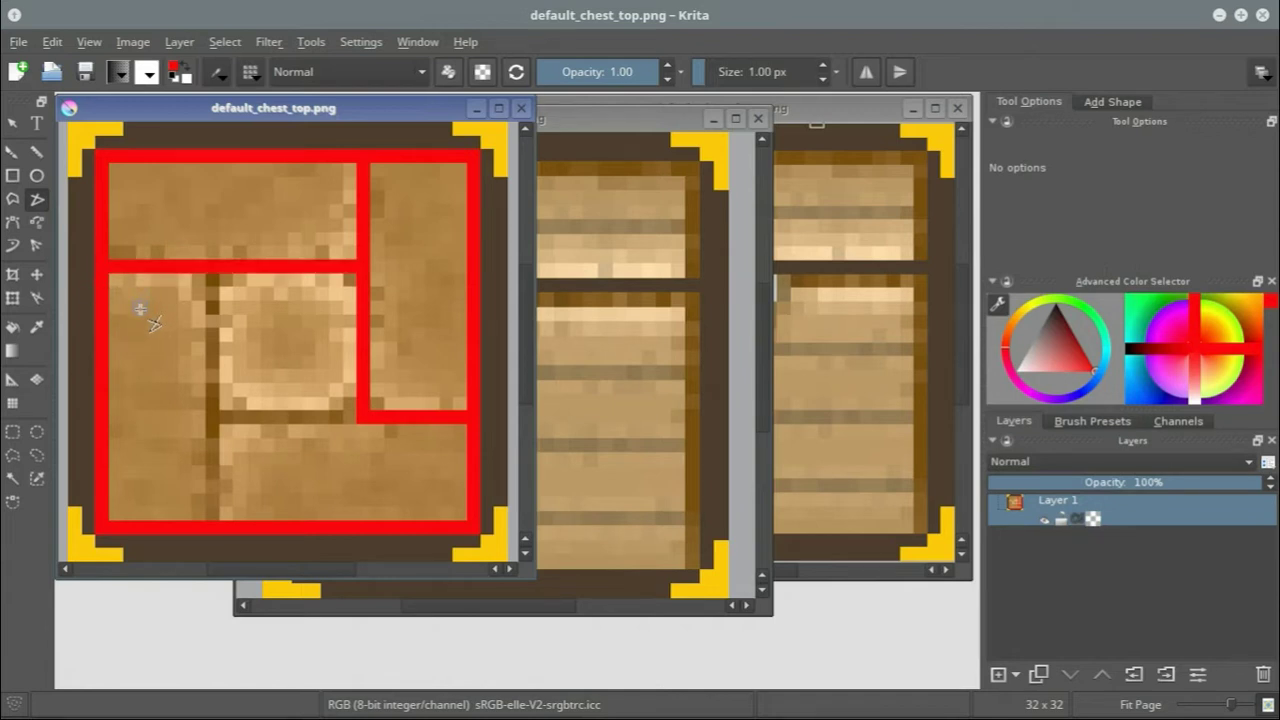
{"action": "left_click", "coordinate": [212, 268]}
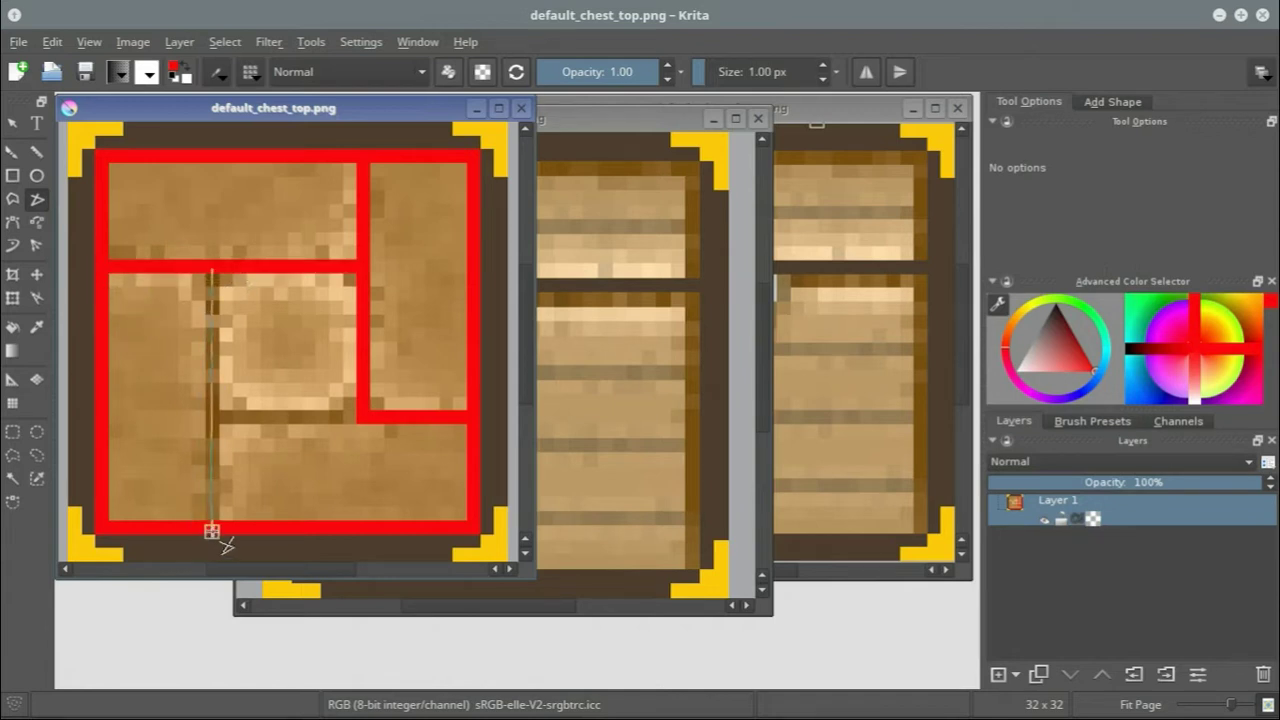
{"action": "double_click", "coordinate": [212, 528]}
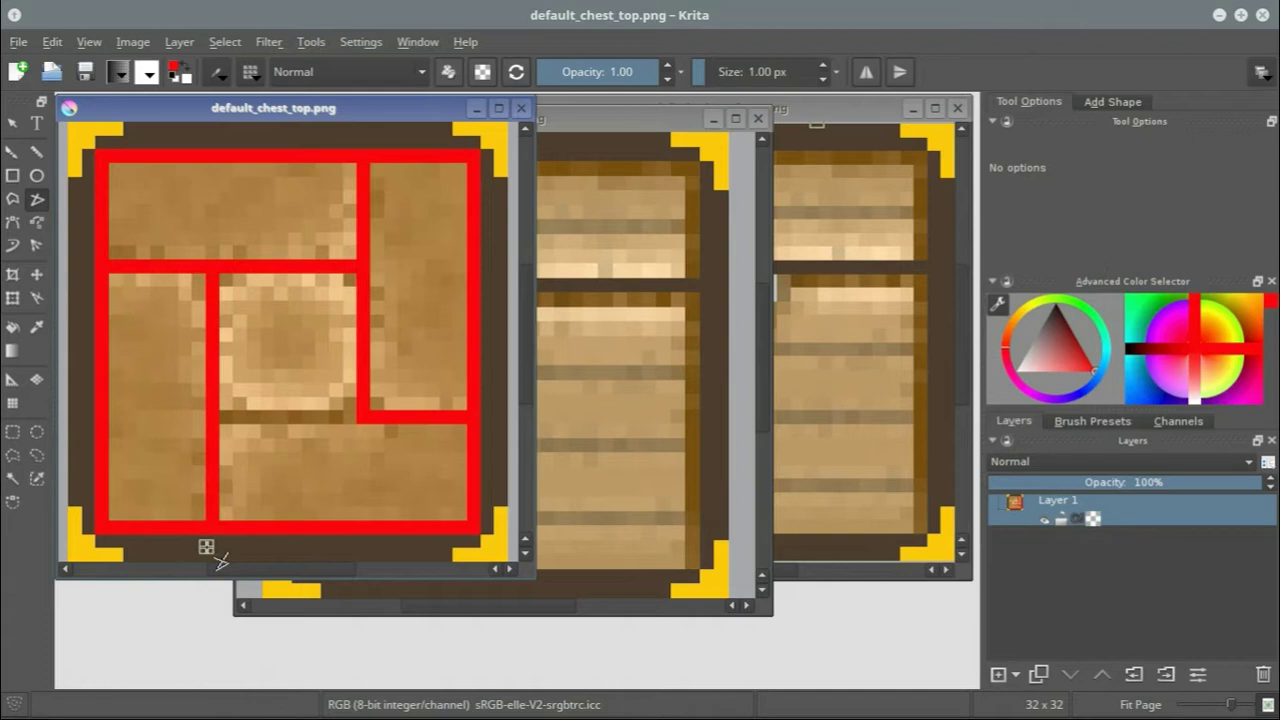
{"action": "left_click", "coordinate": [212, 416]}
{"action": "double_click", "coordinate": [362, 416]}
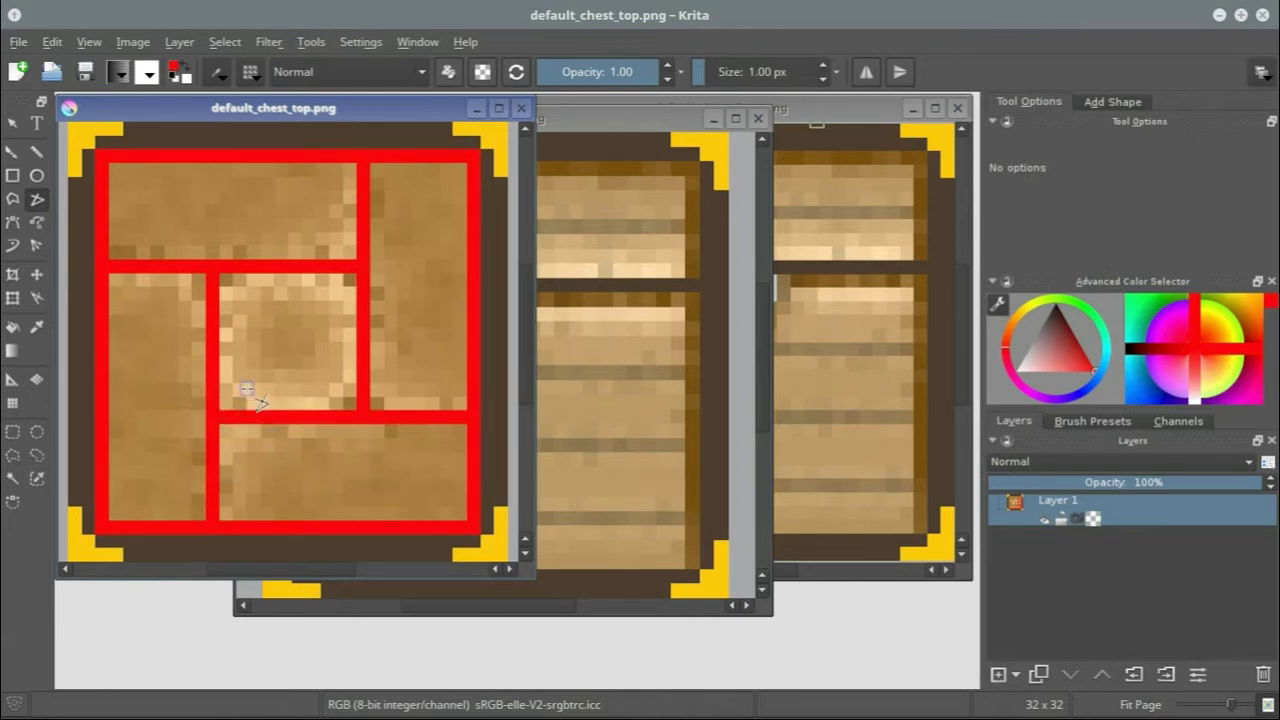
{"action": "left_click", "coordinate": [308, 42]}
{"action": "mouse_move", "coordinate": [267, 42]}
{"action": "left_click", "coordinate": [286, 277]}
{"action": "left_click", "coordinate": [180, 521]}
{"action": "left_click", "coordinate": [205, 608]}
{"action": "left_click_drag", "start_coordinate": [414, 96], "coordinate": [662, 93]}
{"action": "left_click", "coordinate": [662, 527]}
{"action": "type", "text": "noise"}
{"action": "left_click", "coordinate": [580, 124]}
{"action": "left_click", "coordinate": [624, 171]}
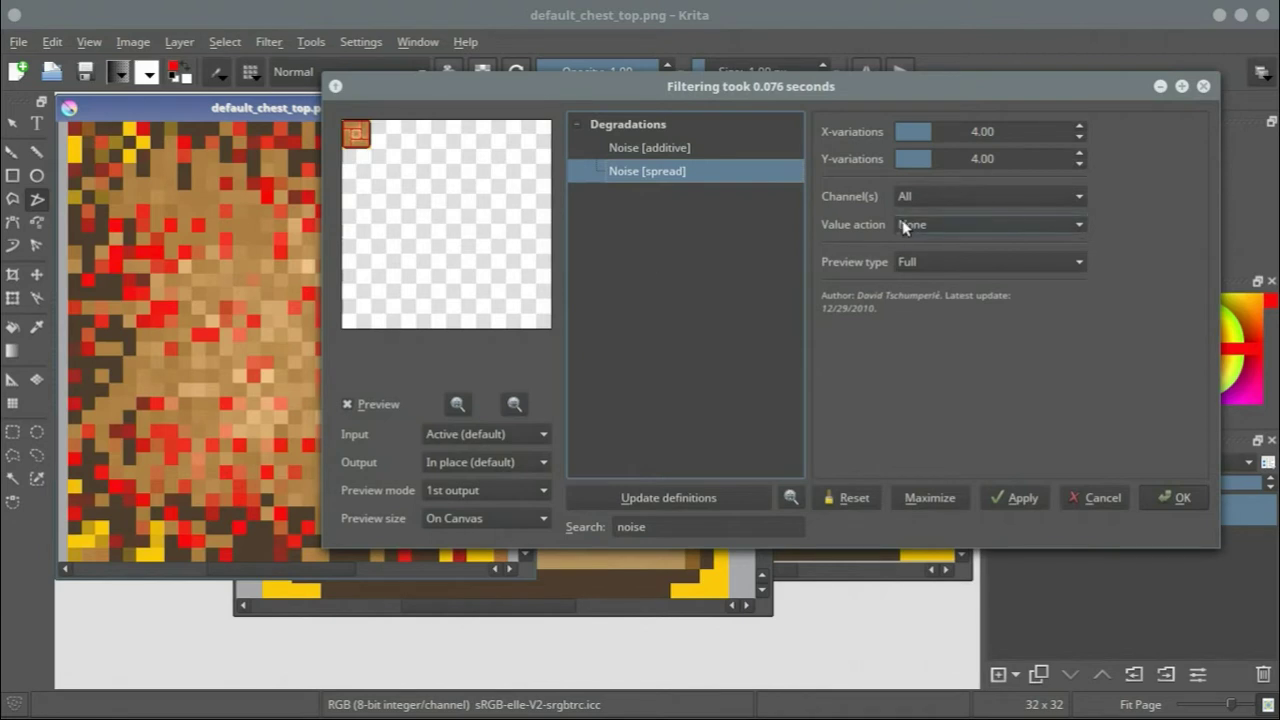
{"action": "left_click", "coordinate": [1015, 505]}
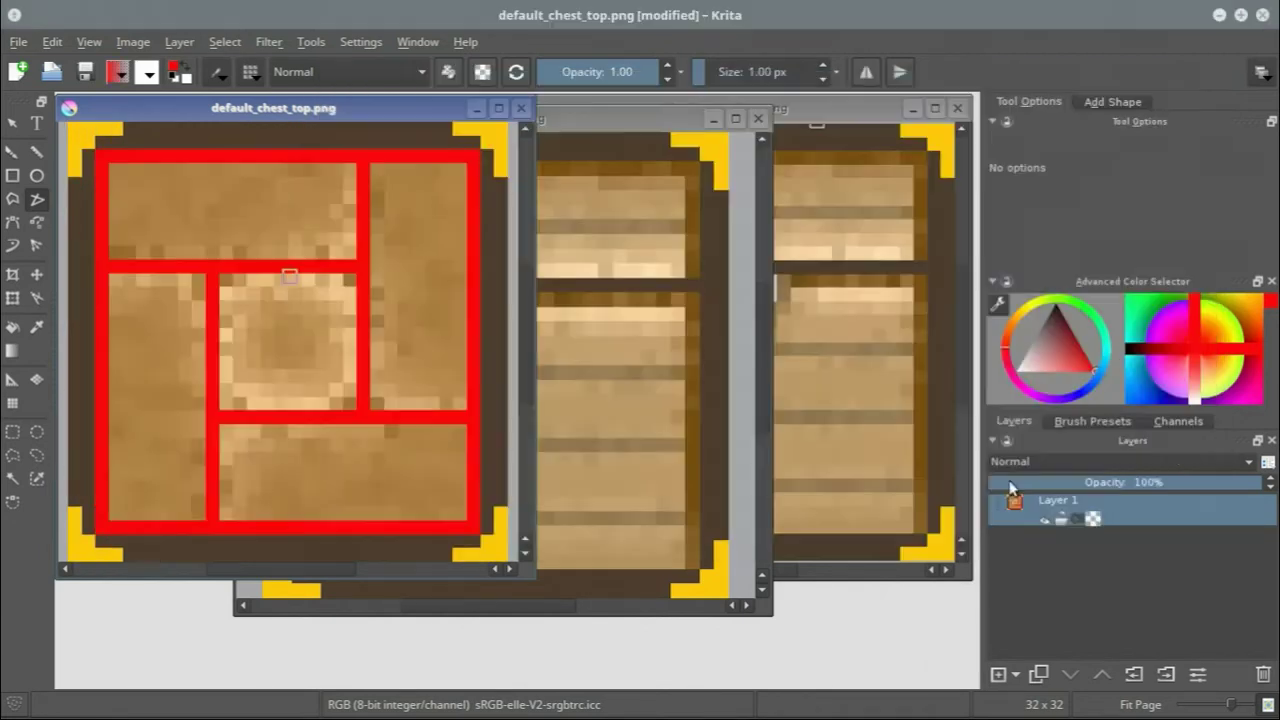
Step: Select the chest top's interior and preview G'MIC's Noise [spread] on canvas
{"action": "left_click", "coordinate": [13, 433]}
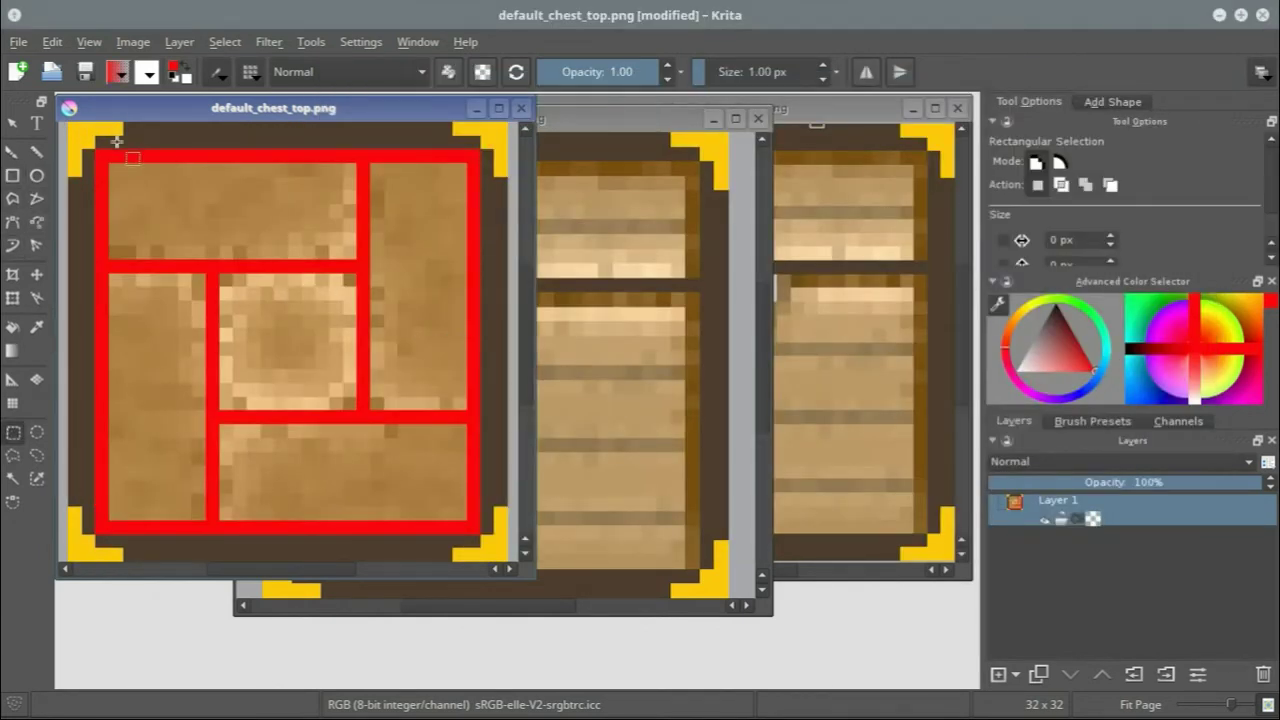
{"action": "left_click_drag", "start_coordinate": [93, 147], "coordinate": [481, 534]}
{"action": "left_click", "coordinate": [268, 42]}
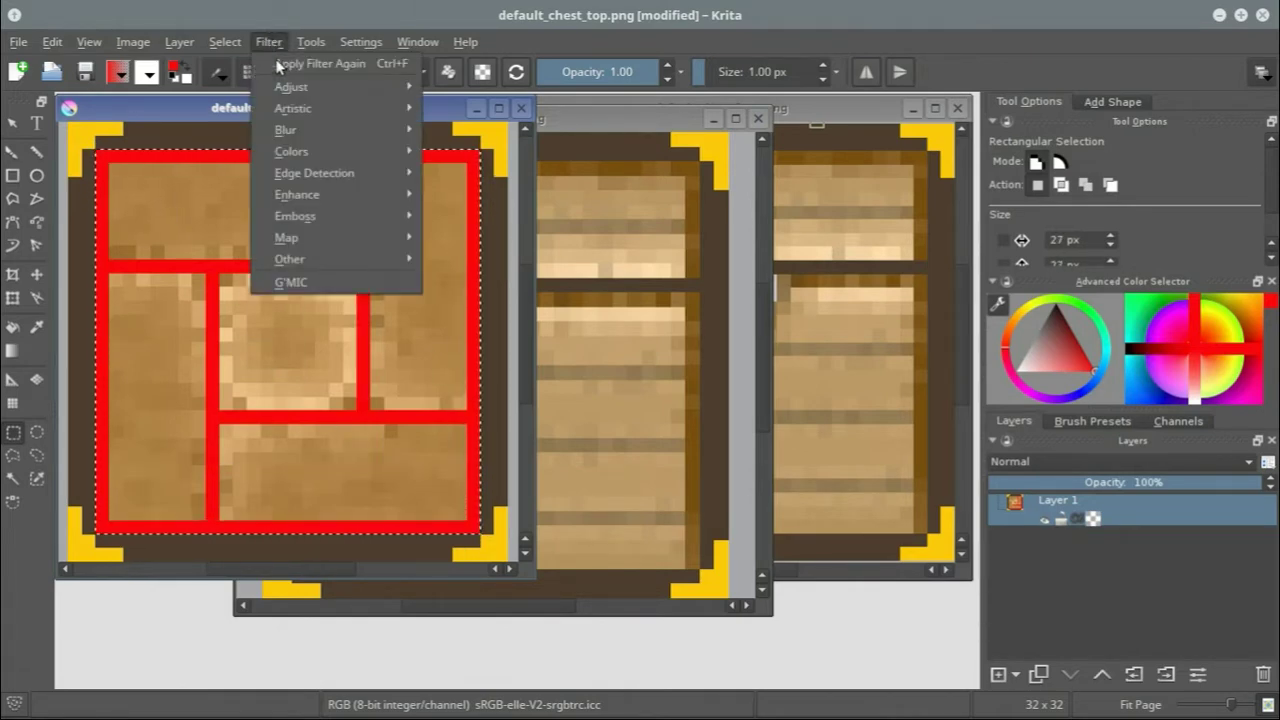
{"action": "left_click", "coordinate": [295, 284]}
{"action": "left_click", "coordinate": [465, 527]}
{"action": "type", "text": "noise"}
{"action": "left_click", "coordinate": [238, 521]}
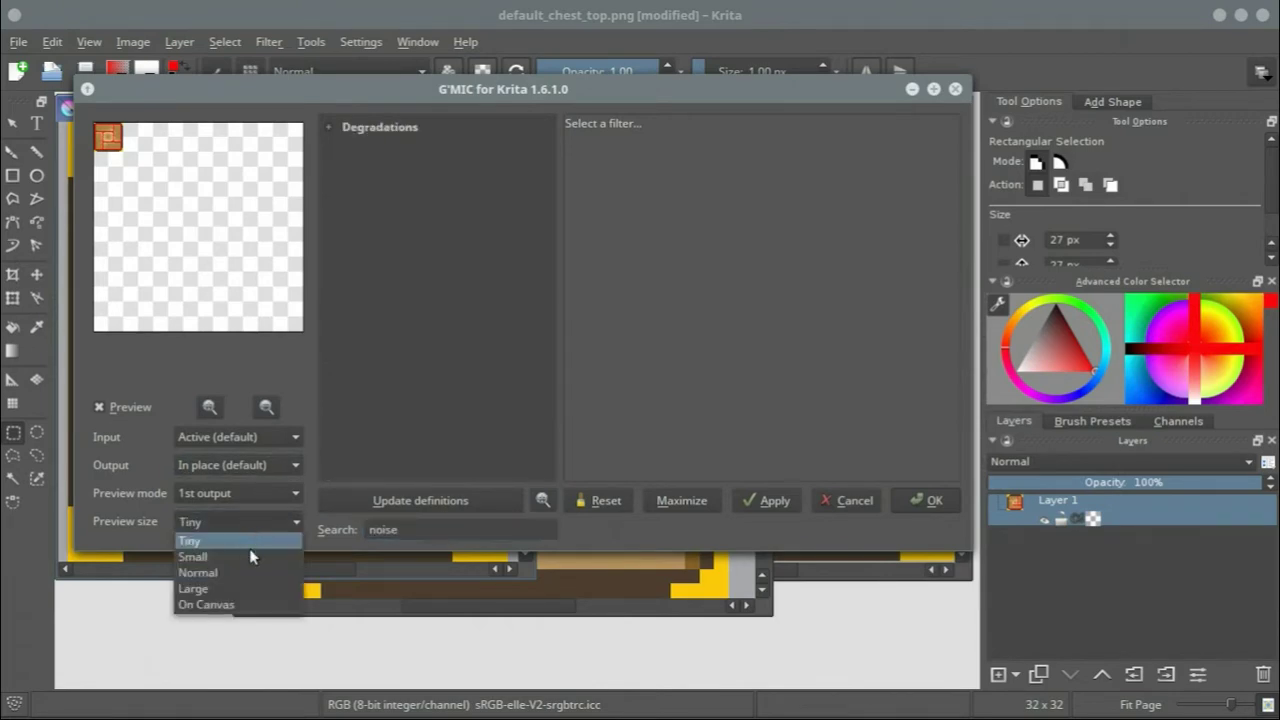
{"action": "left_click", "coordinate": [242, 606]}
{"action": "left_click", "coordinate": [392, 132]}
{"action": "left_click", "coordinate": [329, 127]}
{"action": "left_click", "coordinate": [380, 174]}
{"action": "left_click", "coordinate": [926, 500]}
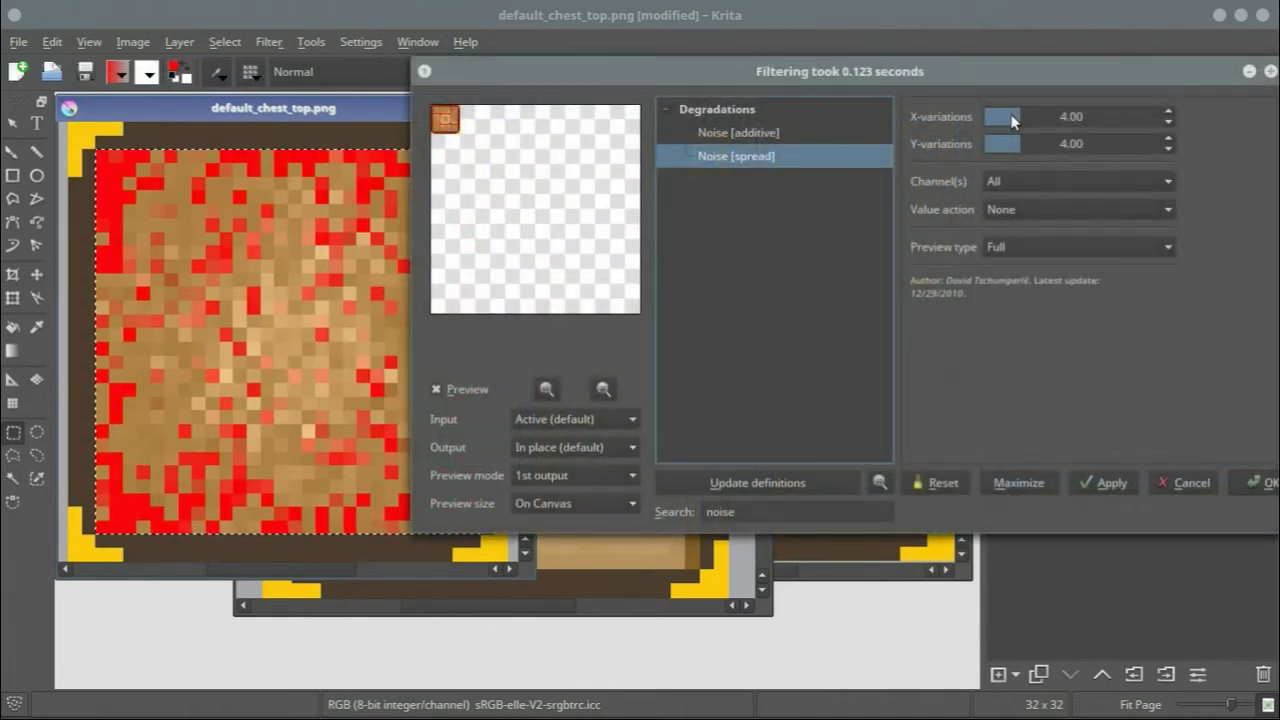
Step: Set Noise [spread] X-variations to 0.97 and Y-variations to 1.18
{"action": "left_click", "coordinate": [990, 117]}
{"action": "left_click", "coordinate": [988, 117]}
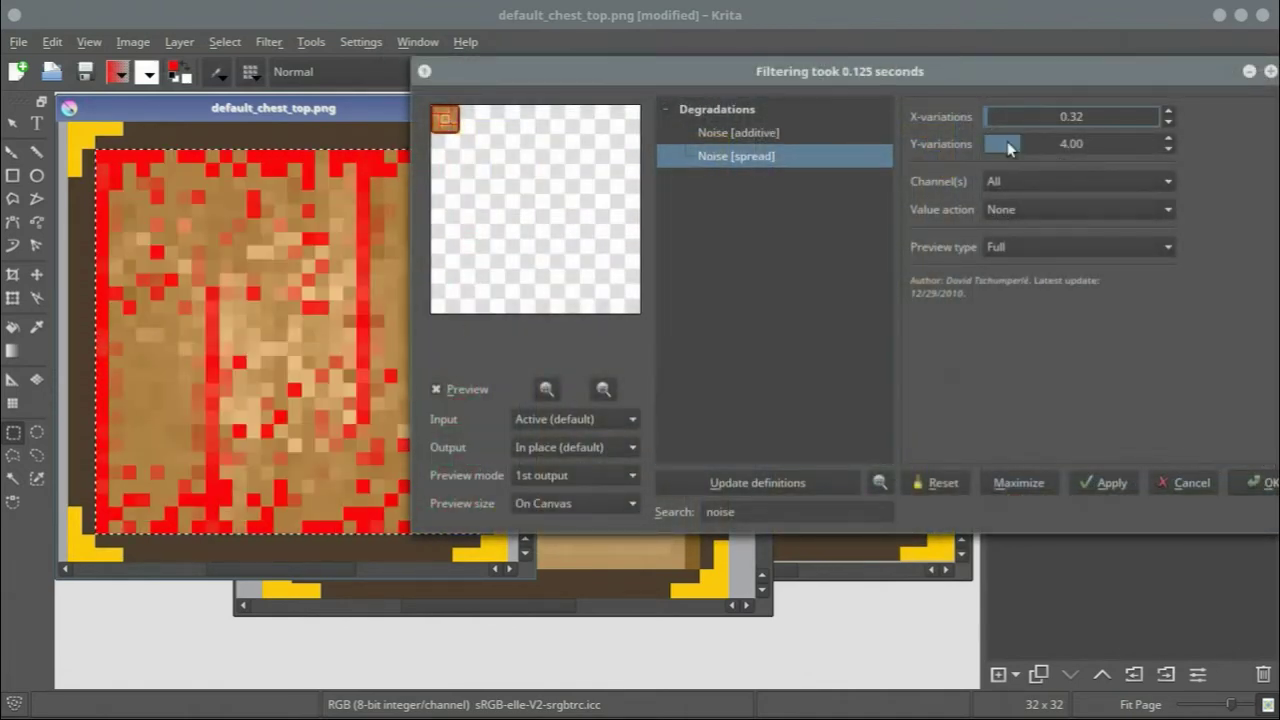
{"action": "left_click", "coordinate": [992, 142]}
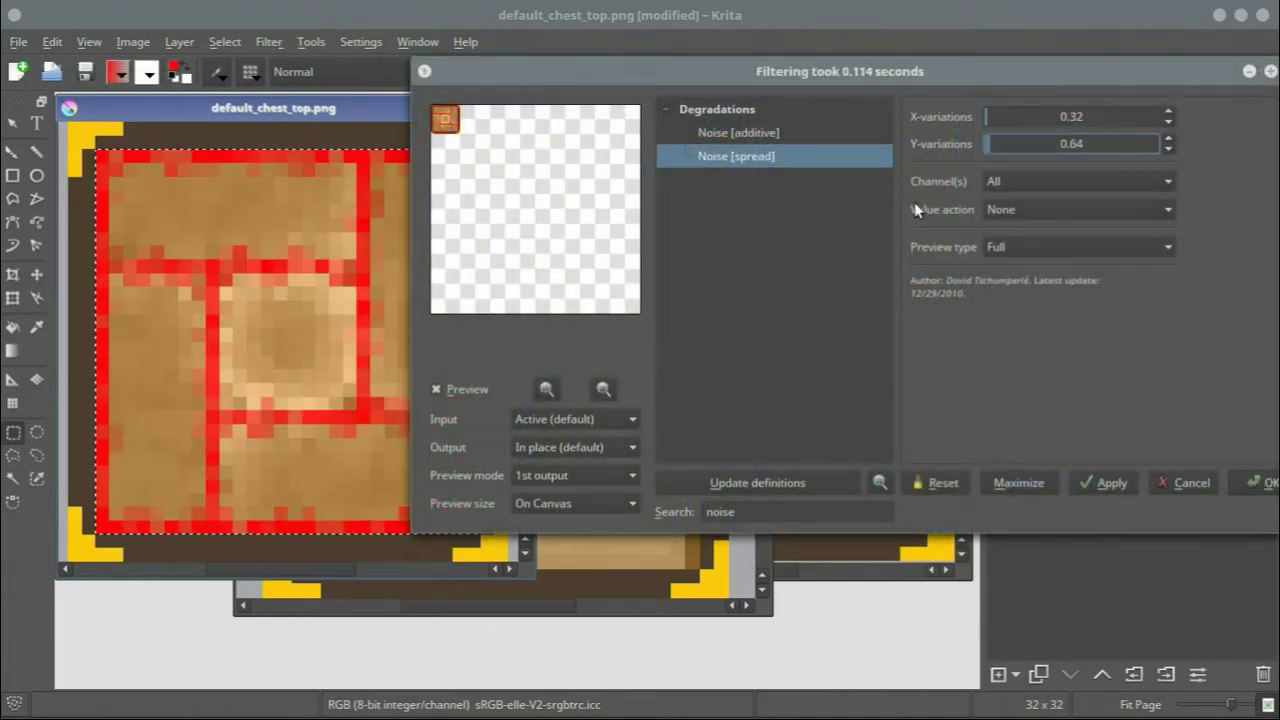
{"action": "left_click", "coordinate": [990, 145]}
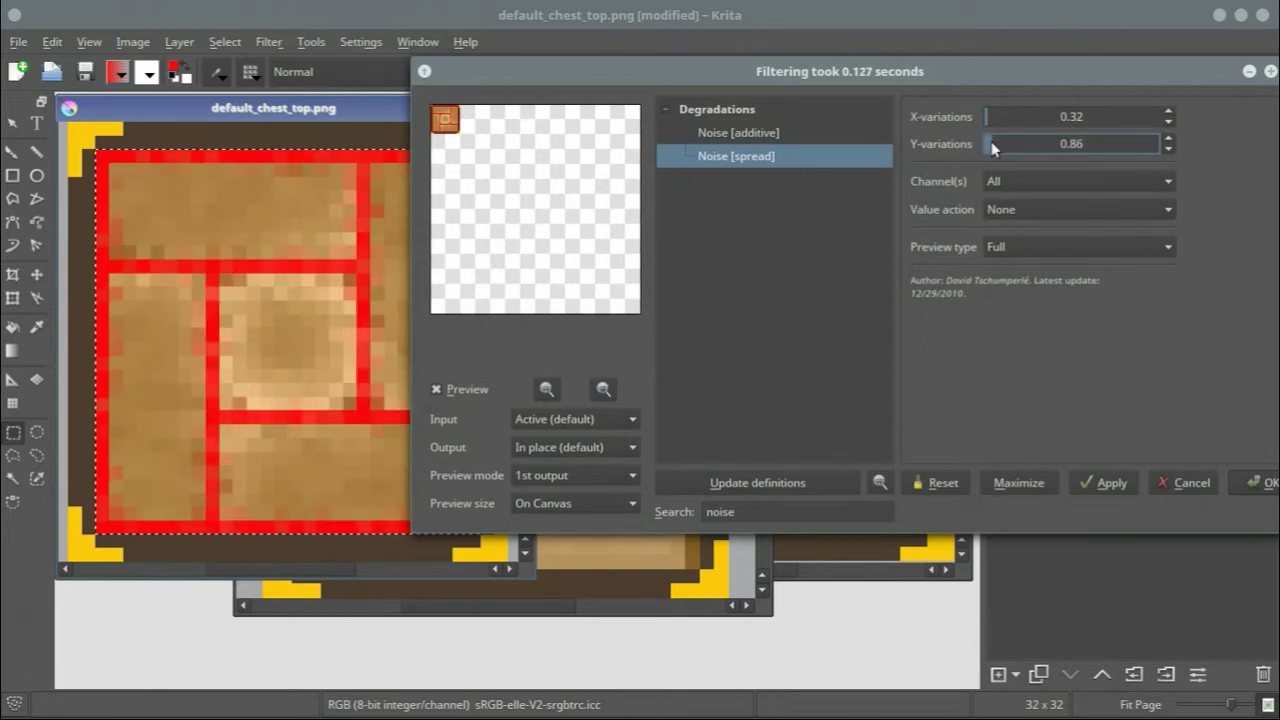
{"action": "left_click", "coordinate": [991, 142]}
{"action": "left_click", "coordinate": [992, 115]}
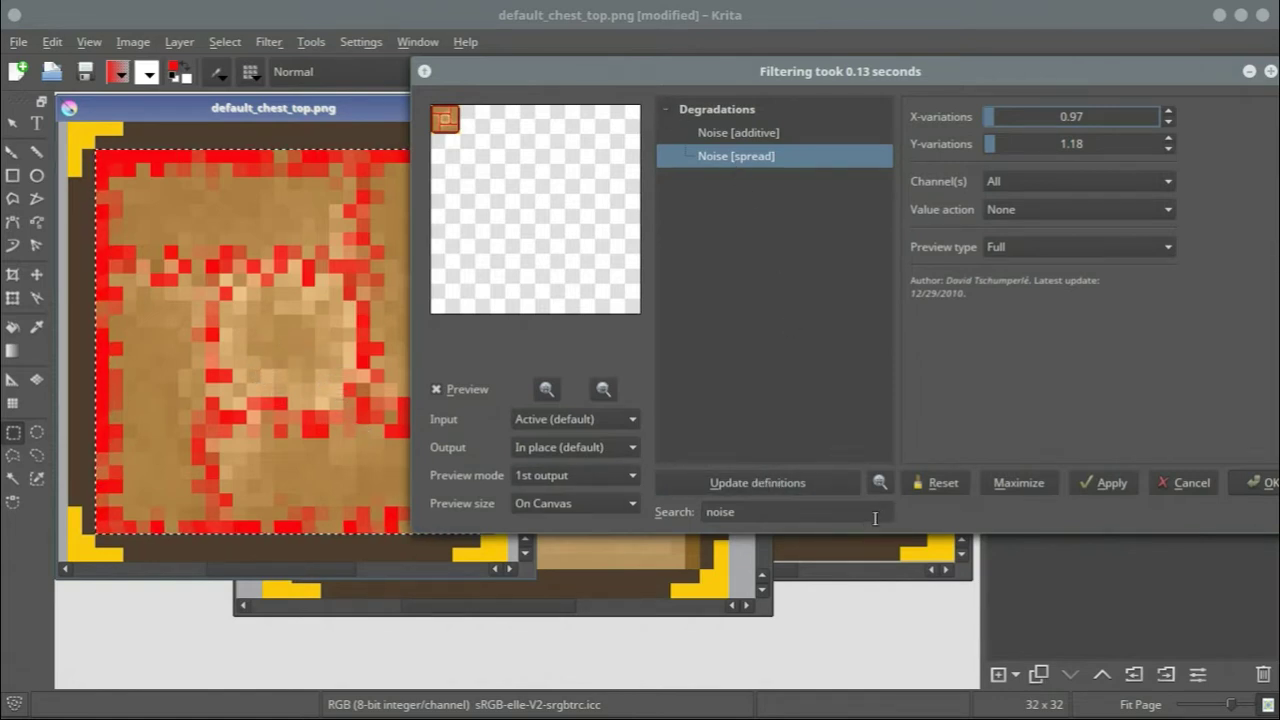
Step: Clear the noise search and preview Artistic filters from Black crayon graffiti to Felt pen
{"action": "left_click_drag", "start_coordinate": [867, 519], "coordinate": [663, 508]}
{"action": "key", "text": "BackSpace"}
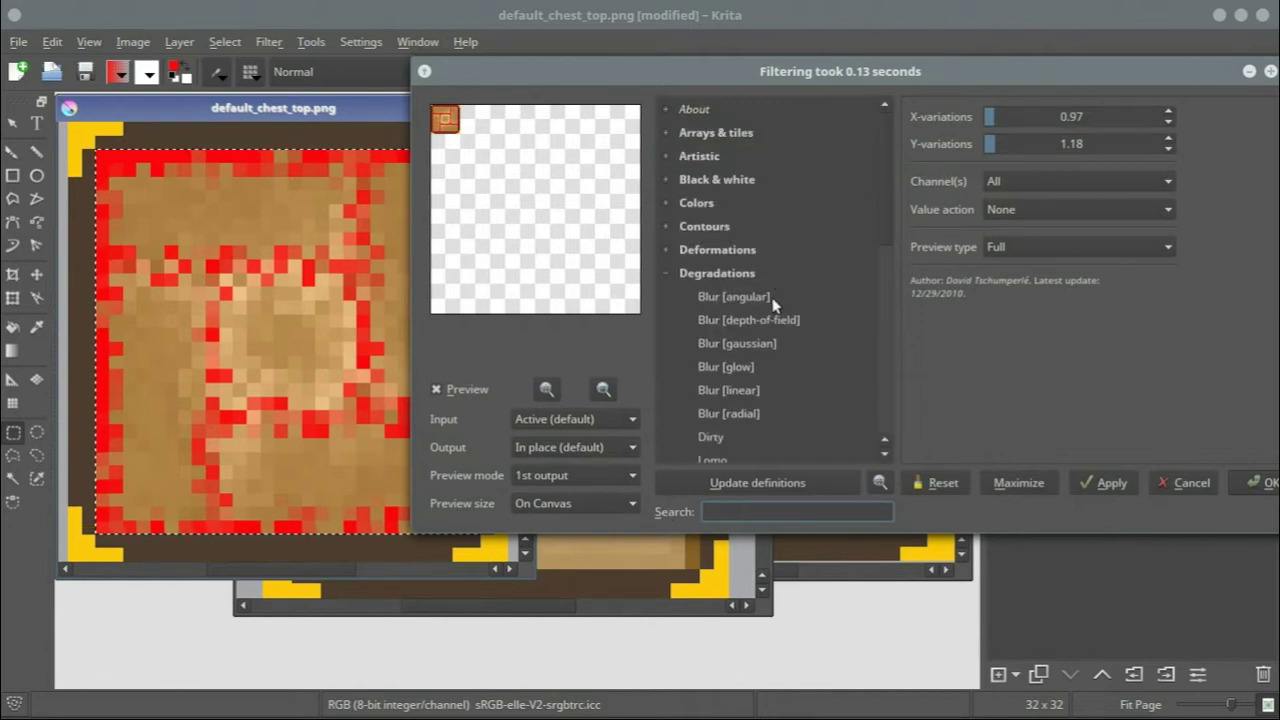
{"action": "left_click", "coordinate": [666, 156]}
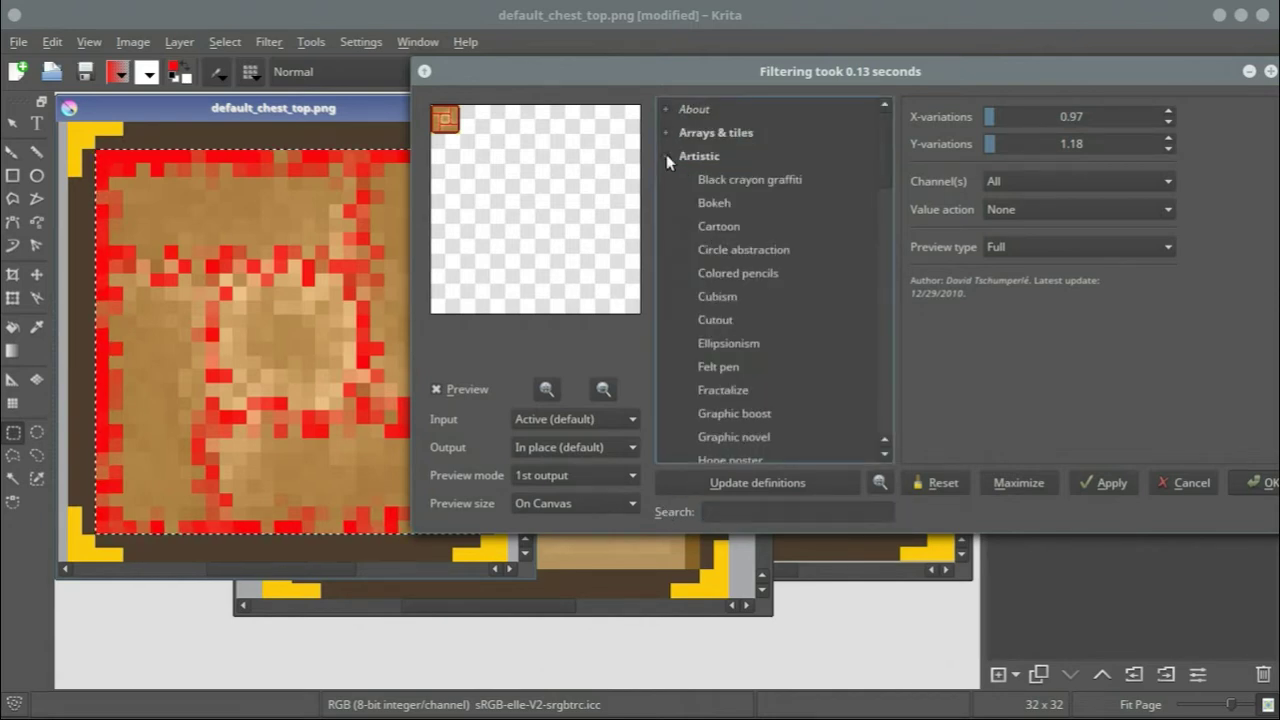
{"action": "left_click", "coordinate": [735, 203]}
{"action": "left_click", "coordinate": [736, 228]}
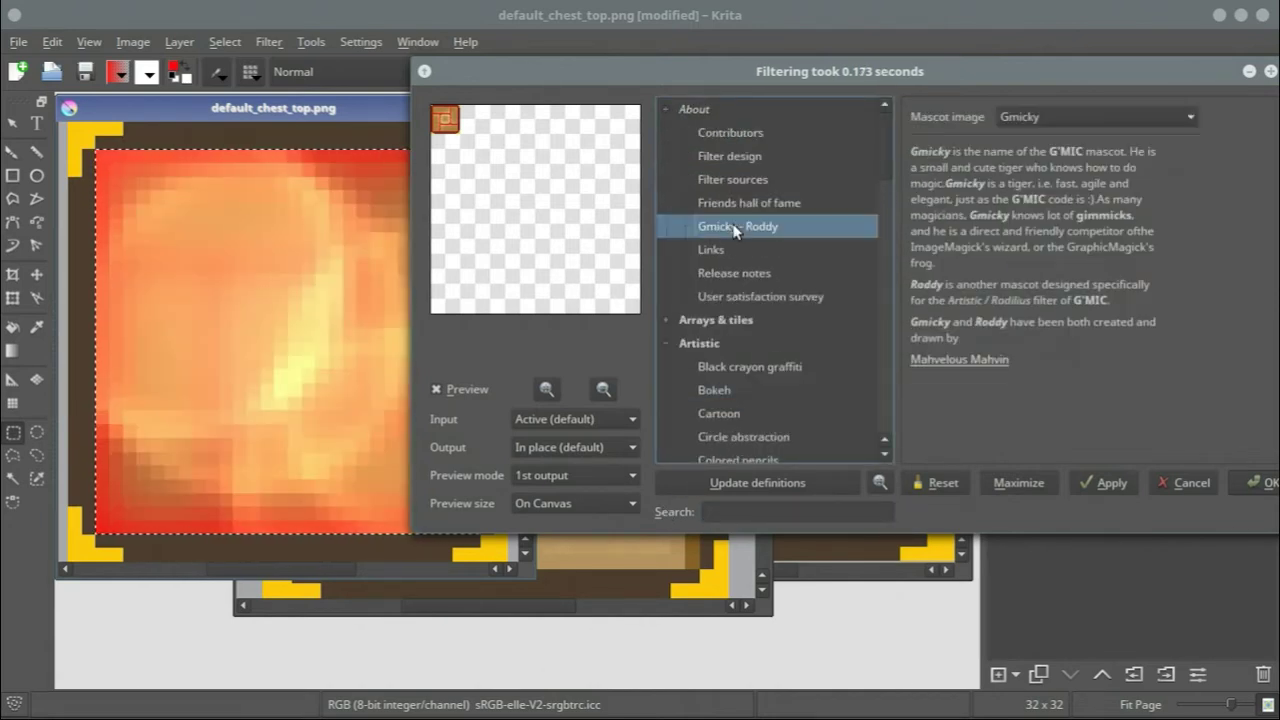
{"action": "left_click", "coordinate": [744, 366]}
{"action": "left_click", "coordinate": [741, 389]}
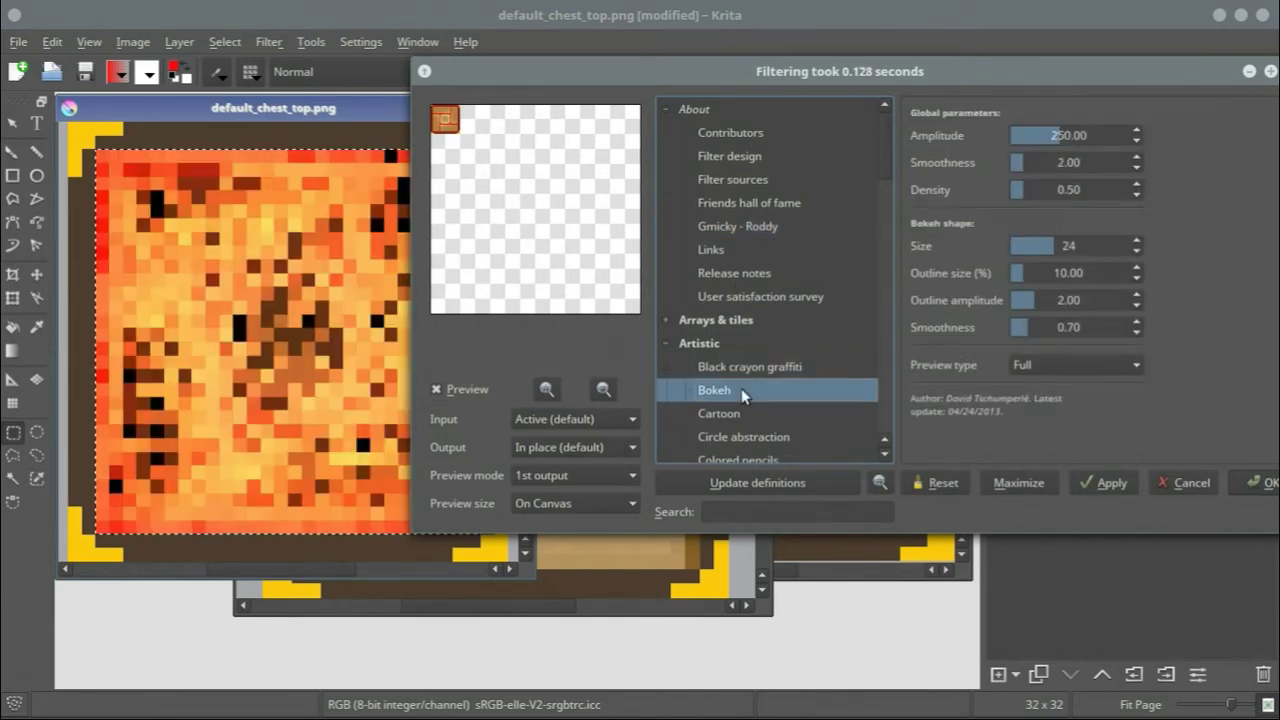
{"action": "left_click", "coordinate": [740, 410]}
{"action": "left_click", "coordinate": [740, 436]}
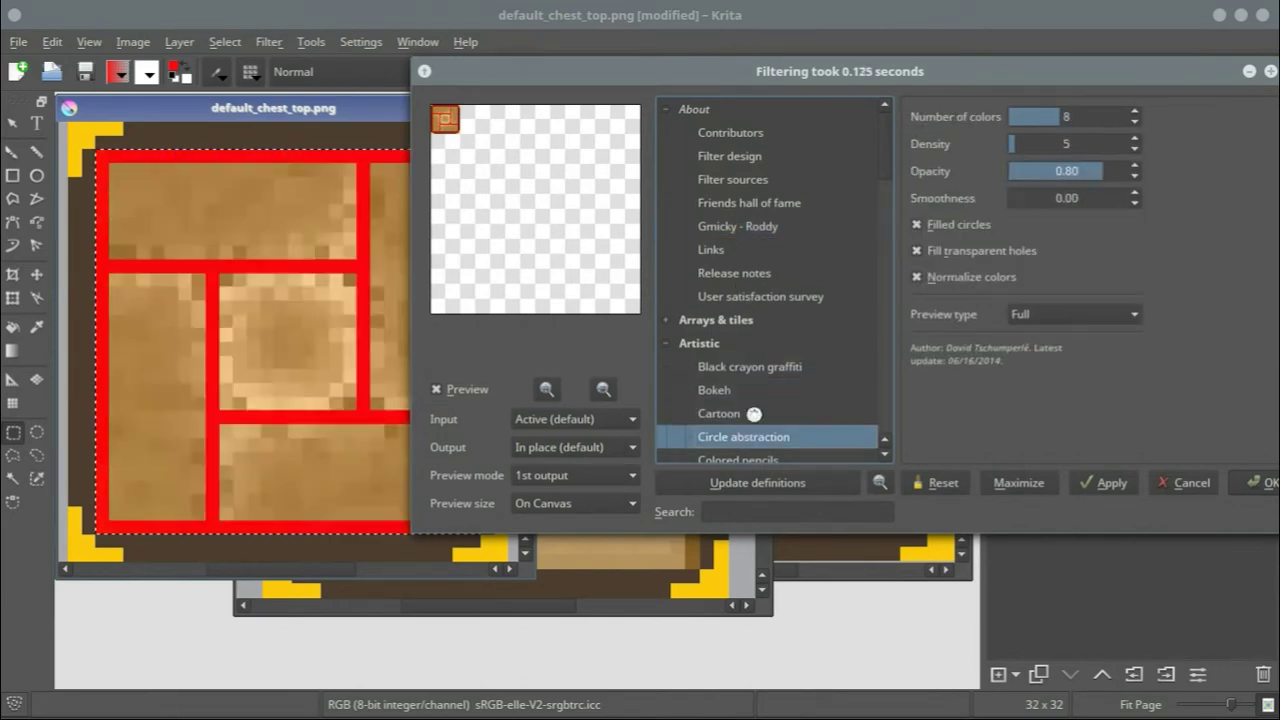
{"action": "scroll", "coordinate": [750, 410], "scroll_direction": "down", "scroll_amount": 3}
{"action": "left_click", "coordinate": [756, 249]}
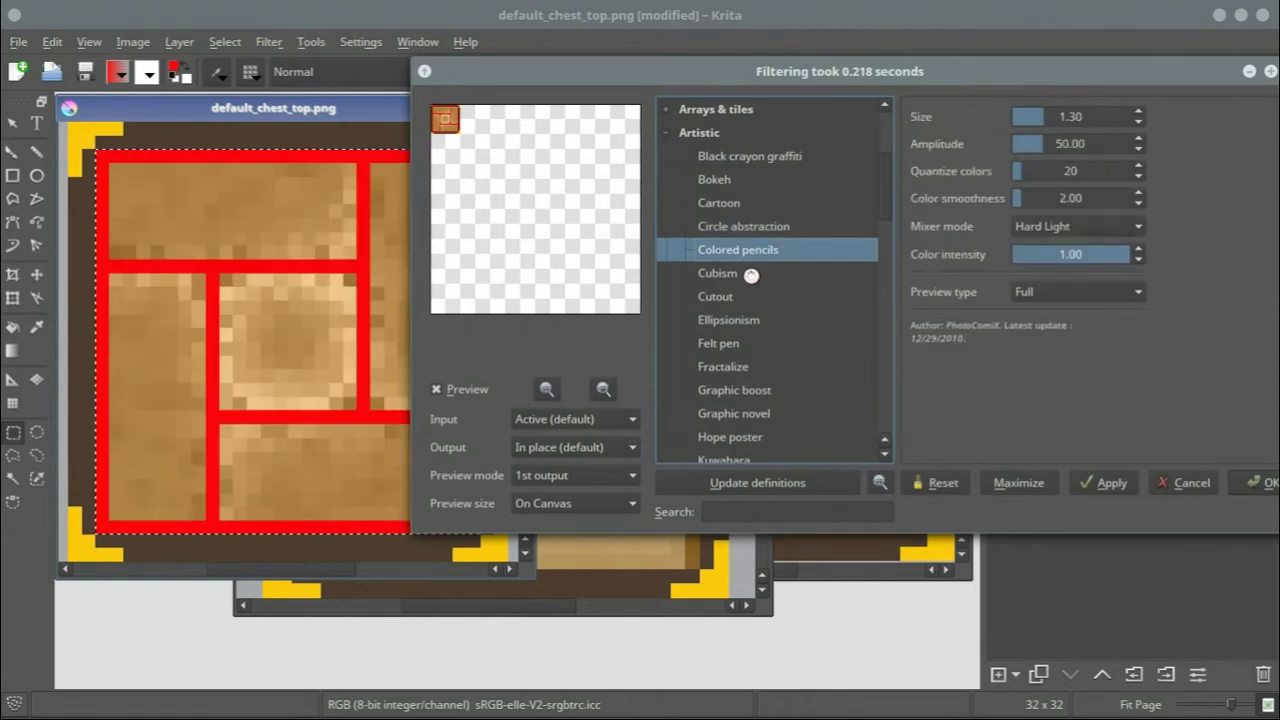
{"action": "left_click", "coordinate": [750, 272]}
{"action": "left_click", "coordinate": [747, 297]}
{"action": "left_click", "coordinate": [748, 320]}
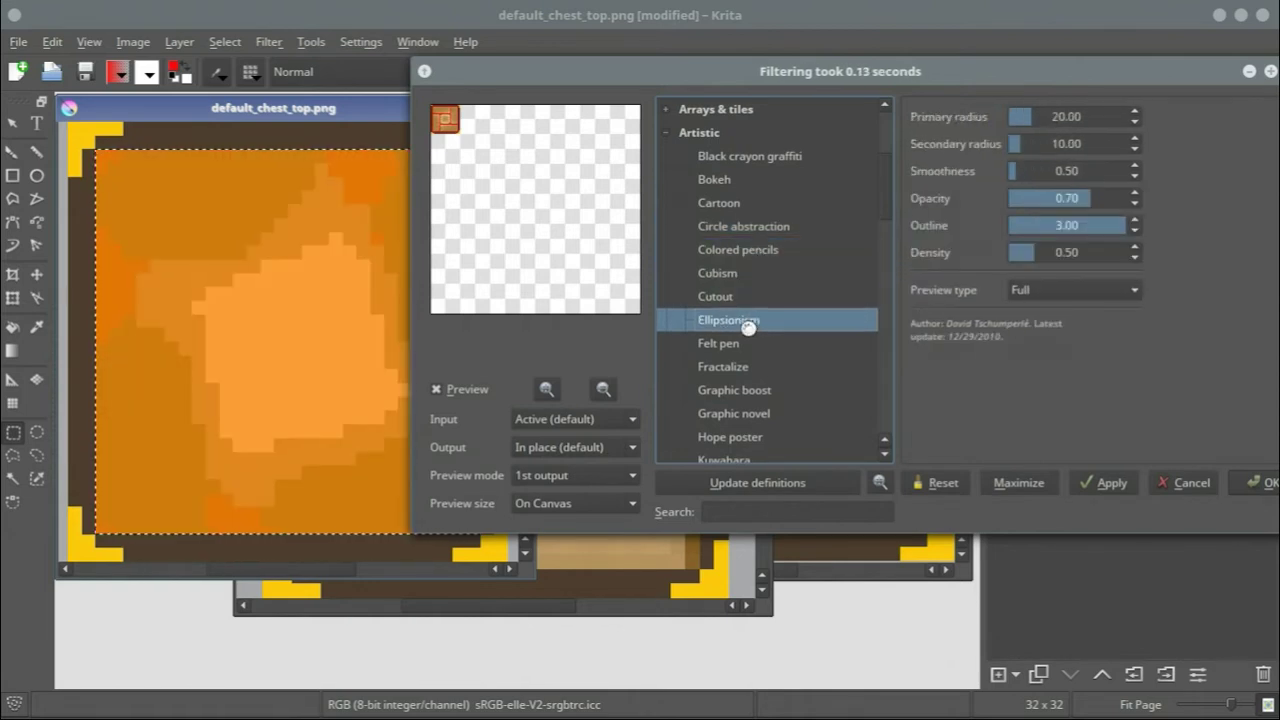
{"action": "left_click", "coordinate": [744, 343]}
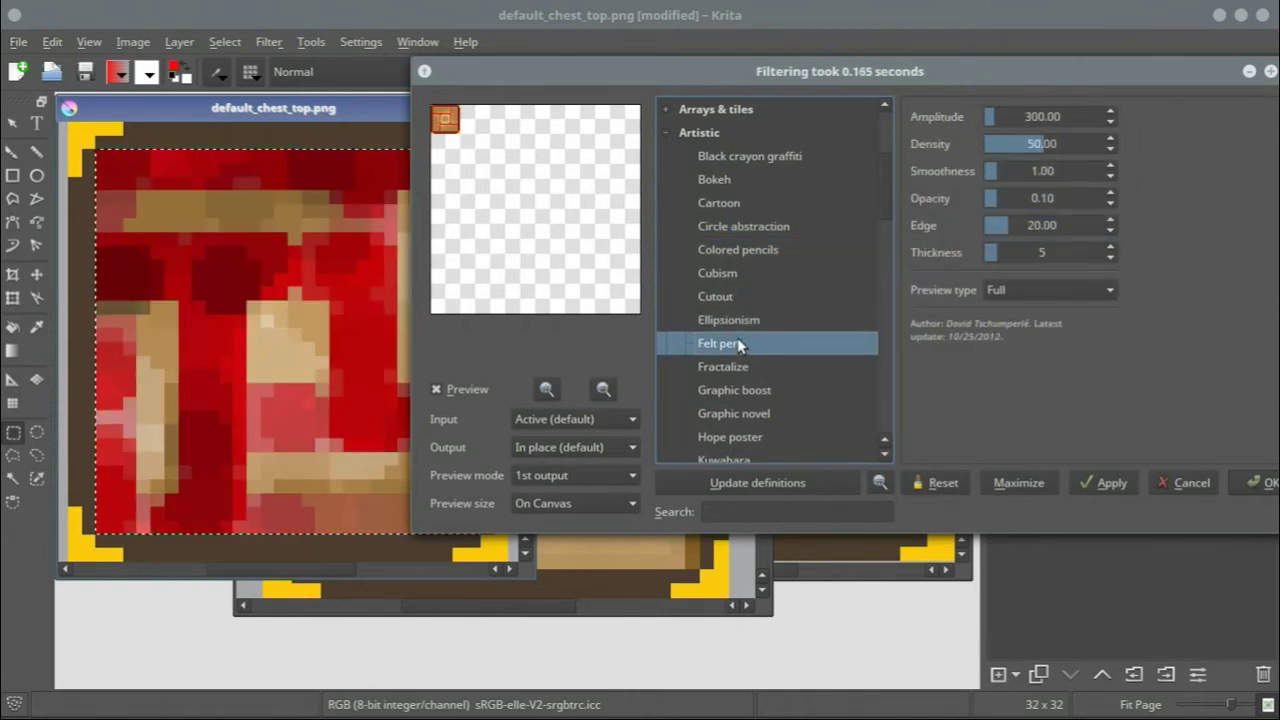
Step: Preview more Artistic filters, from Painting and Pen drawing through Warhol to Whirl drawing
{"action": "scroll", "coordinate": [736, 397], "scroll_direction": "down", "scroll_amount": 2}
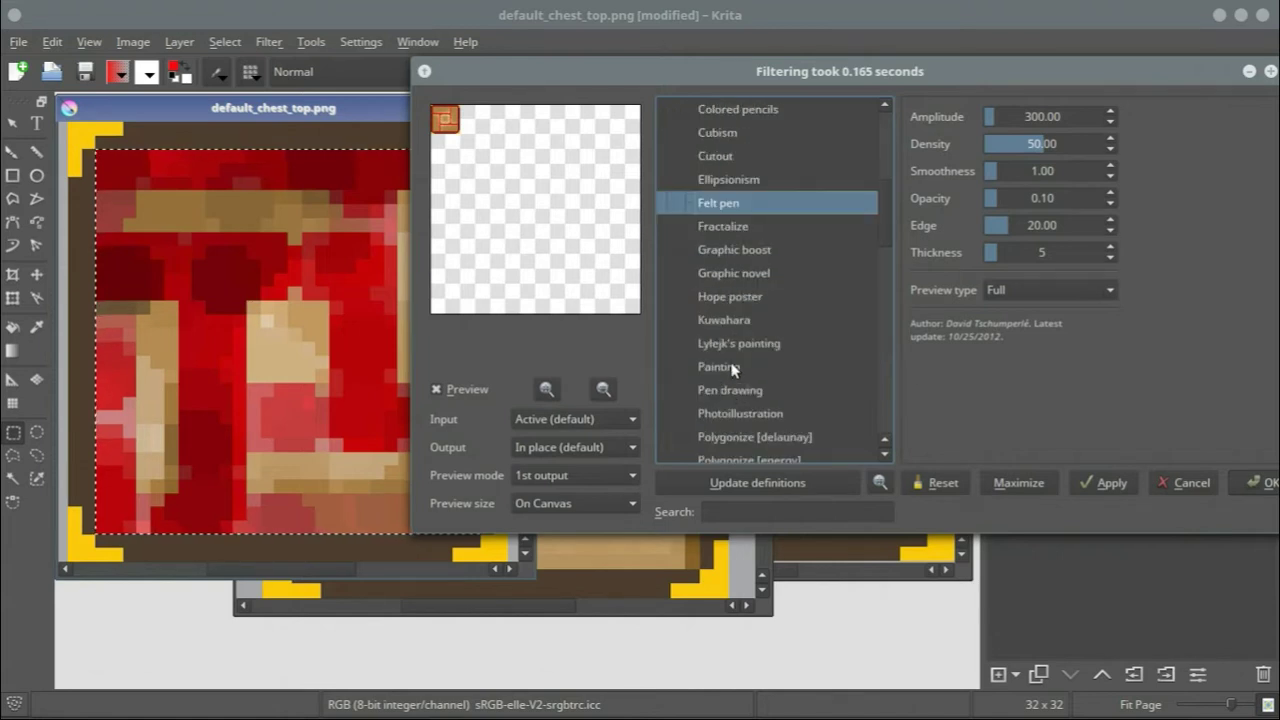
{"action": "left_click", "coordinate": [733, 368]}
{"action": "left_click", "coordinate": [735, 392]}
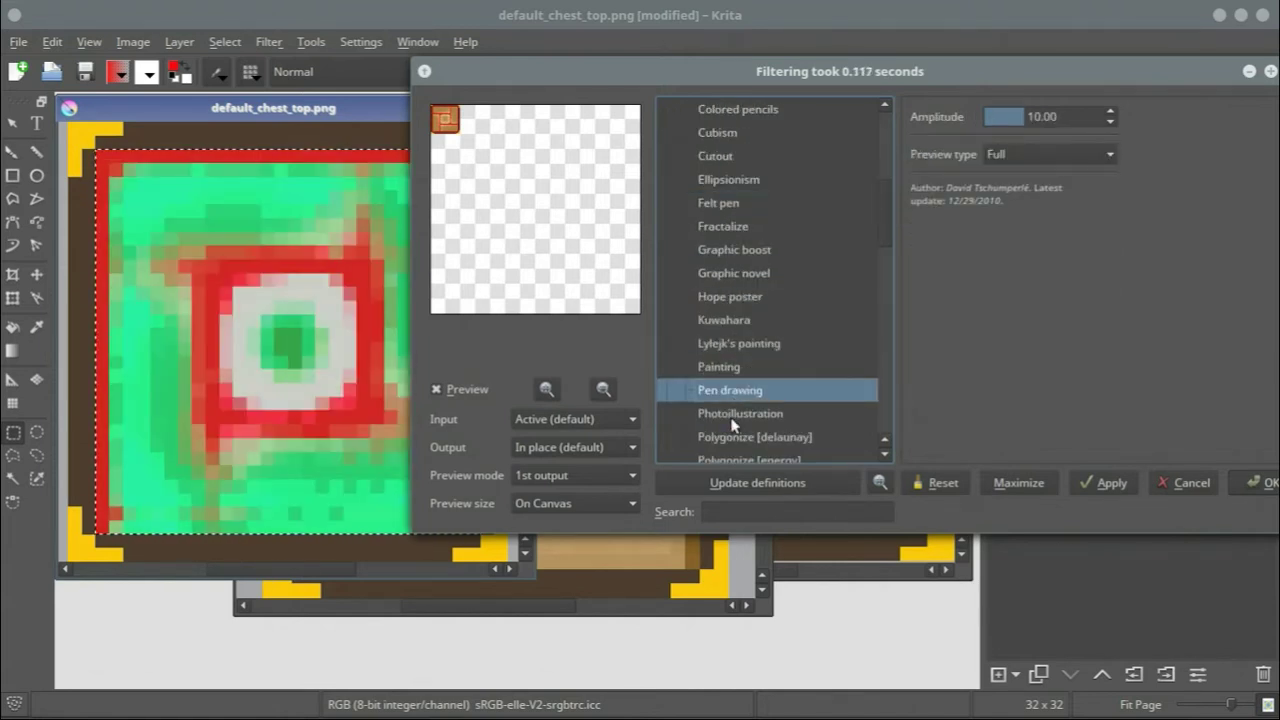
{"action": "left_click", "coordinate": [735, 418]}
{"action": "scroll", "coordinate": [737, 436], "scroll_direction": "down", "scroll_amount": 1}
{"action": "left_click", "coordinate": [745, 369]}
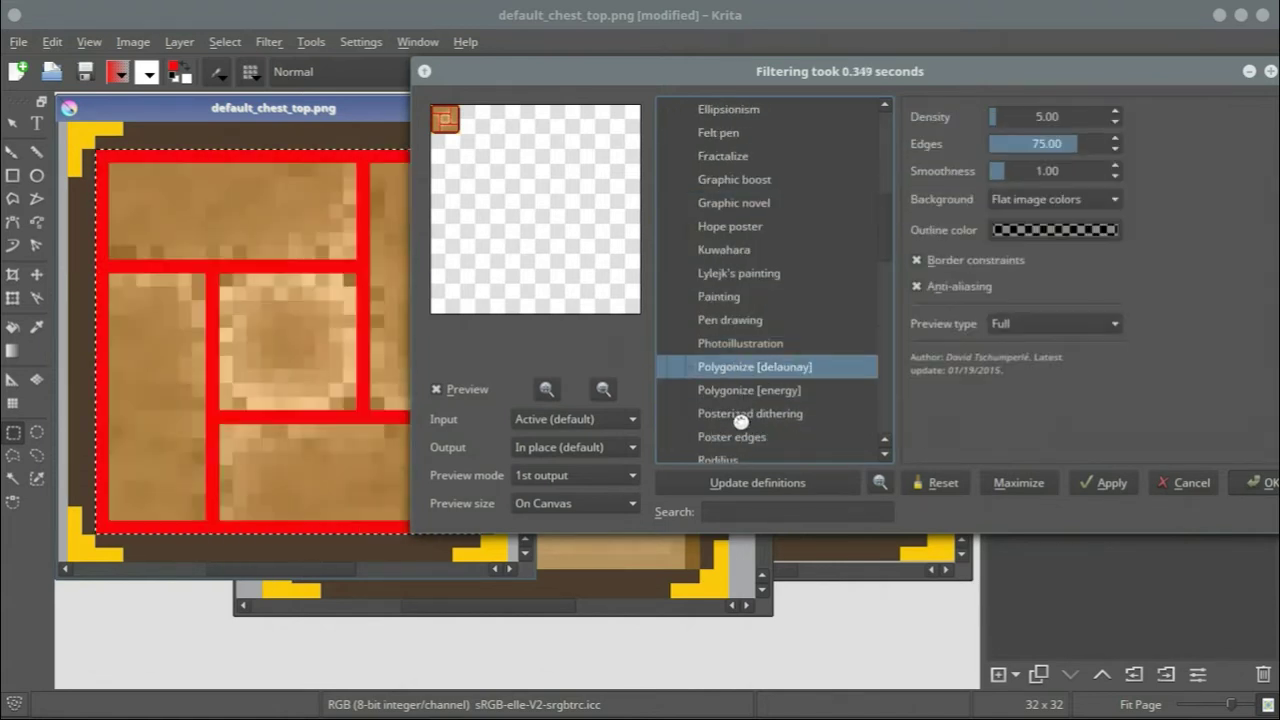
{"action": "left_click", "coordinate": [740, 434]}
{"action": "scroll", "coordinate": [737, 442], "scroll_direction": "down", "scroll_amount": 2}
{"action": "left_click", "coordinate": [710, 369]}
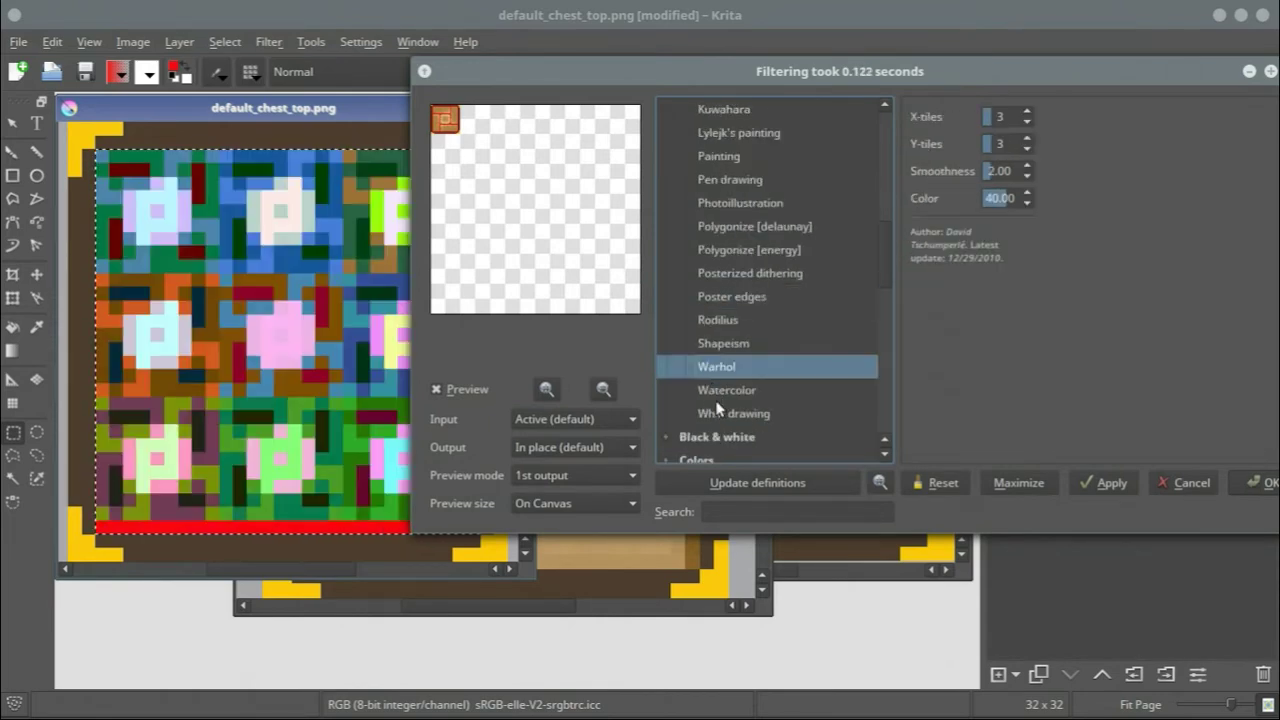
{"action": "left_click", "coordinate": [715, 392]}
{"action": "left_click", "coordinate": [719, 421]}
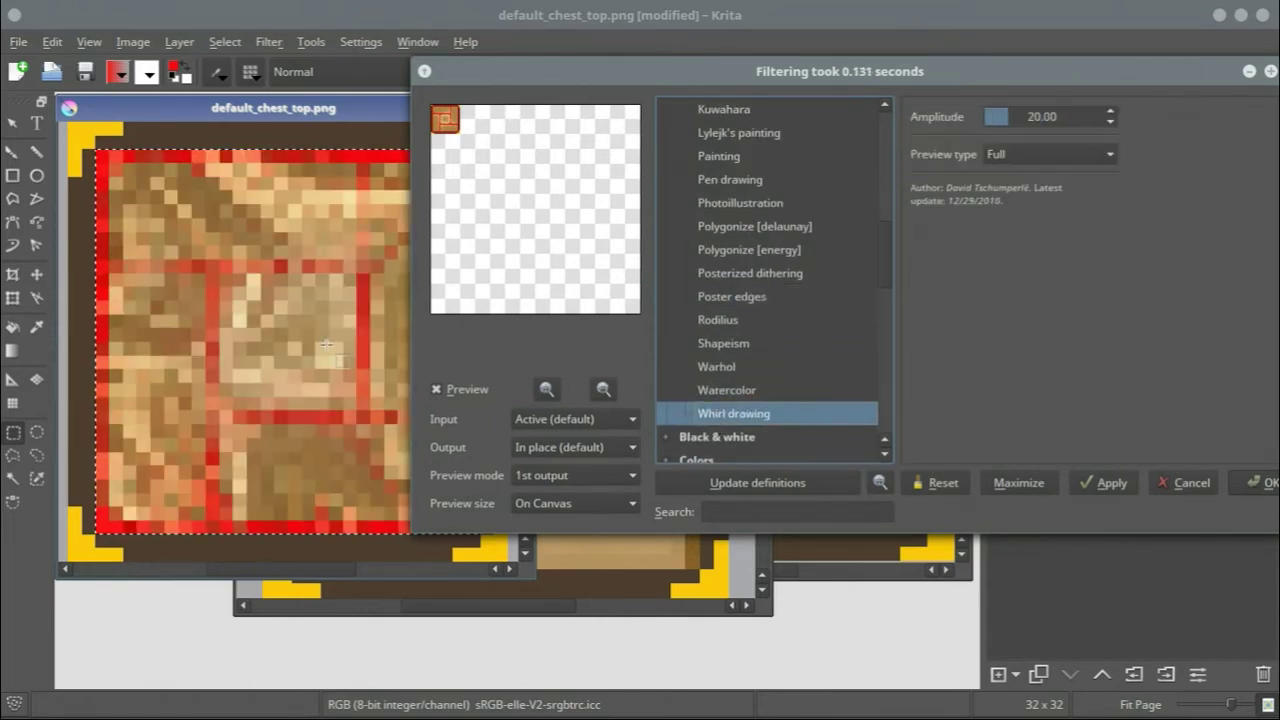
{"action": "scroll", "coordinate": [755, 420], "scroll_direction": "down", "scroll_amount": 2}
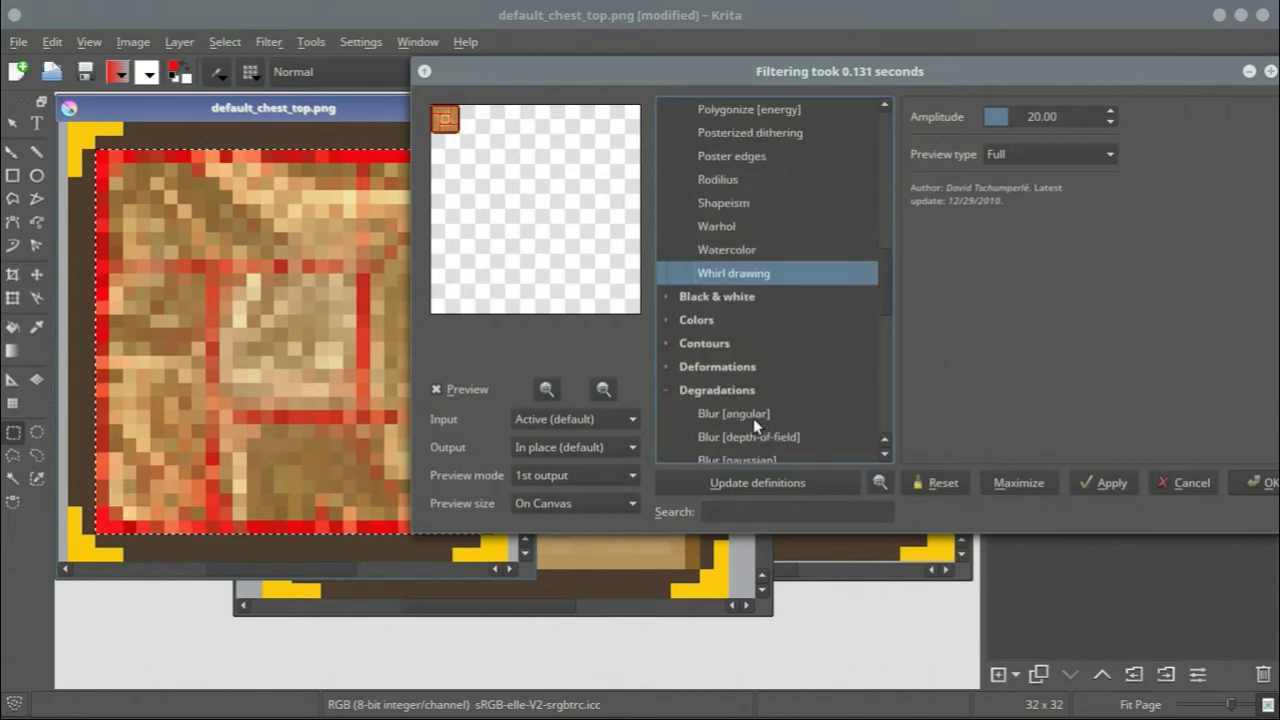
Step: Expand the Colors category and preview the Channel processing filter
{"action": "left_click", "coordinate": [668, 320]}
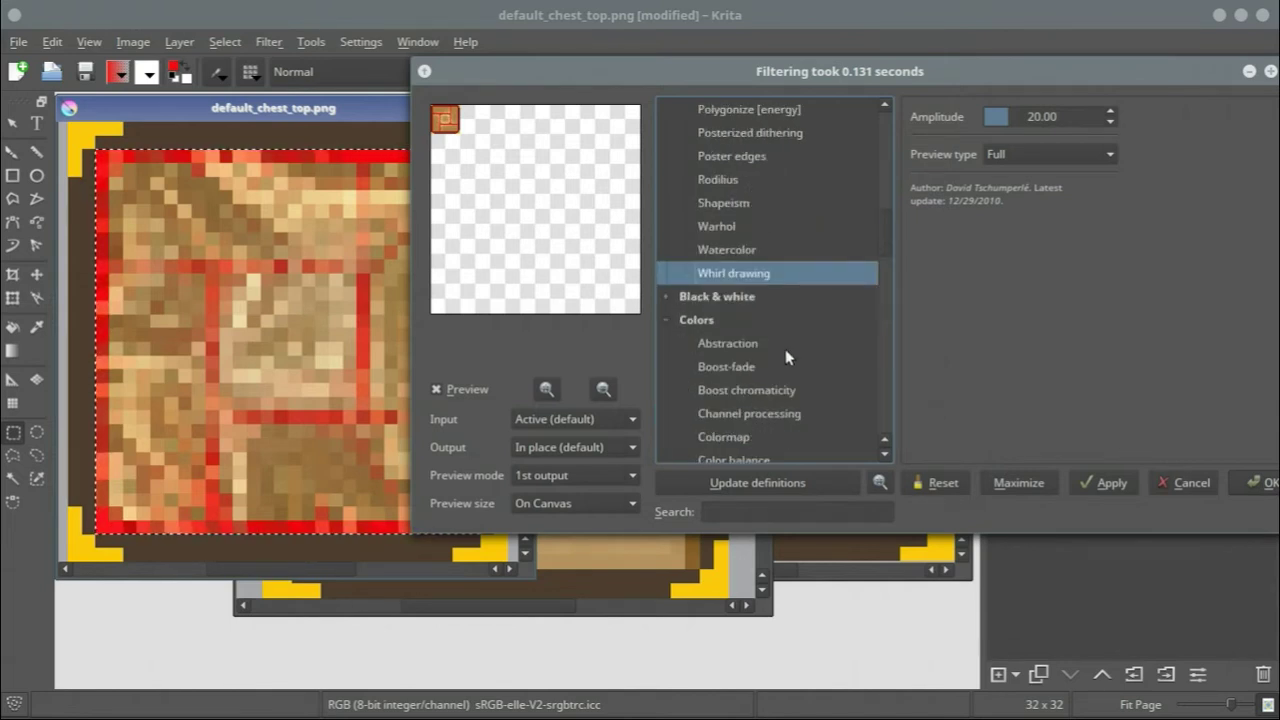
{"action": "scroll", "coordinate": [765, 377], "scroll_direction": "down", "scroll_amount": 6}
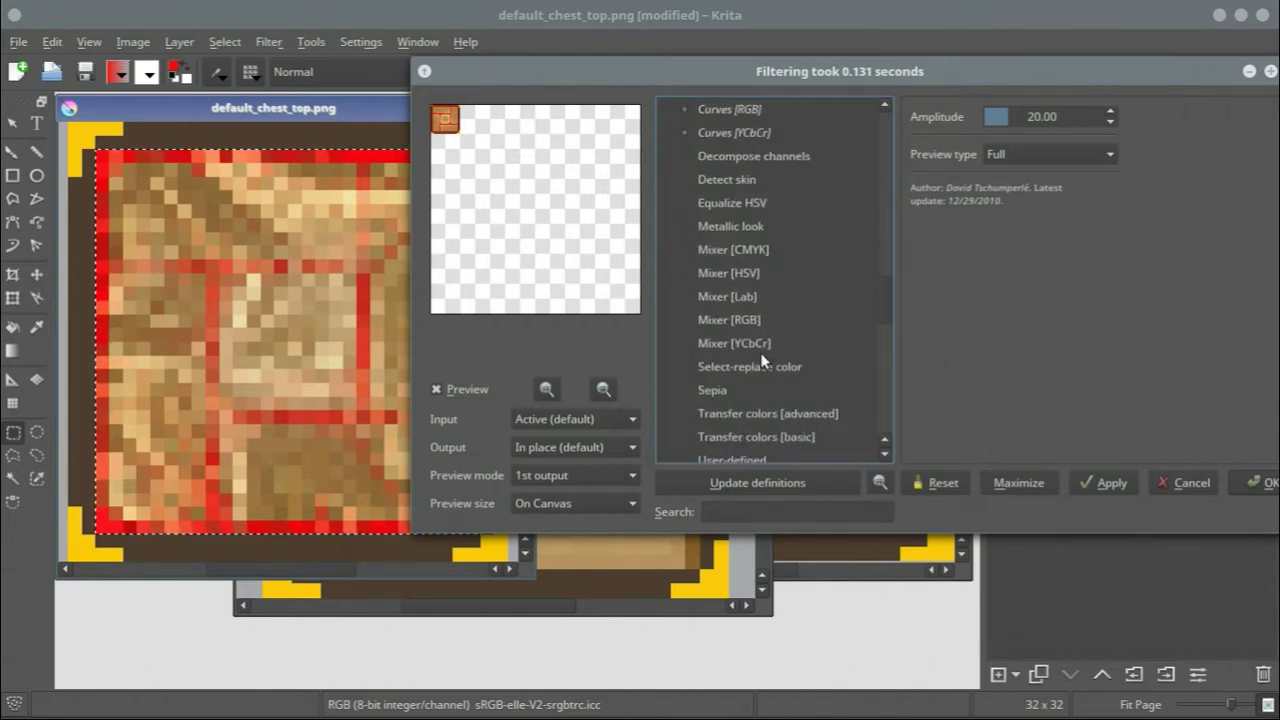
{"action": "scroll", "coordinate": [777, 400], "scroll_direction": "up", "scroll_amount": 5}
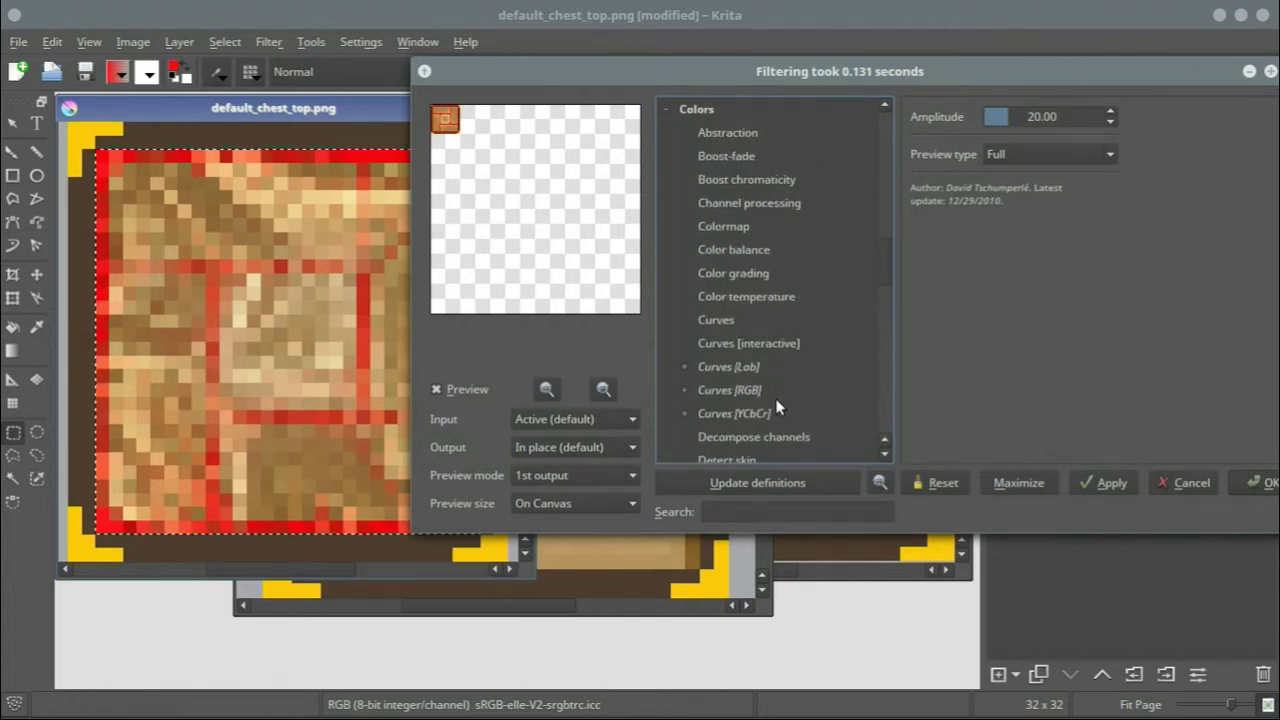
{"action": "left_click", "coordinate": [747, 203]}
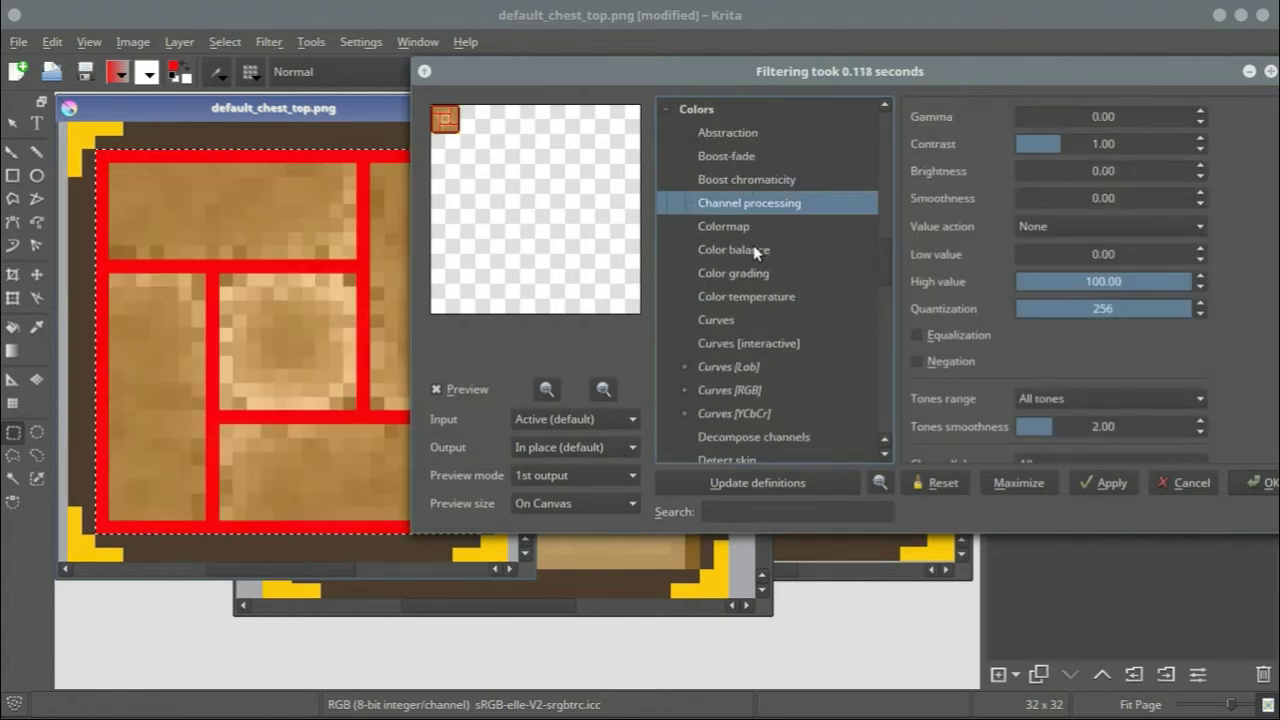
{"action": "scroll", "coordinate": [753, 245], "scroll_direction": "up", "scroll_amount": 4}
{"action": "scroll", "coordinate": [753, 245], "scroll_direction": "up", "scroll_amount": 2}
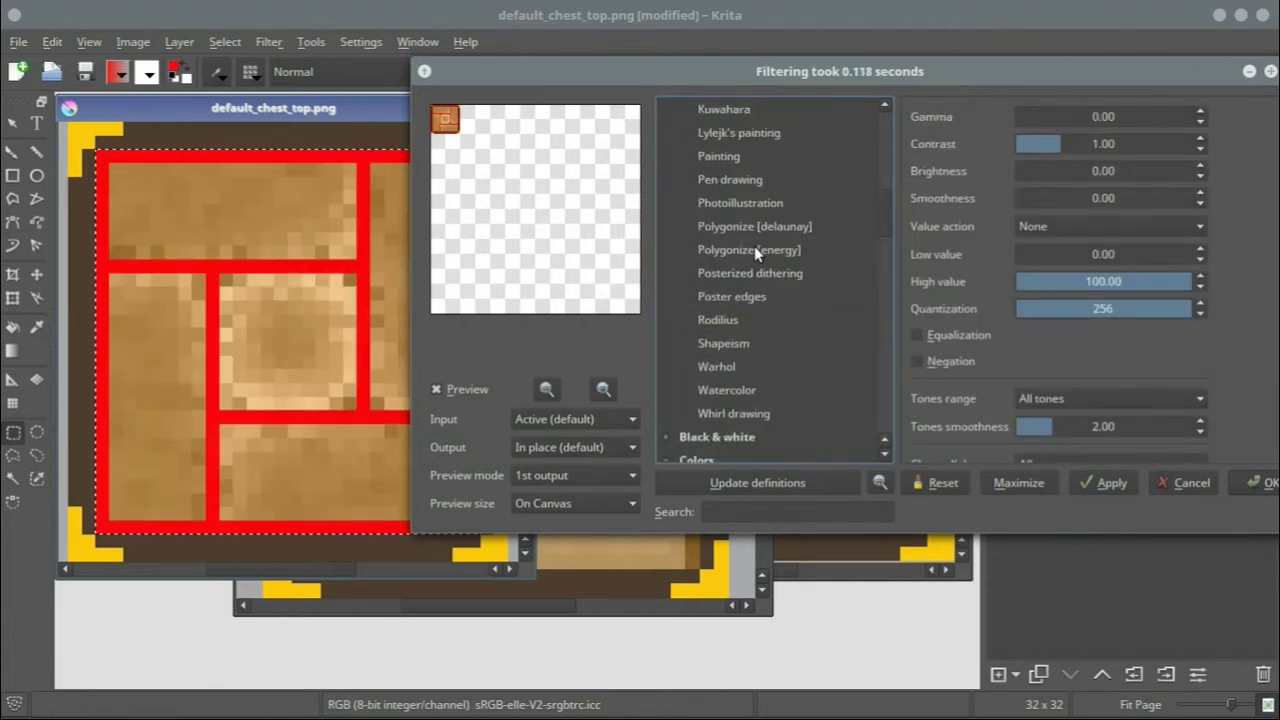
{"action": "scroll", "coordinate": [754, 246], "scroll_direction": "up", "scroll_amount": 1}
Step: Search 'detail' and preview Mighty details on the chest top
{"action": "left_click", "coordinate": [797, 510]}
{"action": "type", "text": "detail"}
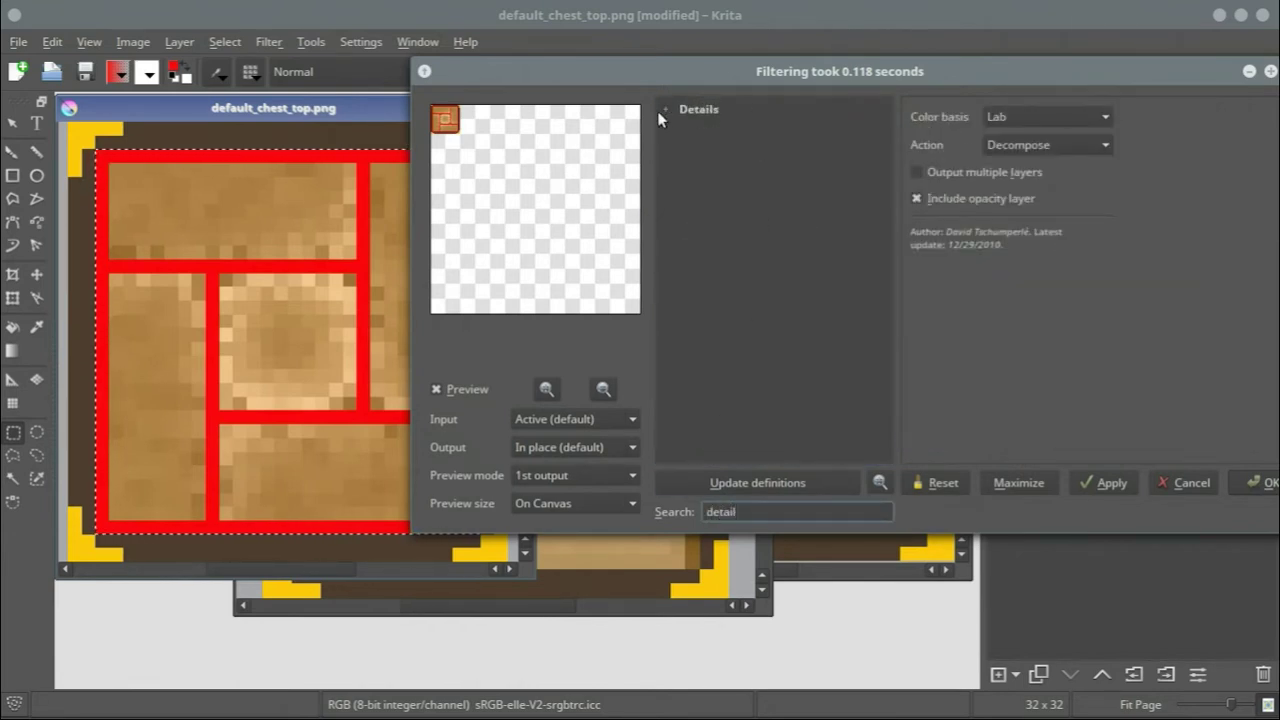
{"action": "left_click", "coordinate": [664, 109]}
{"action": "left_click", "coordinate": [749, 180]}
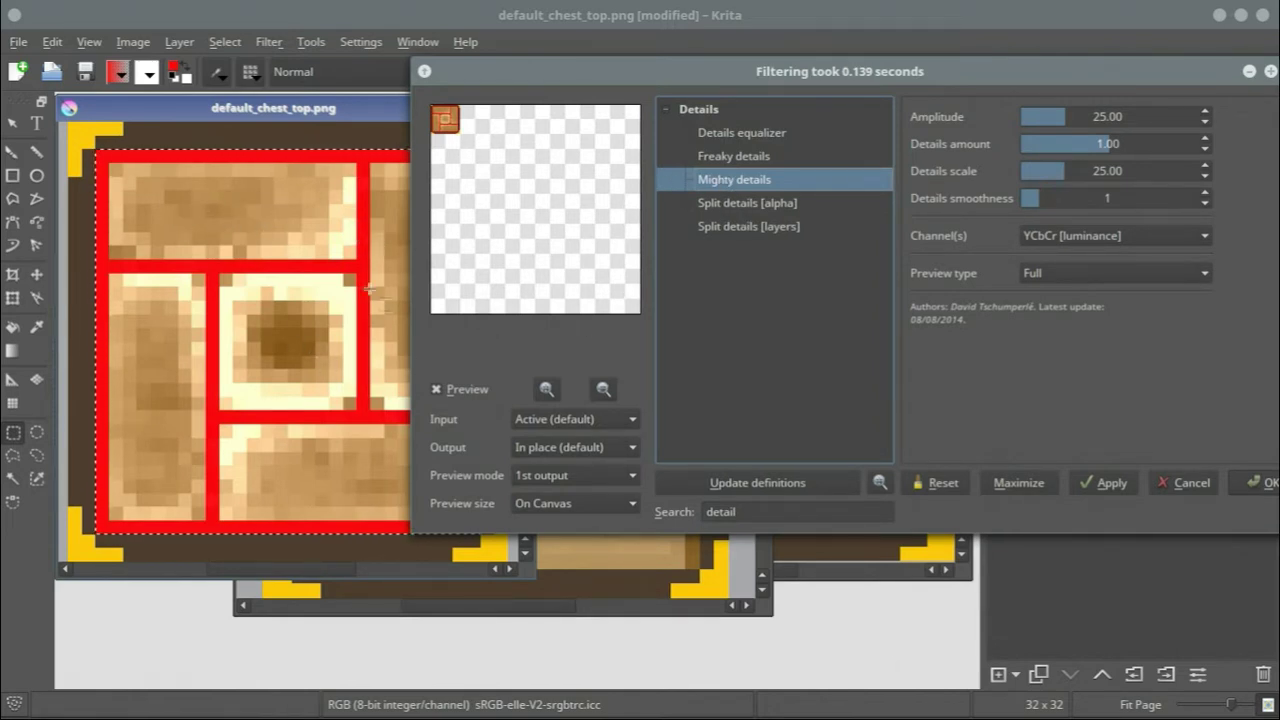
Step: Cancel the G'MIC window and bring the default_chest_side.png texture forward
{"action": "left_click", "coordinate": [1183, 487]}
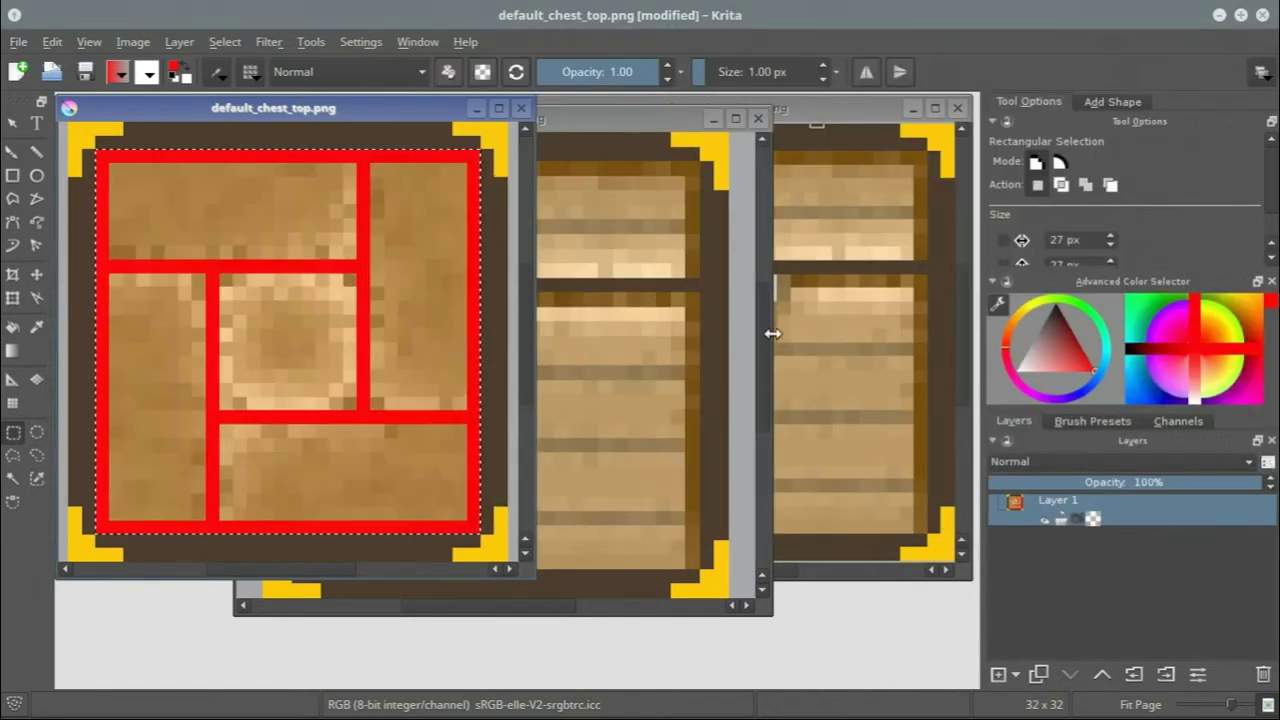
{"action": "left_click", "coordinate": [572, 131]}
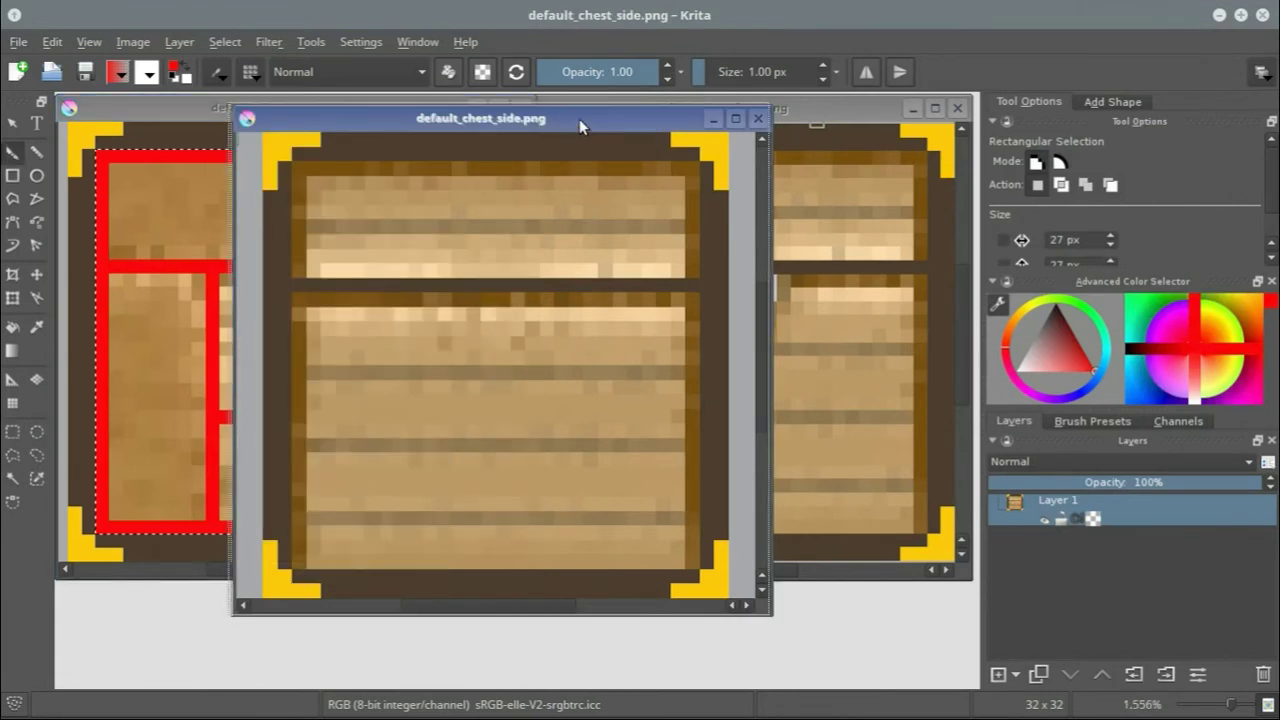
{"action": "left_click_drag", "start_coordinate": [572, 128], "coordinate": [564, 122]}
Step: Paint red brush lines along the chest side's plank seams and right edge
{"action": "mouse_move", "coordinate": [280, 276]}
{"action": "left_mouse_down"}
{"action": "mouse_move", "coordinate": [688, 276]}
{"action": "mouse_move", "coordinate": [683, 162]}
{"action": "mouse_move", "coordinate": [581, 151]}
{"action": "mouse_move", "coordinate": [283, 167]}
{"action": "mouse_move", "coordinate": [303, 484]}
{"action": "mouse_move", "coordinate": [288, 555]}
{"action": "left_mouse_up"}
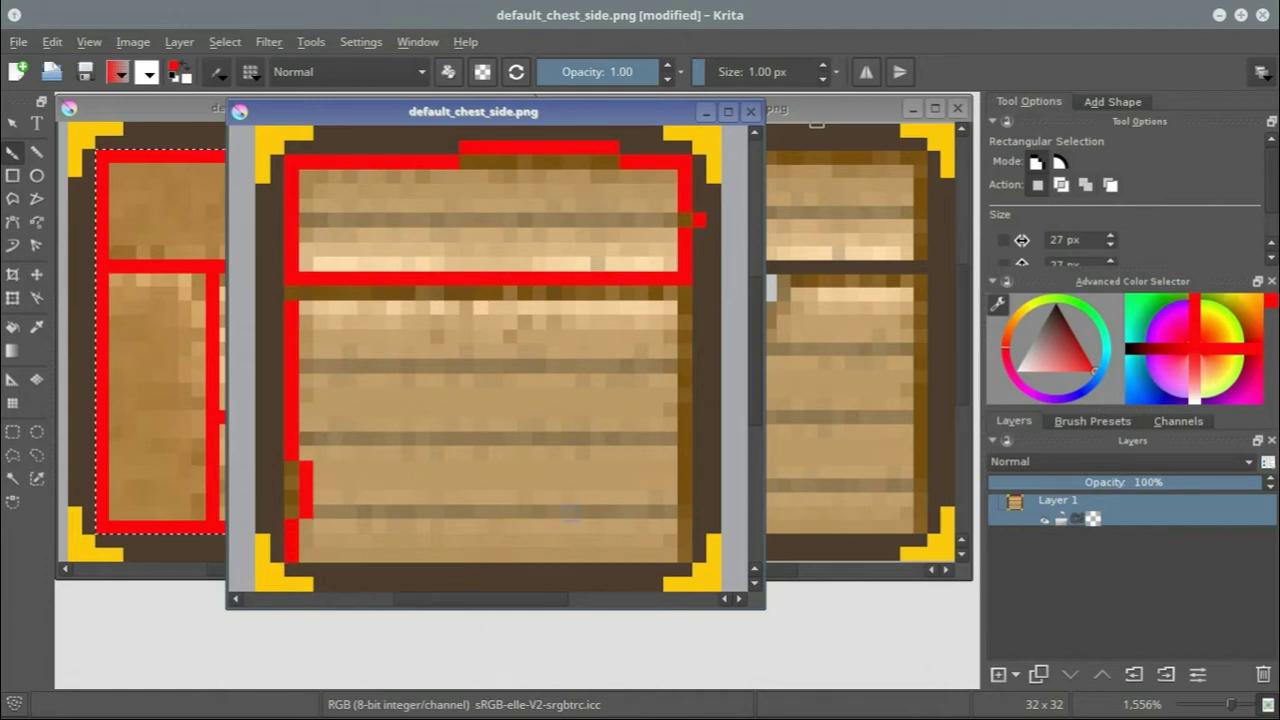
{"action": "left_click_drag", "start_coordinate": [688, 562], "coordinate": [686, 462]}
{"action": "mouse_move", "coordinate": [670, 404]}
{"action": "left_mouse_down"}
{"action": "mouse_move", "coordinate": [668, 321]}
{"action": "mouse_move", "coordinate": [683, 294]}
{"action": "mouse_move", "coordinate": [683, 400]}
{"action": "mouse_move", "coordinate": [667, 290]}
{"action": "mouse_move", "coordinate": [502, 292]}
{"action": "left_mouse_up"}
{"action": "left_click_drag", "start_coordinate": [296, 362], "coordinate": [469, 368]}
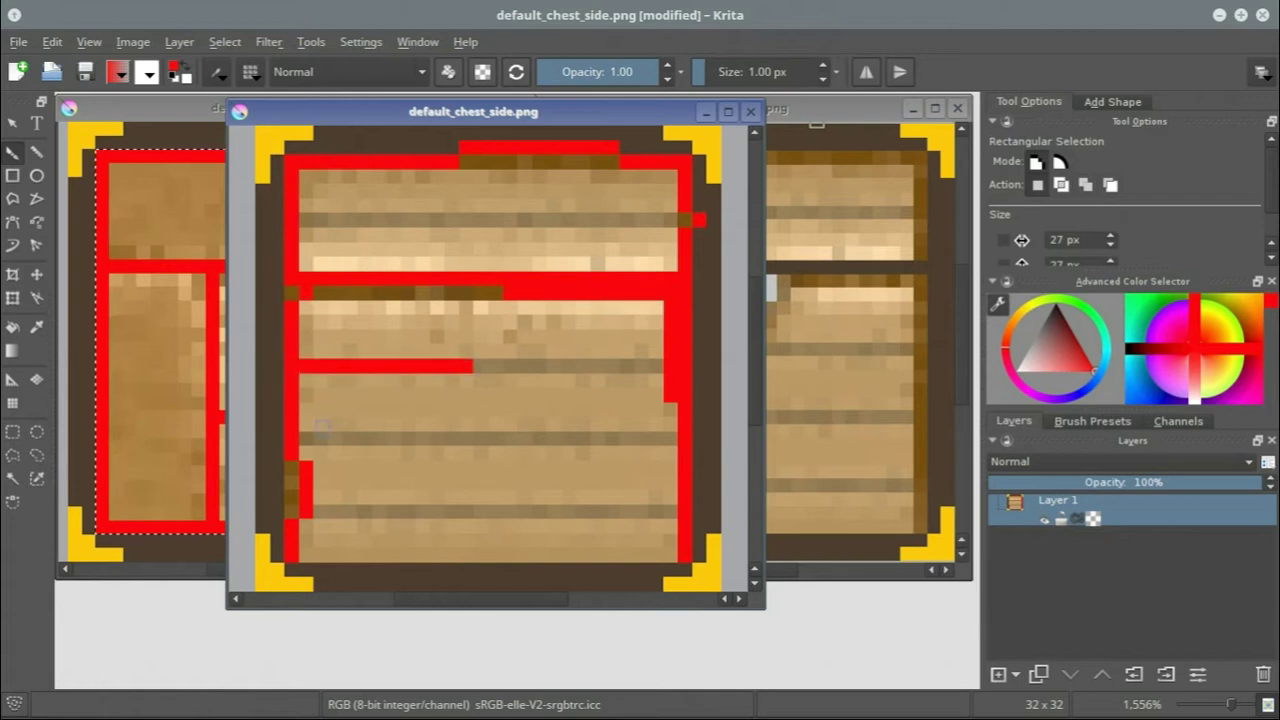
{"action": "left_click_drag", "start_coordinate": [300, 437], "coordinate": [484, 453]}
{"action": "left_click_drag", "start_coordinate": [310, 511], "coordinate": [458, 512]}
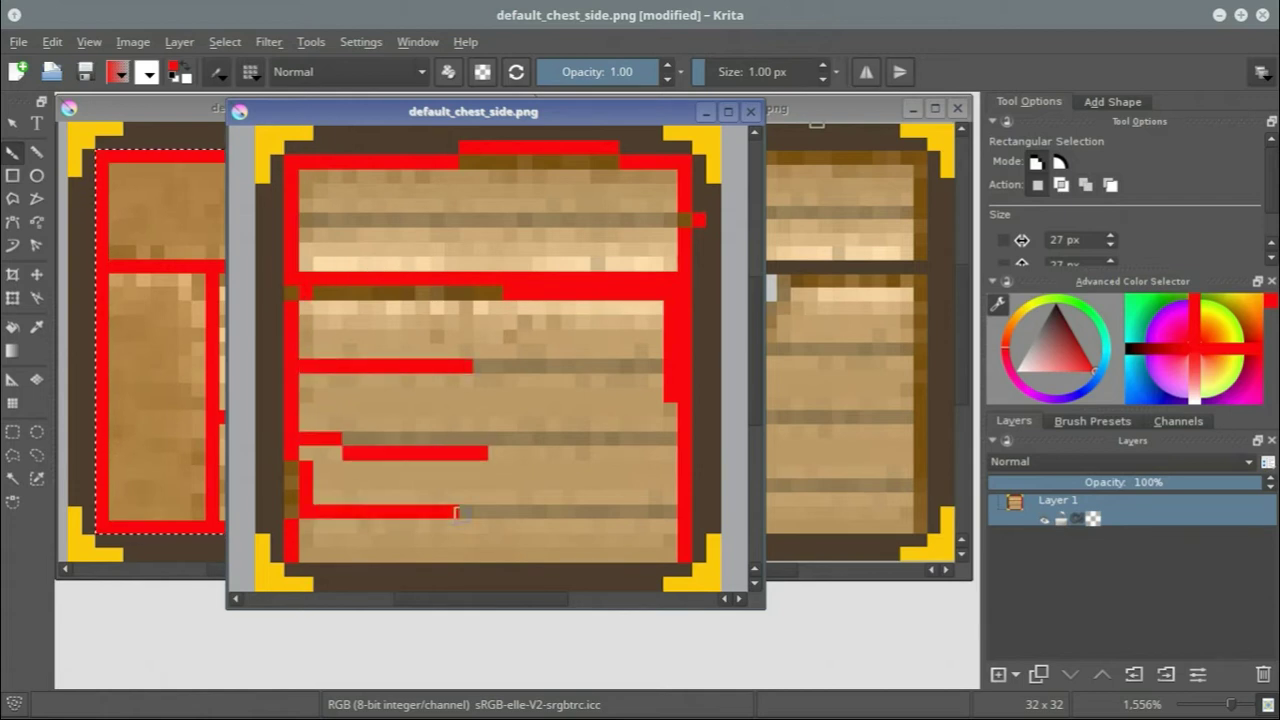
{"action": "left_click_drag", "start_coordinate": [300, 219], "coordinate": [484, 234]}
{"action": "left_click", "coordinate": [495, 219]}
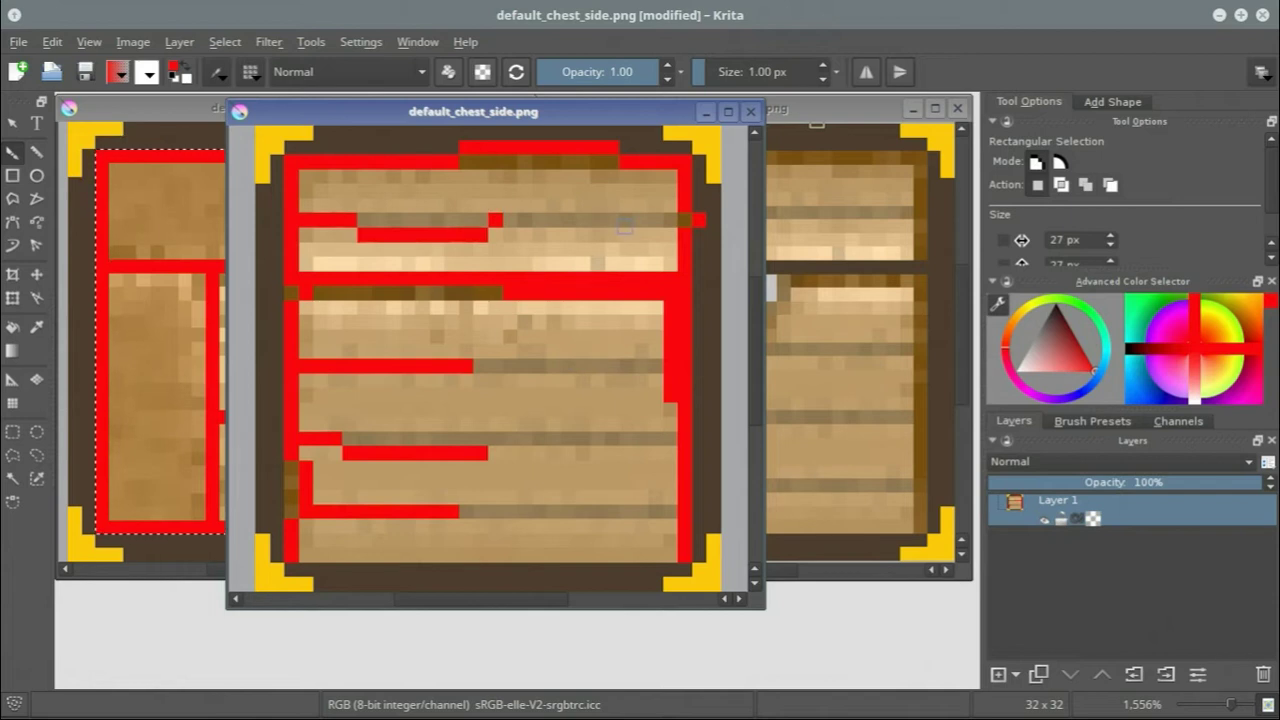
Step: On default_chest_front.png, paint red lines around the lock, top plank, lid and right edge
{"action": "left_click", "coordinate": [794, 110]}
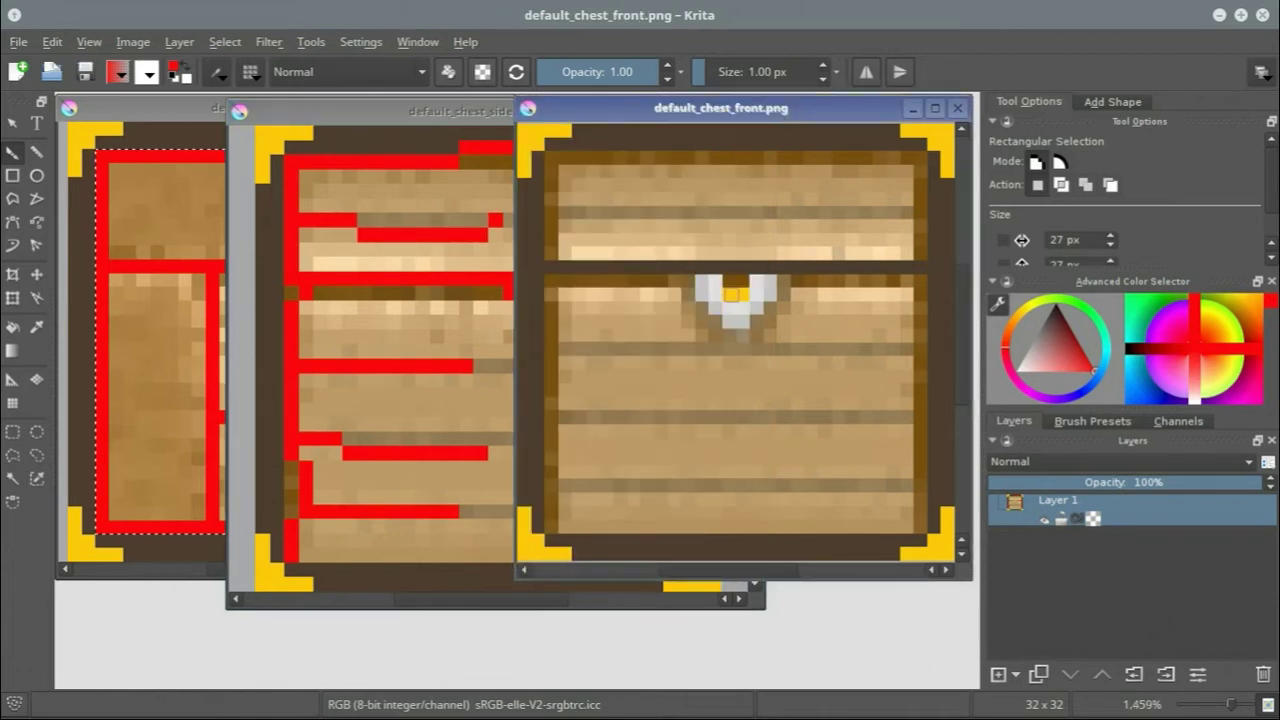
{"action": "left_click", "coordinate": [687, 292]}
{"action": "mouse_move", "coordinate": [687, 292]}
{"action": "left_mouse_down"}
{"action": "mouse_move", "coordinate": [703, 336]}
{"action": "mouse_move", "coordinate": [776, 336]}
{"action": "mouse_move", "coordinate": [809, 284]}
{"action": "mouse_move", "coordinate": [891, 282]}
{"action": "left_mouse_up"}
{"action": "mouse_move", "coordinate": [683, 282]}
{"action": "left_mouse_down"}
{"action": "mouse_move", "coordinate": [550, 280]}
{"action": "mouse_move", "coordinate": [557, 389]}
{"action": "left_mouse_up"}
{"action": "left_click_drag", "start_coordinate": [919, 298], "coordinate": [920, 505]}
{"action": "mouse_move", "coordinate": [552, 246]}
{"action": "left_mouse_down"}
{"action": "mouse_move", "coordinate": [554, 218]}
{"action": "mouse_move", "coordinate": [646, 168]}
{"action": "mouse_move", "coordinate": [903, 160]}
{"action": "mouse_move", "coordinate": [908, 232]}
{"action": "left_mouse_up"}
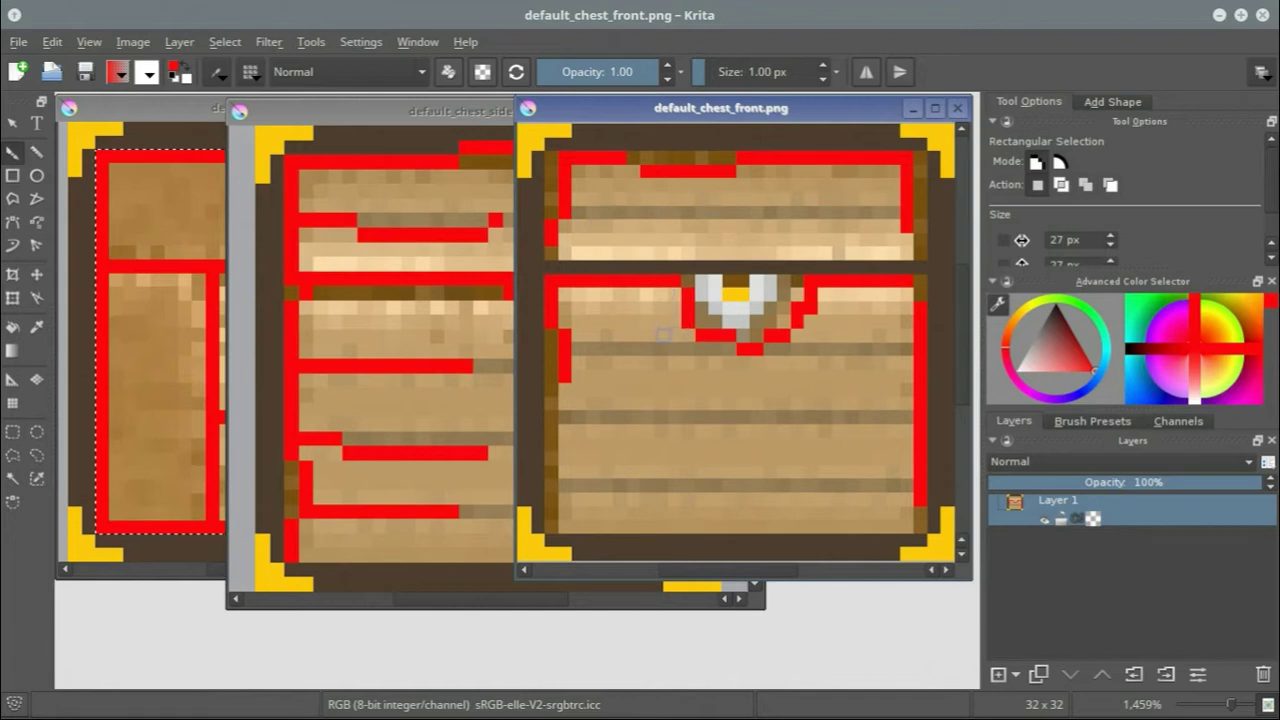
Step: Undo the red strokes with Ctrl+Z in the front, side and top windows
{"action": "key", "text": "ctrl+z"}
{"action": "key", "text": "ctrl+z"}
{"action": "key", "text": "ctrl+z"}
{"action": "key", "text": "ctrl+z"}
{"action": "key", "text": "ctrl+z"}
{"action": "key", "text": "ctrl+z"}
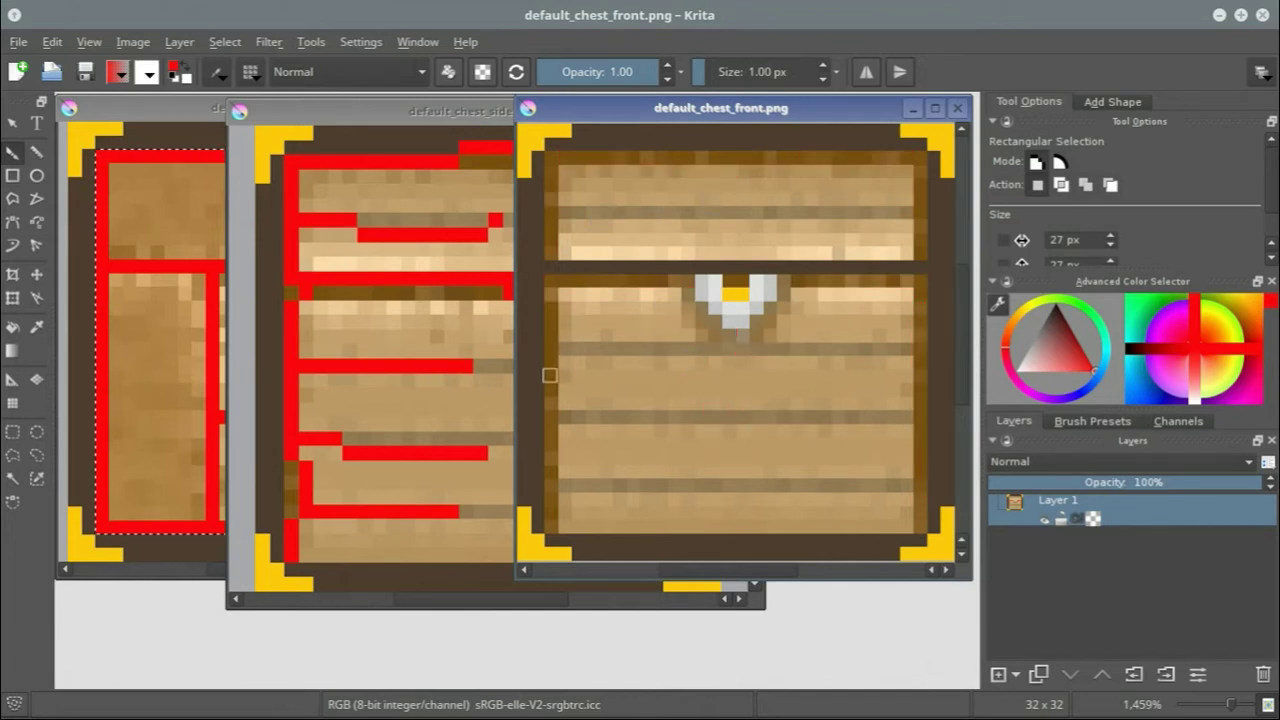
{"action": "left_click", "coordinate": [411, 118]}
{"action": "key", "text": "ctrl+z"}
{"action": "key", "text": "ctrl+z"}
{"action": "key", "text": "ctrl+z"}
{"action": "key", "text": "ctrl+z"}
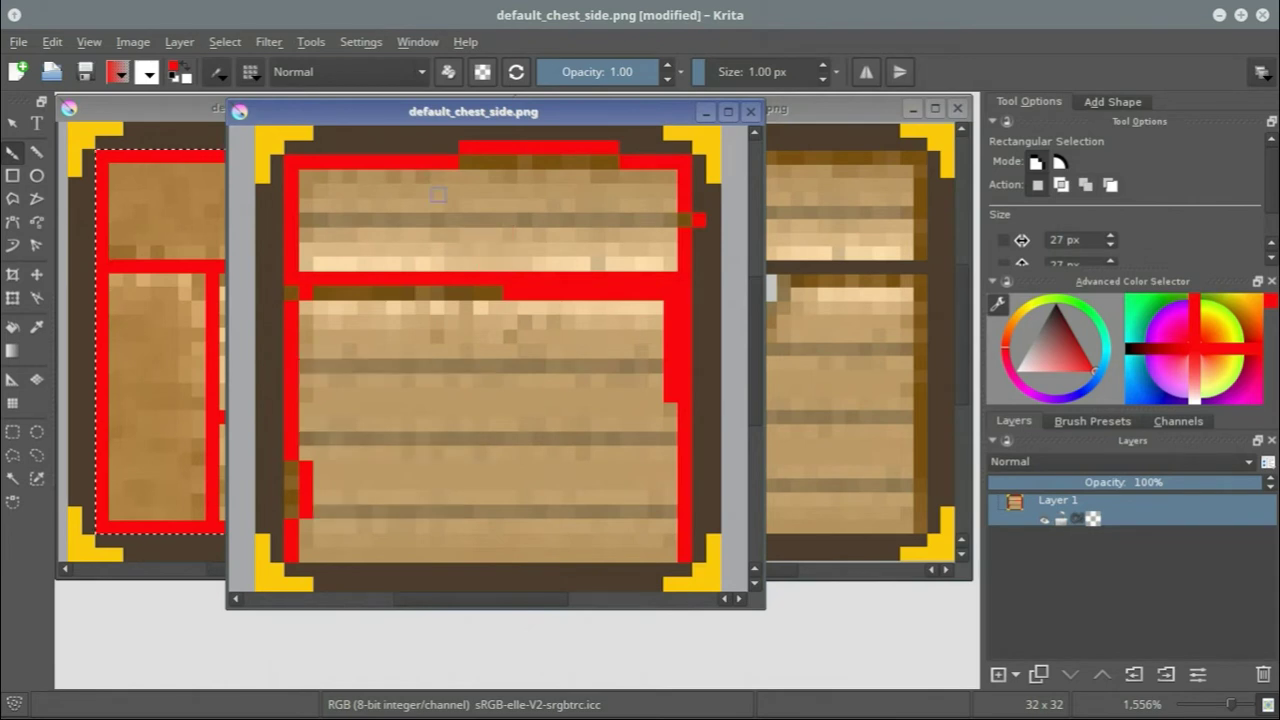
{"action": "key", "text": "ctrl+z"}
{"action": "key", "text": "ctrl+z"}
{"action": "key", "text": "ctrl+z"}
{"action": "key", "text": "ctrl+z"}
{"action": "left_click", "coordinate": [208, 123]}
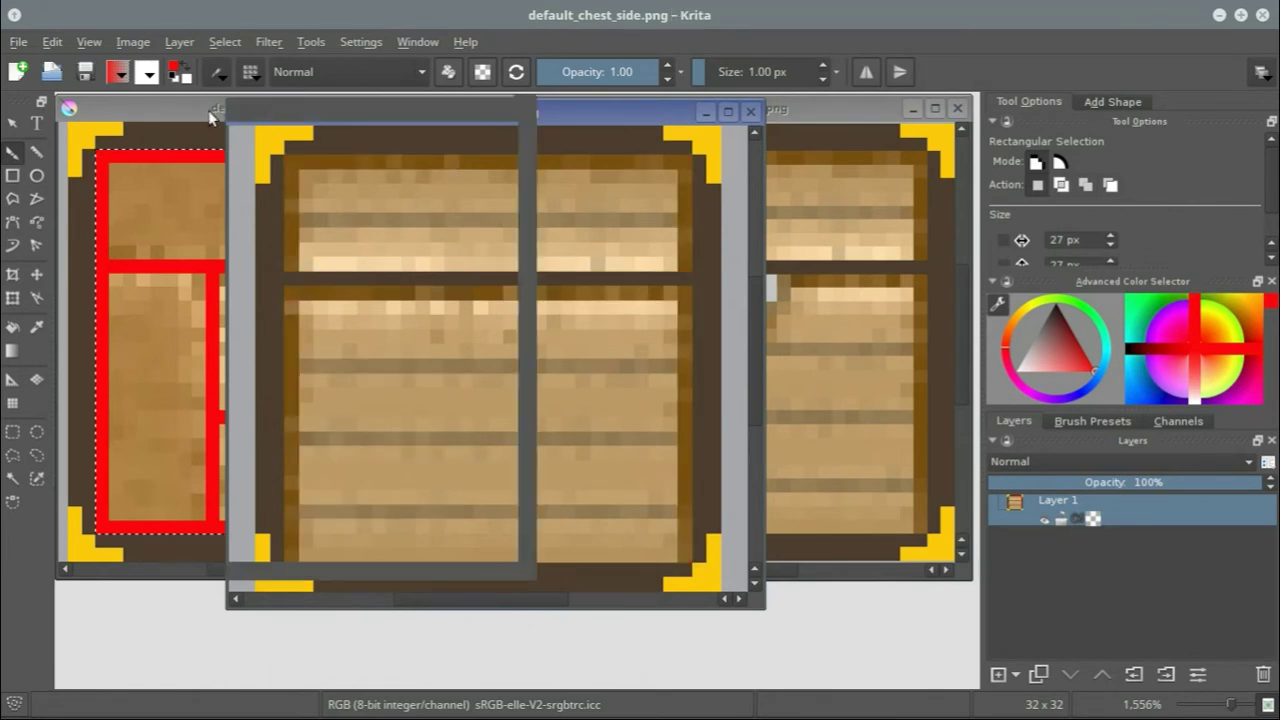
{"action": "key", "text": "ctrl+z"}
{"action": "key", "text": "ctrl+z"}
{"action": "key", "text": "ctrl+z"}
{"action": "key", "text": "ctrl+z"}
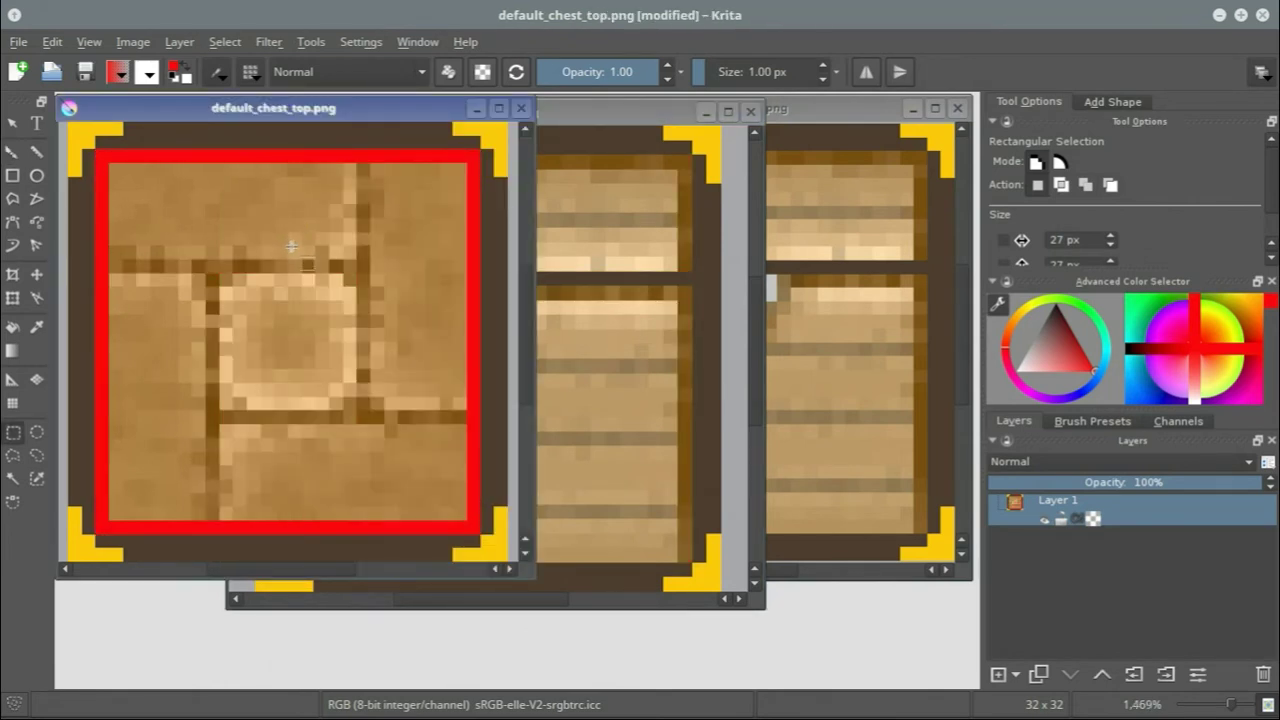
{"action": "key", "text": "ctrl+z"}
{"action": "mouse_move", "coordinate": [307, 321]}
{"action": "left_mouse_down"}
{"action": "mouse_move", "coordinate": [306, 334]}
{"action": "mouse_move", "coordinate": [306, 323]}
{"action": "left_mouse_up"}
{"action": "left_click_drag", "start_coordinate": [294, 578], "coordinate": [300, 597]}
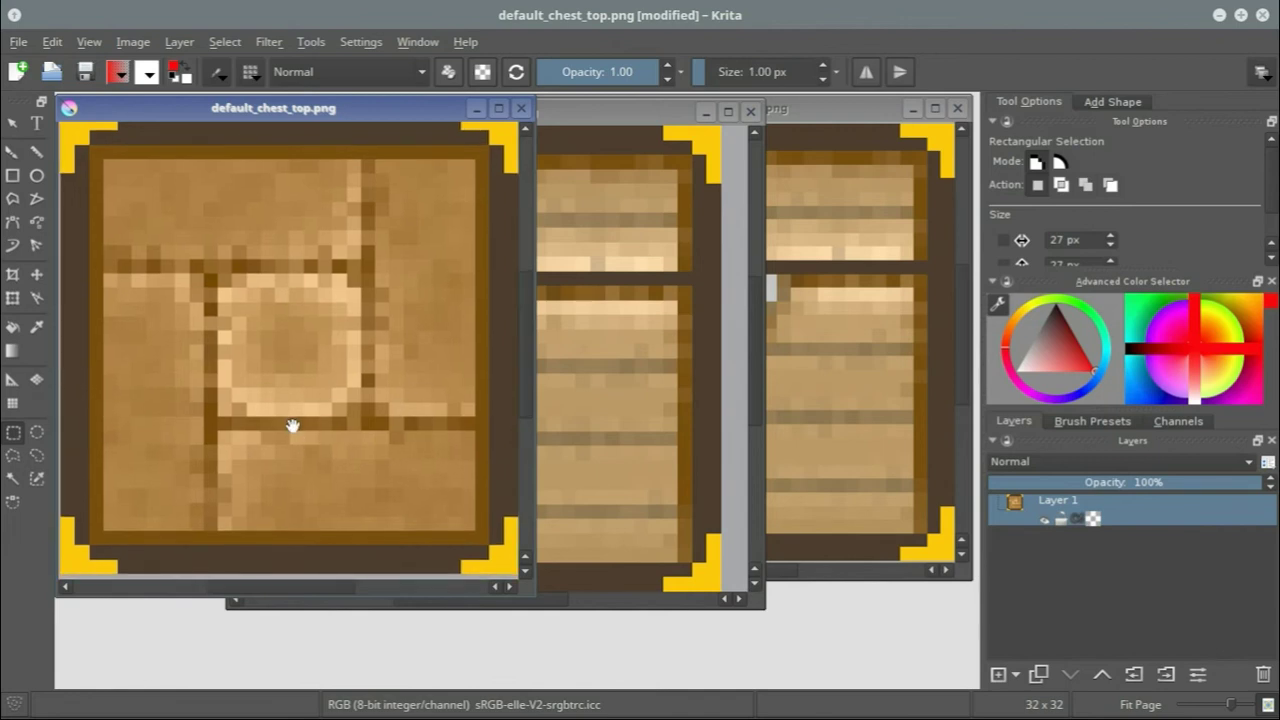
{"action": "left_click_drag", "start_coordinate": [291, 431], "coordinate": [289, 431]}
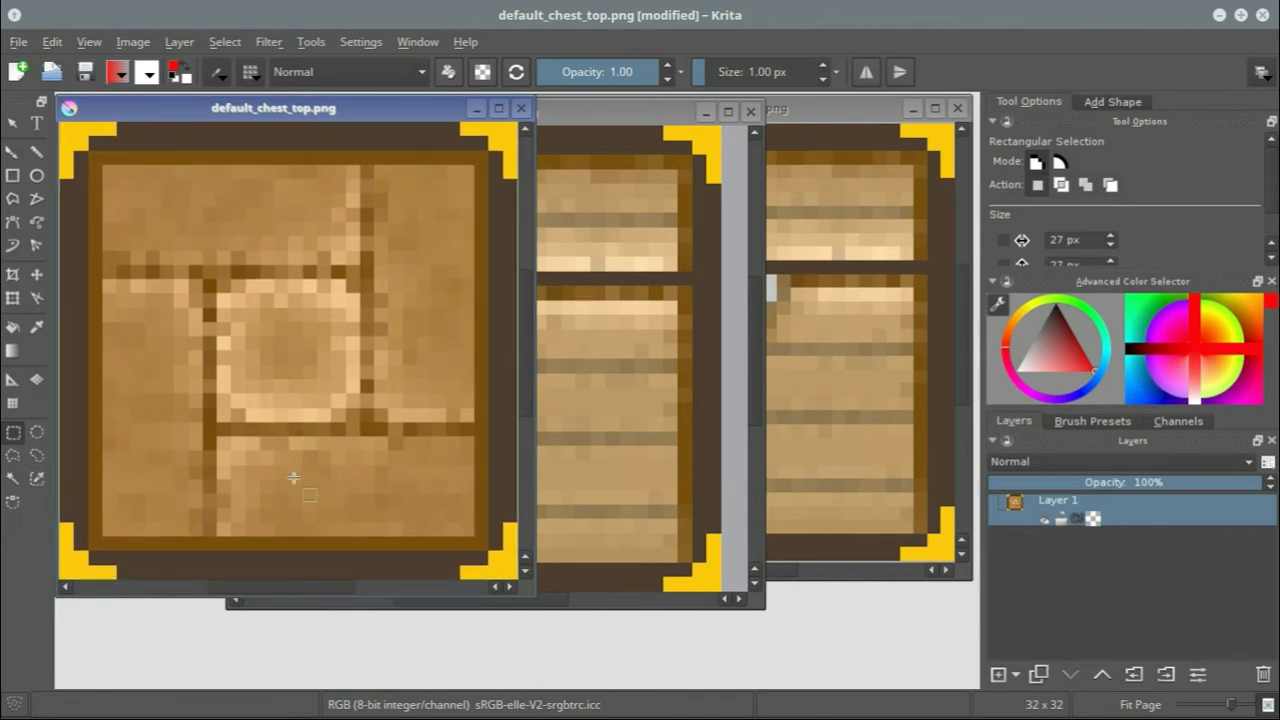